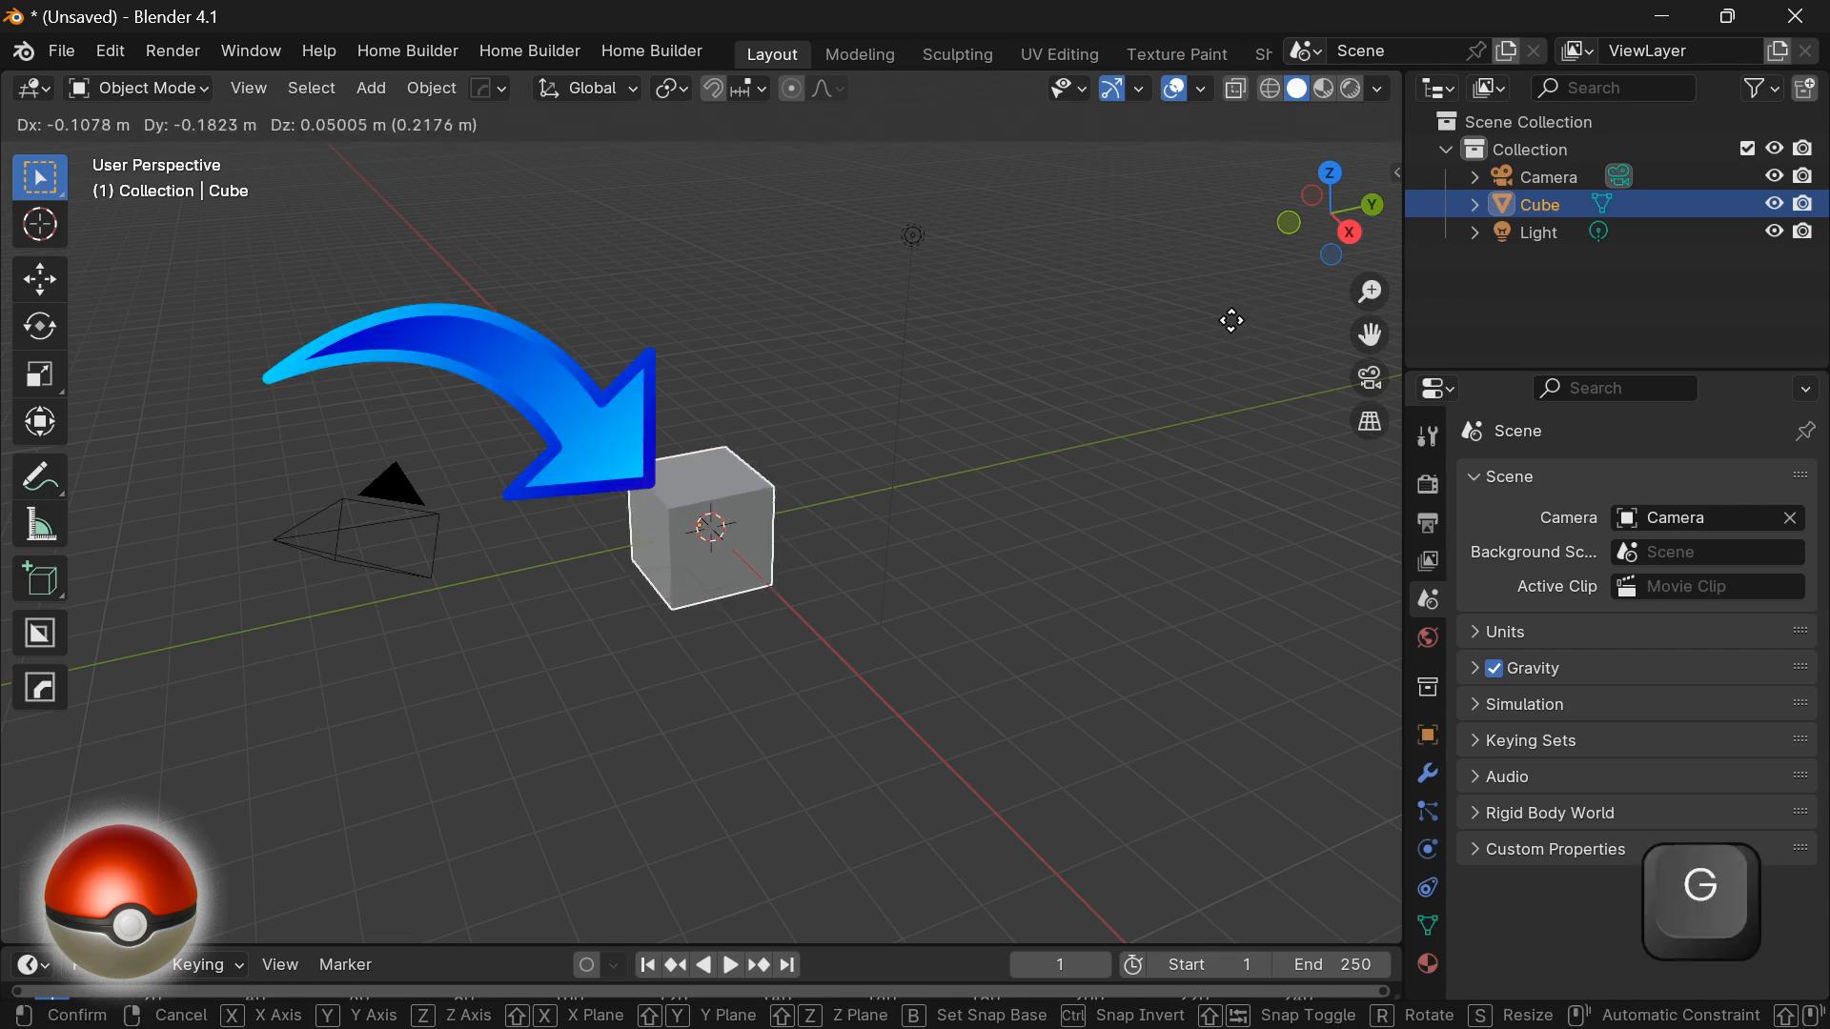
Try moving the default cube freely around the scene.
{"action": "right_click", "coordinate": [1319, 343]}
{"action": "key", "text": "g"}
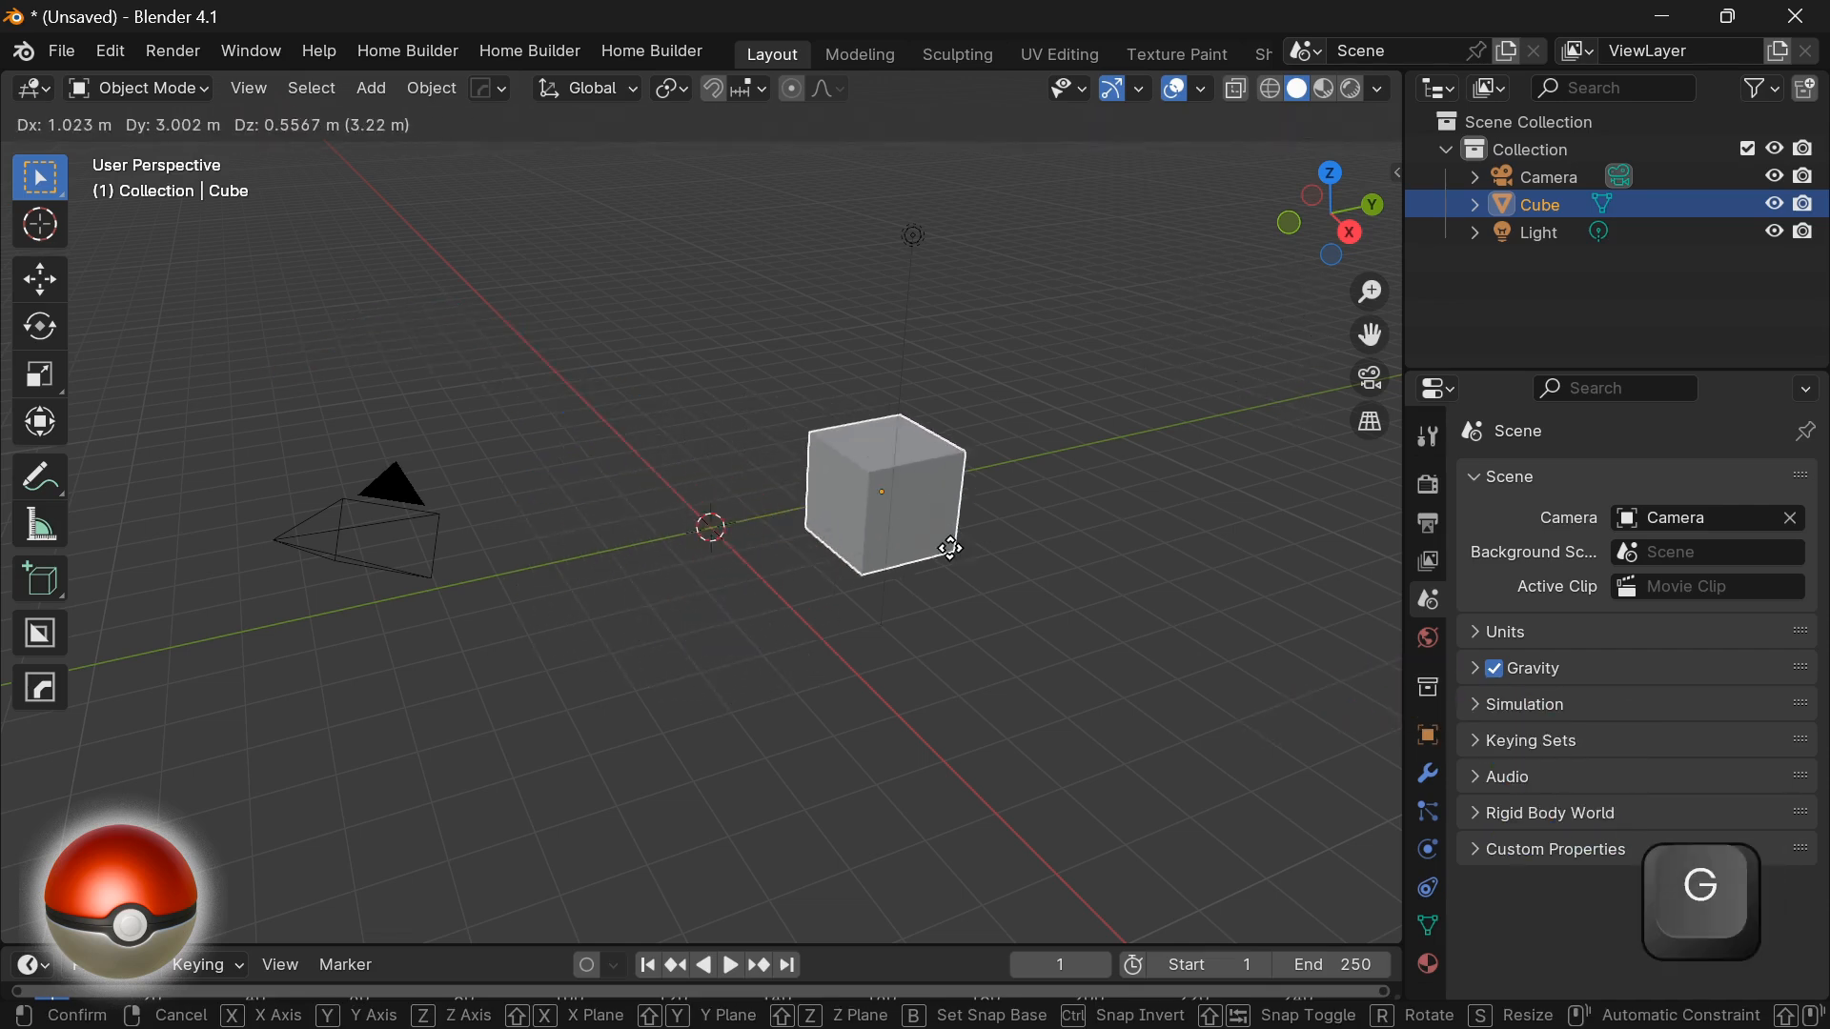
{"action": "right_click", "coordinate": [726, 708]}
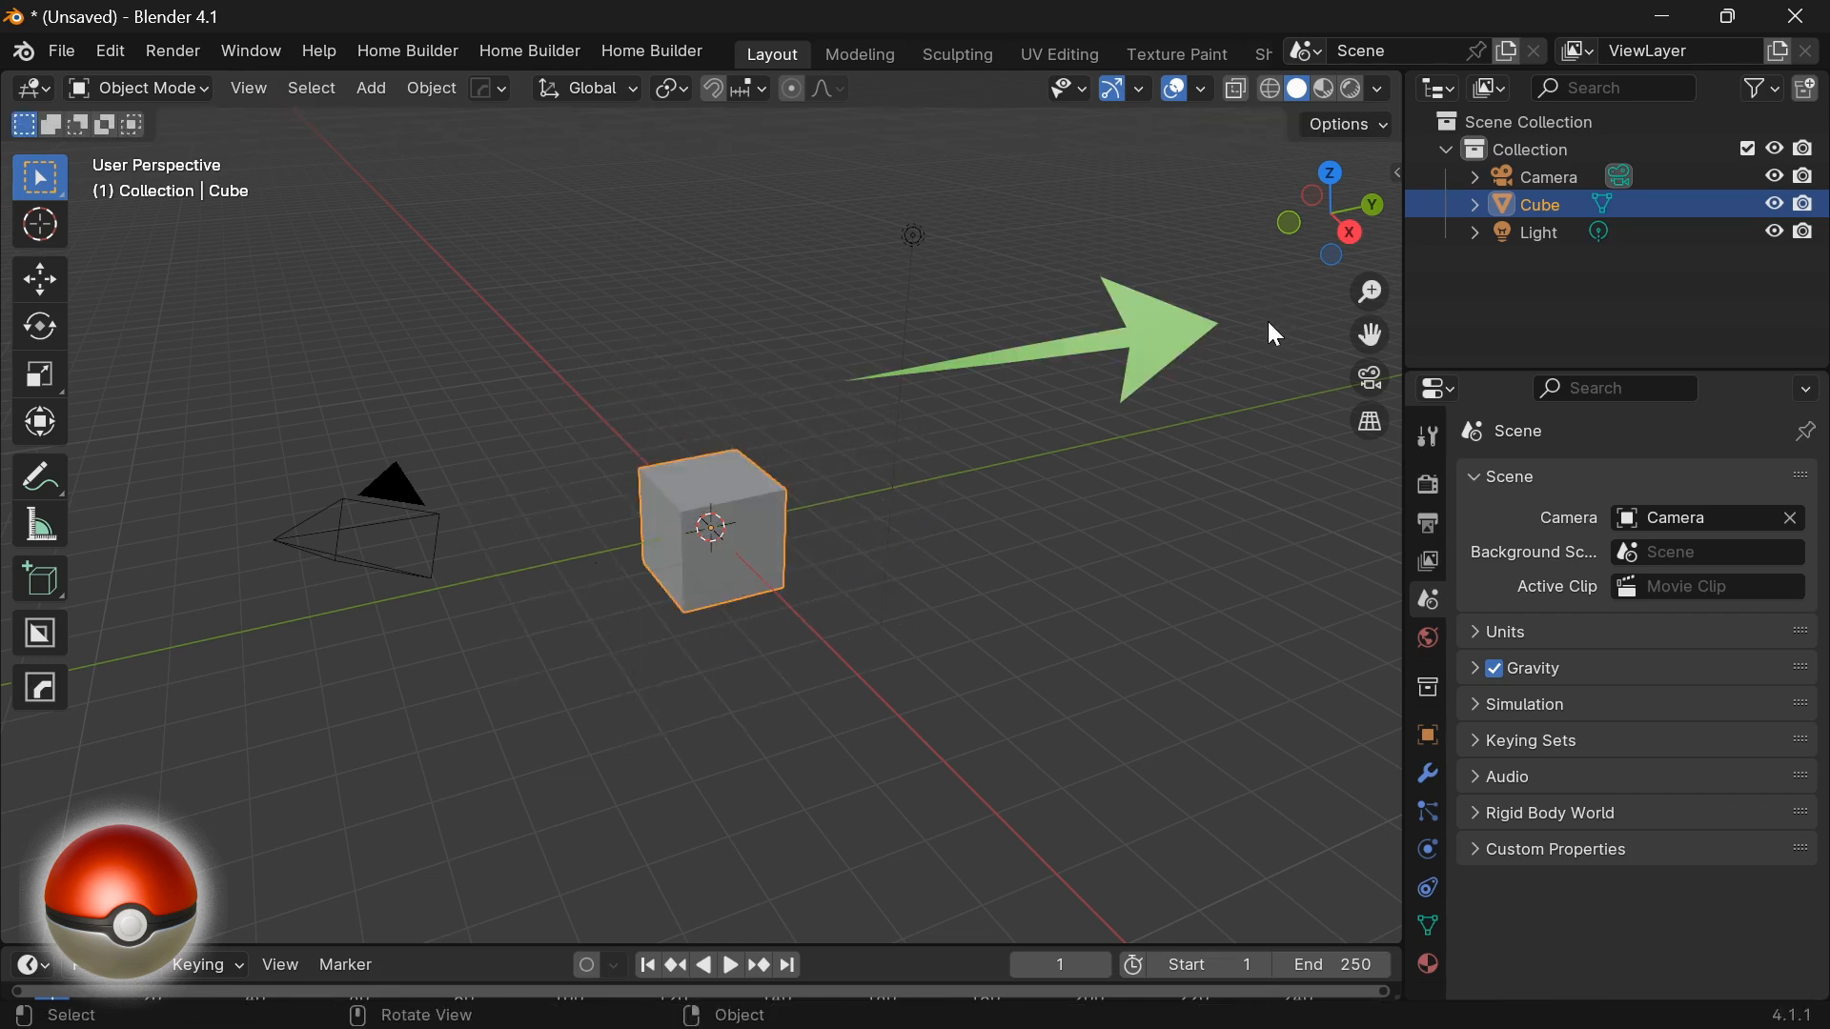
{"action": "key", "text": "g"}
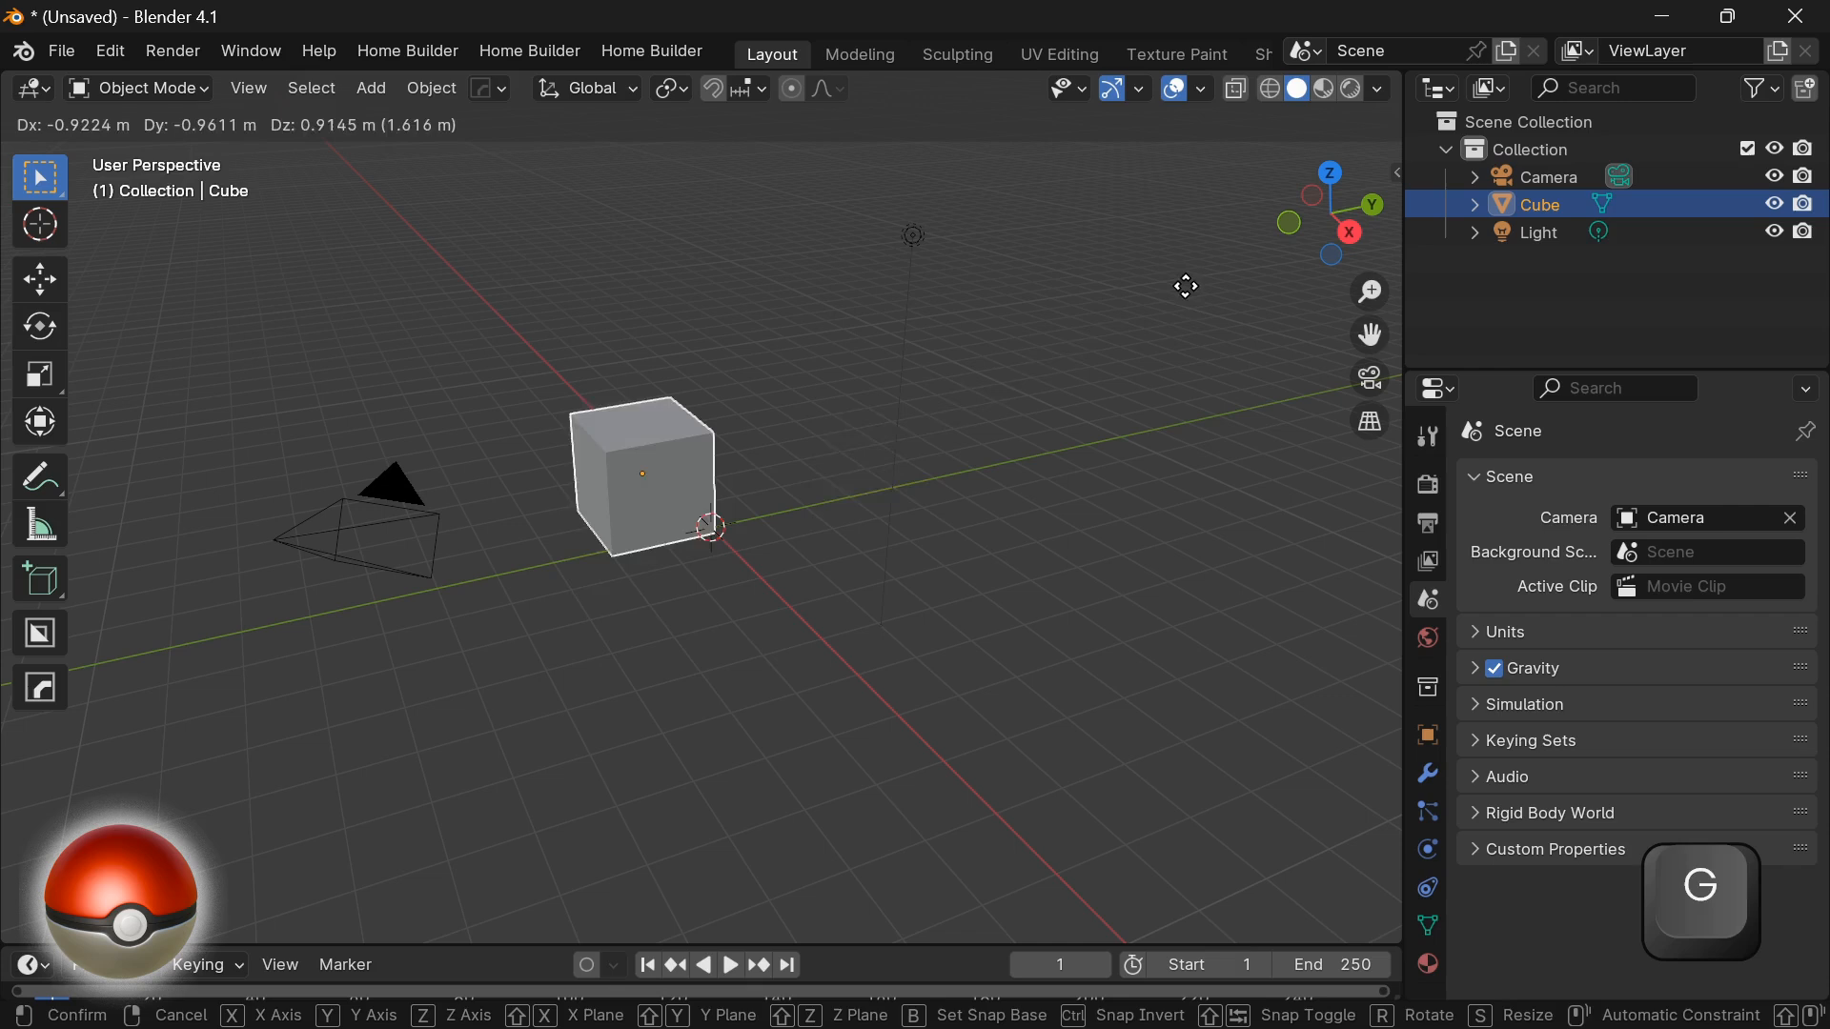
{"action": "right_click", "coordinate": [1124, 454]}
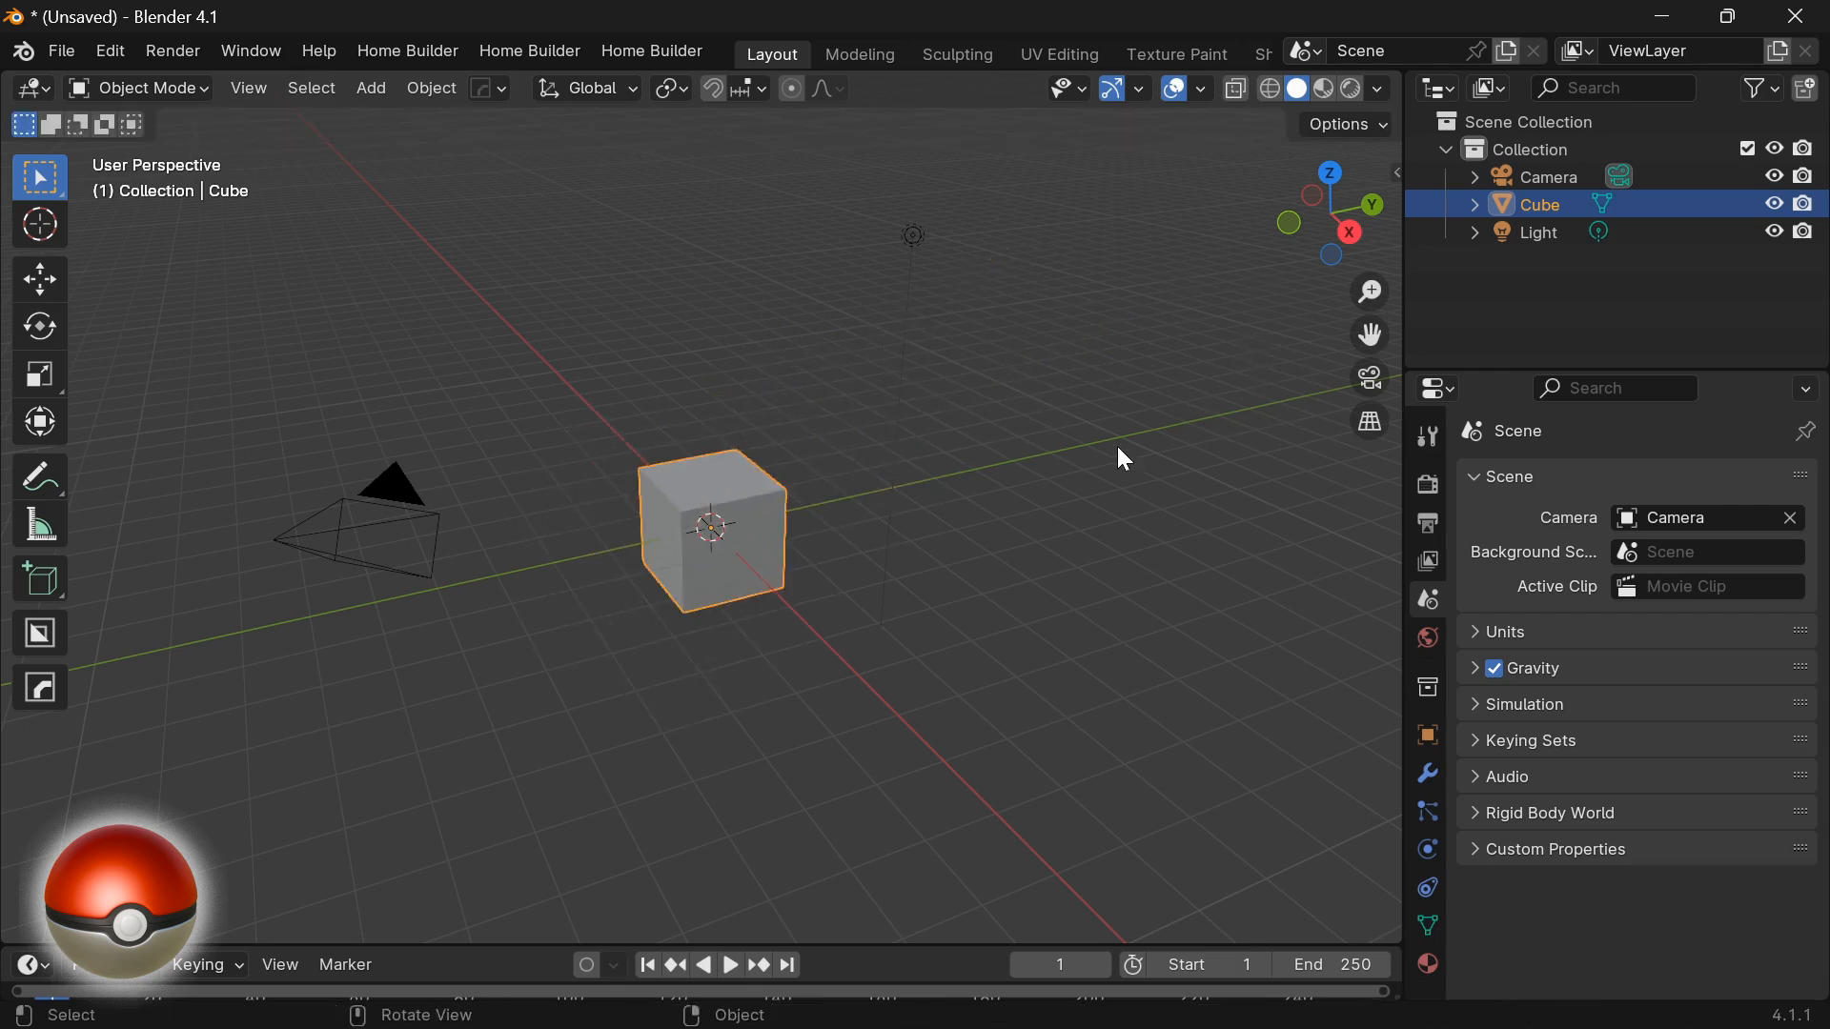
Try scaling the cube uniformly and rotating it freely about its centre.
{"action": "key", "text": "s"}
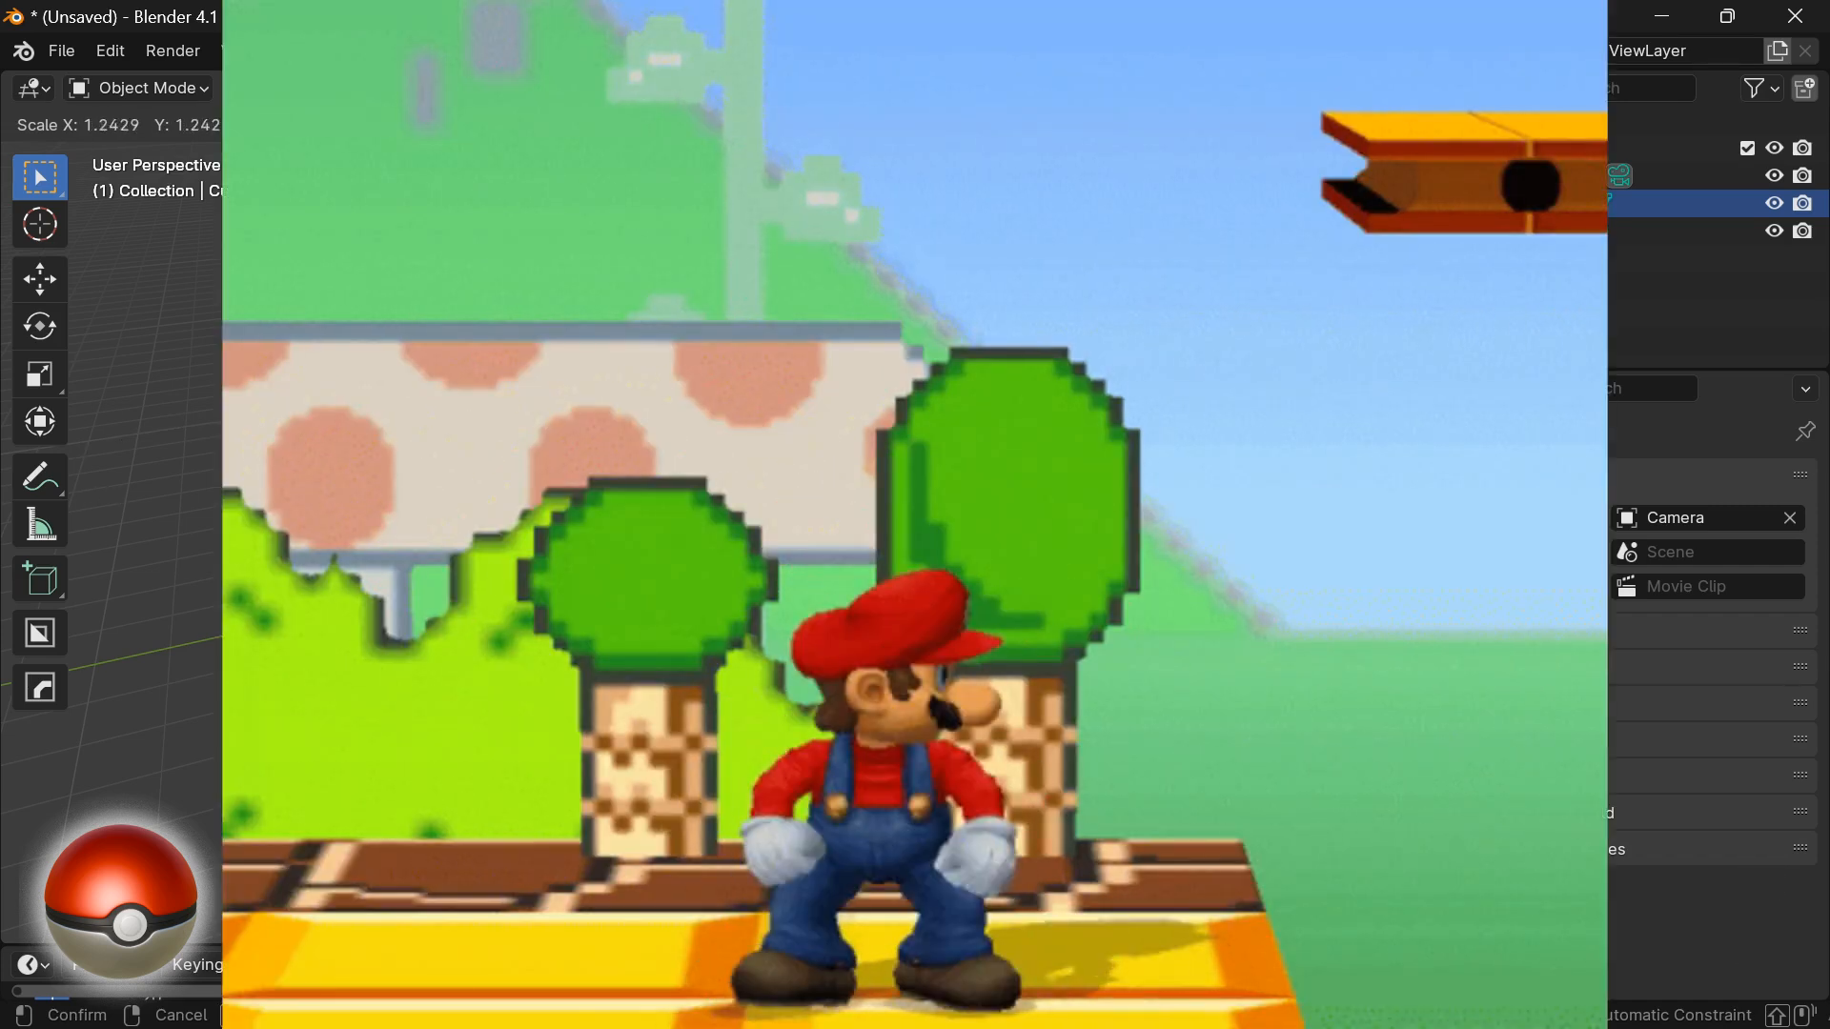
{"action": "right_click", "coordinate": [897, 531]}
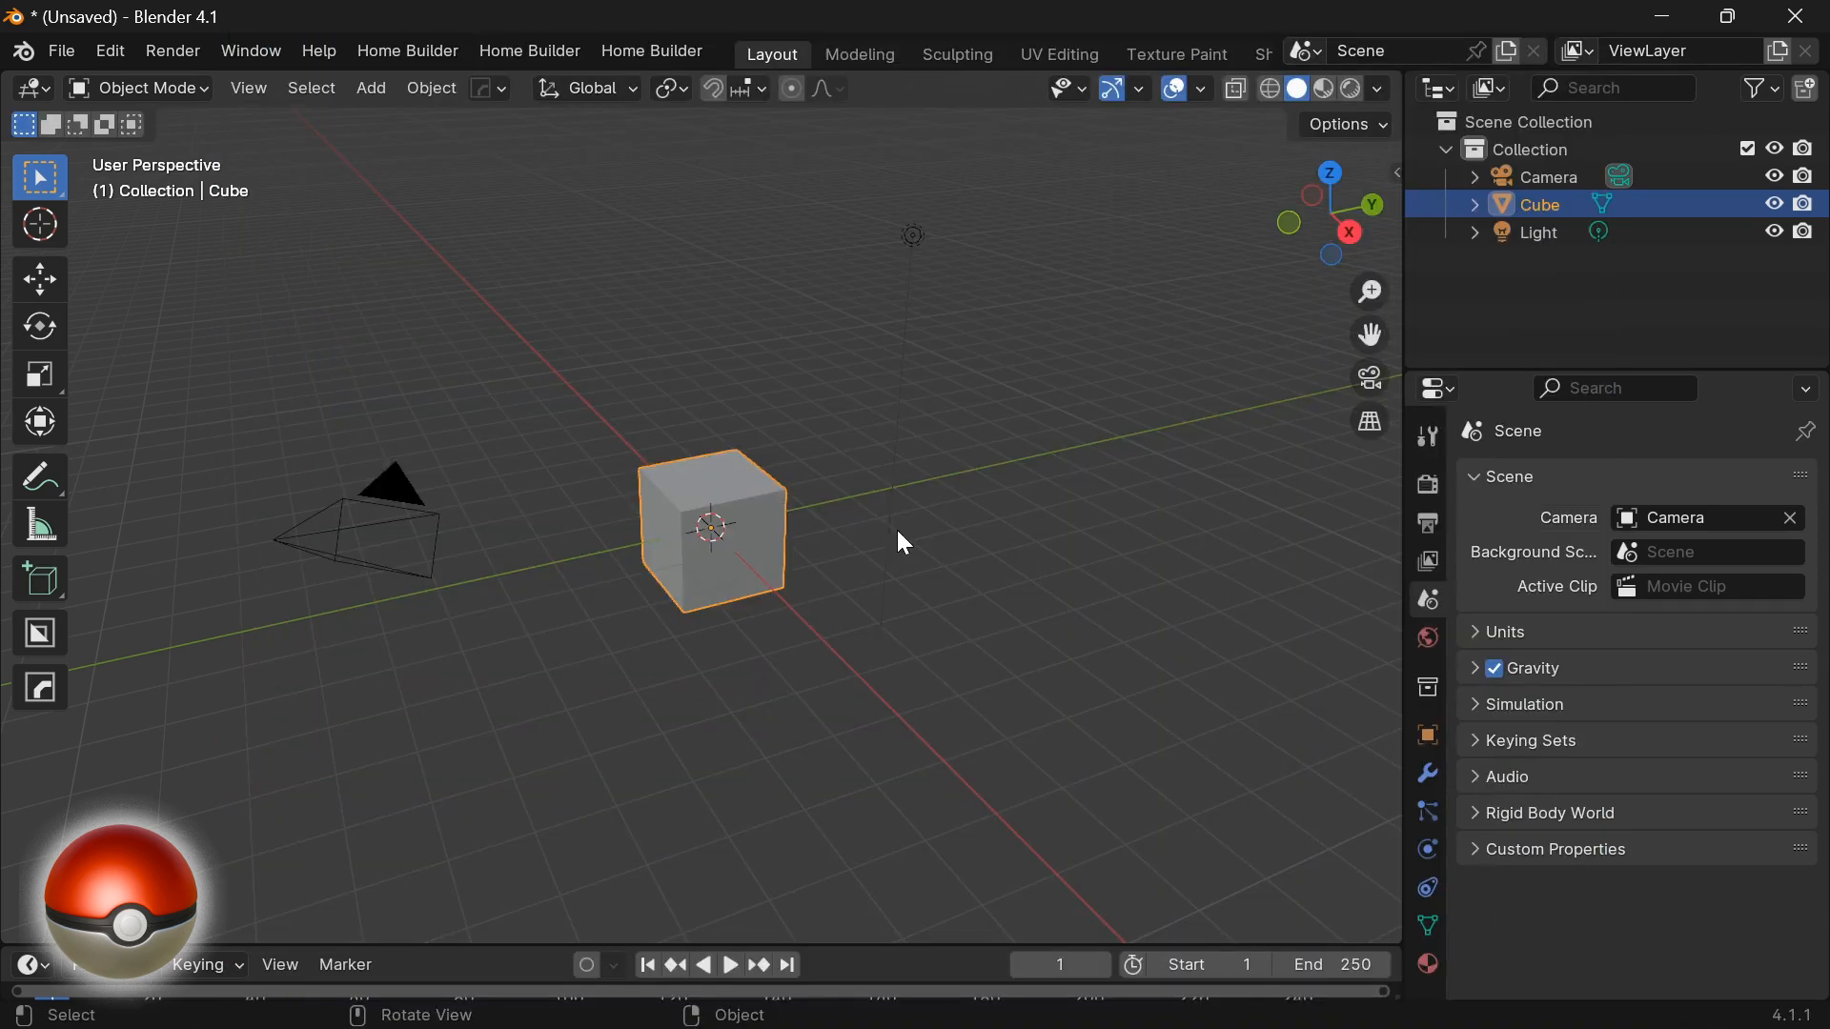
{"action": "key", "text": "r"}
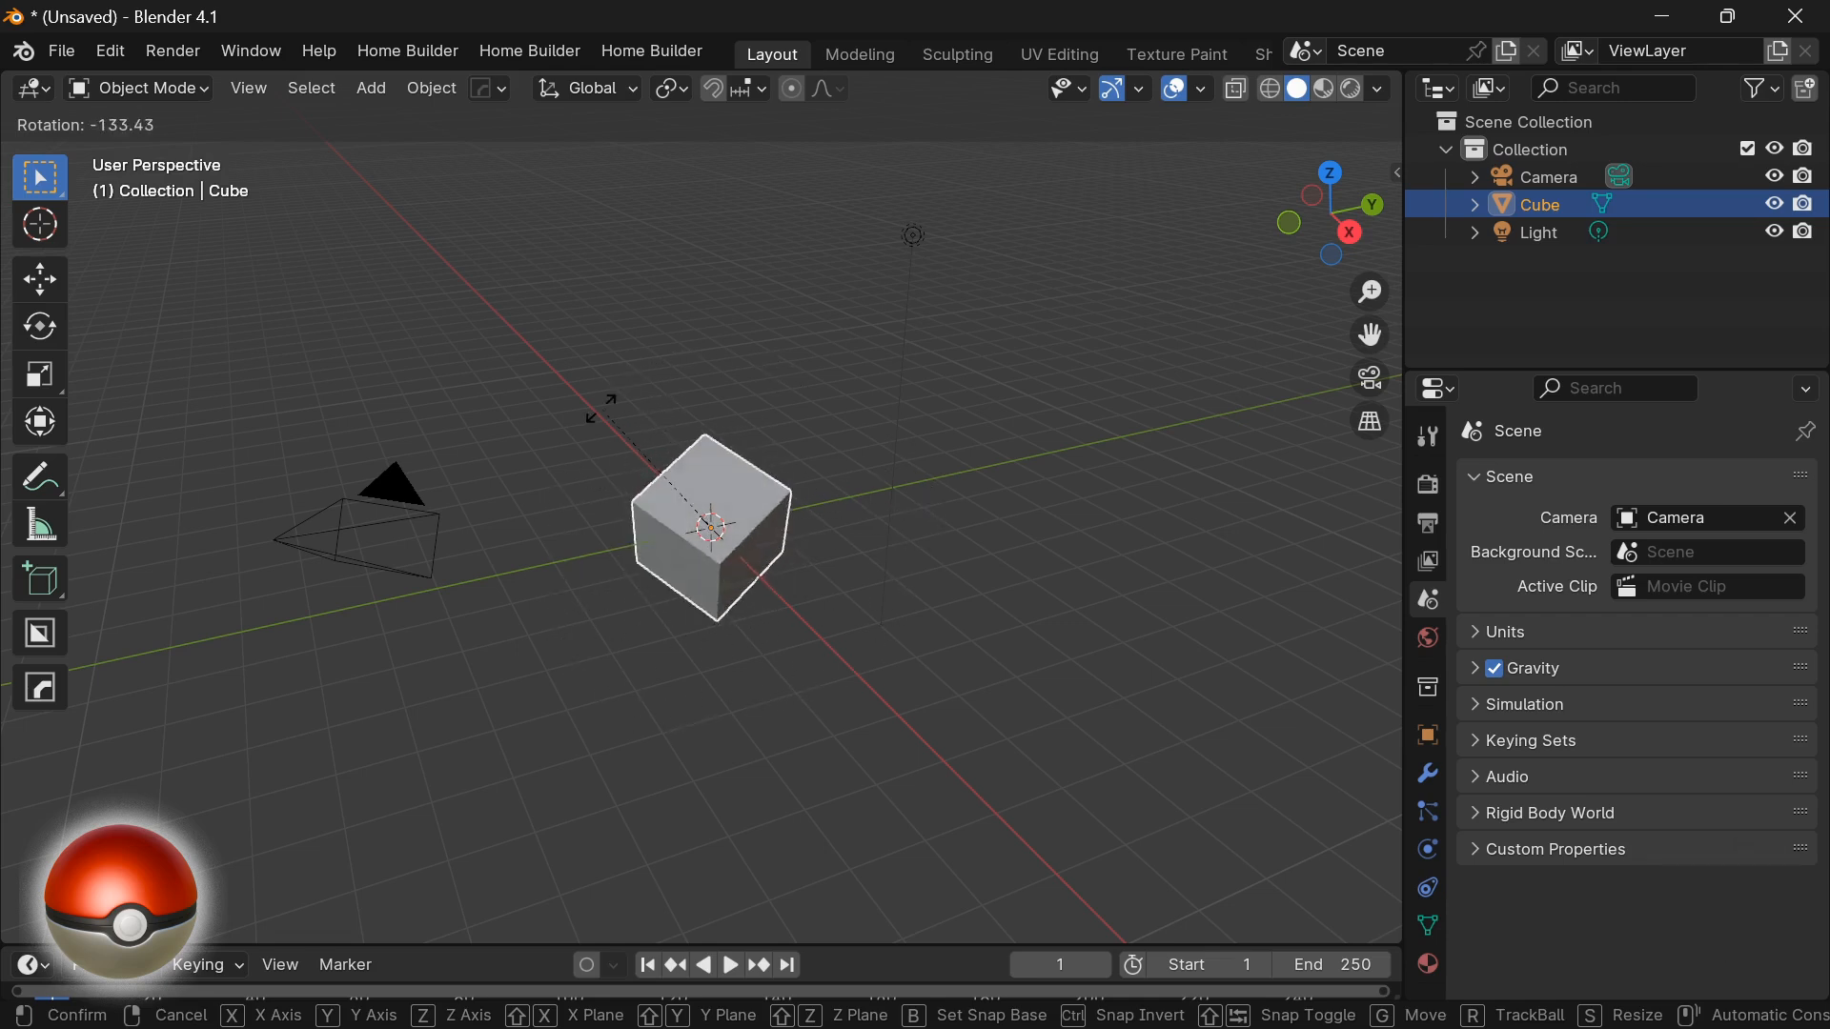
{"action": "left_click", "coordinate": [778, 633]}
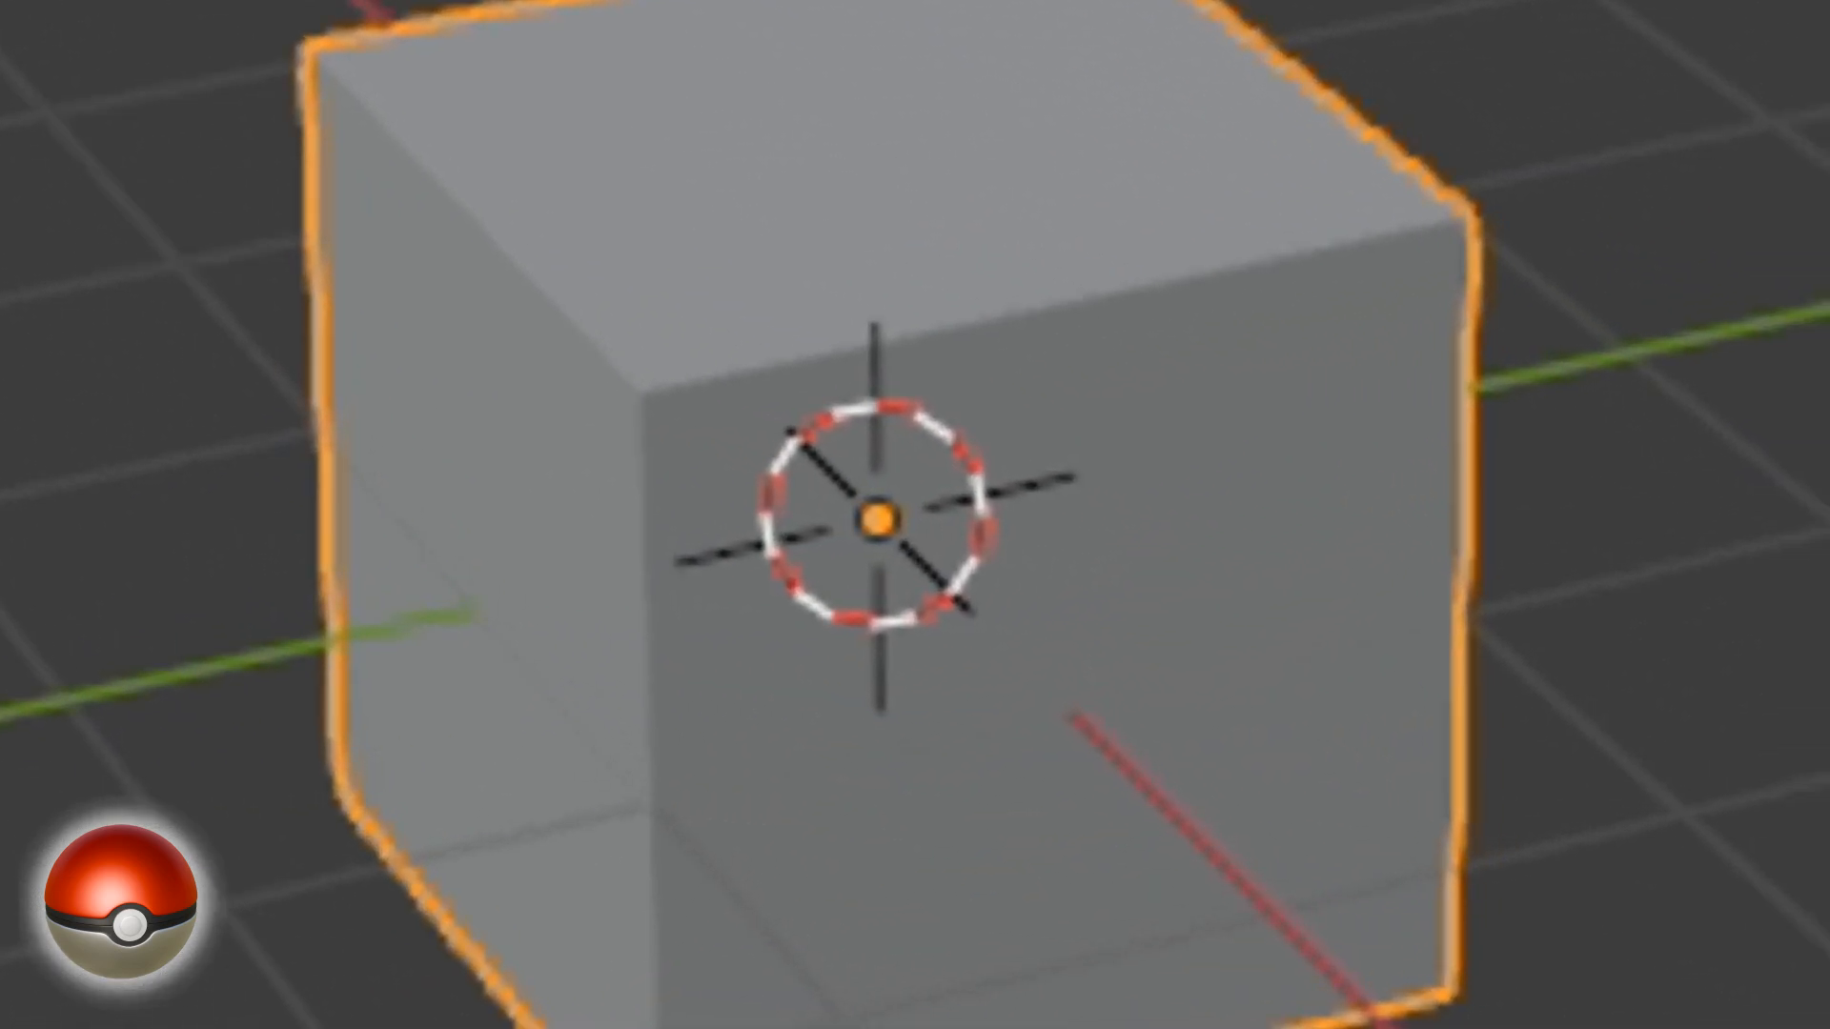
Try moving the cube along the global Y, X and Z axes in turn.
{"action": "key", "text": "g"}
{"action": "key", "text": "y"}
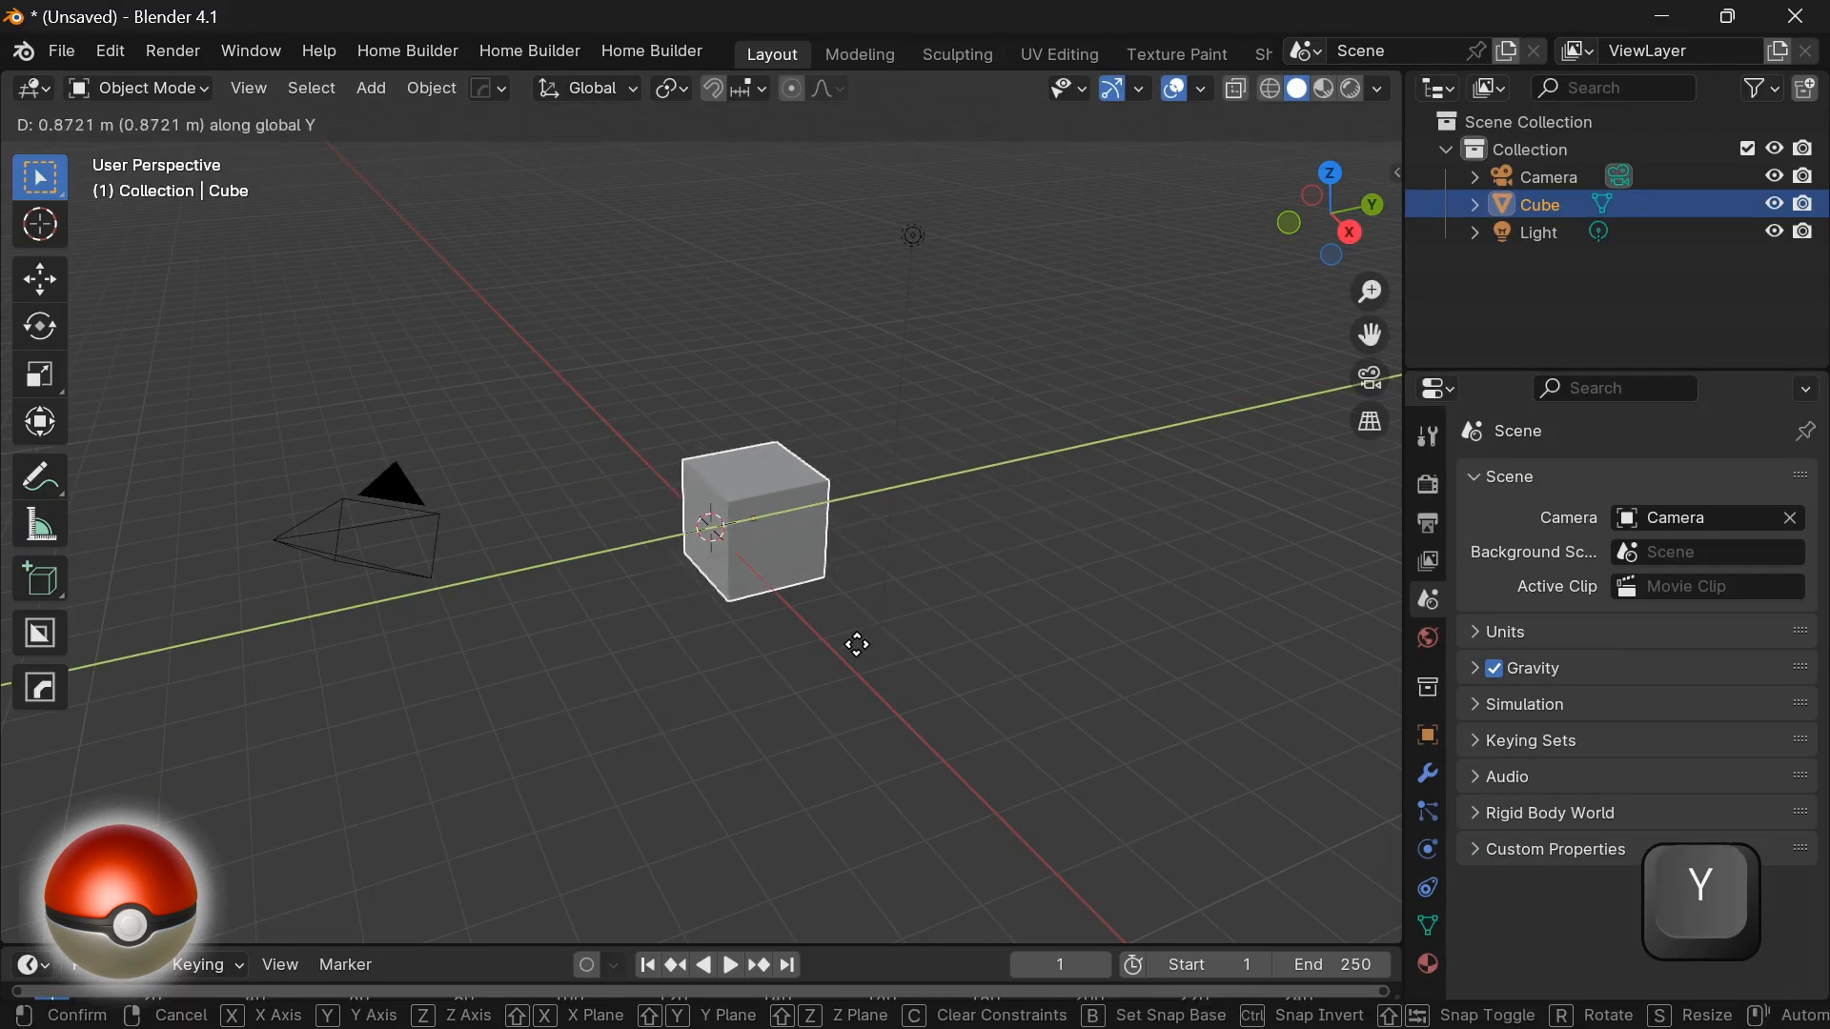
{"action": "key", "text": "g"}
{"action": "key", "text": "x"}
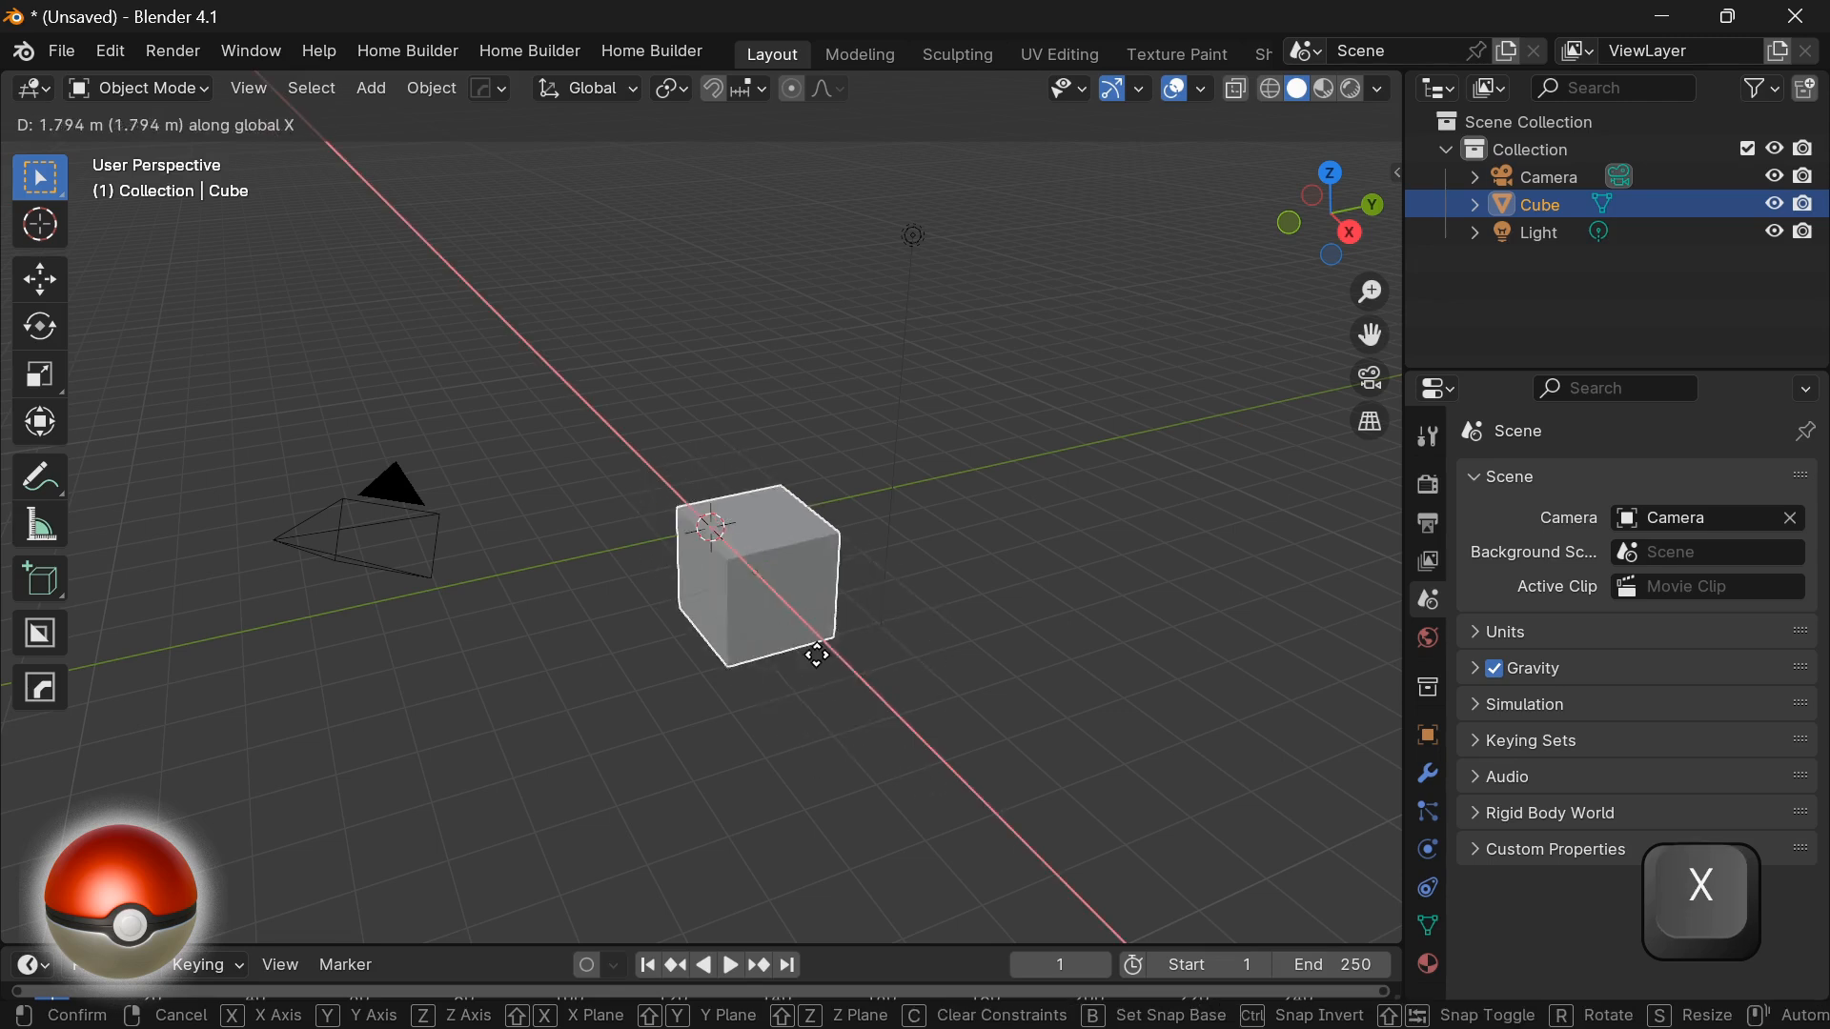
{"action": "right_click", "coordinate": [862, 711]}
{"action": "key", "text": "g"}
{"action": "key", "text": "x"}
{"action": "key", "text": "z"}
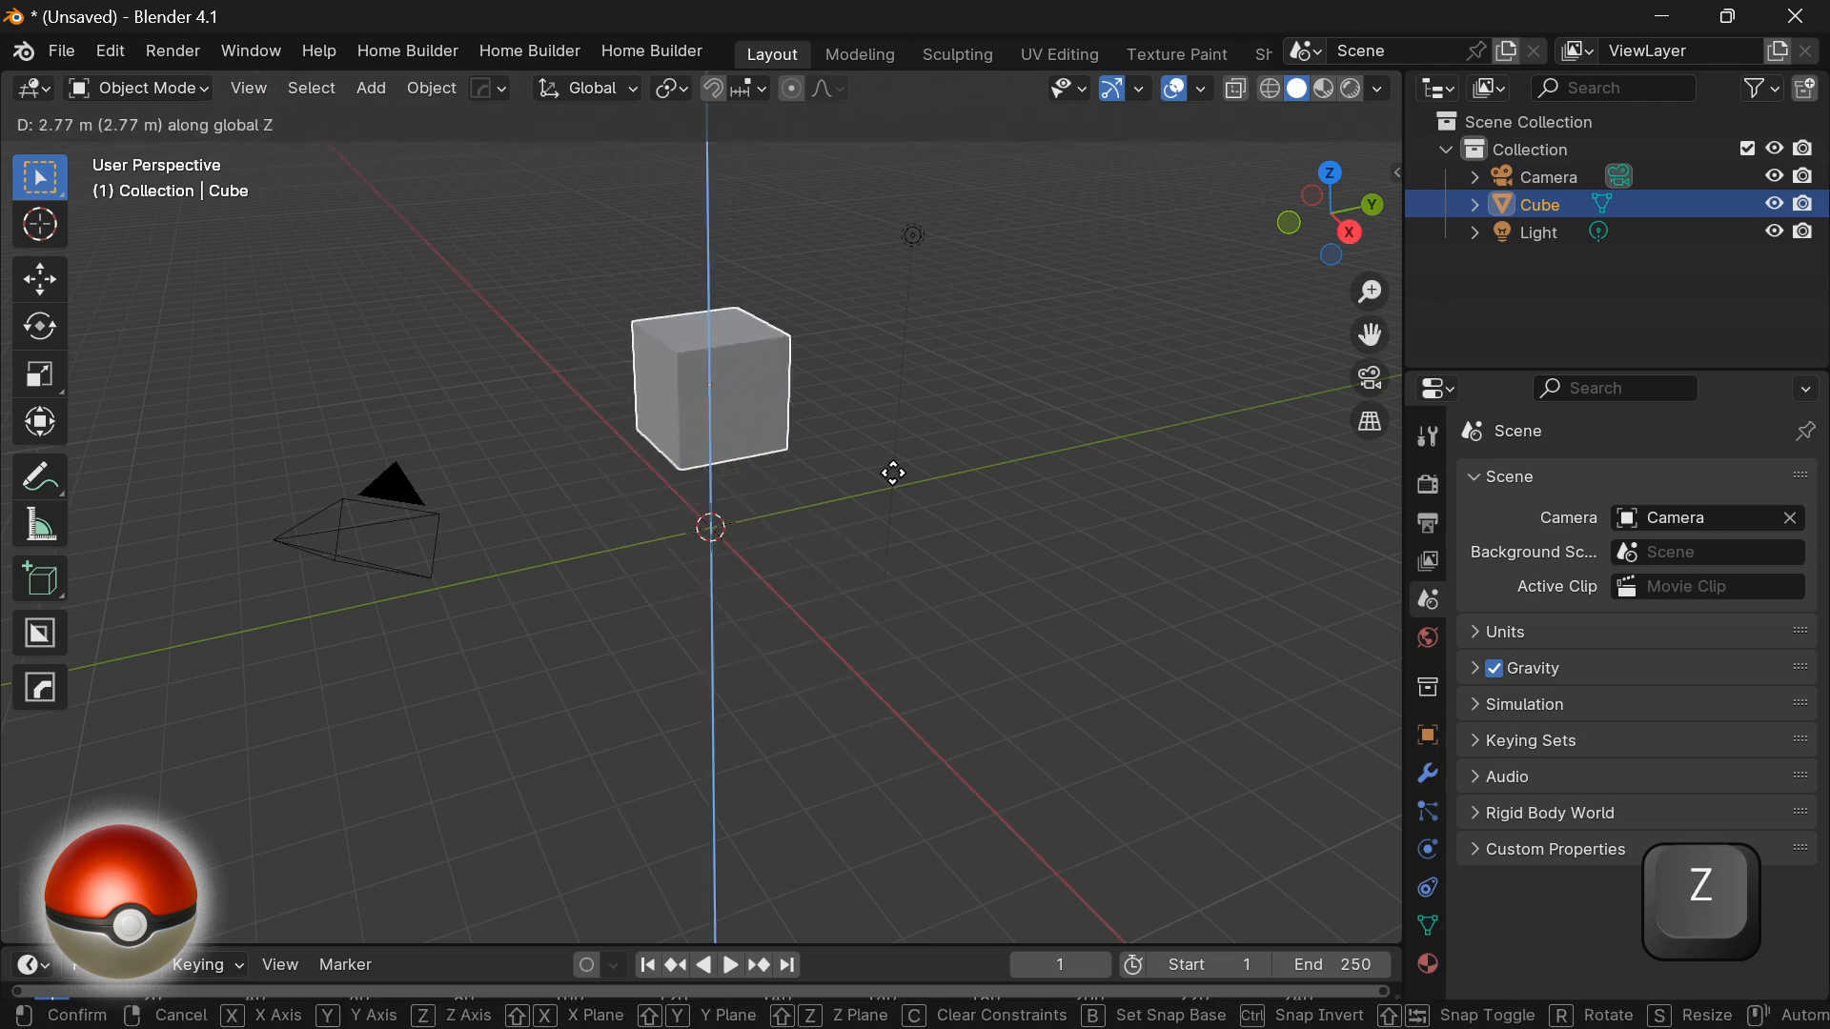
{"action": "right_click", "coordinate": [910, 641]}
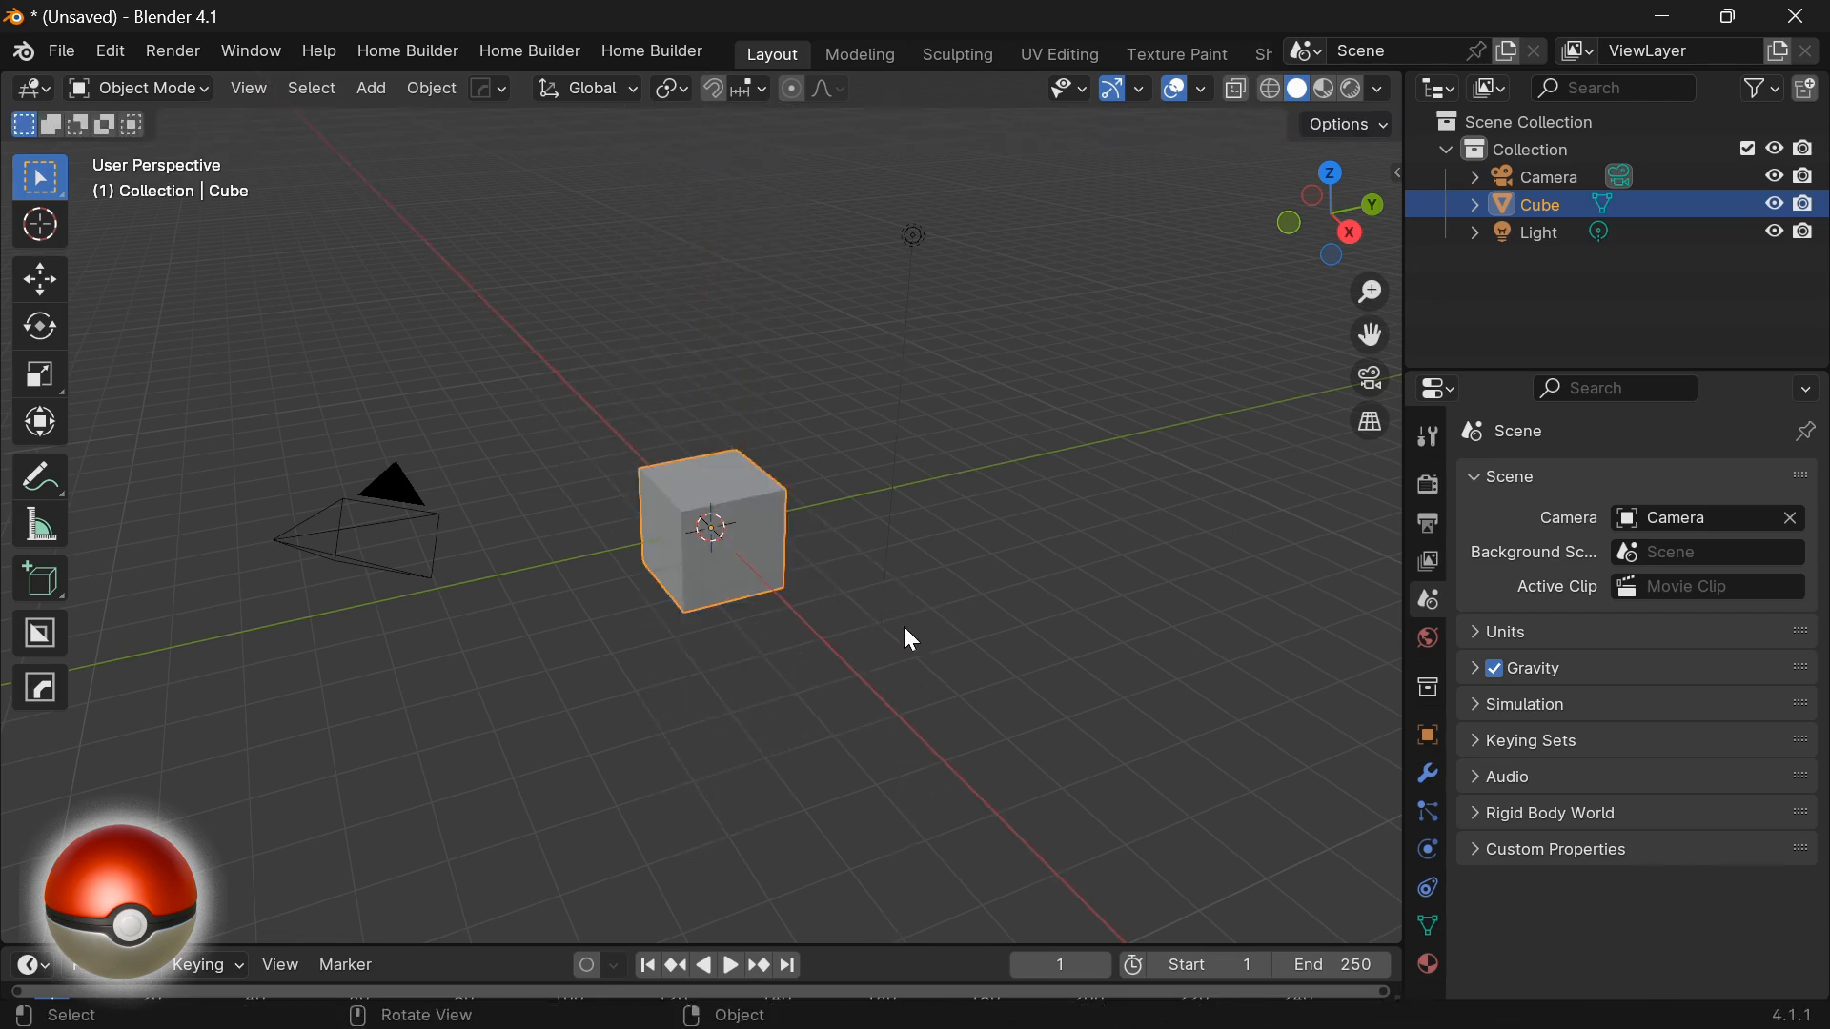
Try rotating the cube about the global Y, X and Z axes in turn.
{"action": "key", "text": "r"}
{"action": "key", "text": "y"}
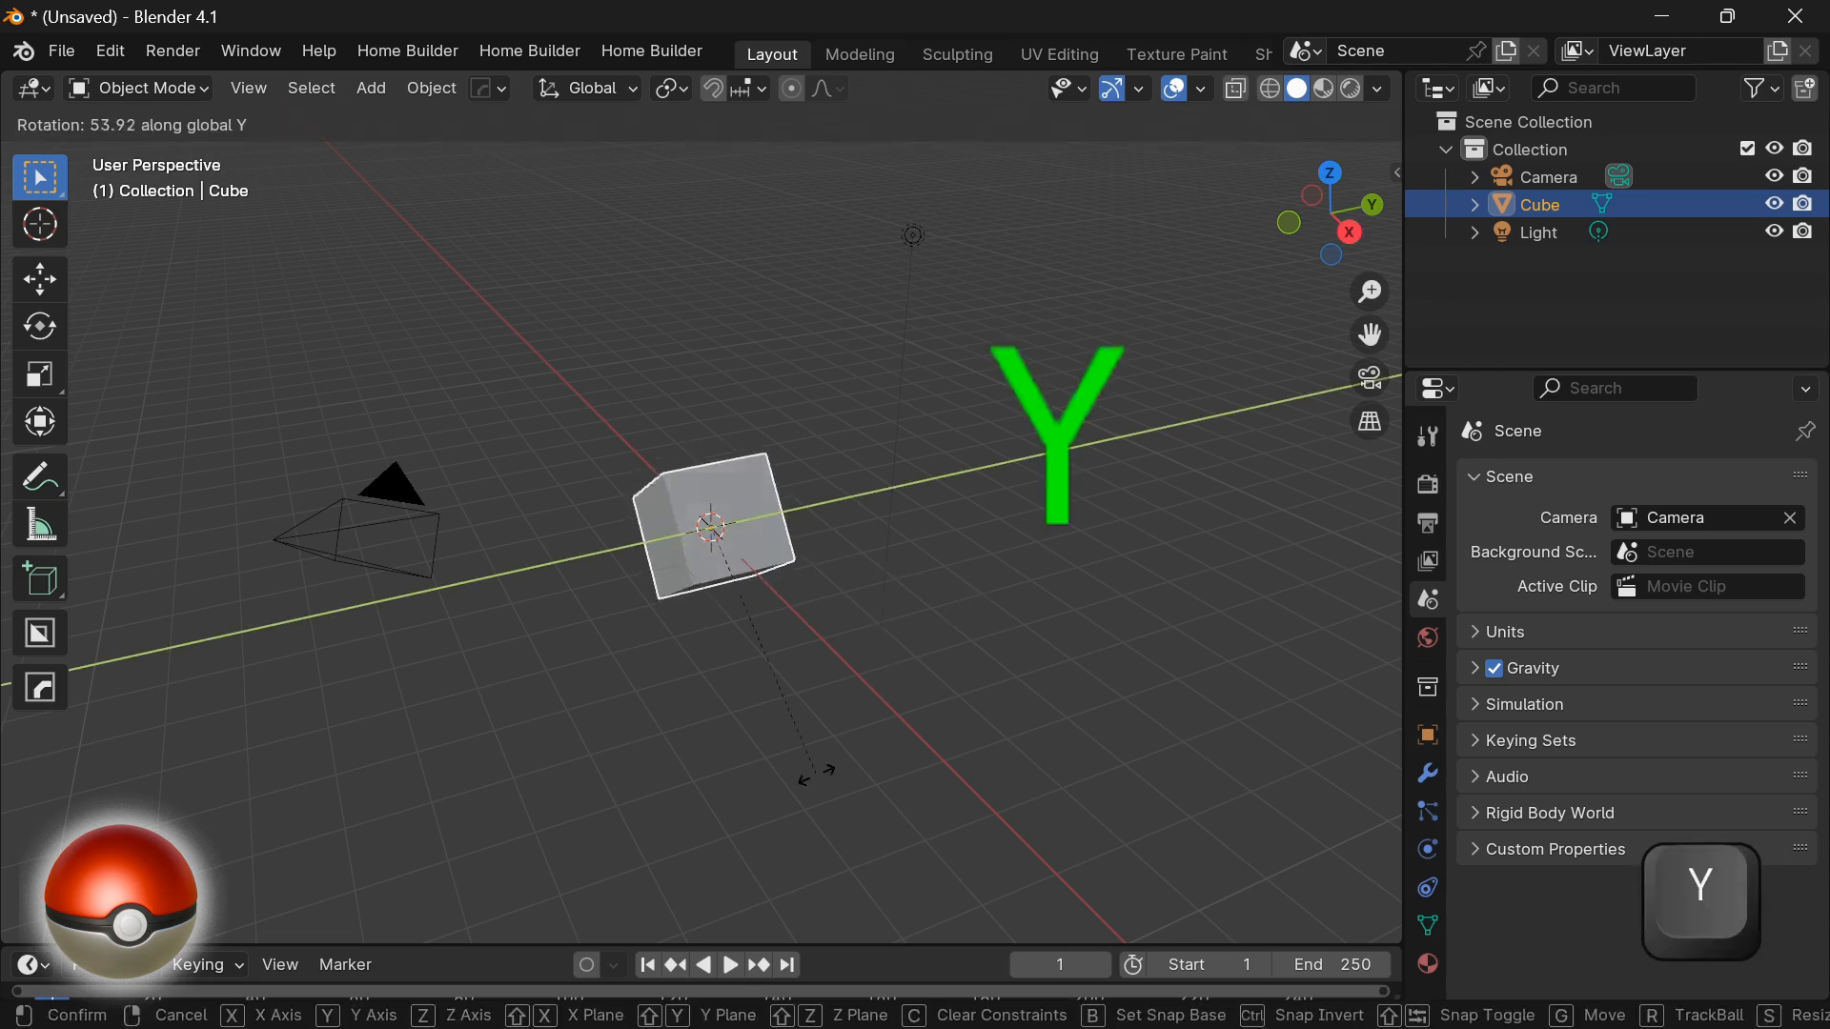
{"action": "key", "text": "x"}
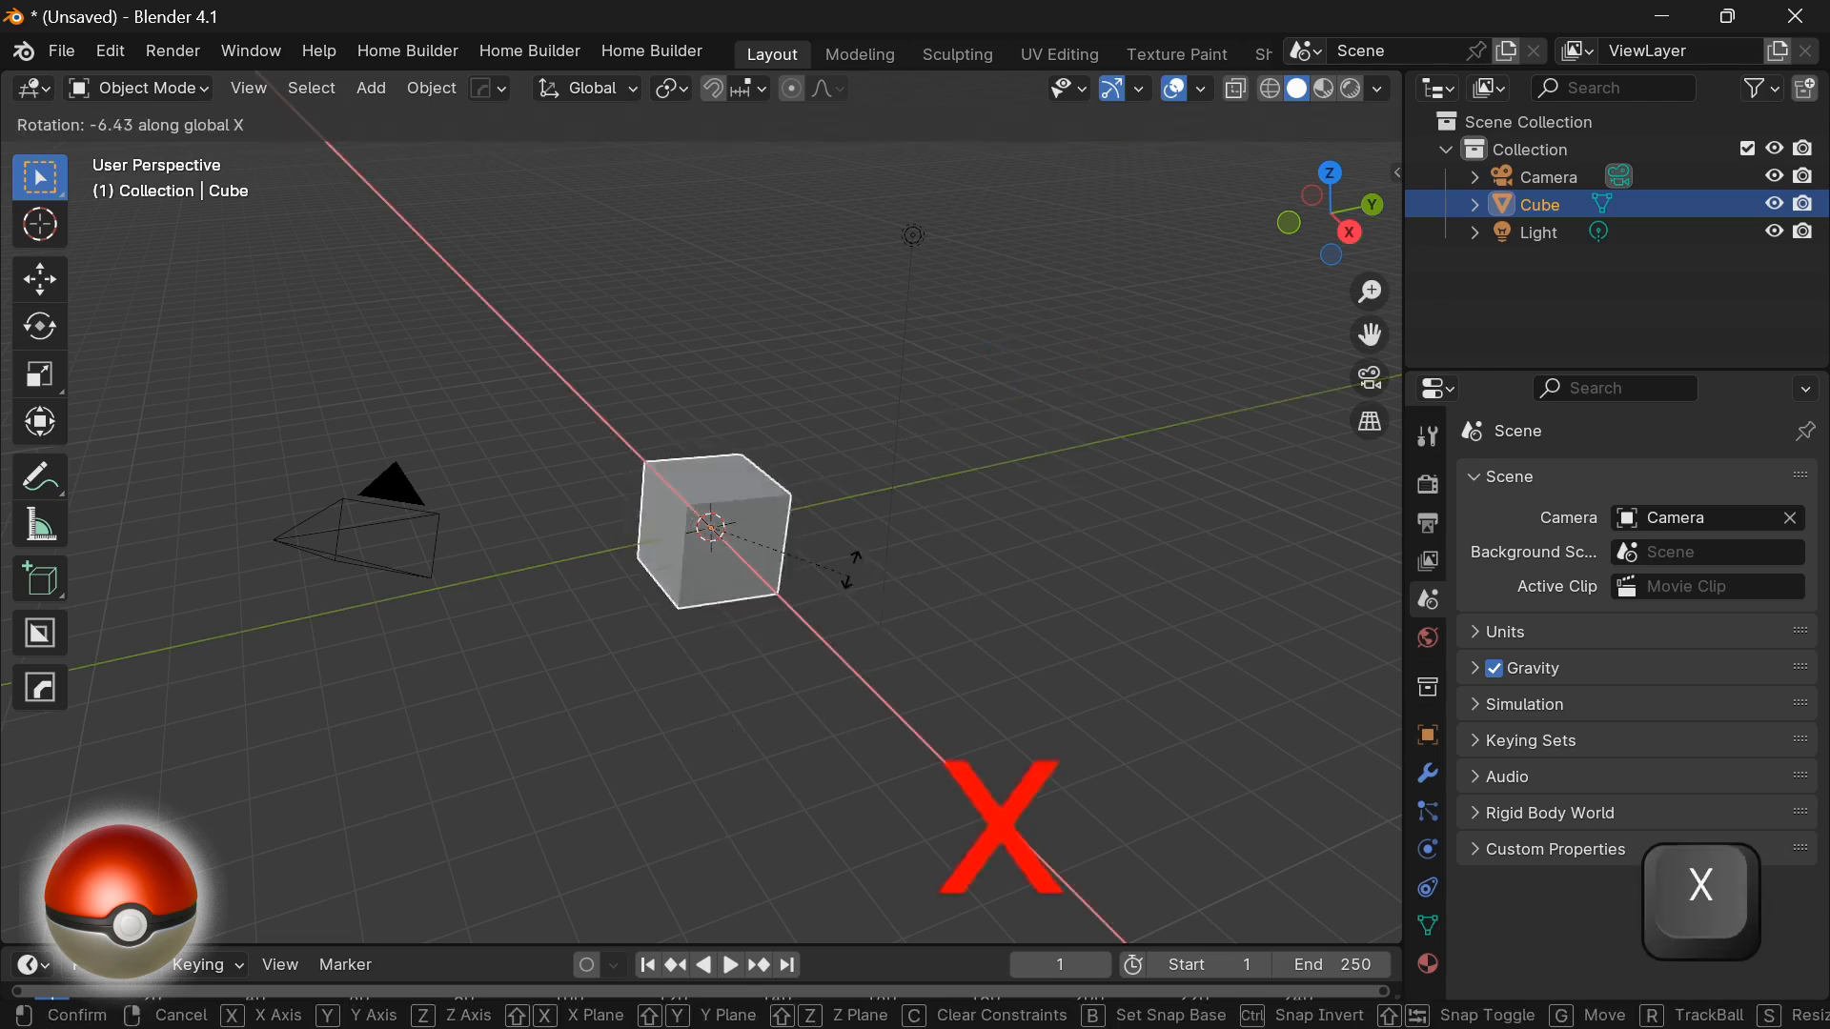
{"action": "key", "text": "z"}
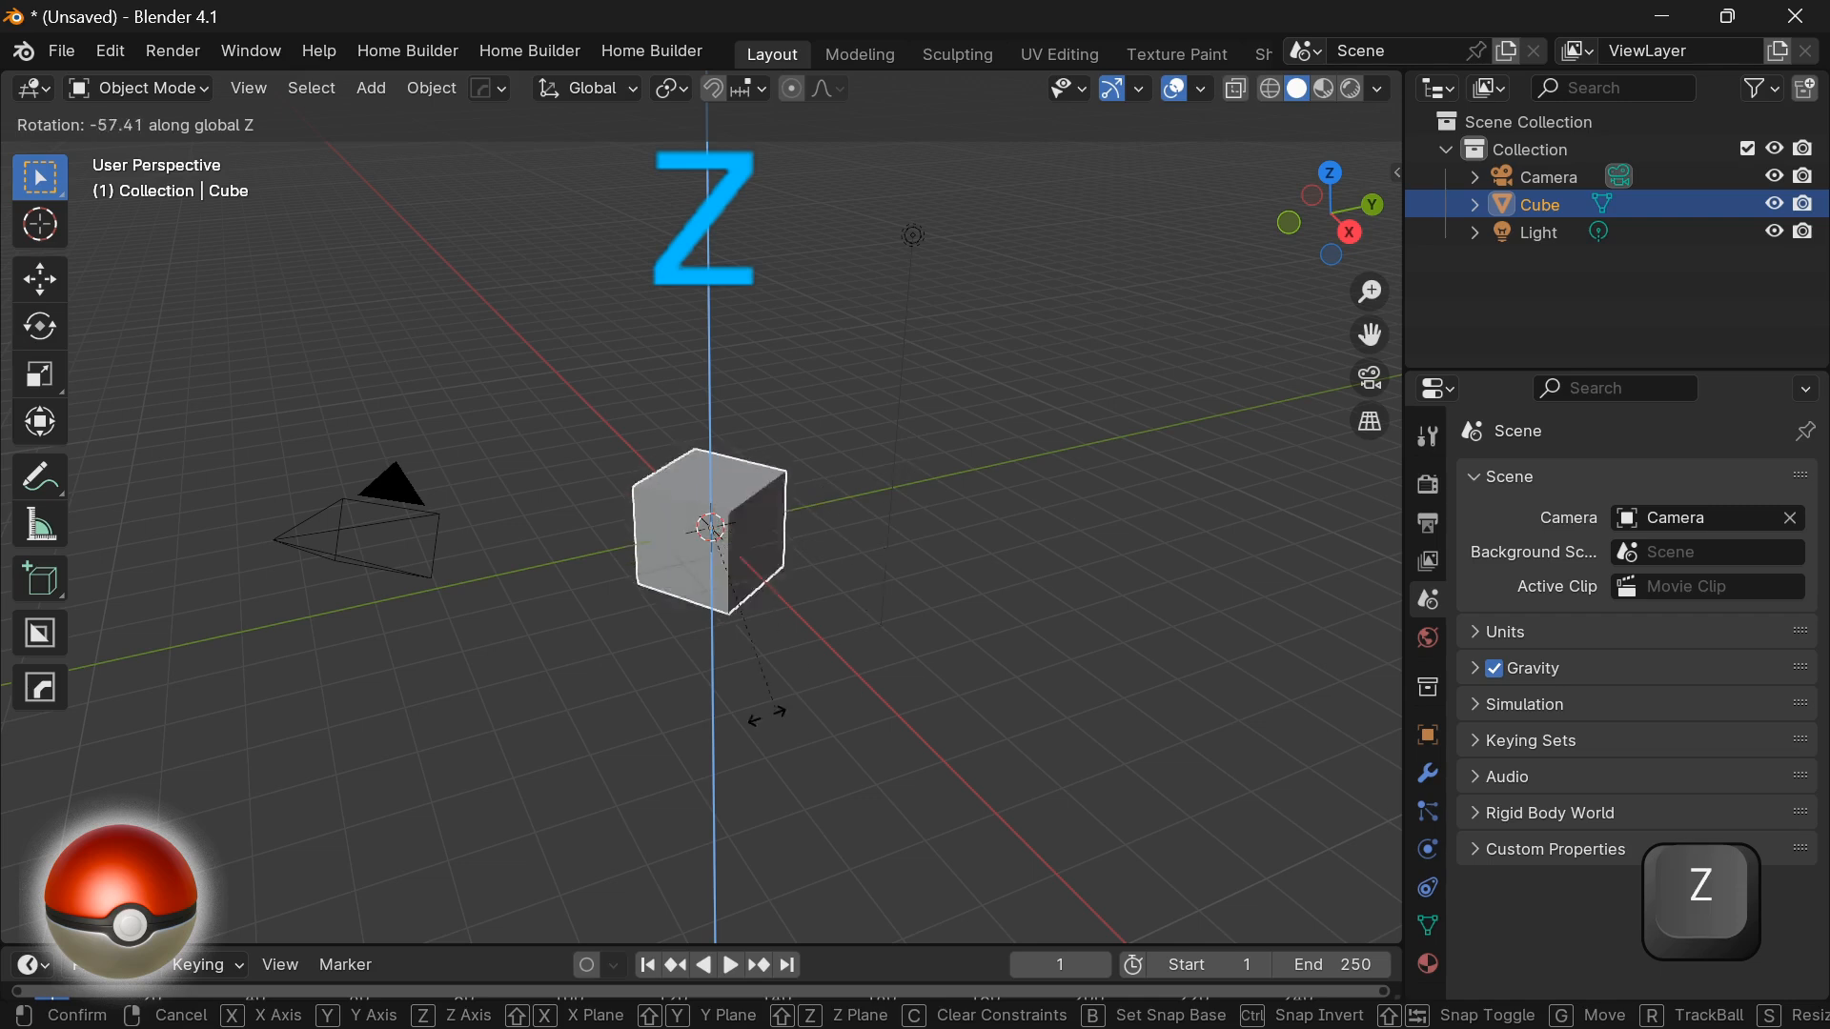
{"action": "left_click", "coordinate": [786, 612]}
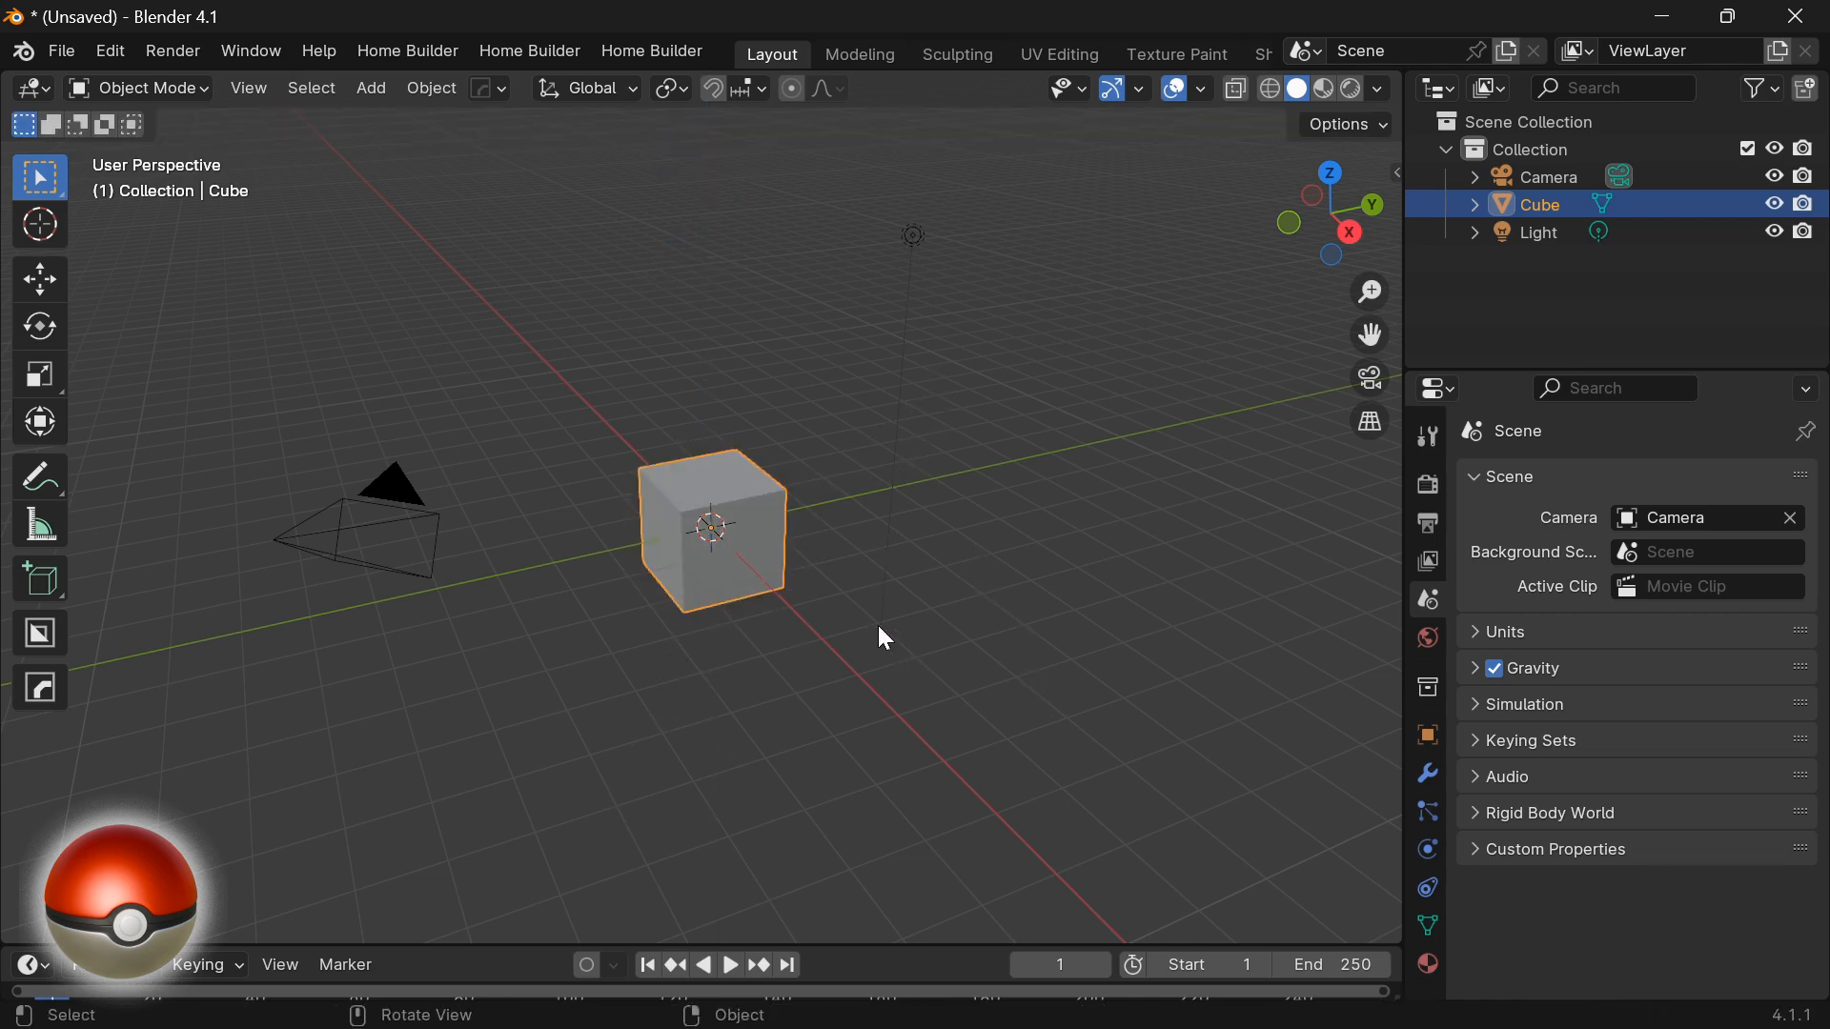
Try adding a cube to the scene from the mesh primitives.
{"action": "key", "text": "Tab"}
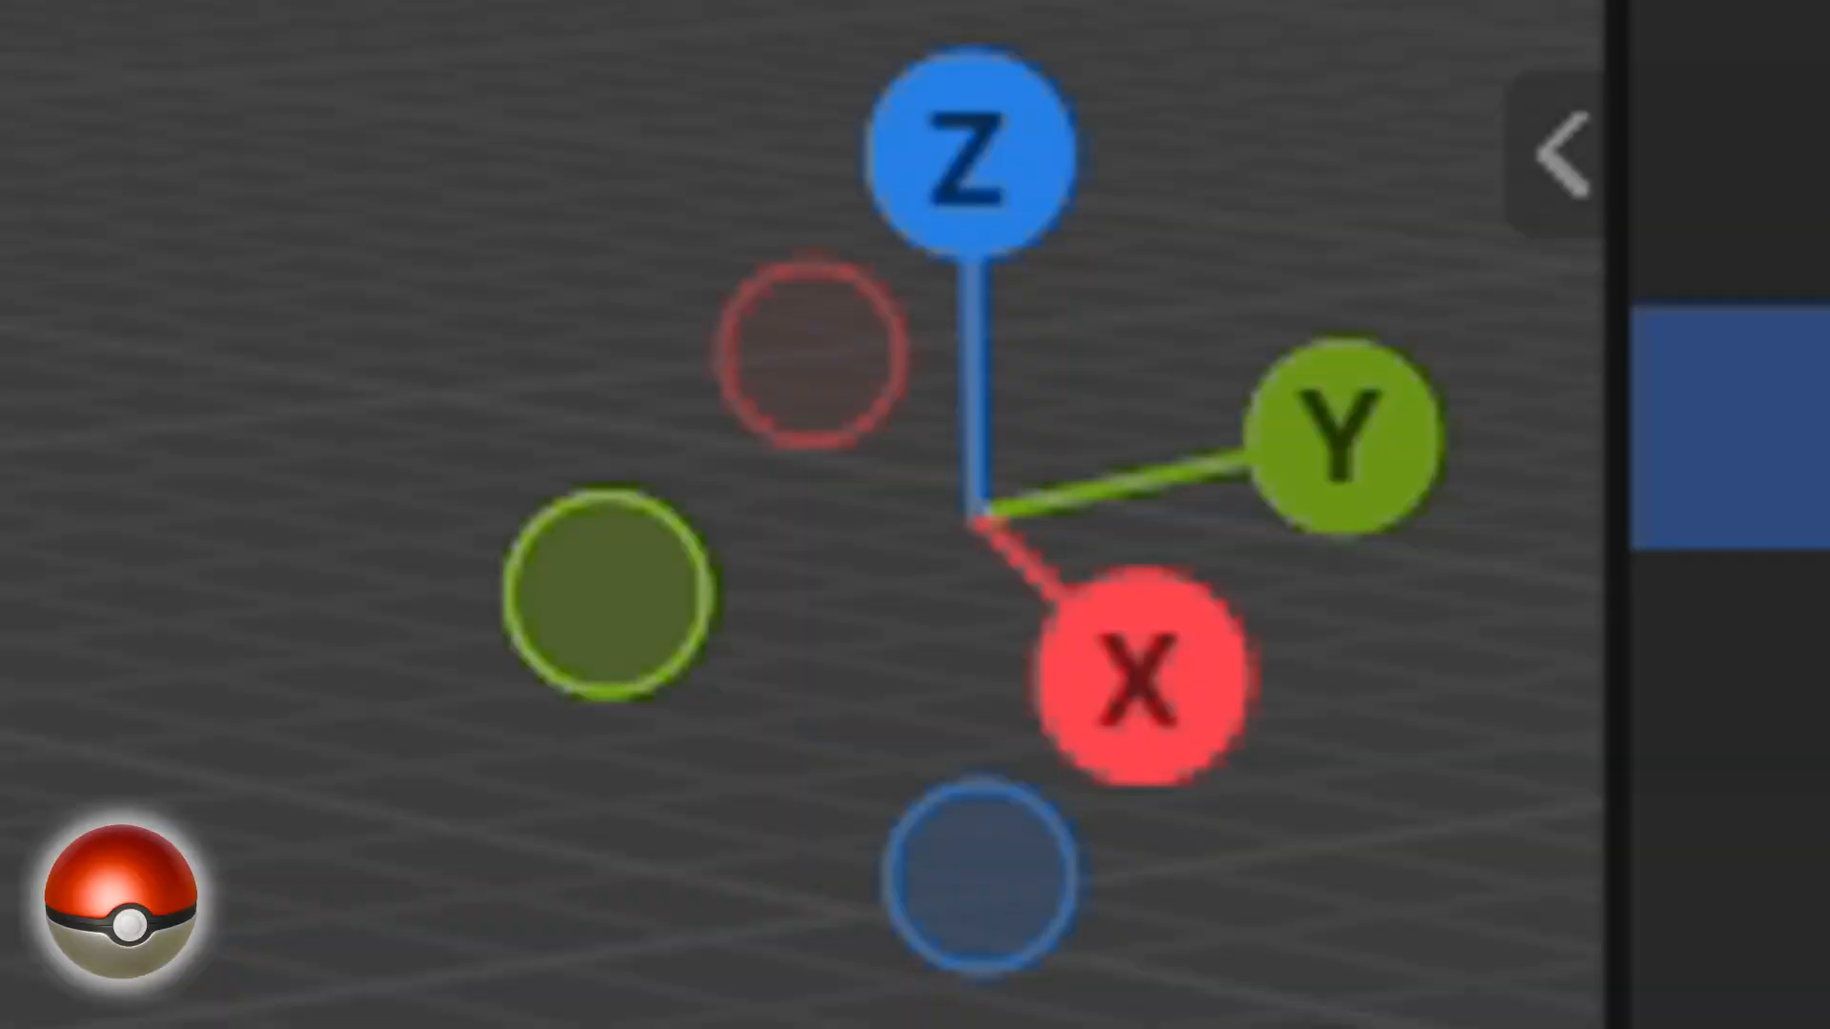
{"action": "key", "text": "shift+a"}
{"action": "mouse_move", "coordinate": [656, 460]}
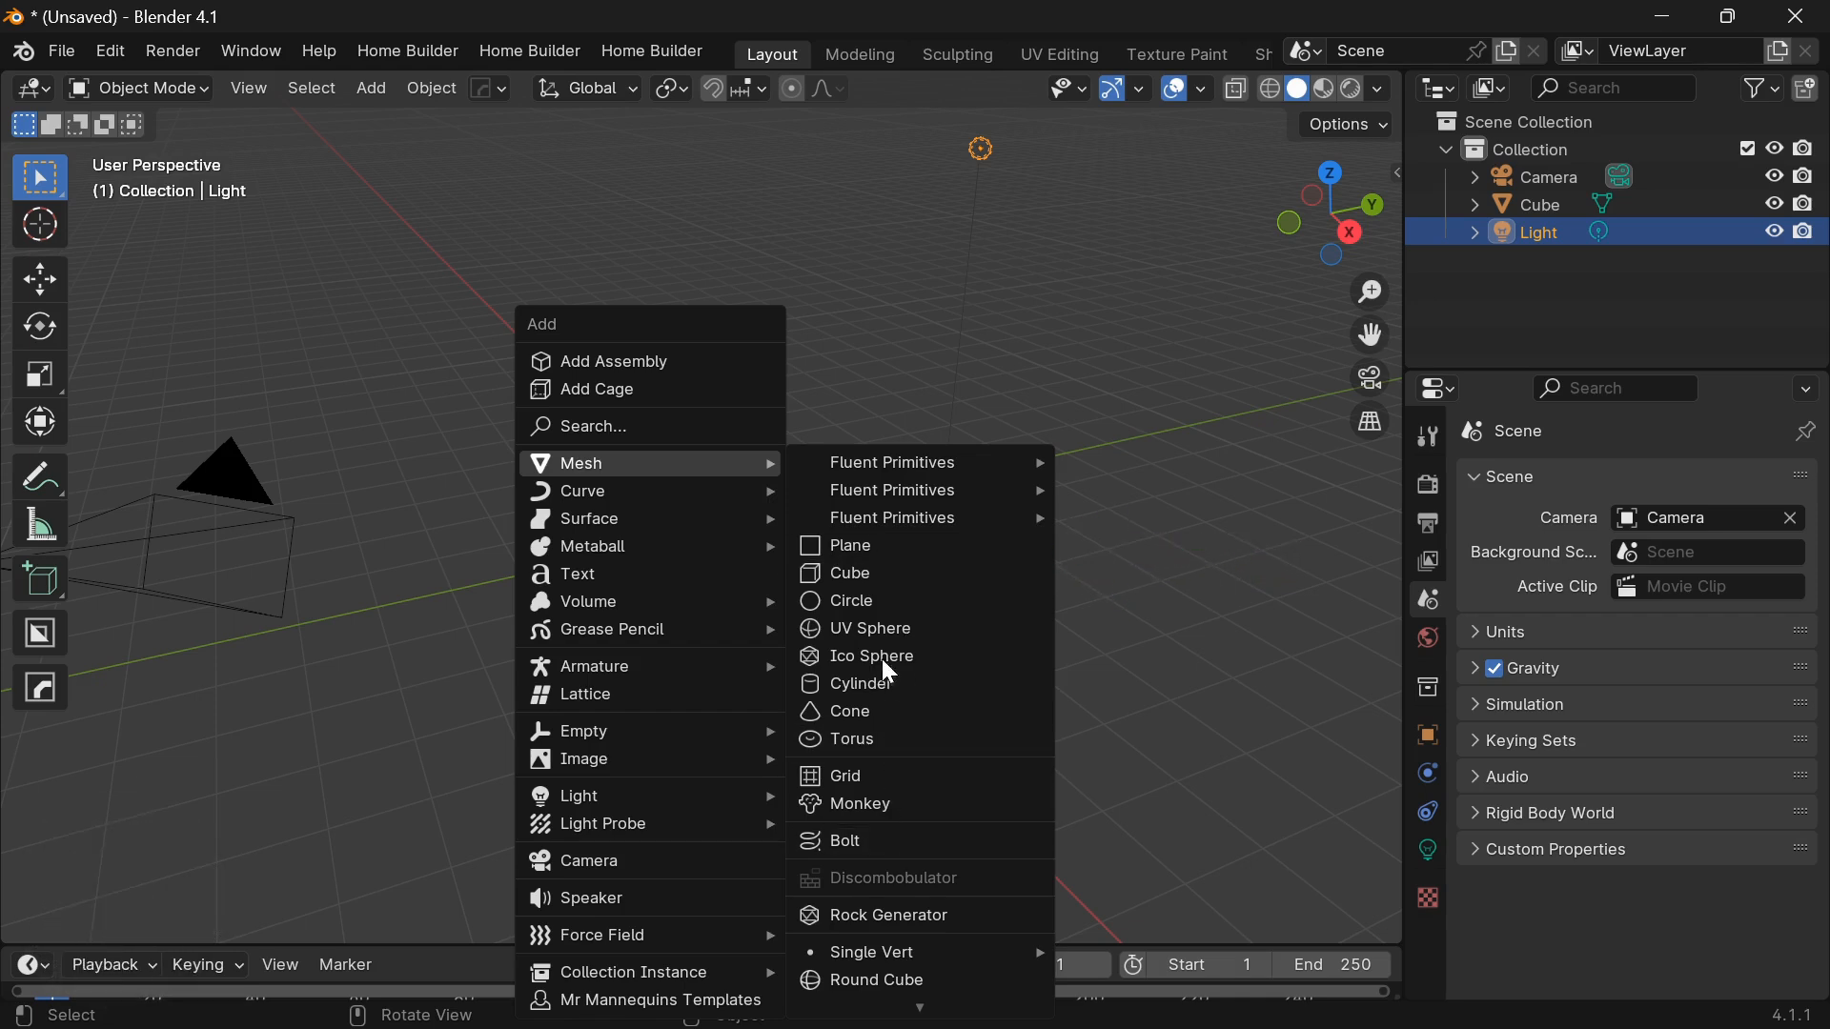
{"action": "left_click", "coordinate": [858, 573]}
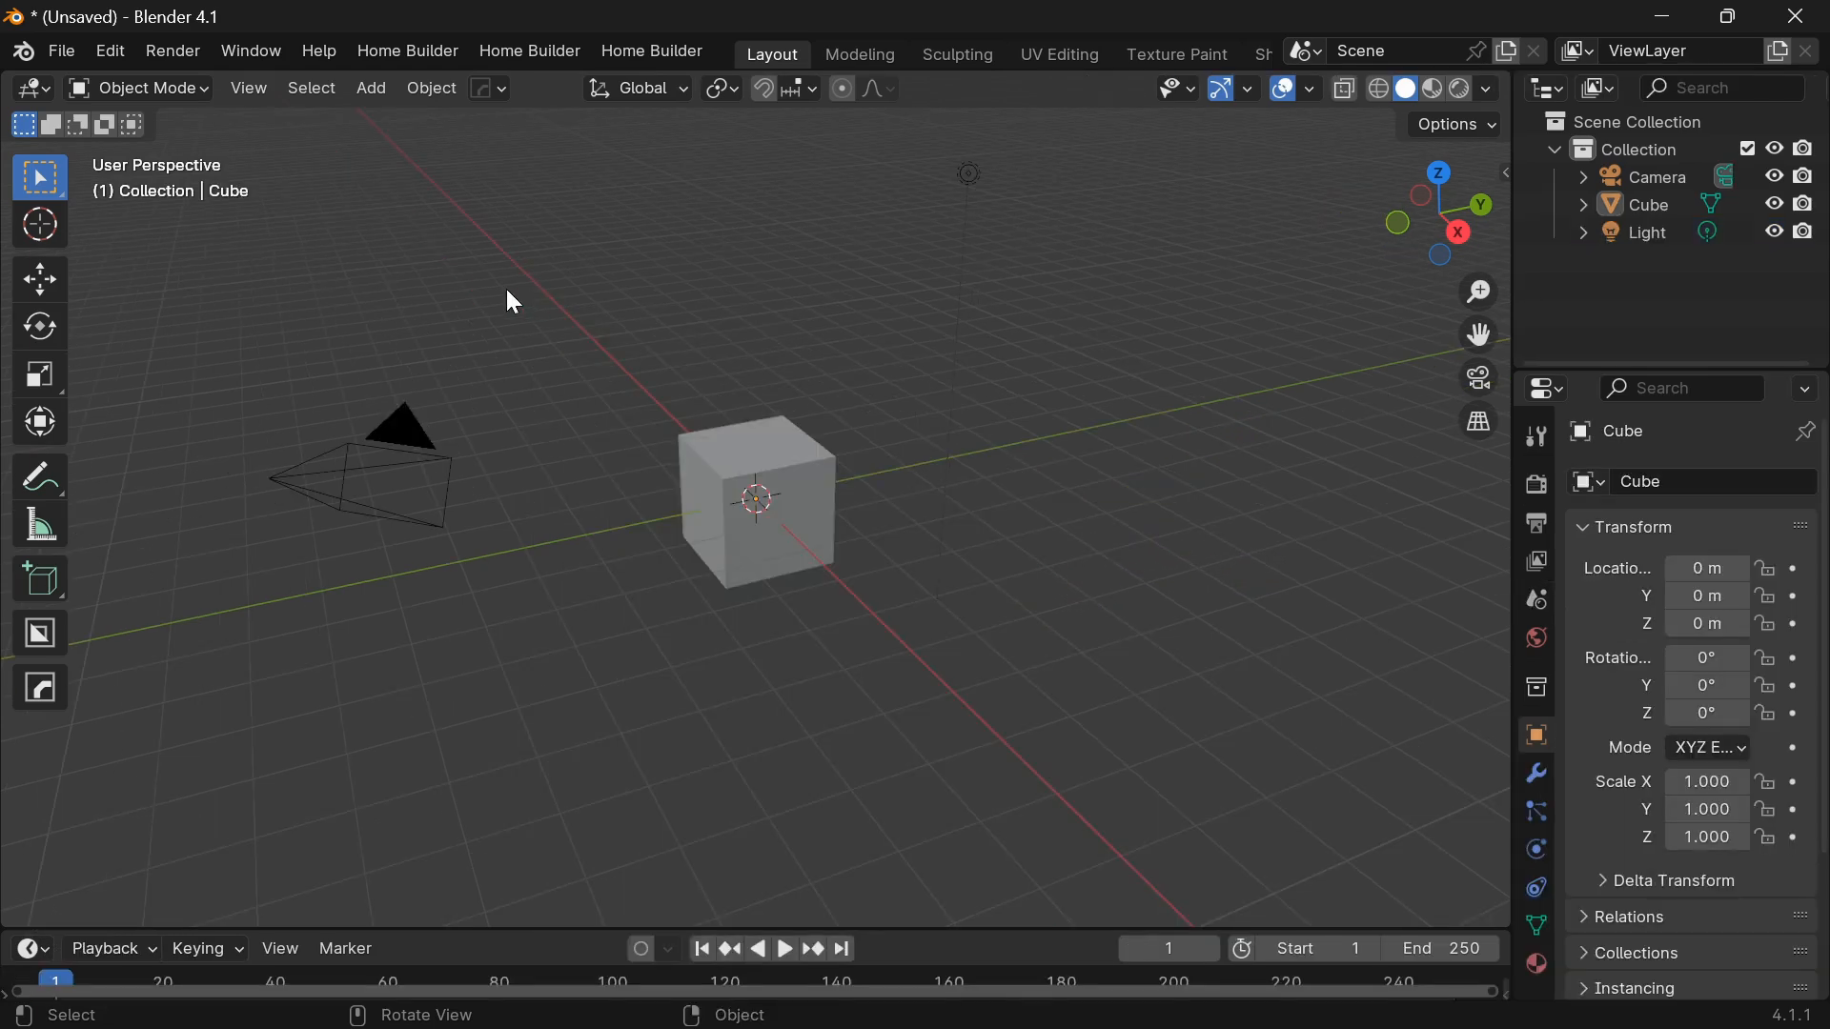
Search the add-ons in the preferences for "loop" and check the details of the LoopTools add-on.
{"action": "left_click", "coordinate": [120, 50]}
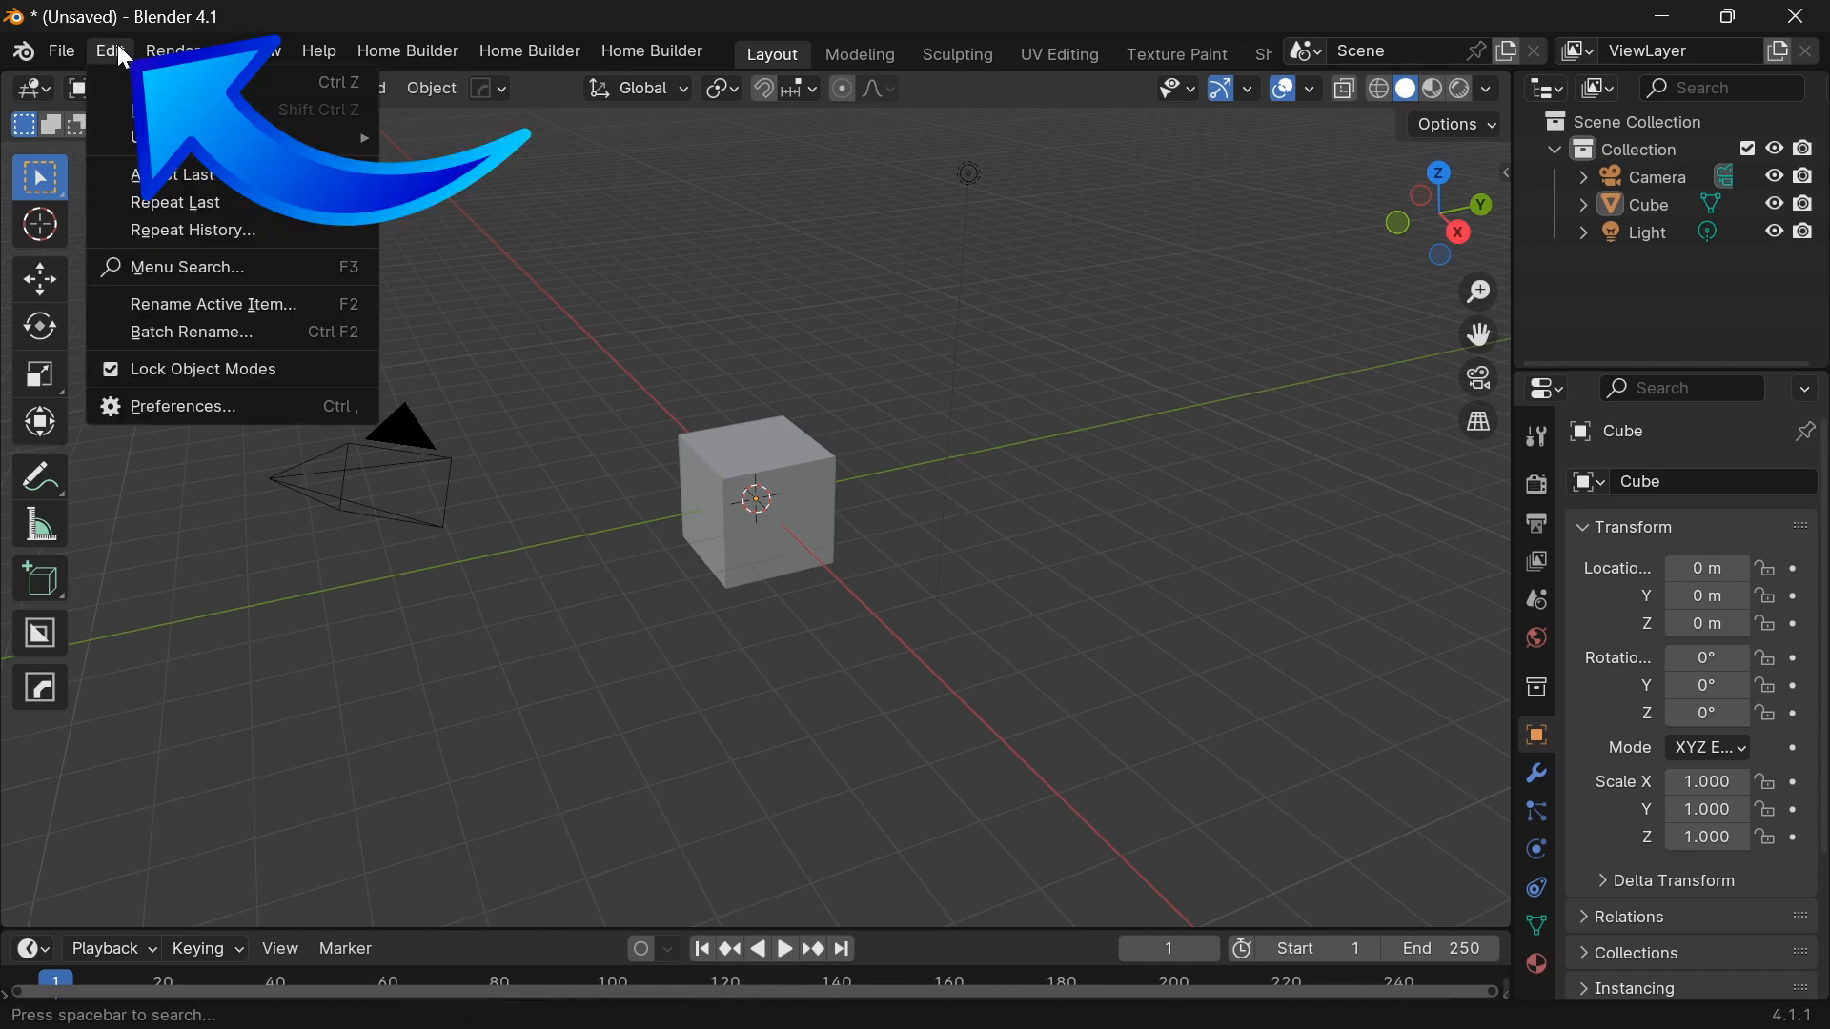
{"action": "left_click", "coordinate": [185, 408]}
{"action": "left_click", "coordinate": [806, 102]}
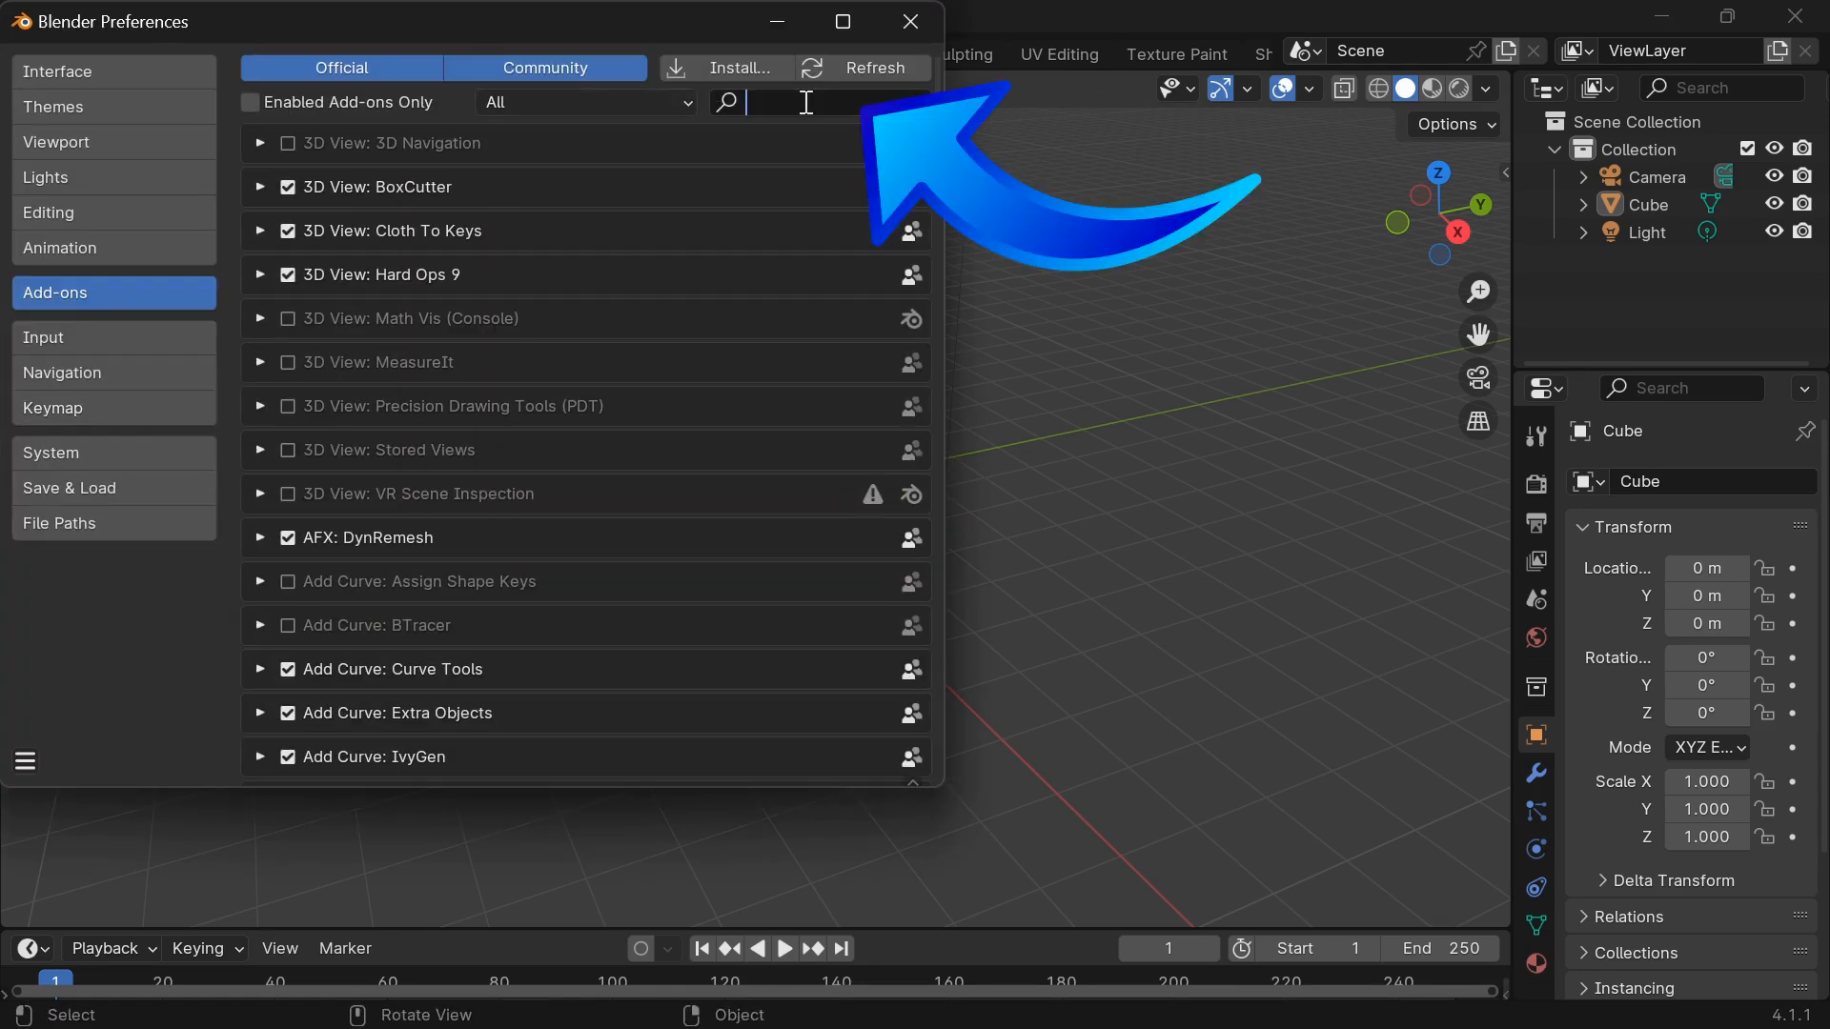
{"action": "left_click", "coordinate": [803, 101]}
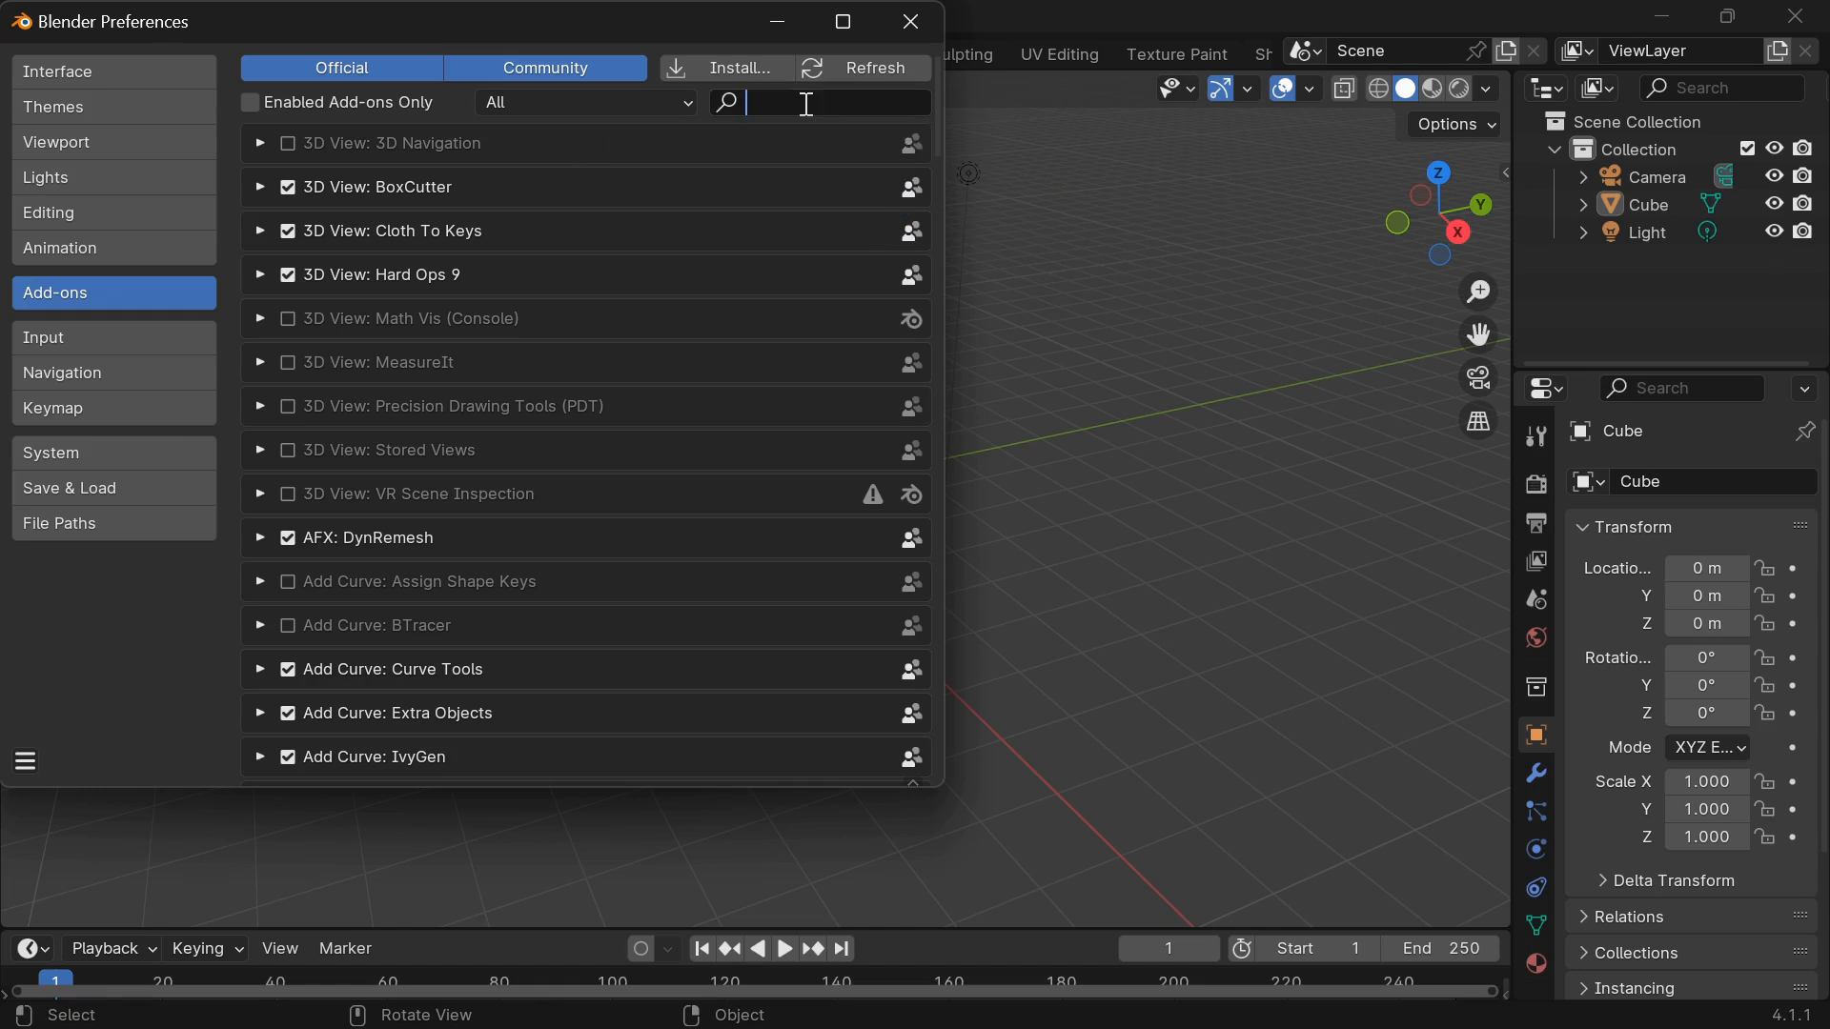
{"action": "type", "text": "loop"}
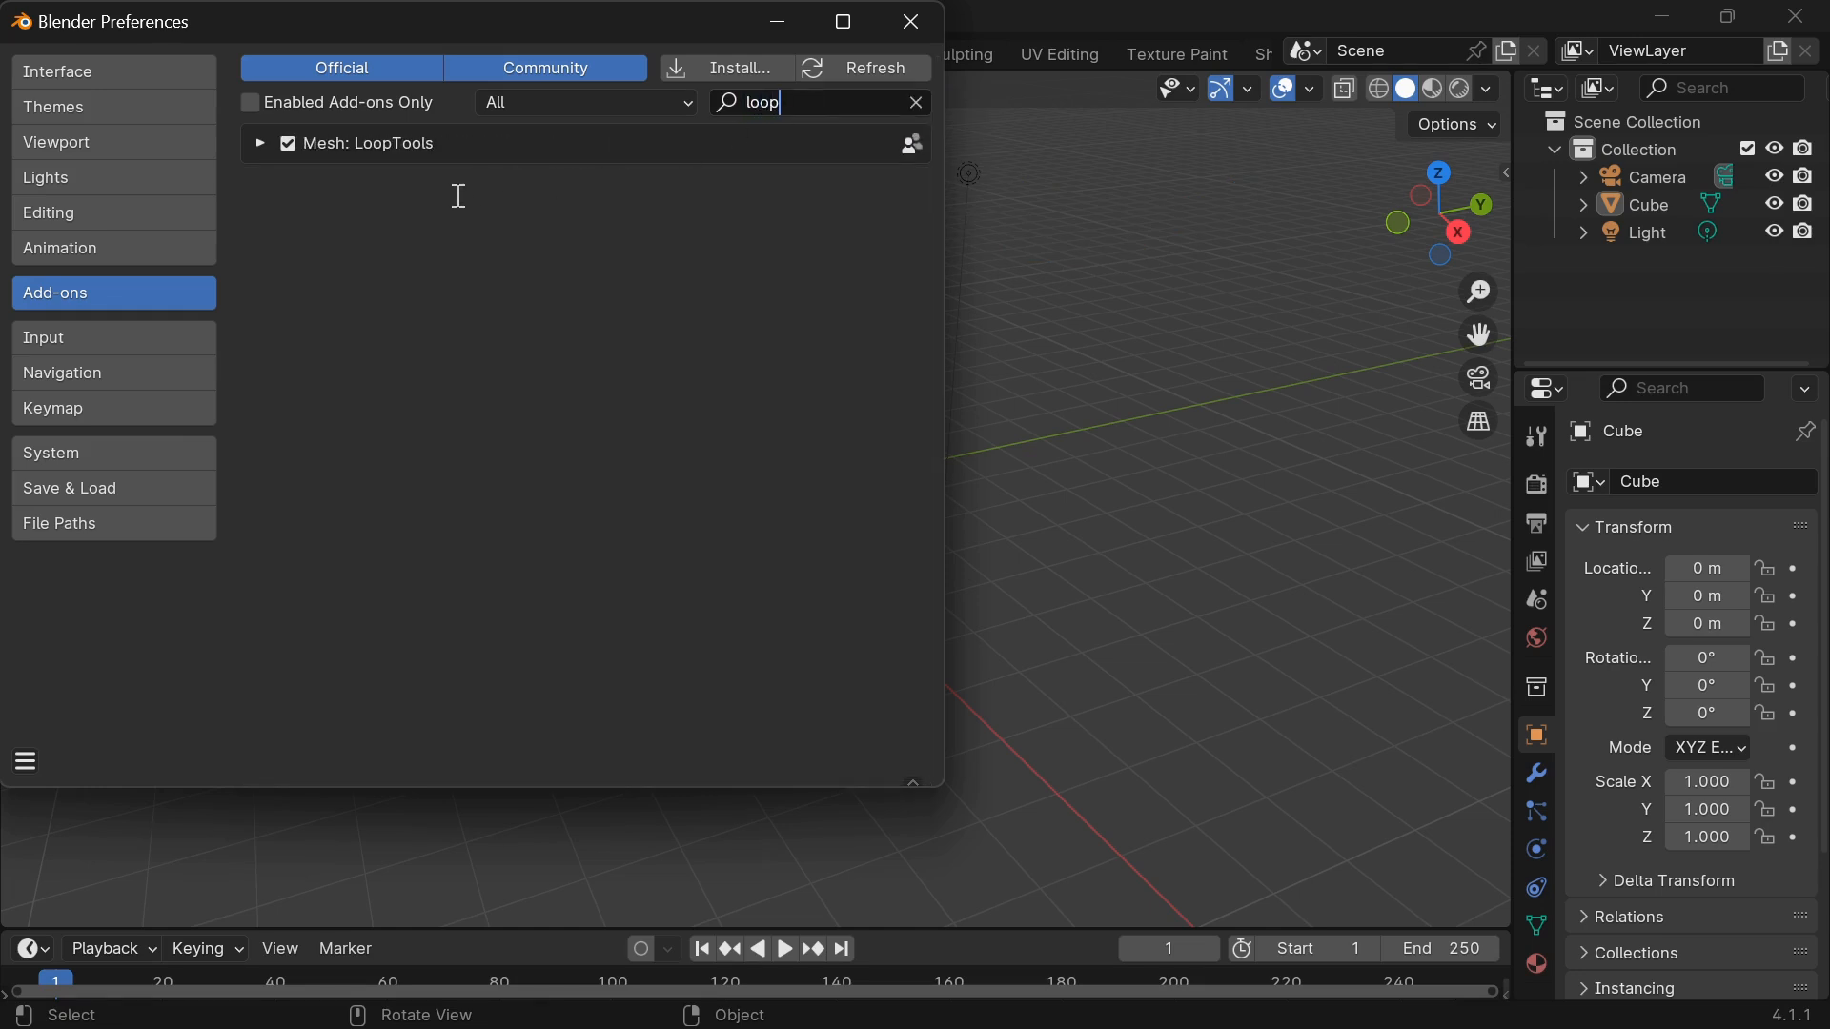
{"action": "left_click", "coordinate": [259, 142]}
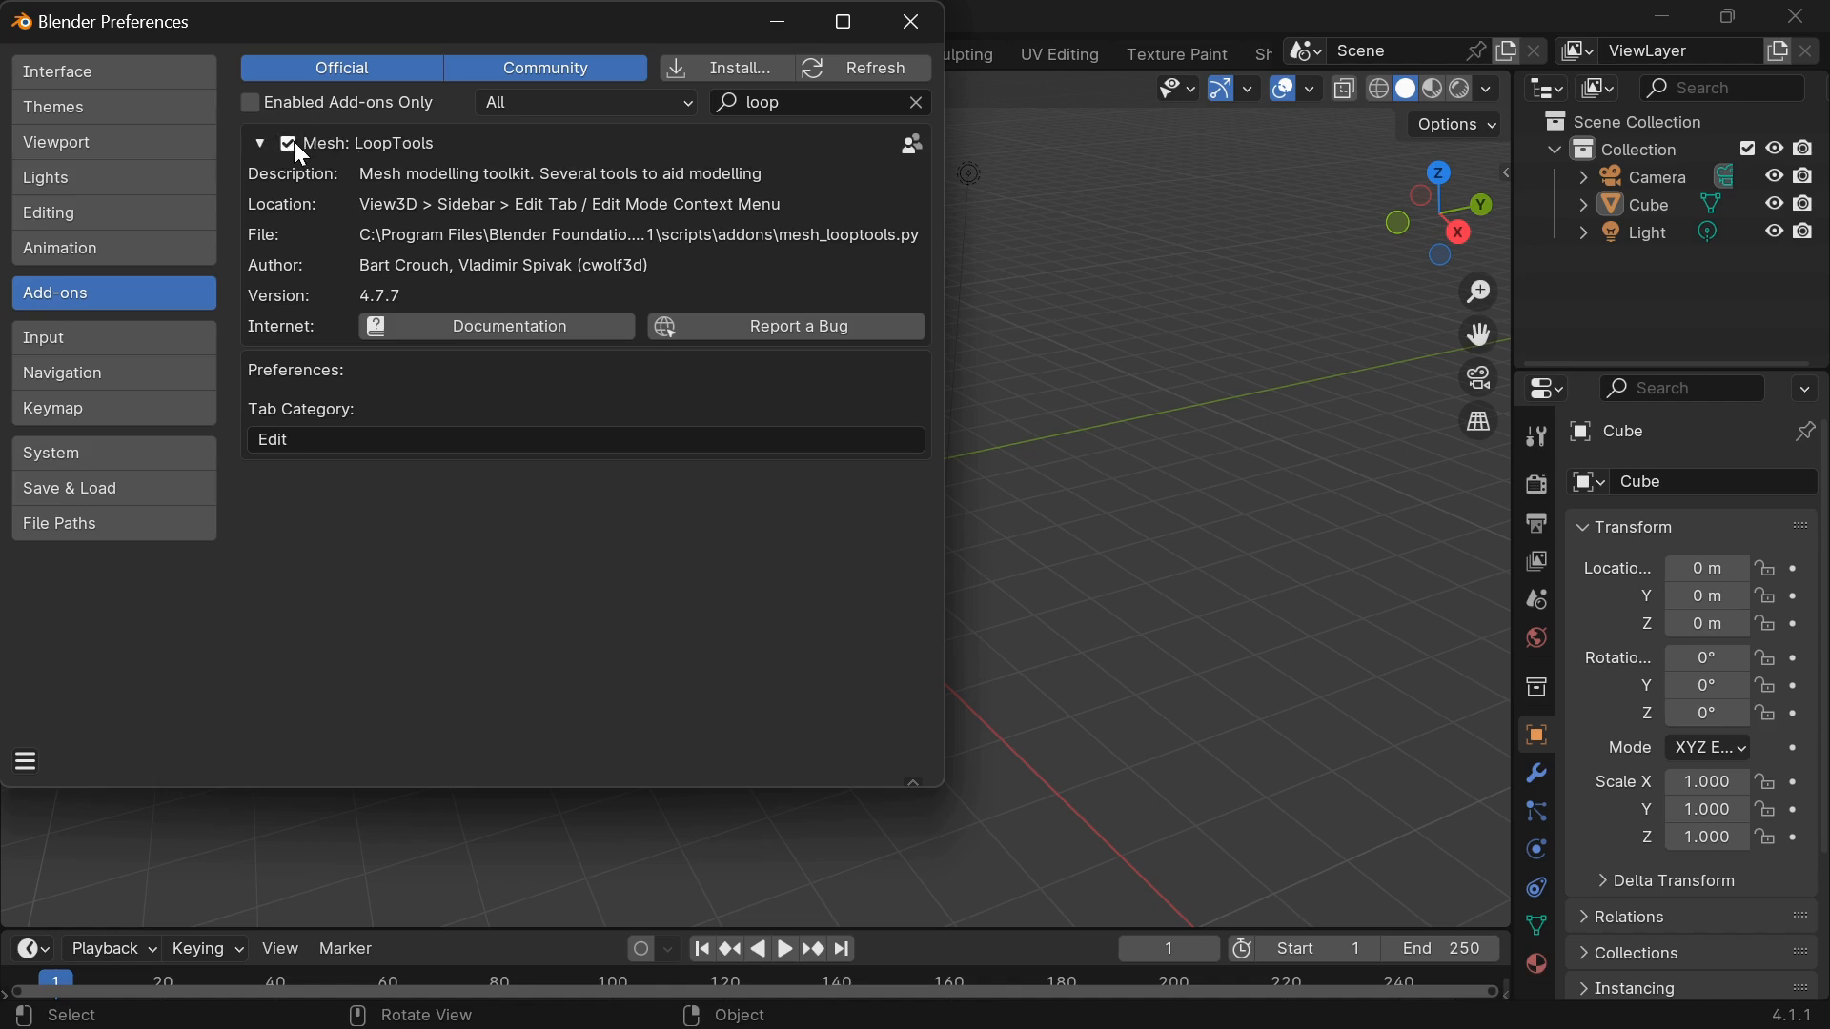
{"action": "left_click", "coordinate": [256, 142]}
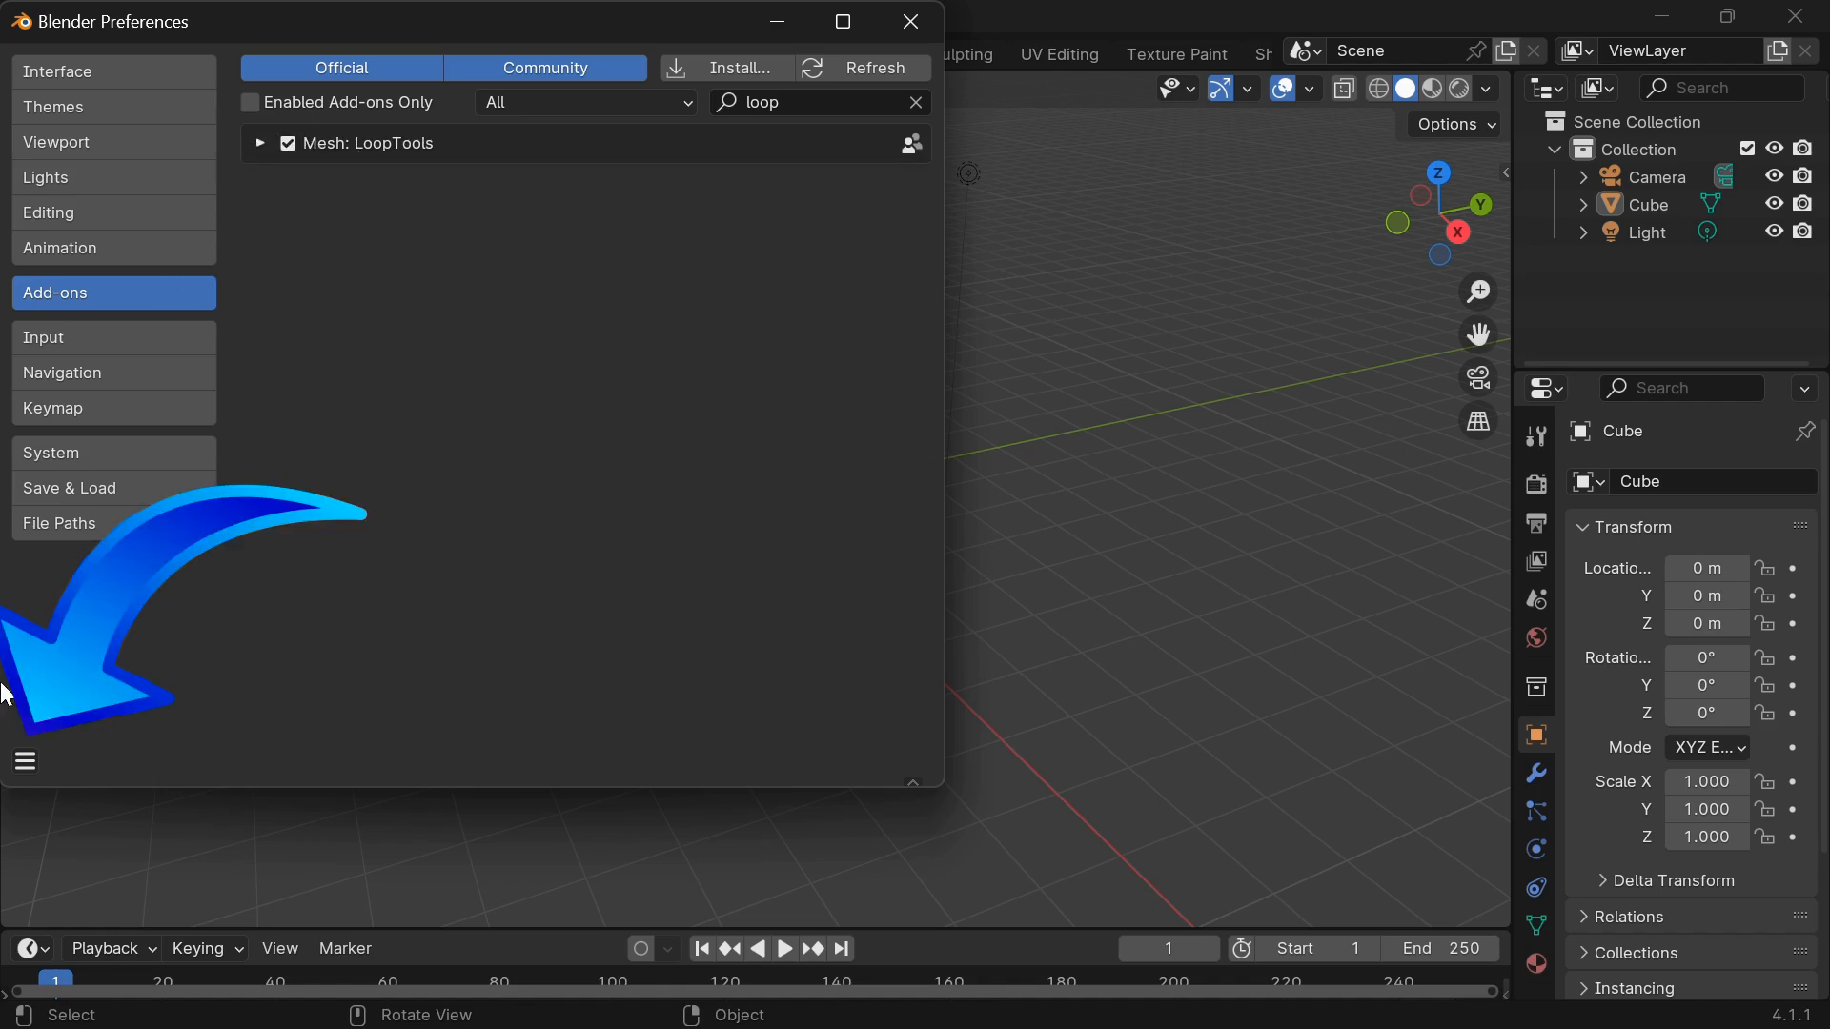
Save the preferences and close the preferences window.
{"action": "left_click", "coordinate": [25, 764]}
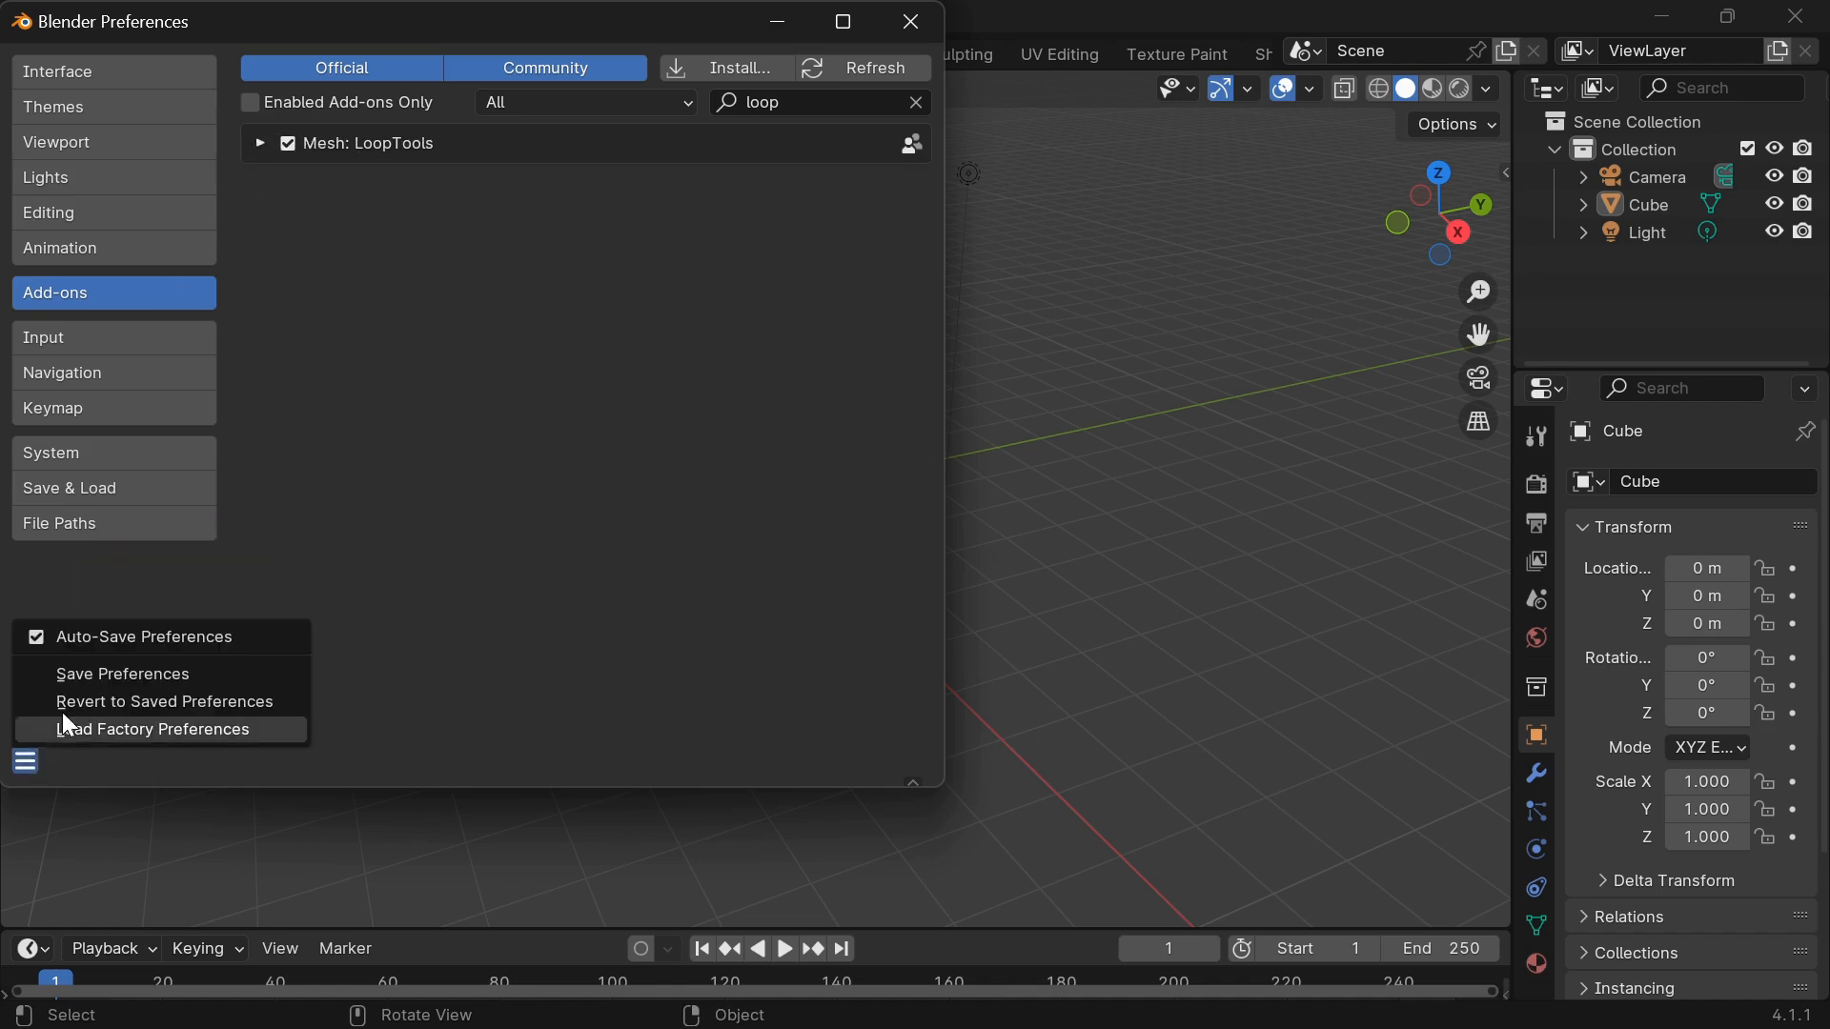
{"action": "left_click", "coordinate": [112, 673]}
{"action": "left_click", "coordinate": [907, 23]}
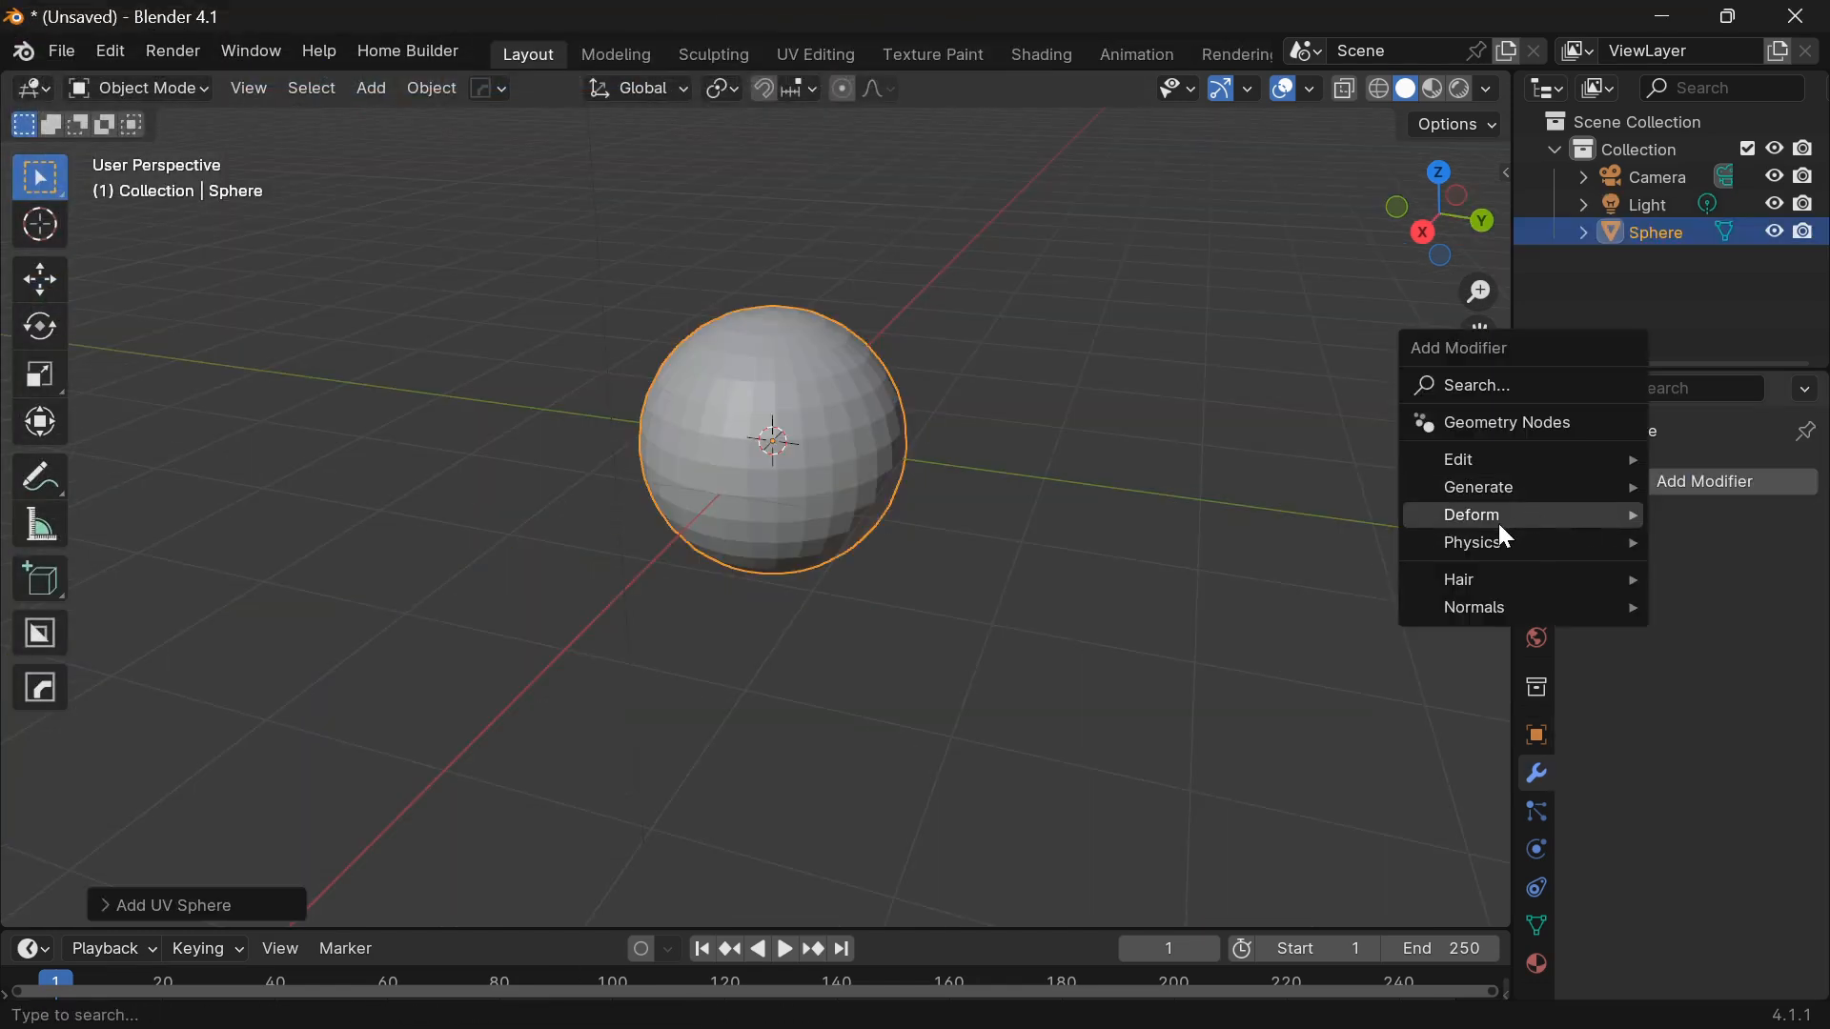
Add a Subdivision Surface modifier to the UV sphere and shade it smooth by angle.
{"action": "mouse_move", "coordinate": [1506, 495]}
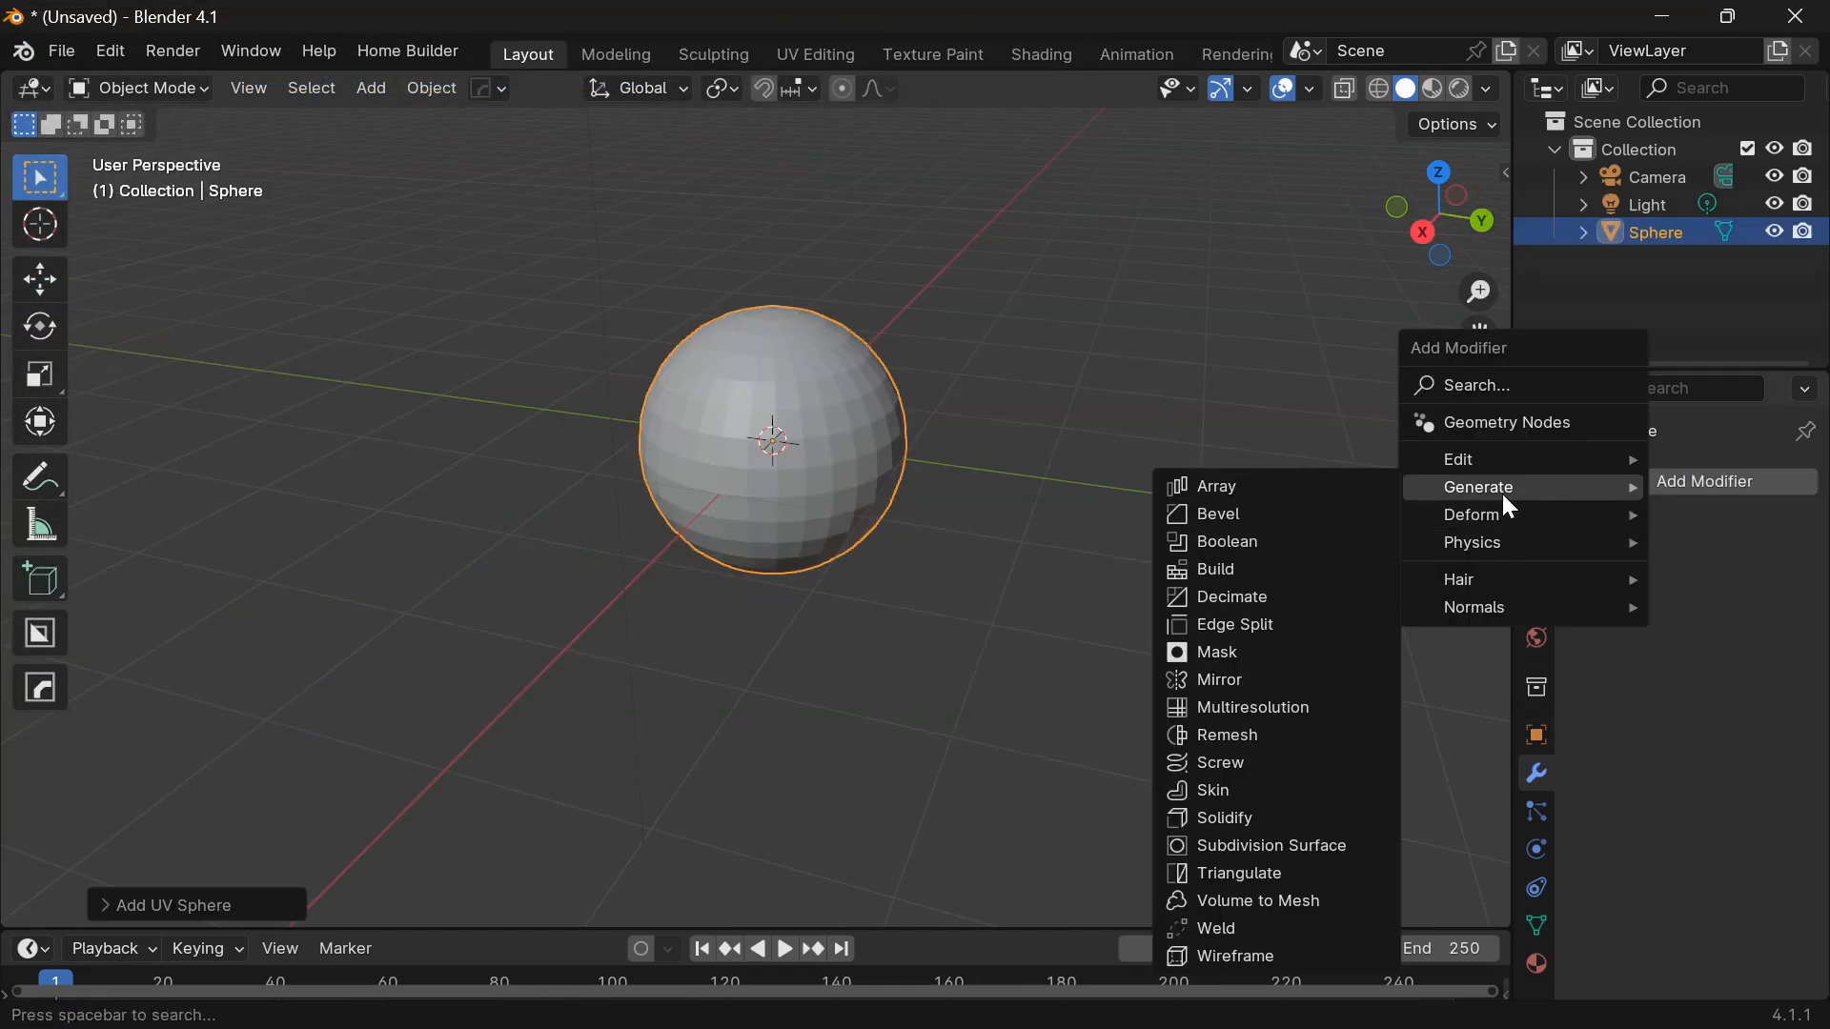
{"action": "left_click", "coordinate": [1324, 848]}
{"action": "scroll", "coordinate": [1172, 551], "scroll_direction": "up", "scroll_amount": 2}
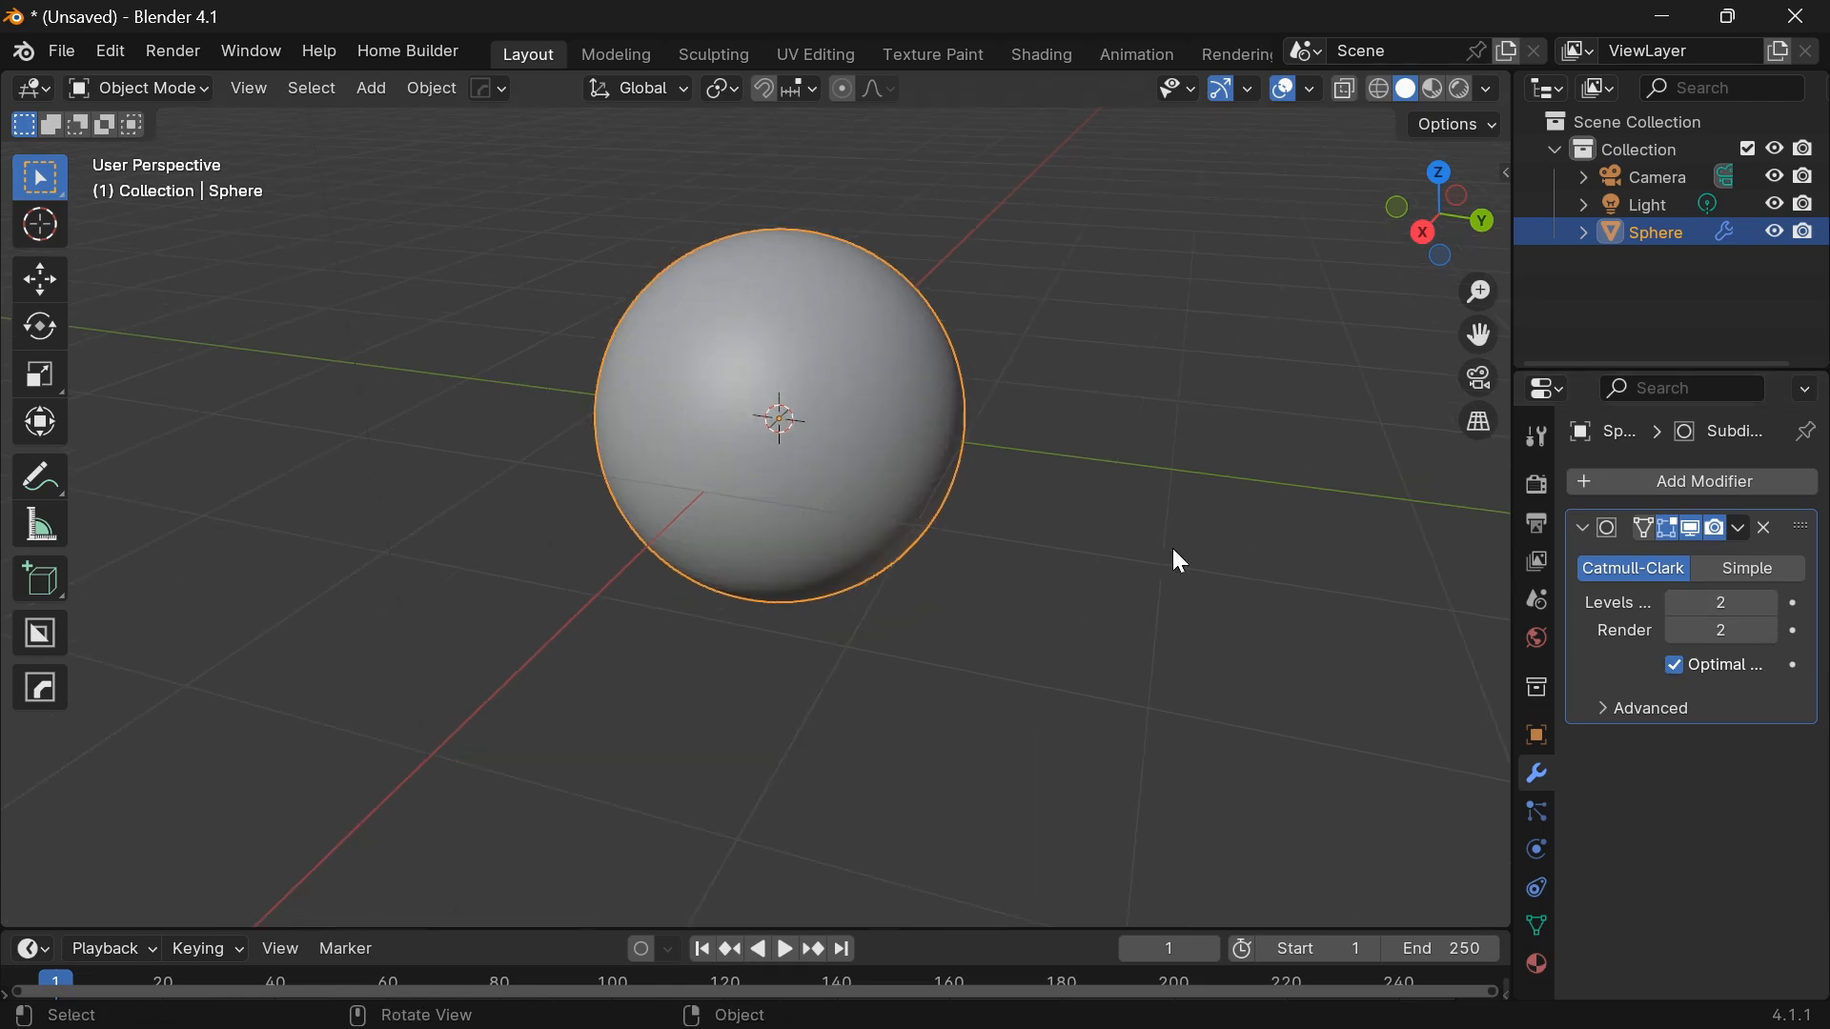
{"action": "right_click", "coordinate": [907, 405]}
{"action": "left_click", "coordinate": [886, 403]}
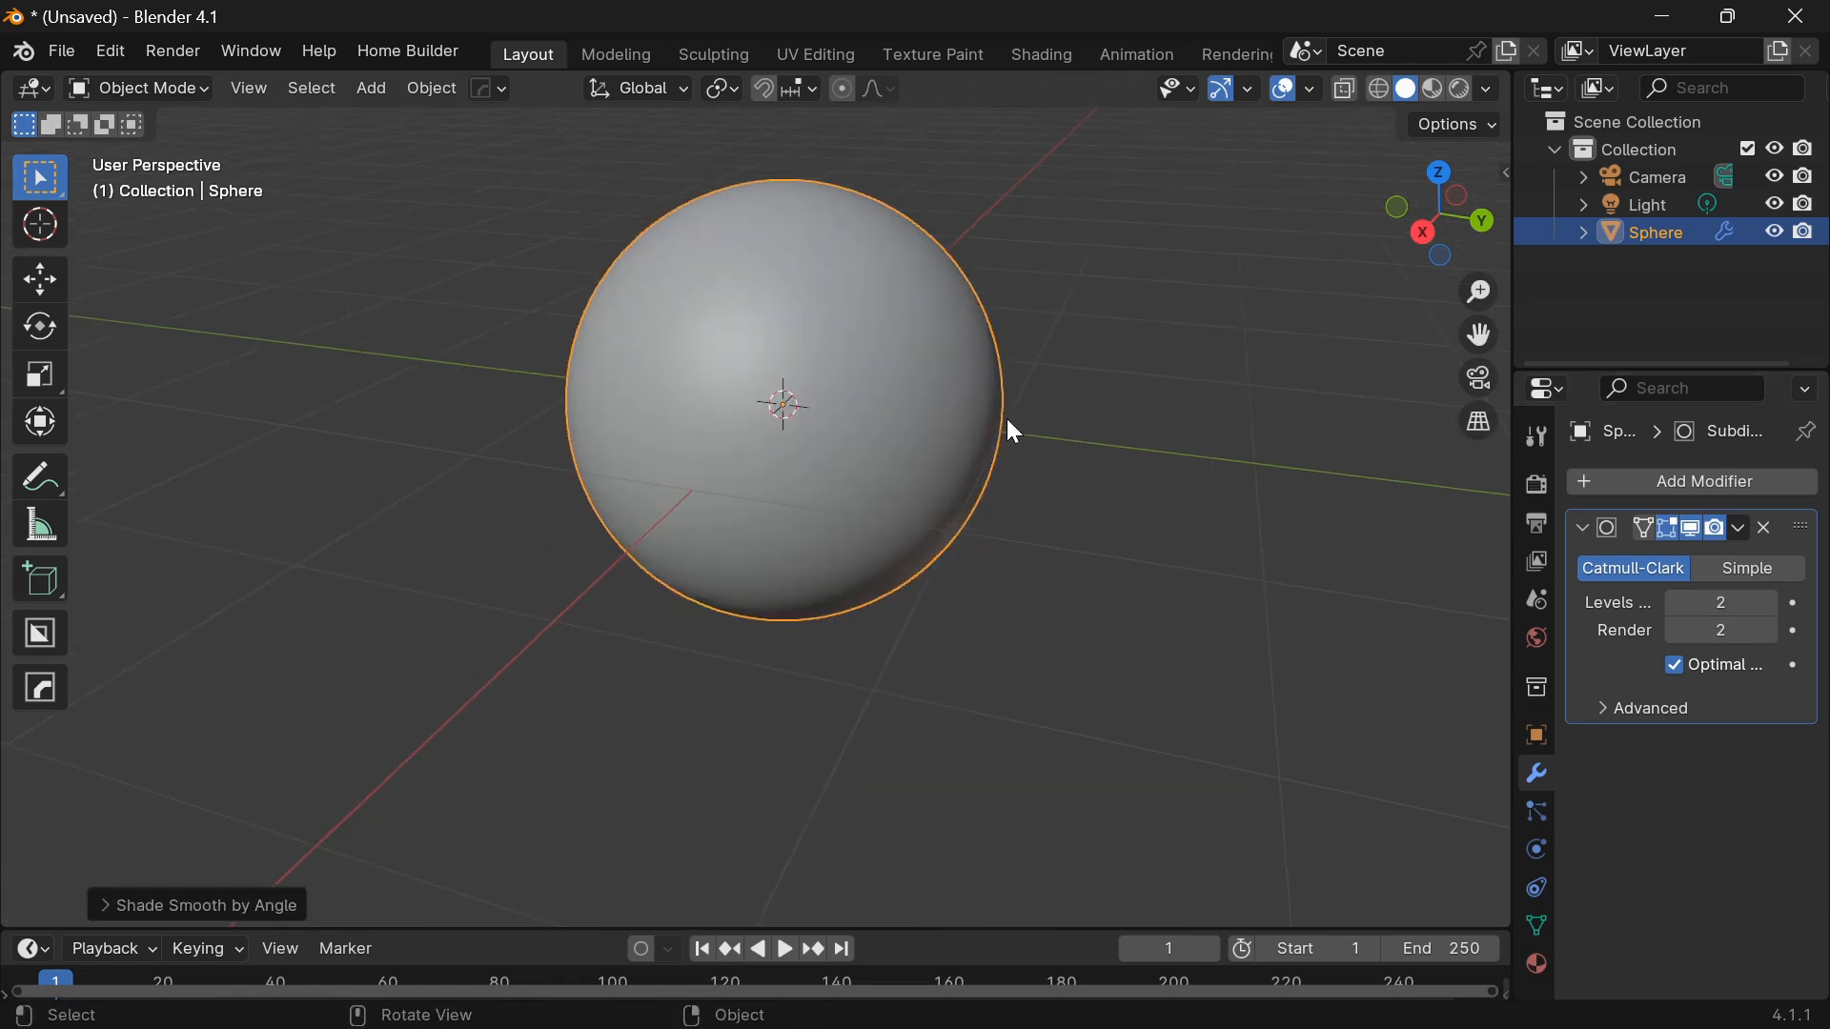
{"action": "scroll", "coordinate": [1045, 545], "scroll_direction": "up", "scroll_amount": 2}
Enter Edit Mode on the sphere and switch to face selection.
{"action": "key", "text": "Tab"}
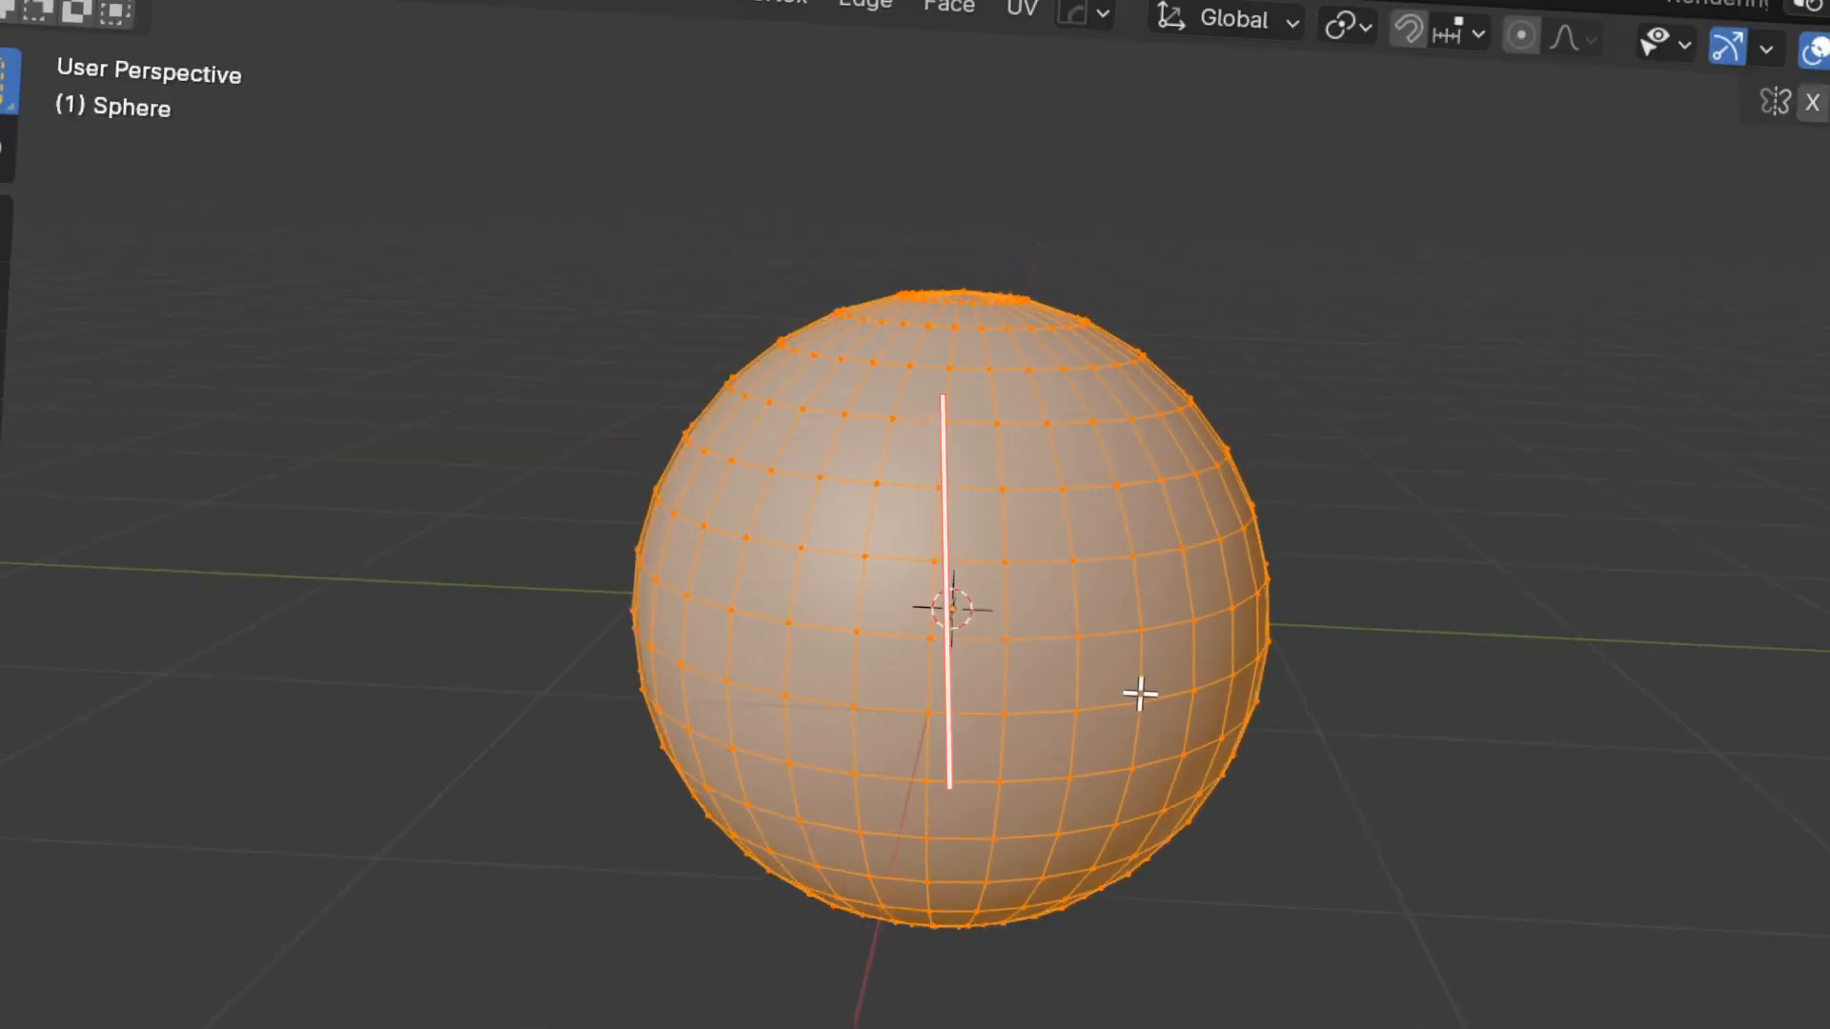
{"action": "scroll", "coordinate": [1140, 694], "scroll_direction": "down", "scroll_amount": 1}
{"action": "middle_click_drag", "start_coordinate": [1133, 739], "coordinate": [1115, 797]}
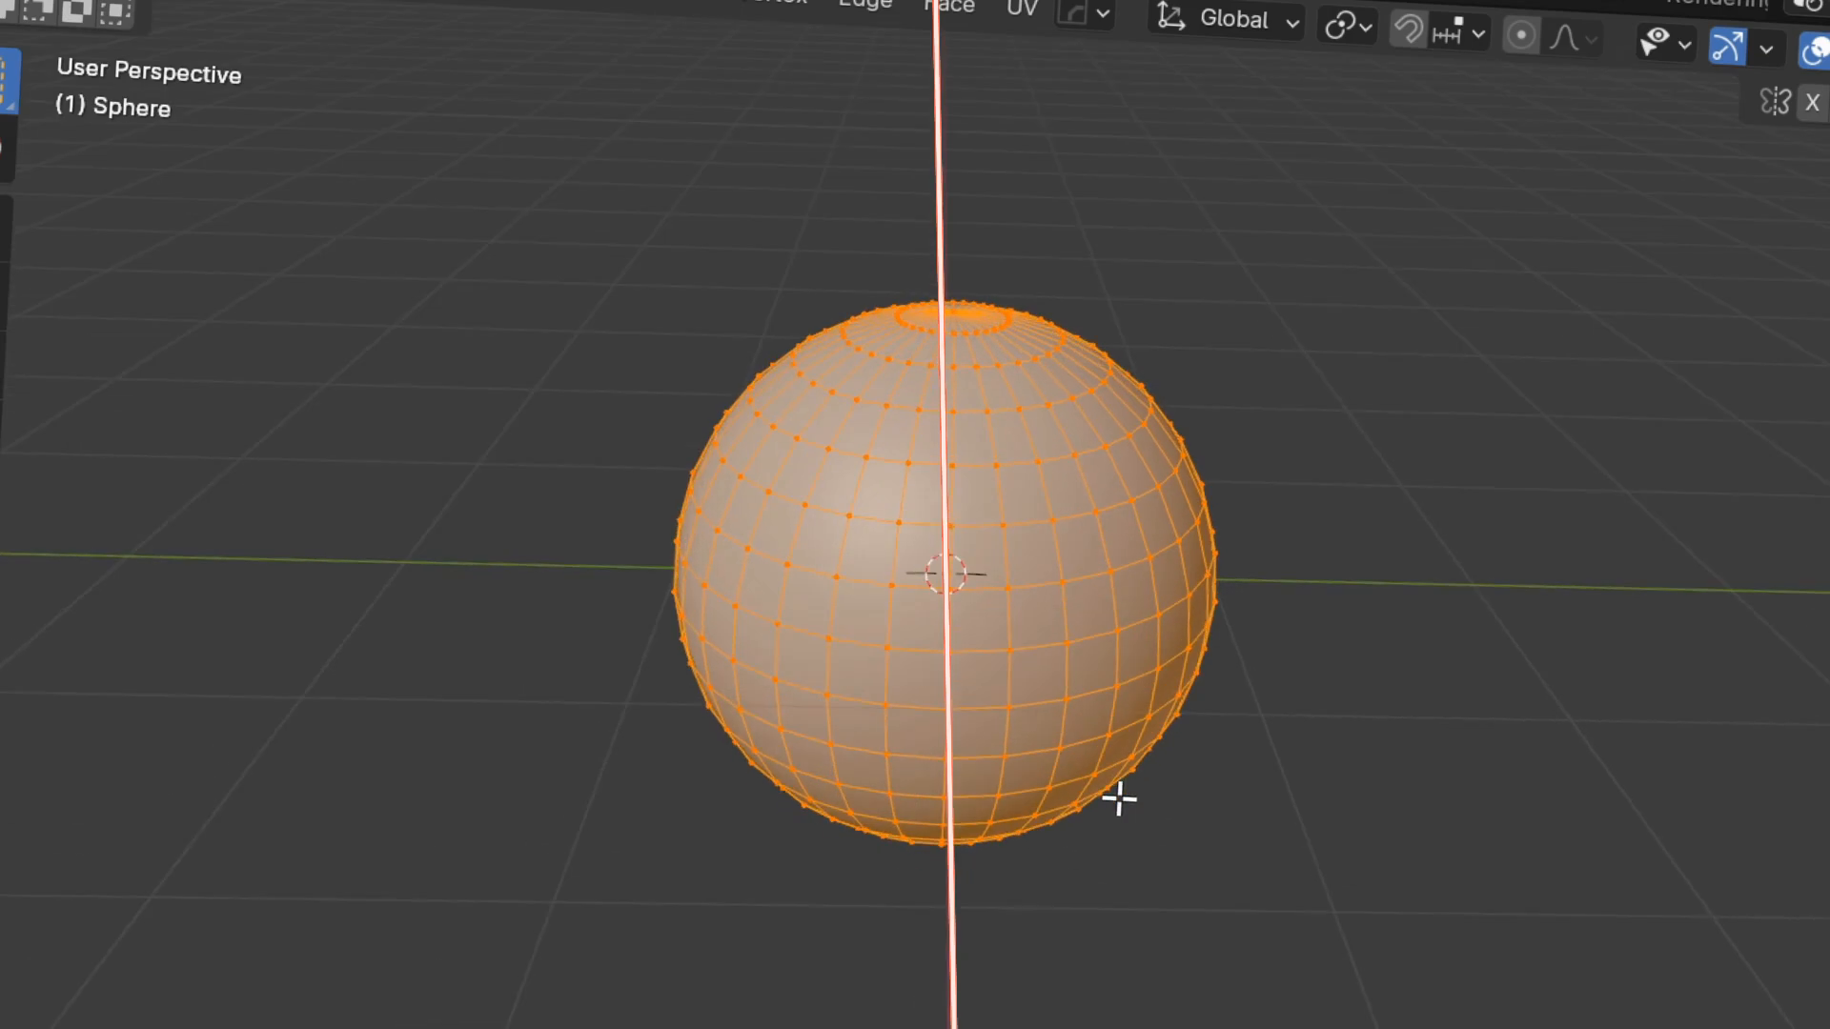
{"action": "scroll", "coordinate": [1096, 743], "scroll_direction": "up", "scroll_amount": 2}
{"action": "middle_click_drag", "start_coordinate": [1078, 695], "coordinate": [1058, 1026]}
{"action": "middle_click_drag", "start_coordinate": [1006, 939], "coordinate": [987, 661], "text": "shift"}
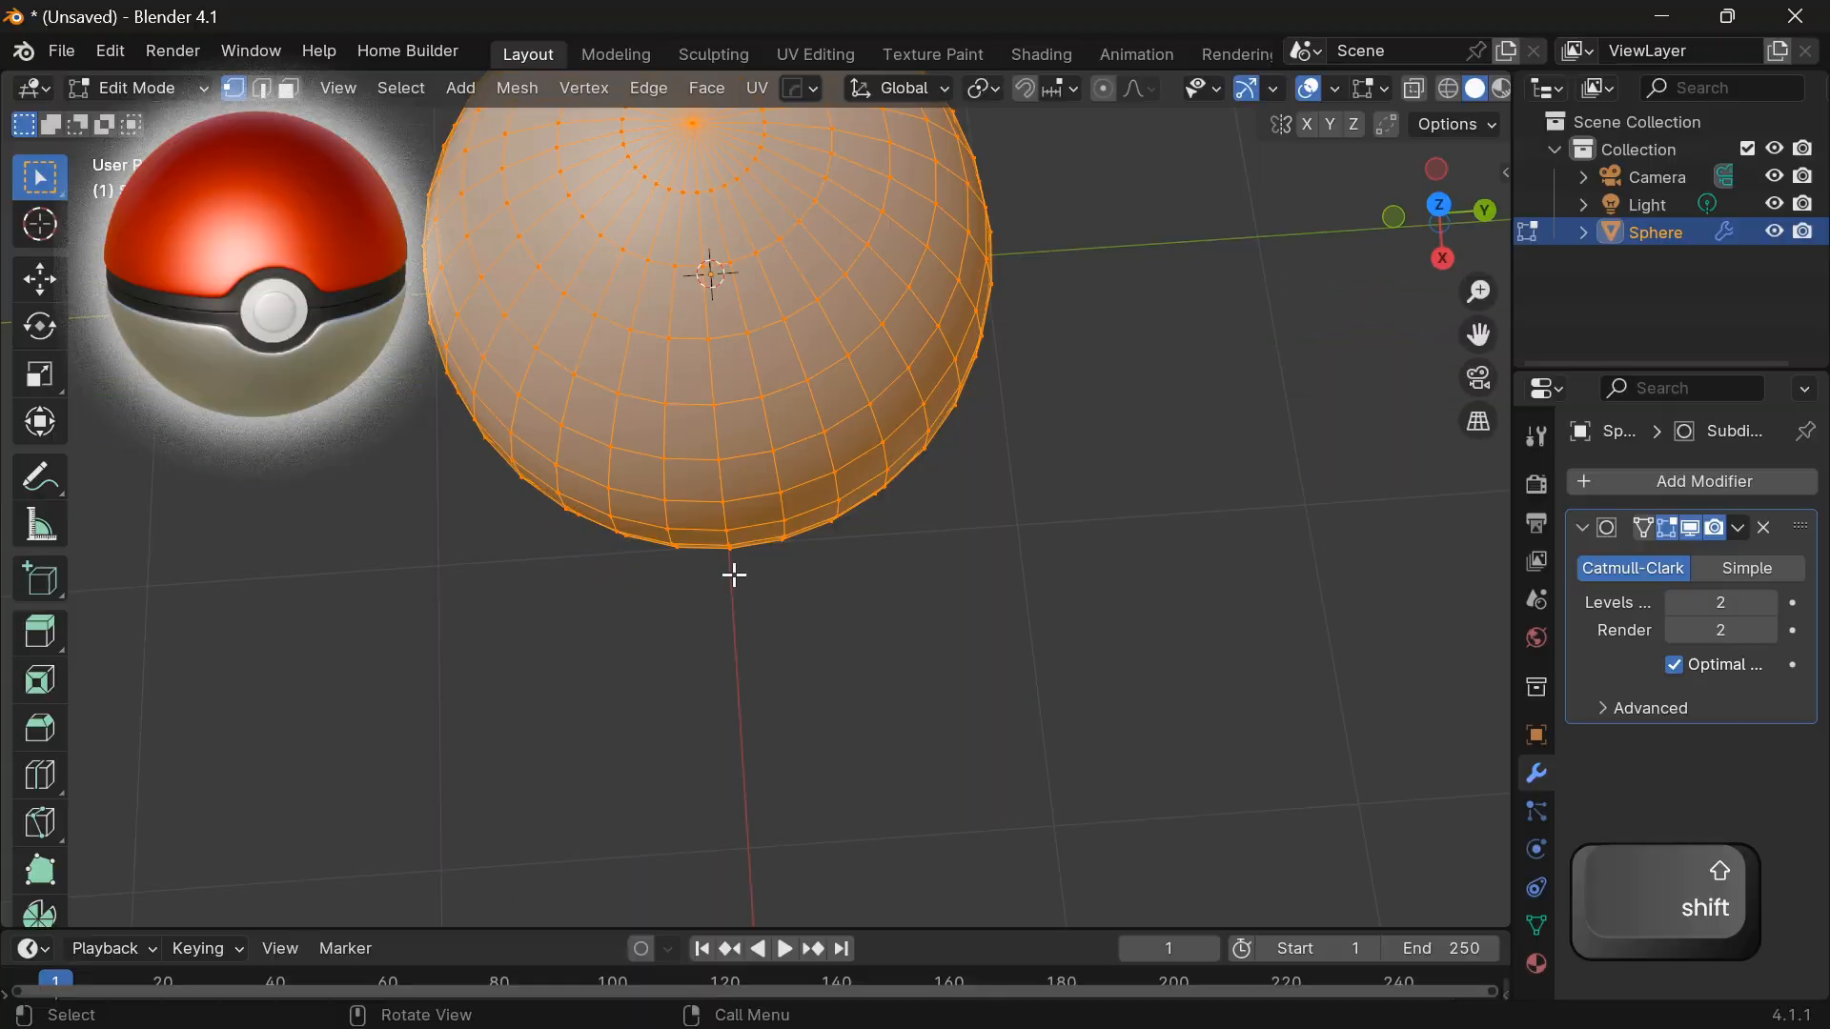
{"action": "key", "text": "3"}
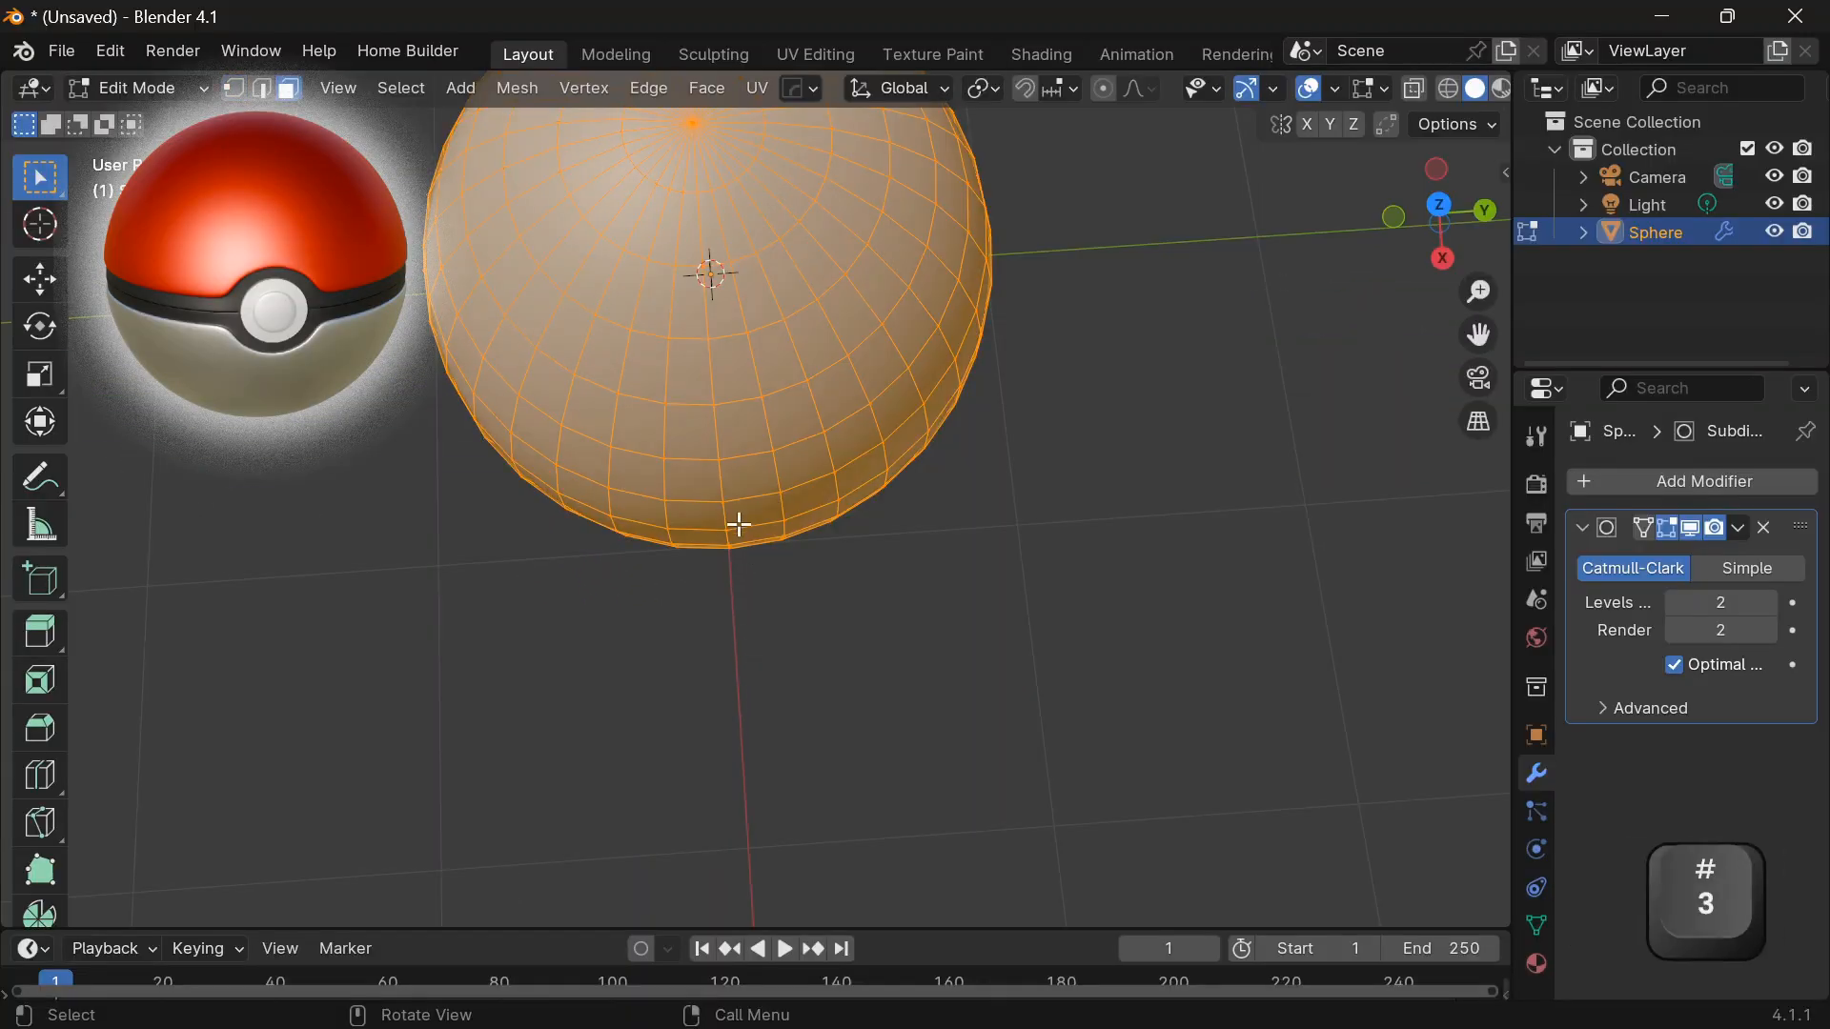
Select a block of neighbouring faces around the equator at the front of the sphere.
{"action": "left_click", "coordinate": [751, 513]}
{"action": "left_click", "coordinate": [715, 524], "text": "shift"}
{"action": "middle_click_drag", "start_coordinate": [716, 534], "coordinate": [727, 301]}
{"action": "scroll", "coordinate": [751, 588], "scroll_direction": "down", "scroll_amount": 1}
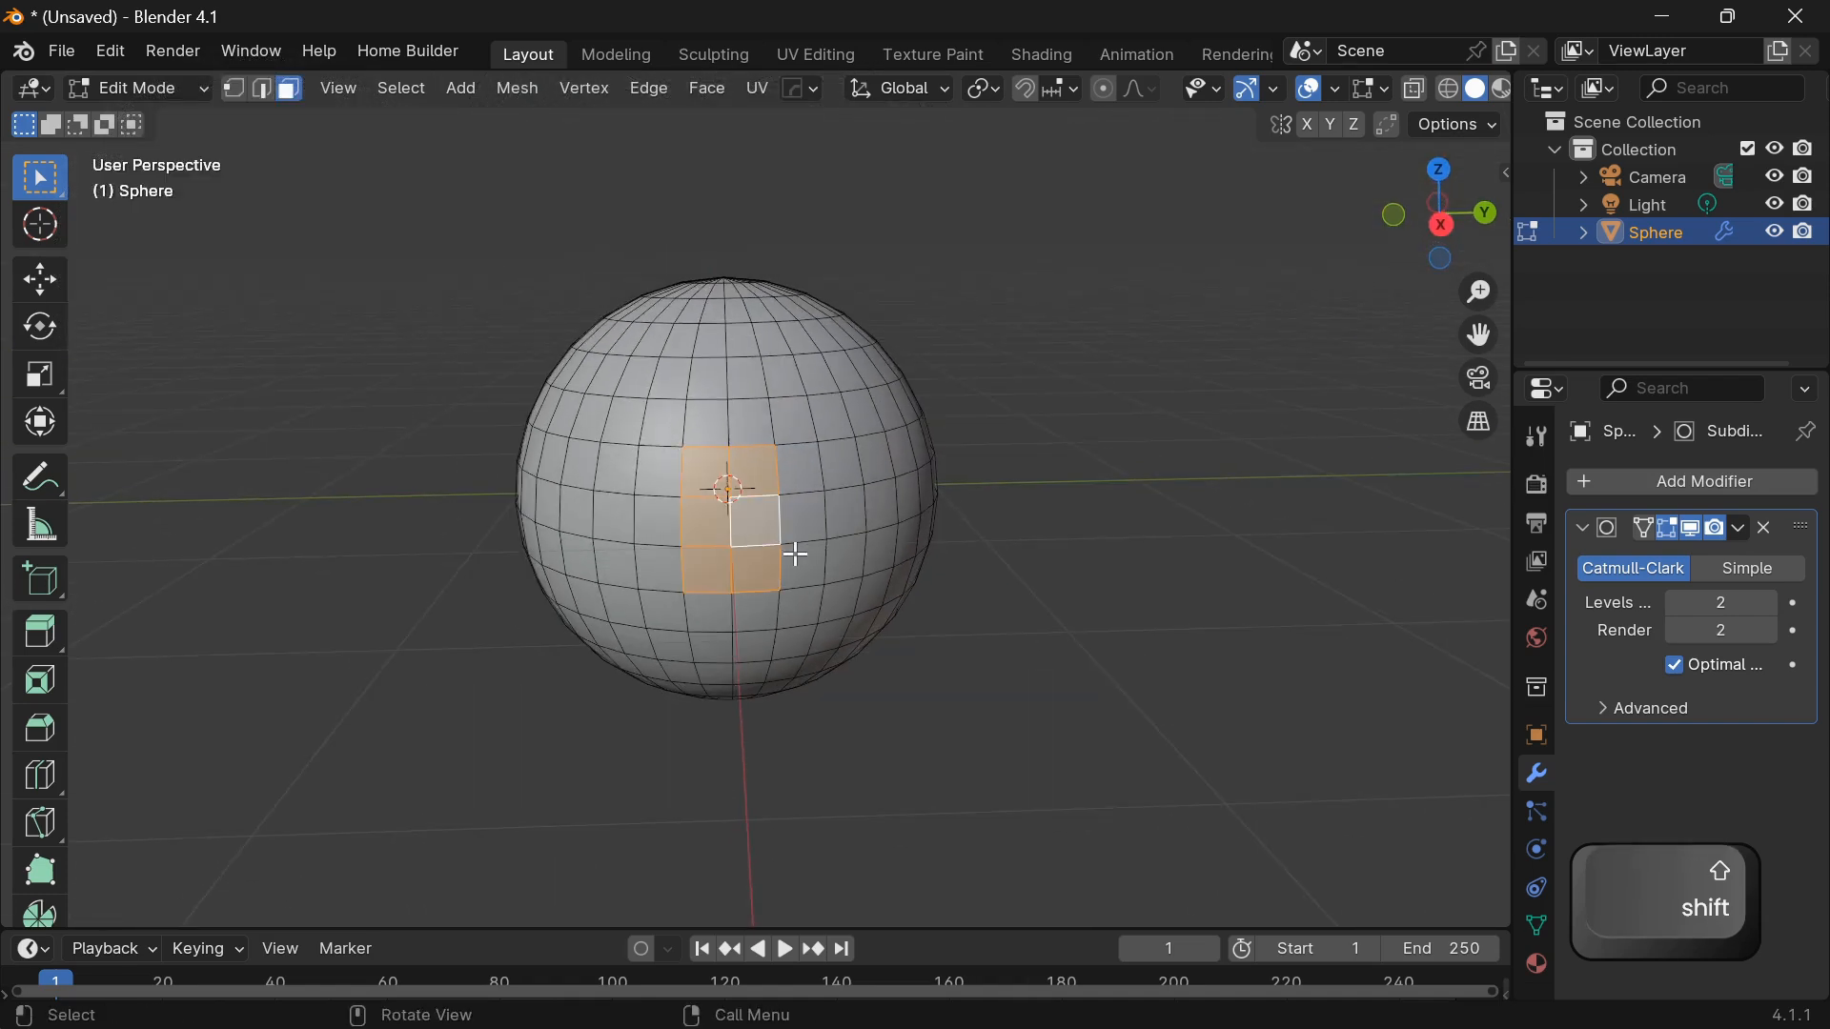
{"action": "scroll", "coordinate": [793, 572], "scroll_direction": "up", "scroll_amount": 3}
{"action": "middle_click_drag", "start_coordinate": [792, 575], "coordinate": [783, 537]}
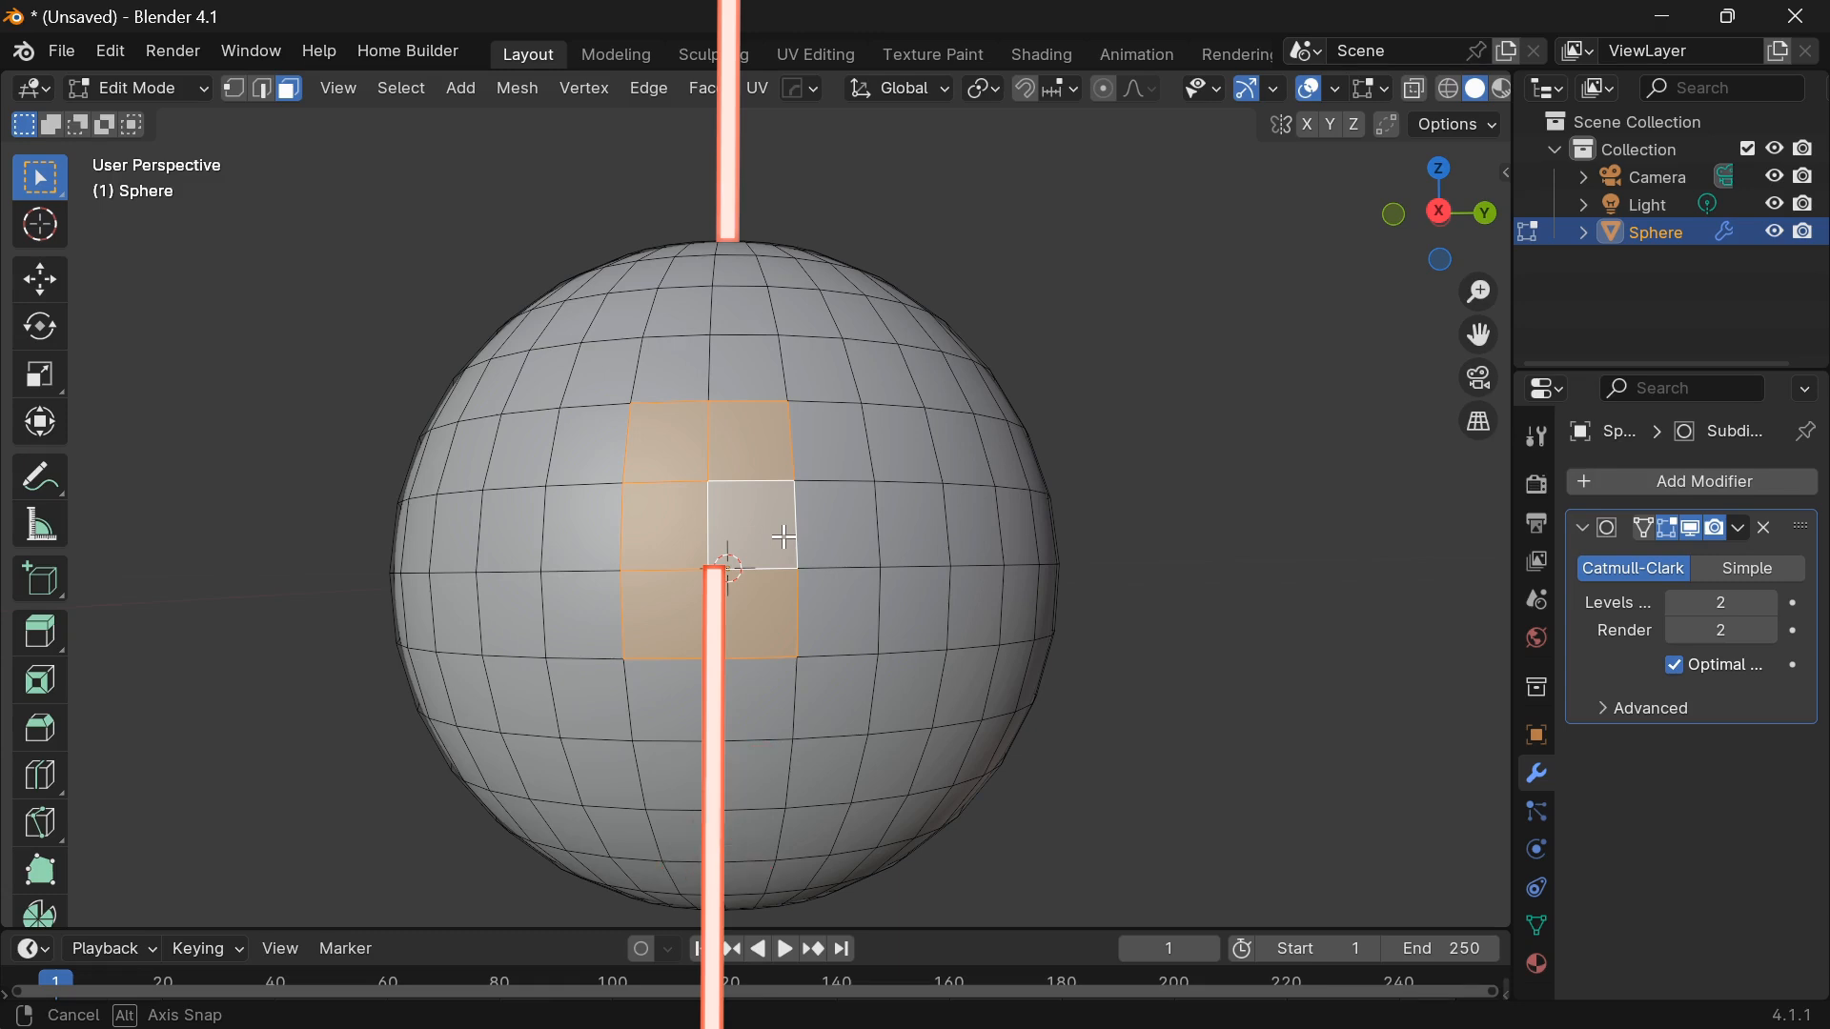
{"action": "middle_click_drag", "start_coordinate": [784, 536], "coordinate": [767, 526]}
Reshape the selected front faces into a circle with the LoopTools Circle operation.
{"action": "right_click", "coordinate": [764, 522]}
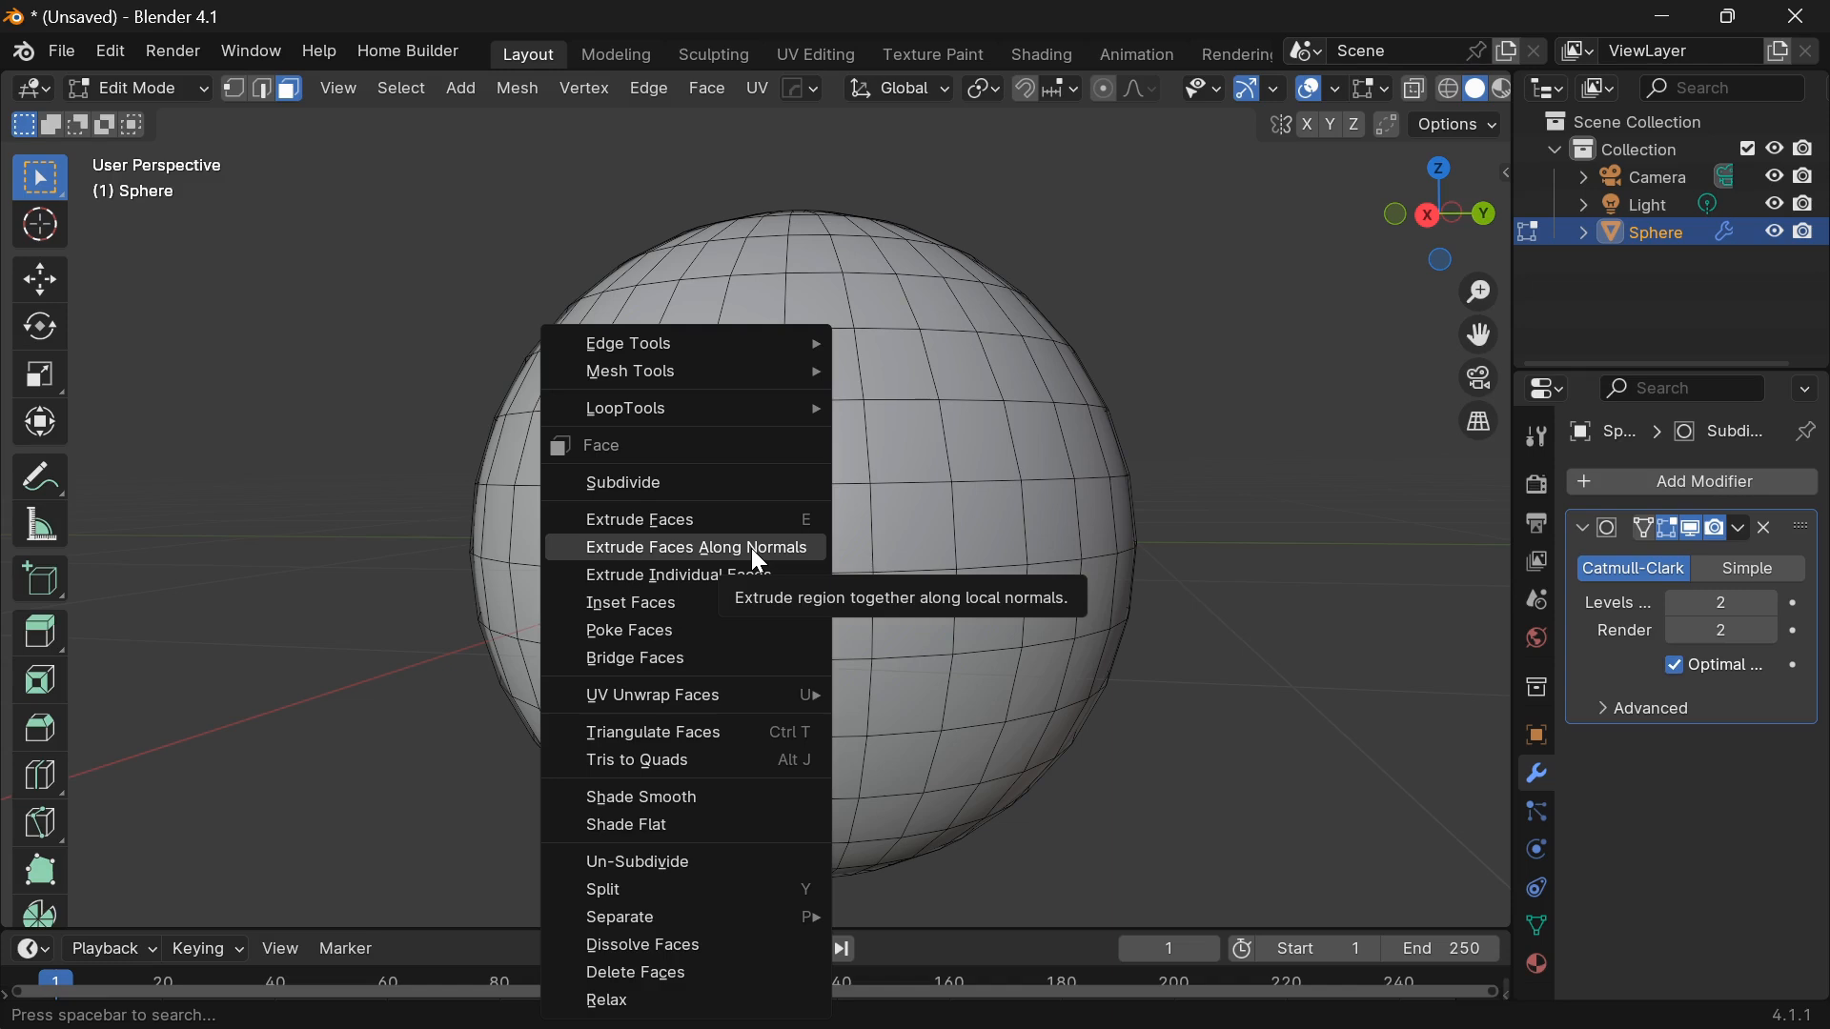
{"action": "mouse_move", "coordinate": [730, 408]}
{"action": "left_click", "coordinate": [864, 432]}
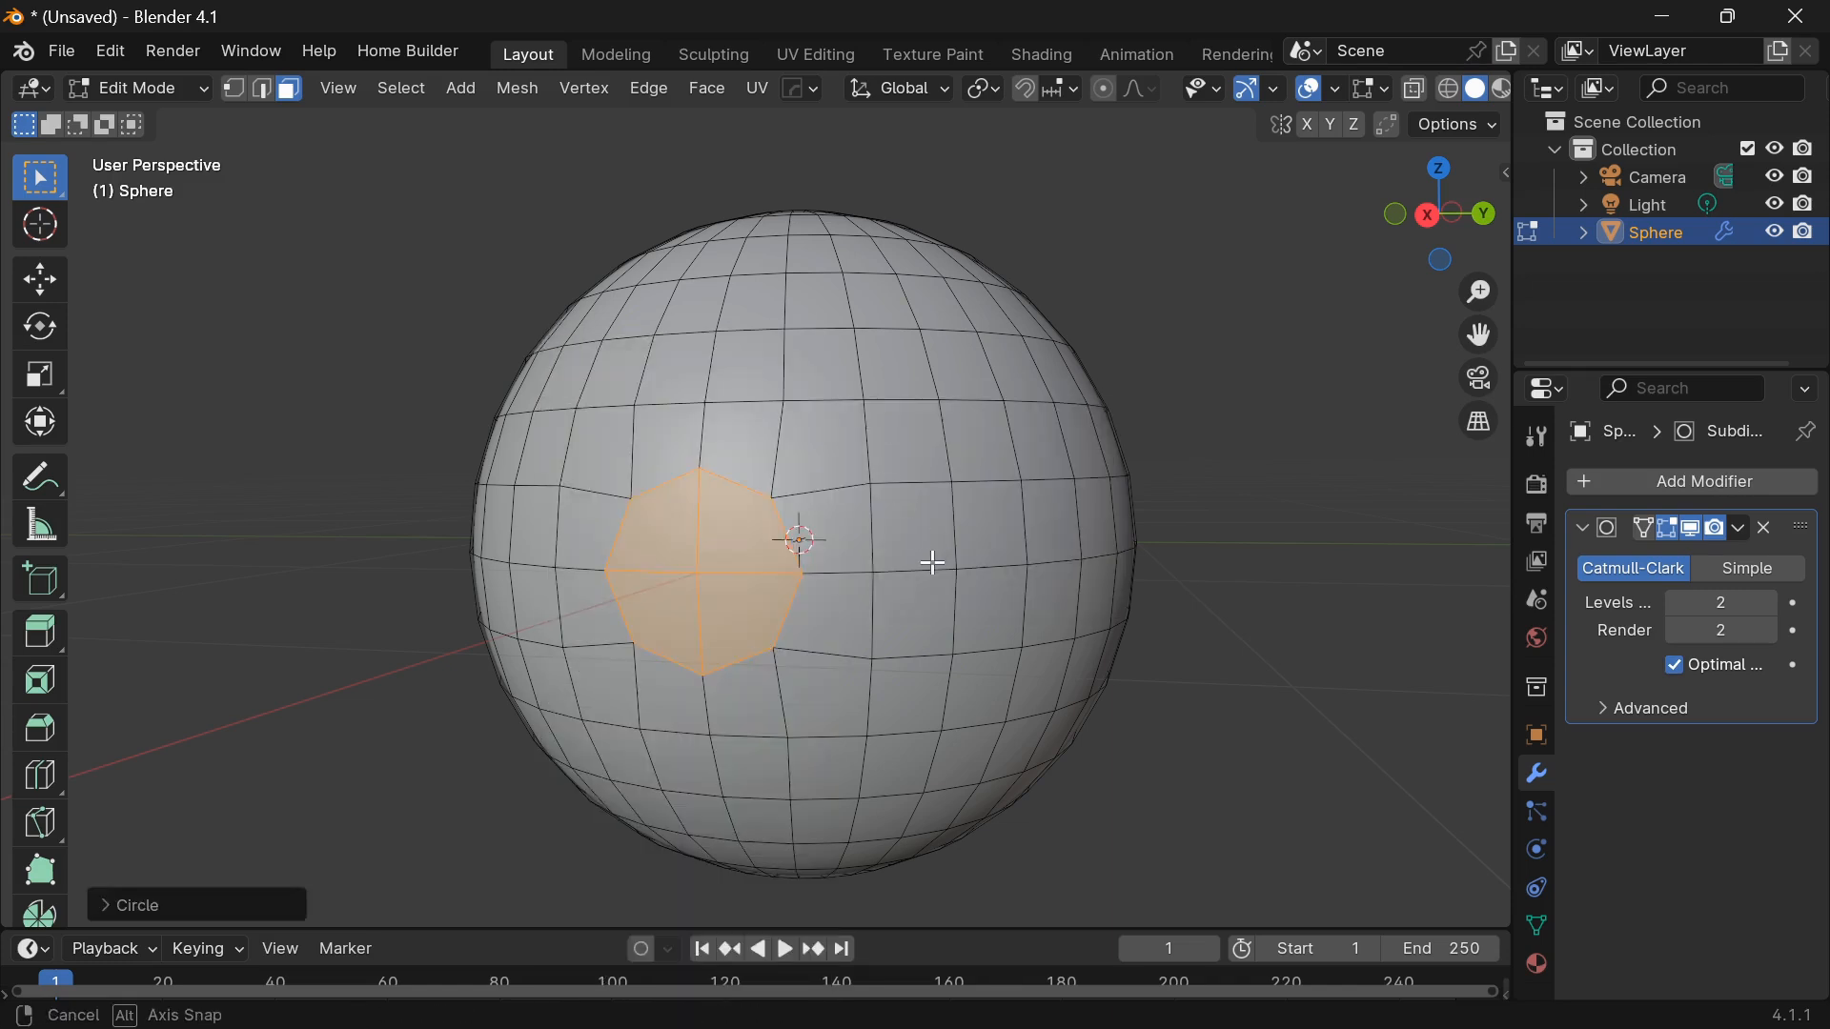
{"action": "mouse_move", "coordinate": [934, 563]}
{"action": "middle_mouse_down"}
{"action": "mouse_move", "coordinate": [948, 584]}
{"action": "mouse_move", "coordinate": [924, 592]}
{"action": "middle_mouse_up"}
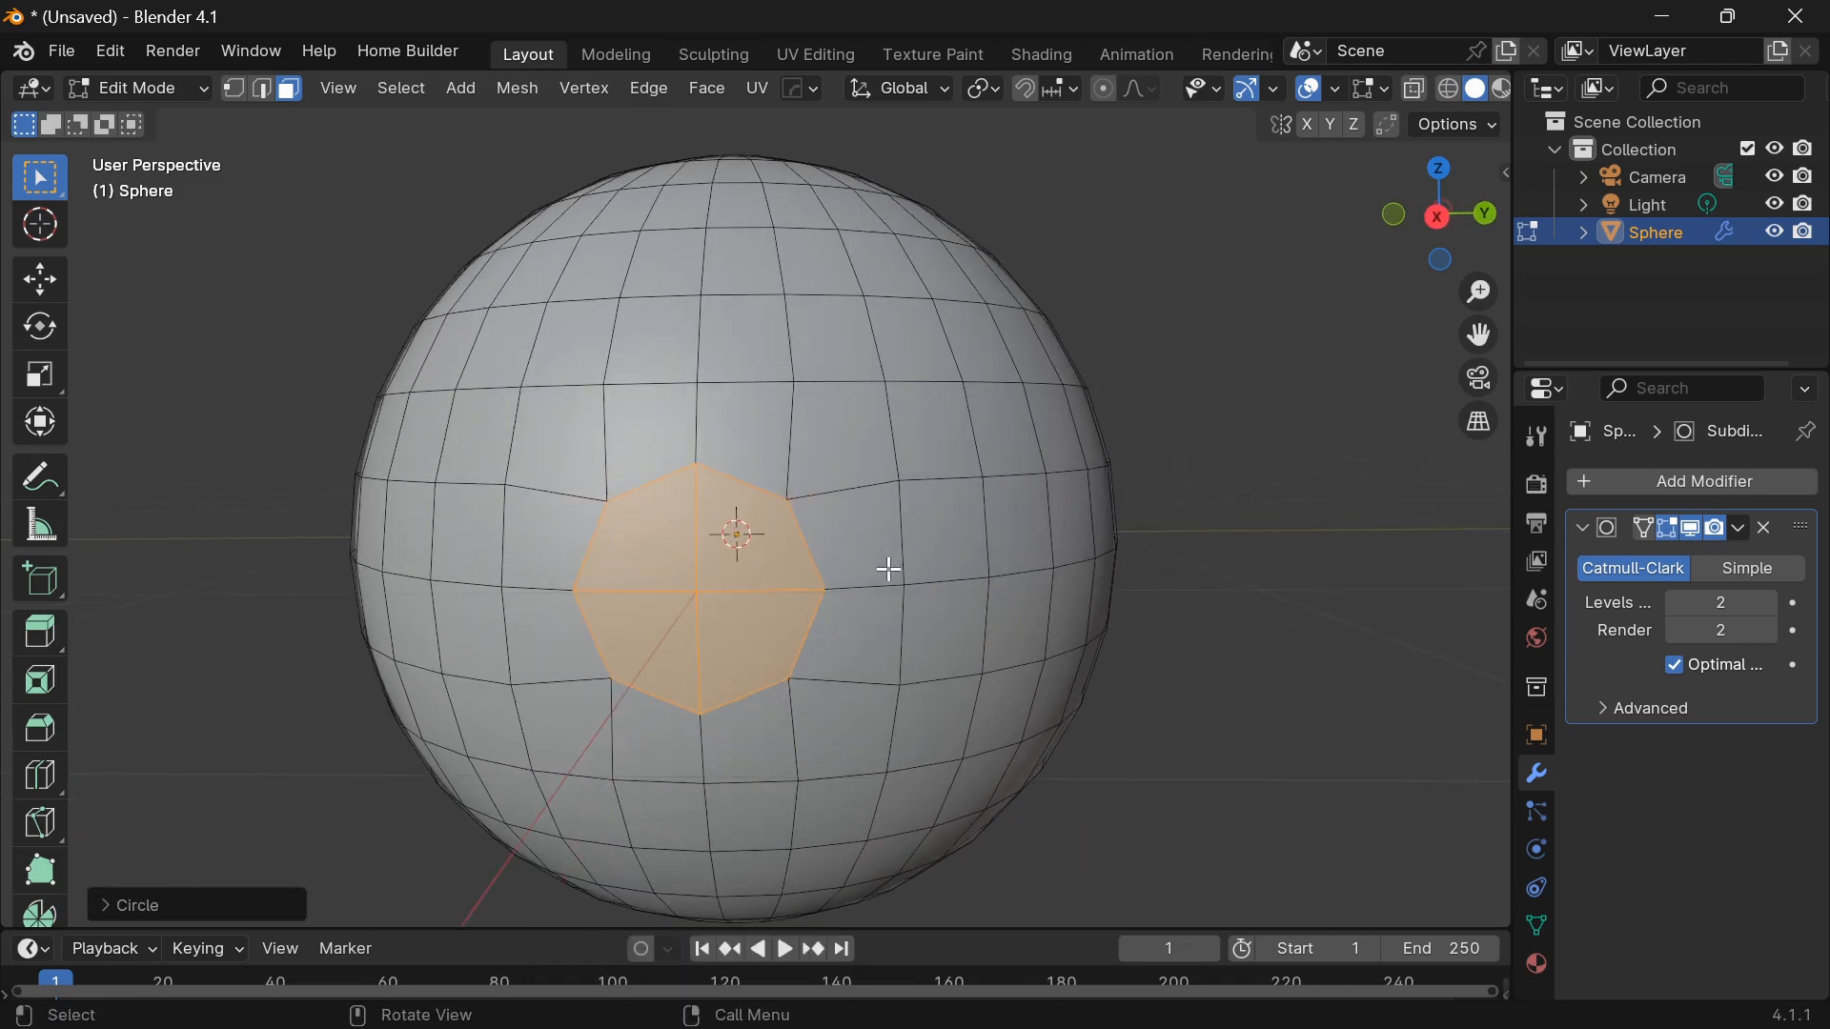
Scale the circular face group to about 1.19 along the Z axis, and also scale it along the Y axis.
{"action": "key", "text": "s"}
{"action": "key", "text": "z"}
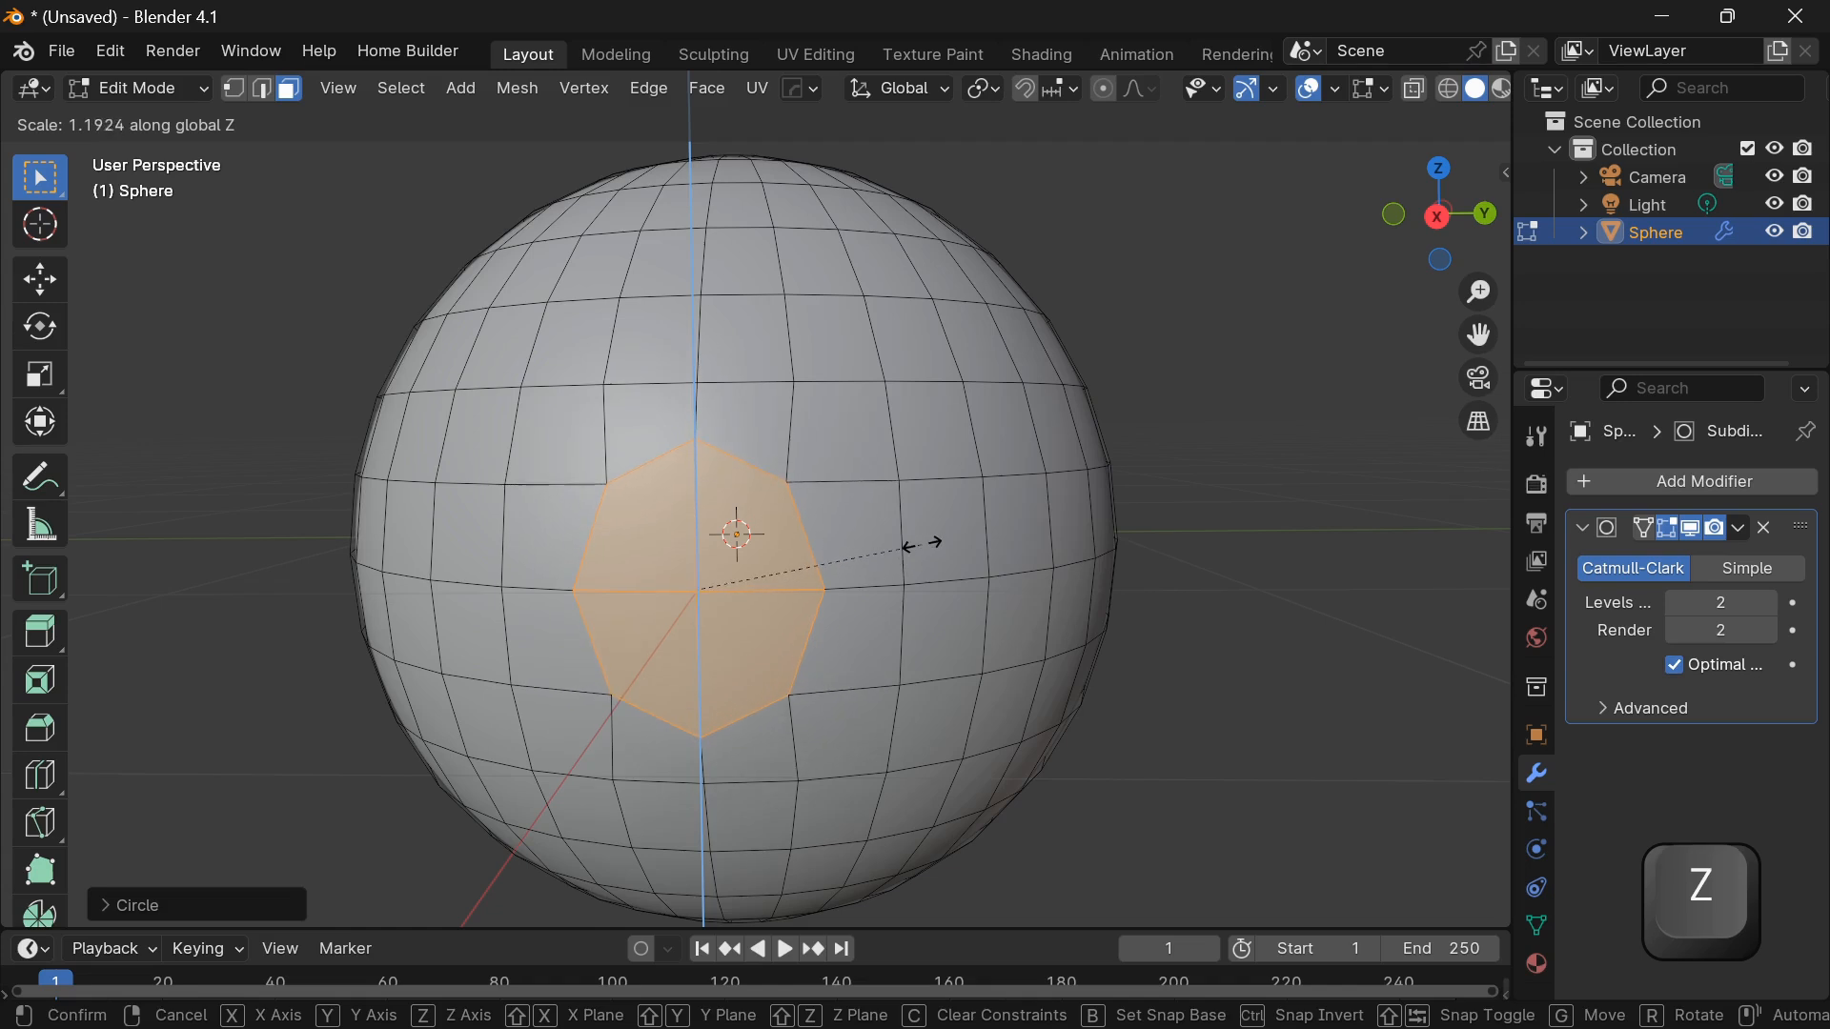
{"action": "left_click", "coordinate": [922, 543]}
{"action": "key", "text": "s"}
{"action": "key", "text": "y"}
Add two horizontal loop cuts around the sphere, one just above and one just below the equator.
{"action": "key", "text": "ctrl+r"}
{"action": "left_click", "coordinate": [830, 540]}
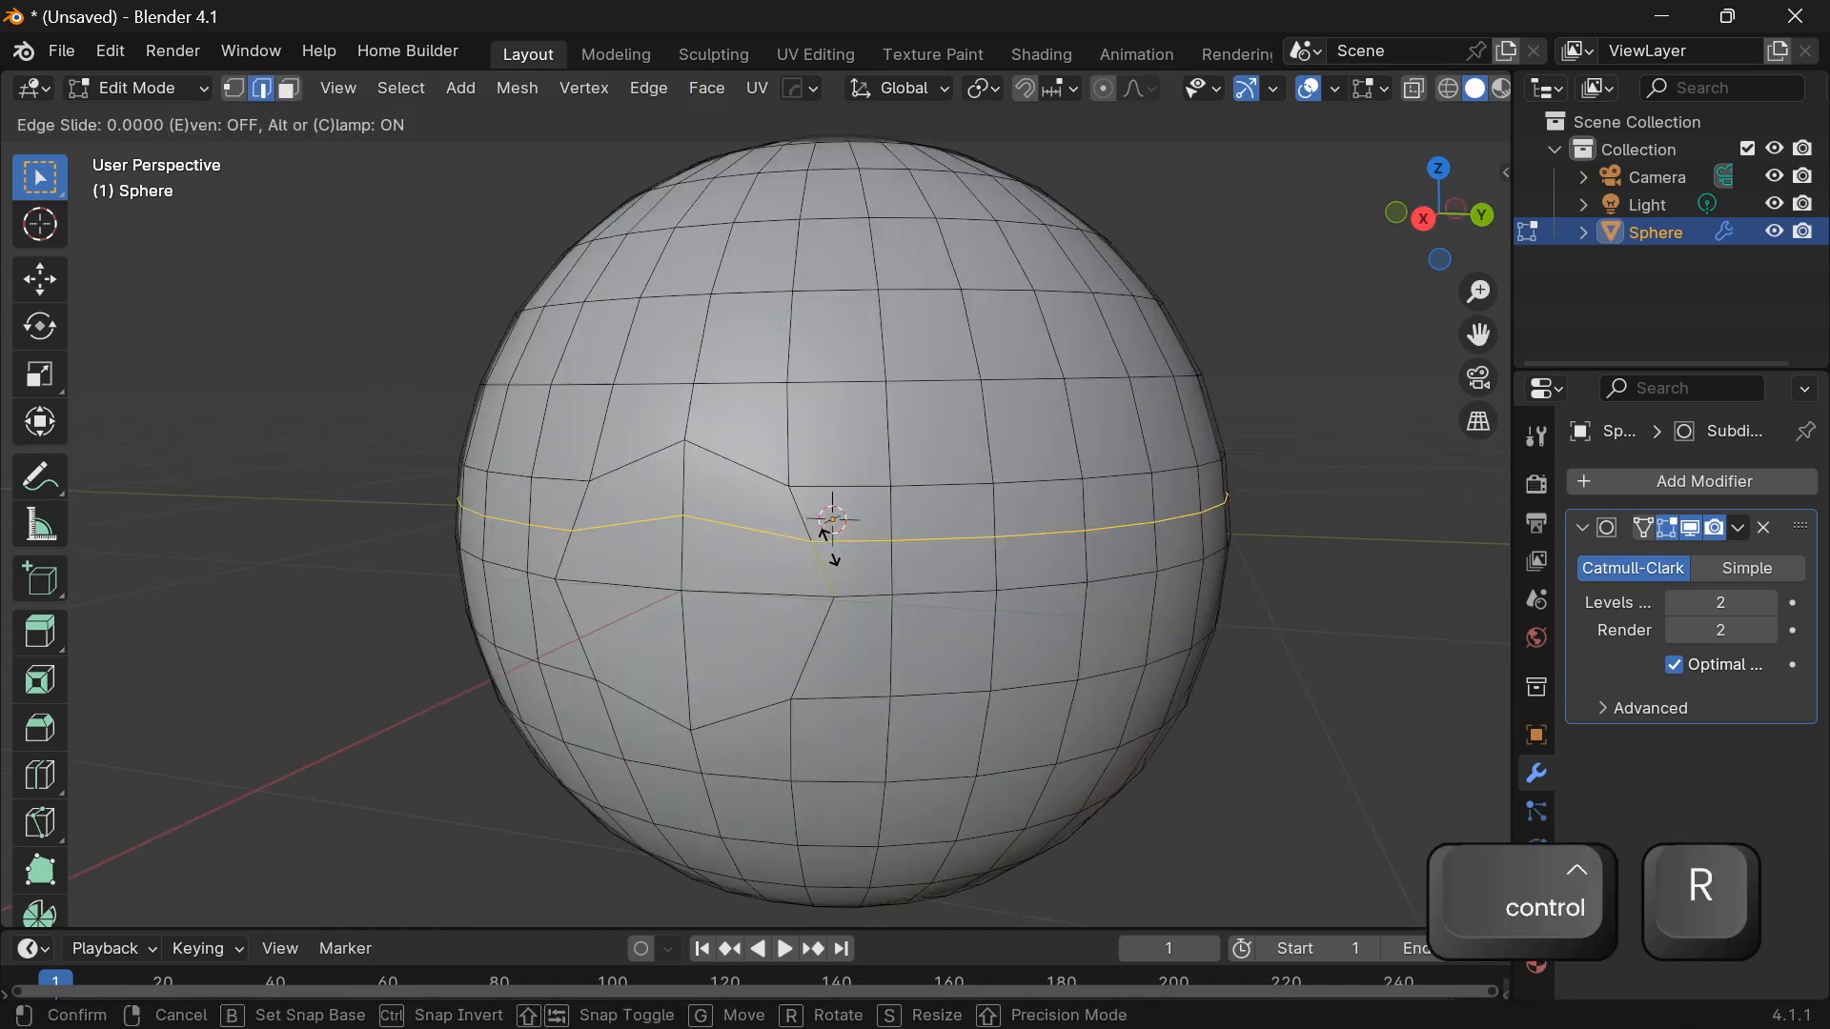
{"action": "left_click", "coordinate": [826, 556]}
{"action": "key", "text": "ctrl+r"}
{"action": "left_click", "coordinate": [822, 633]}
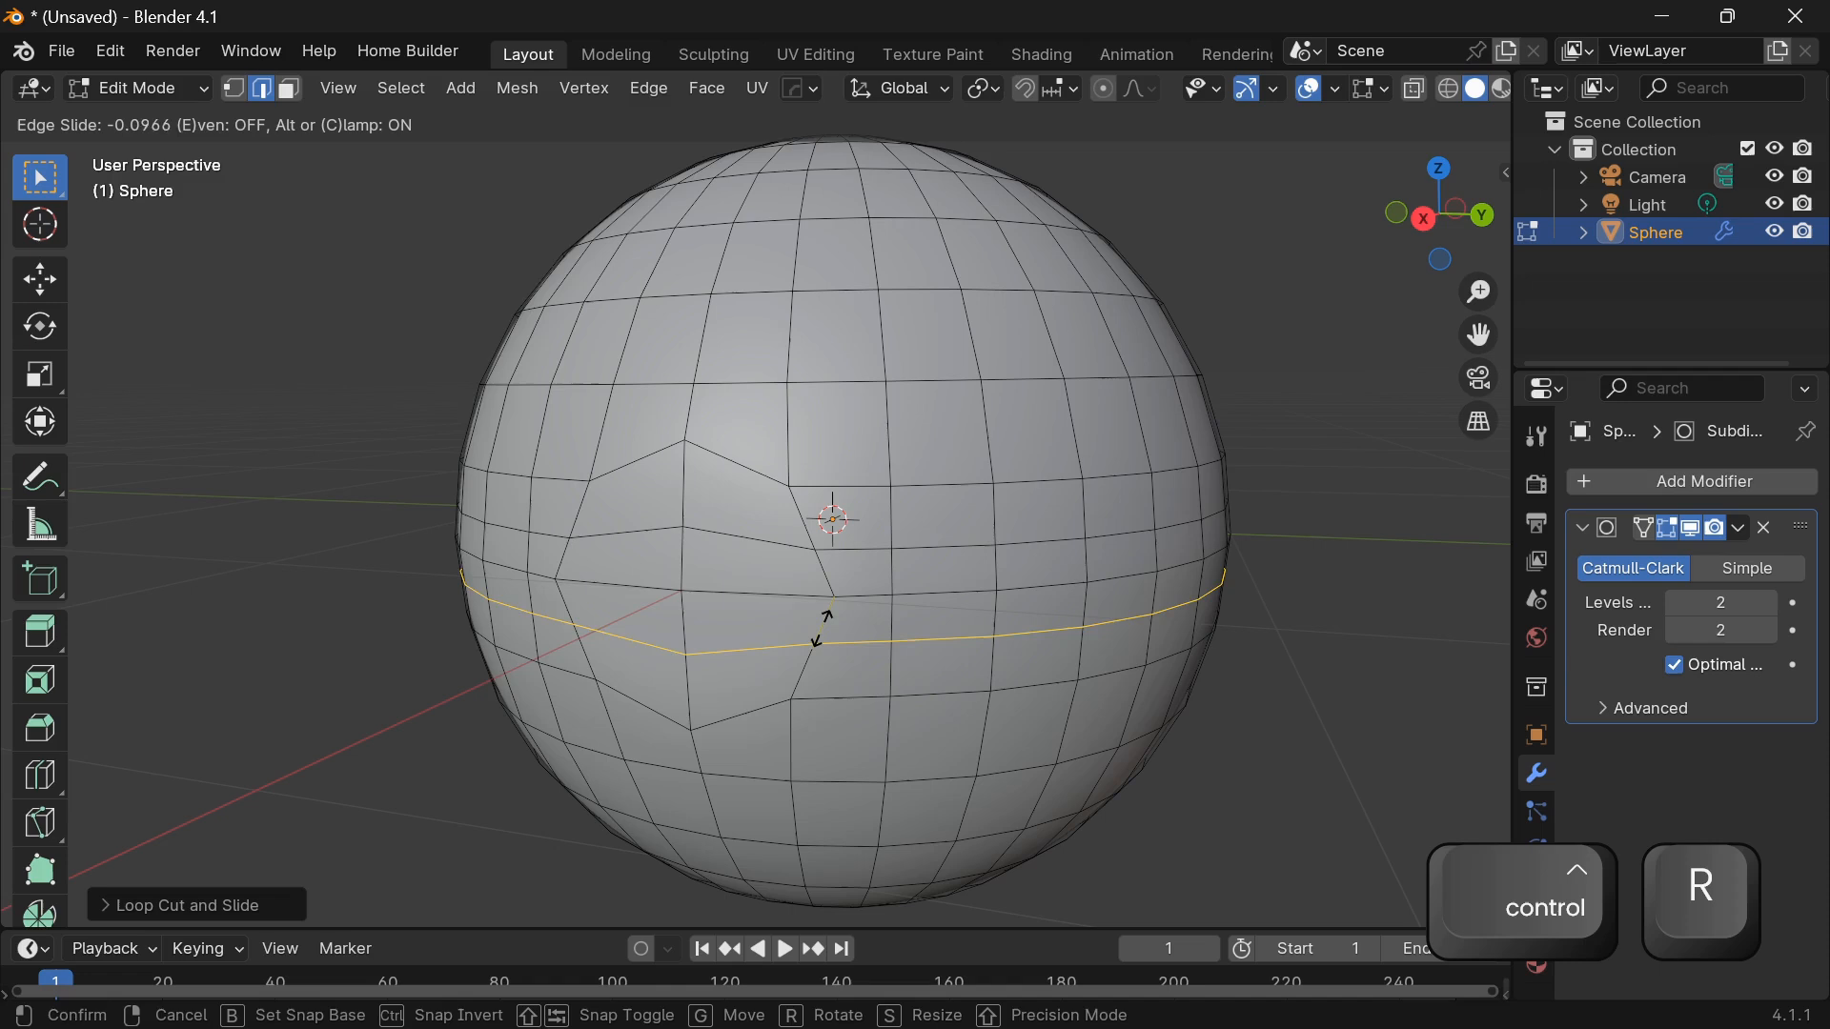
{"action": "left_click", "coordinate": [822, 621]}
Select the two rows of faces directly above and below the equator as a band, leaving out the front circle.
{"action": "key", "text": "3"}
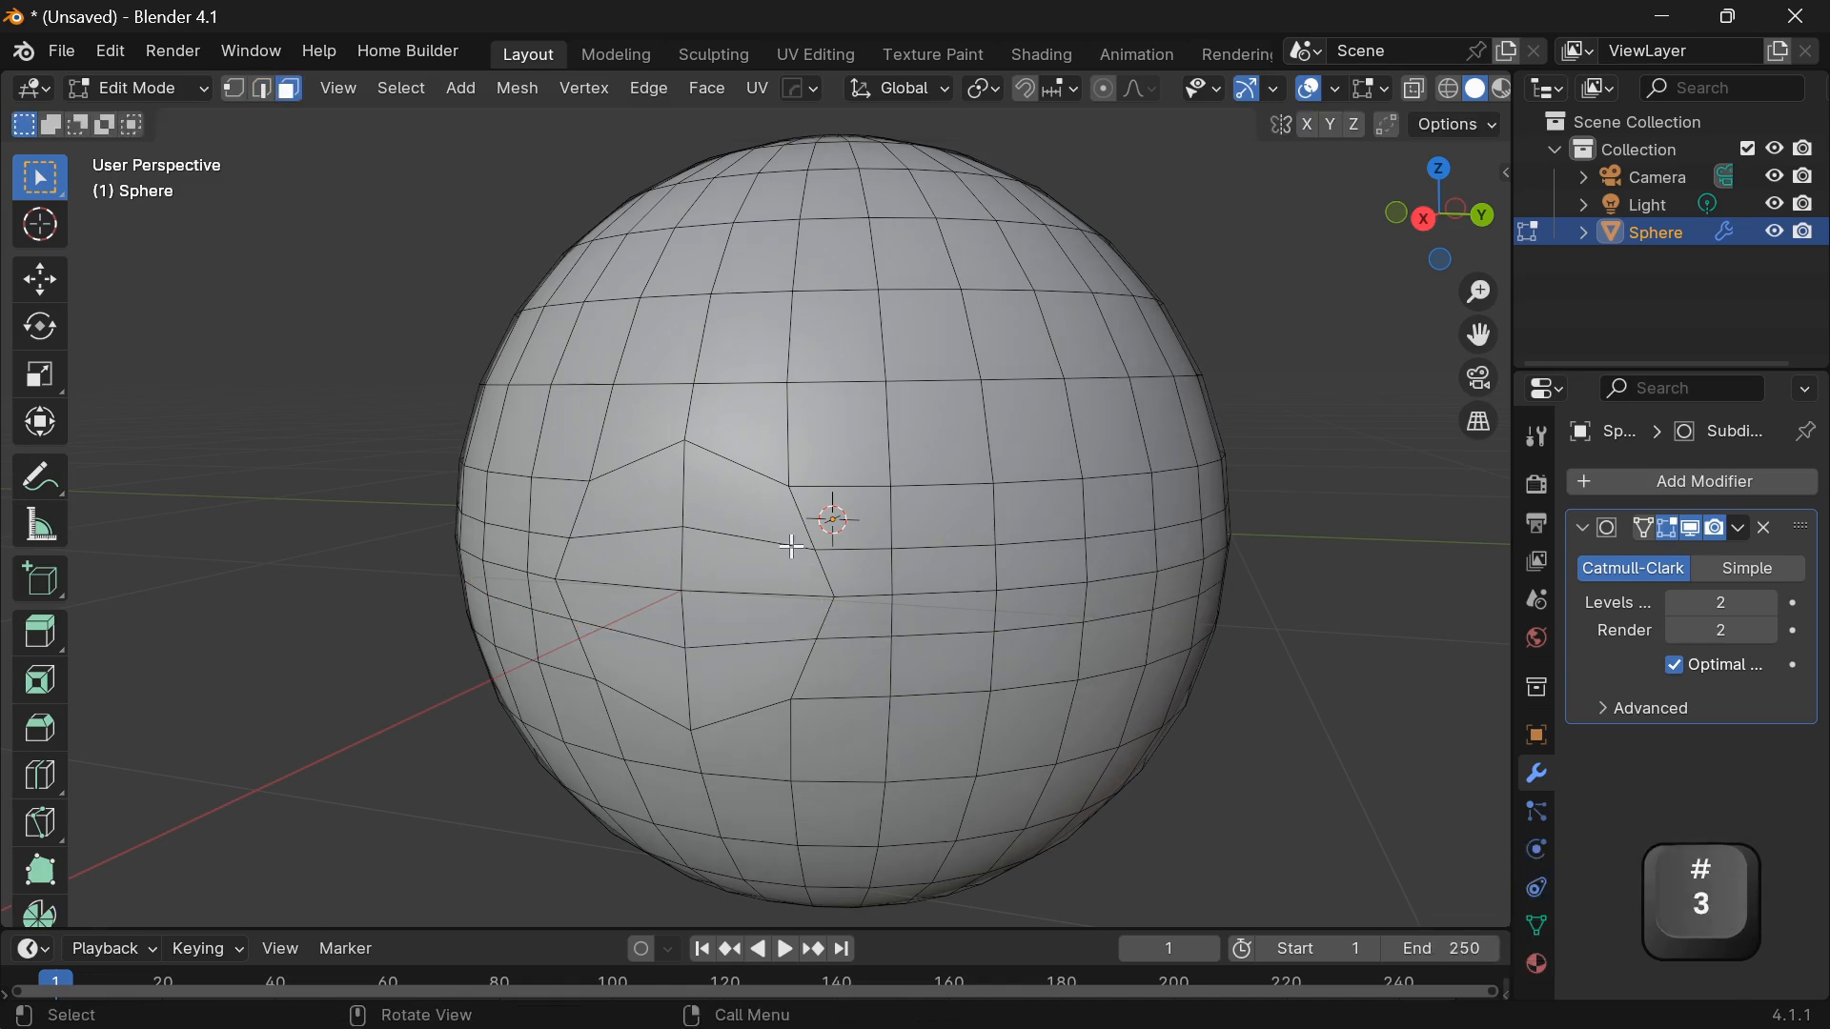
{"action": "left_click", "coordinate": [836, 570]}
{"action": "left_click", "coordinate": [890, 574], "text": "alt+shift"}
{"action": "left_click", "coordinate": [763, 569], "text": "shift"}
{"action": "left_click", "coordinate": [656, 553], "text": "shift"}
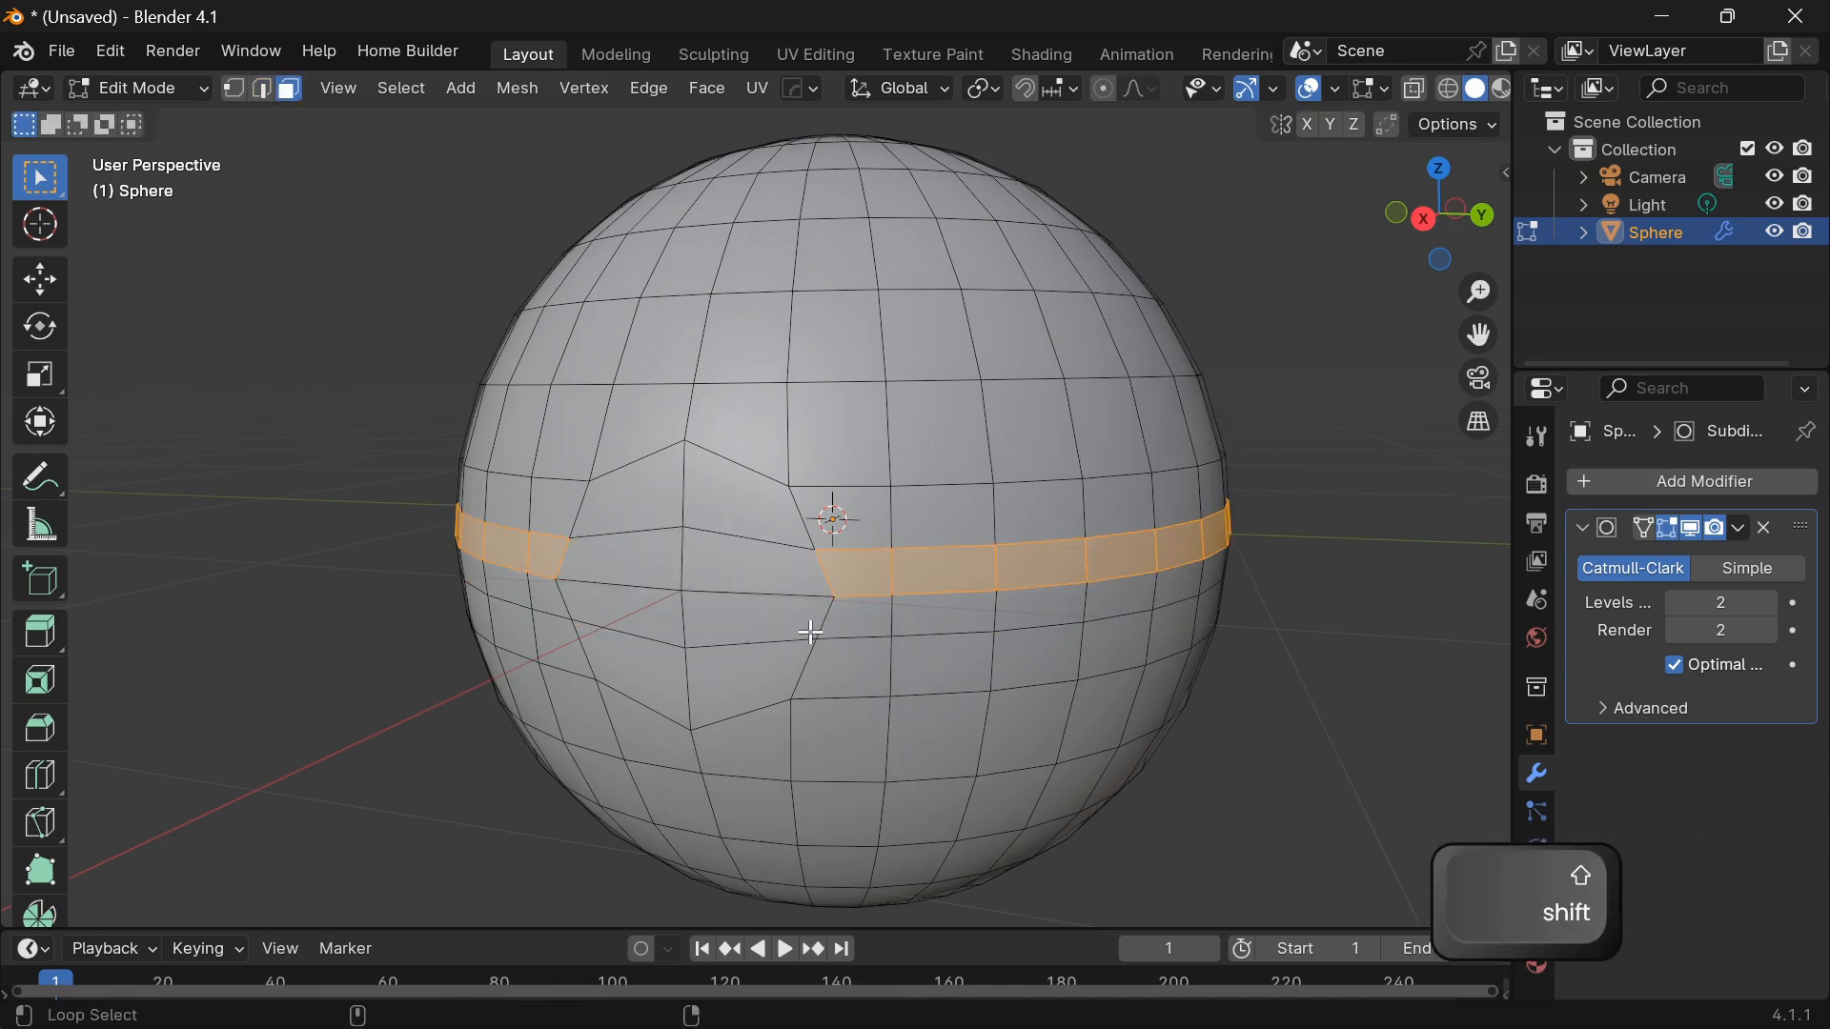
{"action": "left_click", "coordinate": [798, 622], "text": "alt+shift"}
{"action": "middle_click_drag", "start_coordinate": [950, 691], "coordinate": [939, 689]}
{"action": "scroll", "coordinate": [899, 649], "scroll_direction": "up", "scroll_amount": 1}
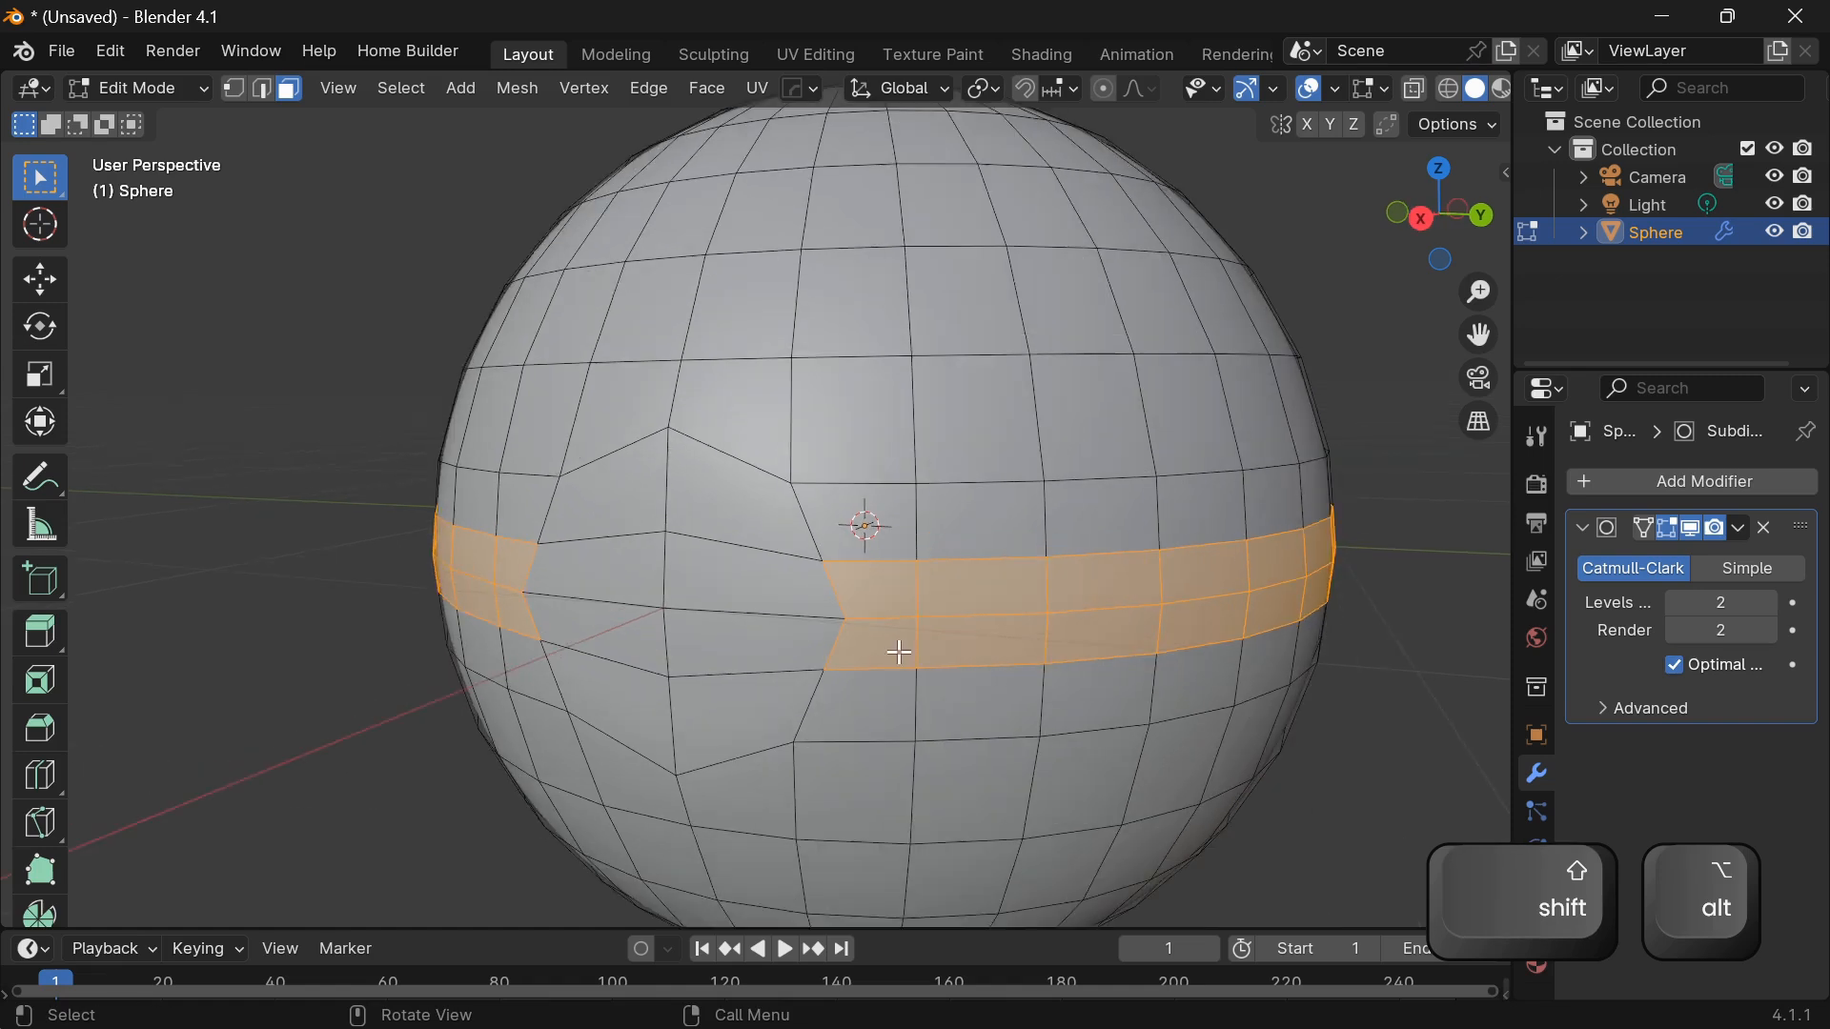
Add all faces of the front circle to the band selection and extrude the selected faces inward along their normals.
{"action": "middle_click_drag", "start_coordinate": [882, 630], "coordinate": [910, 611], "text": "shift"}
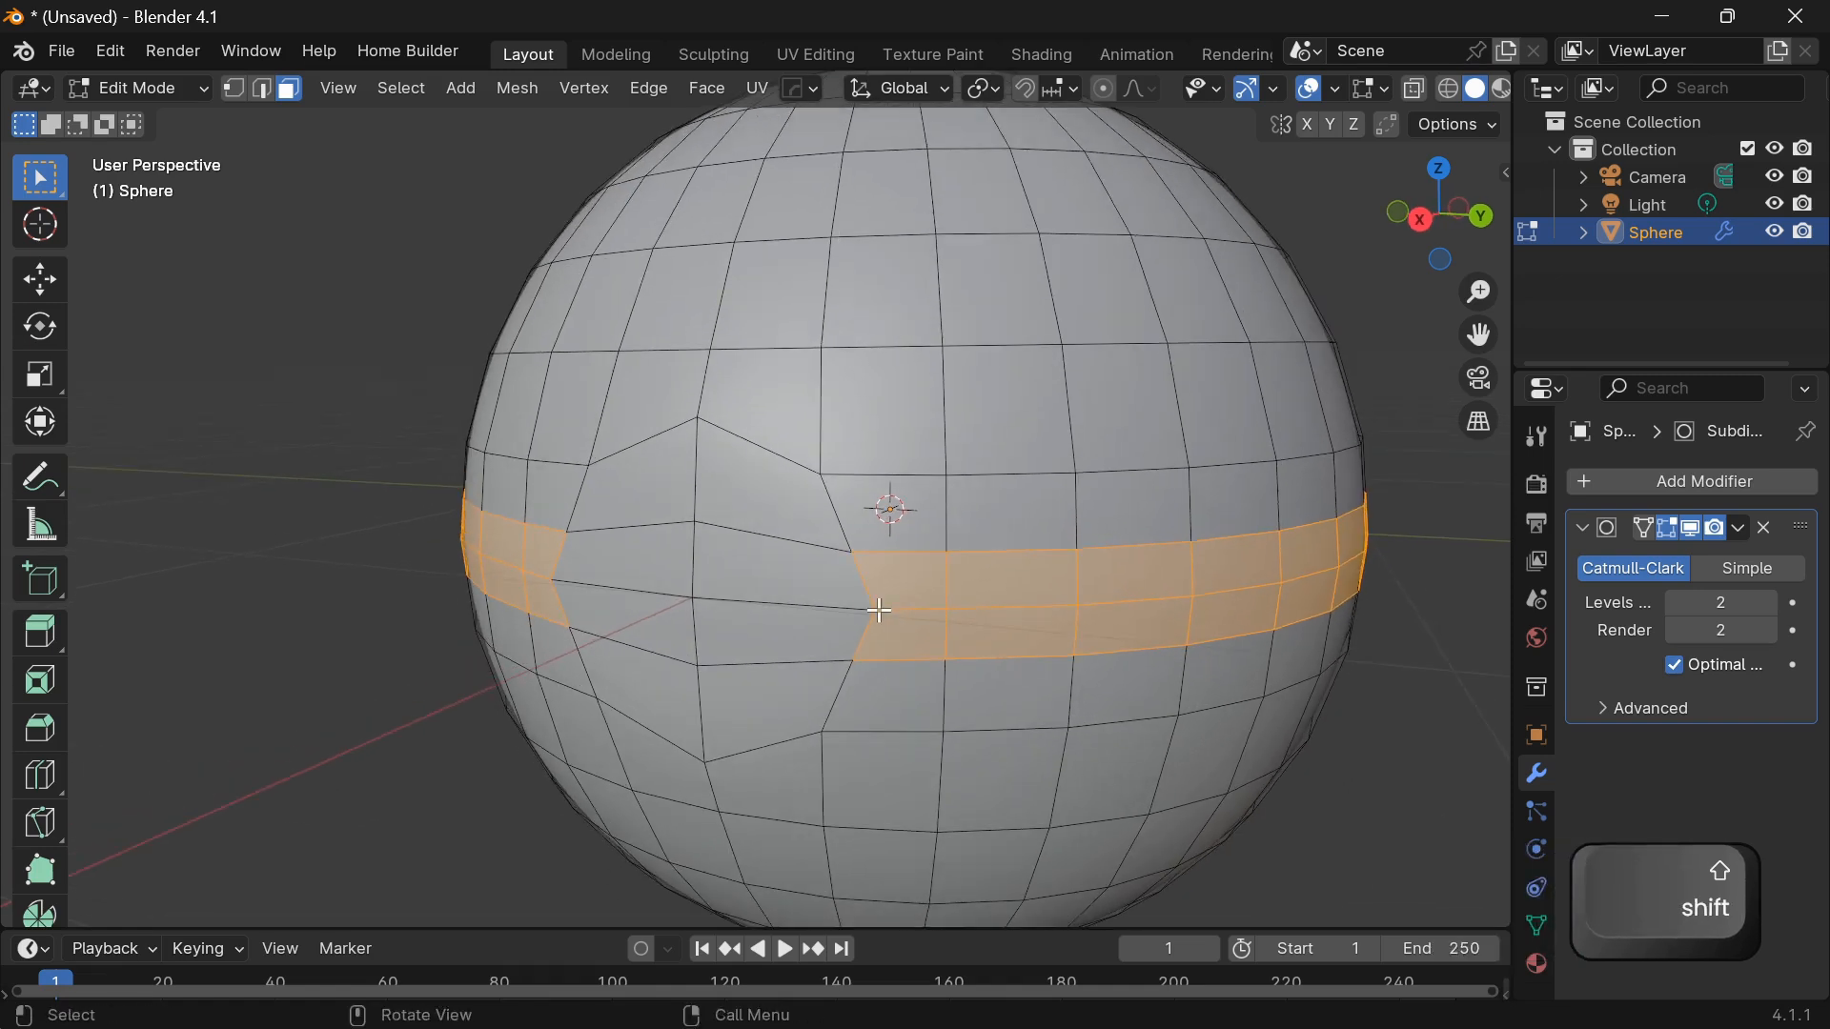
{"action": "left_click", "coordinate": [758, 476], "text": "shift"}
{"action": "left_click", "coordinate": [676, 698], "text": "ctrl"}
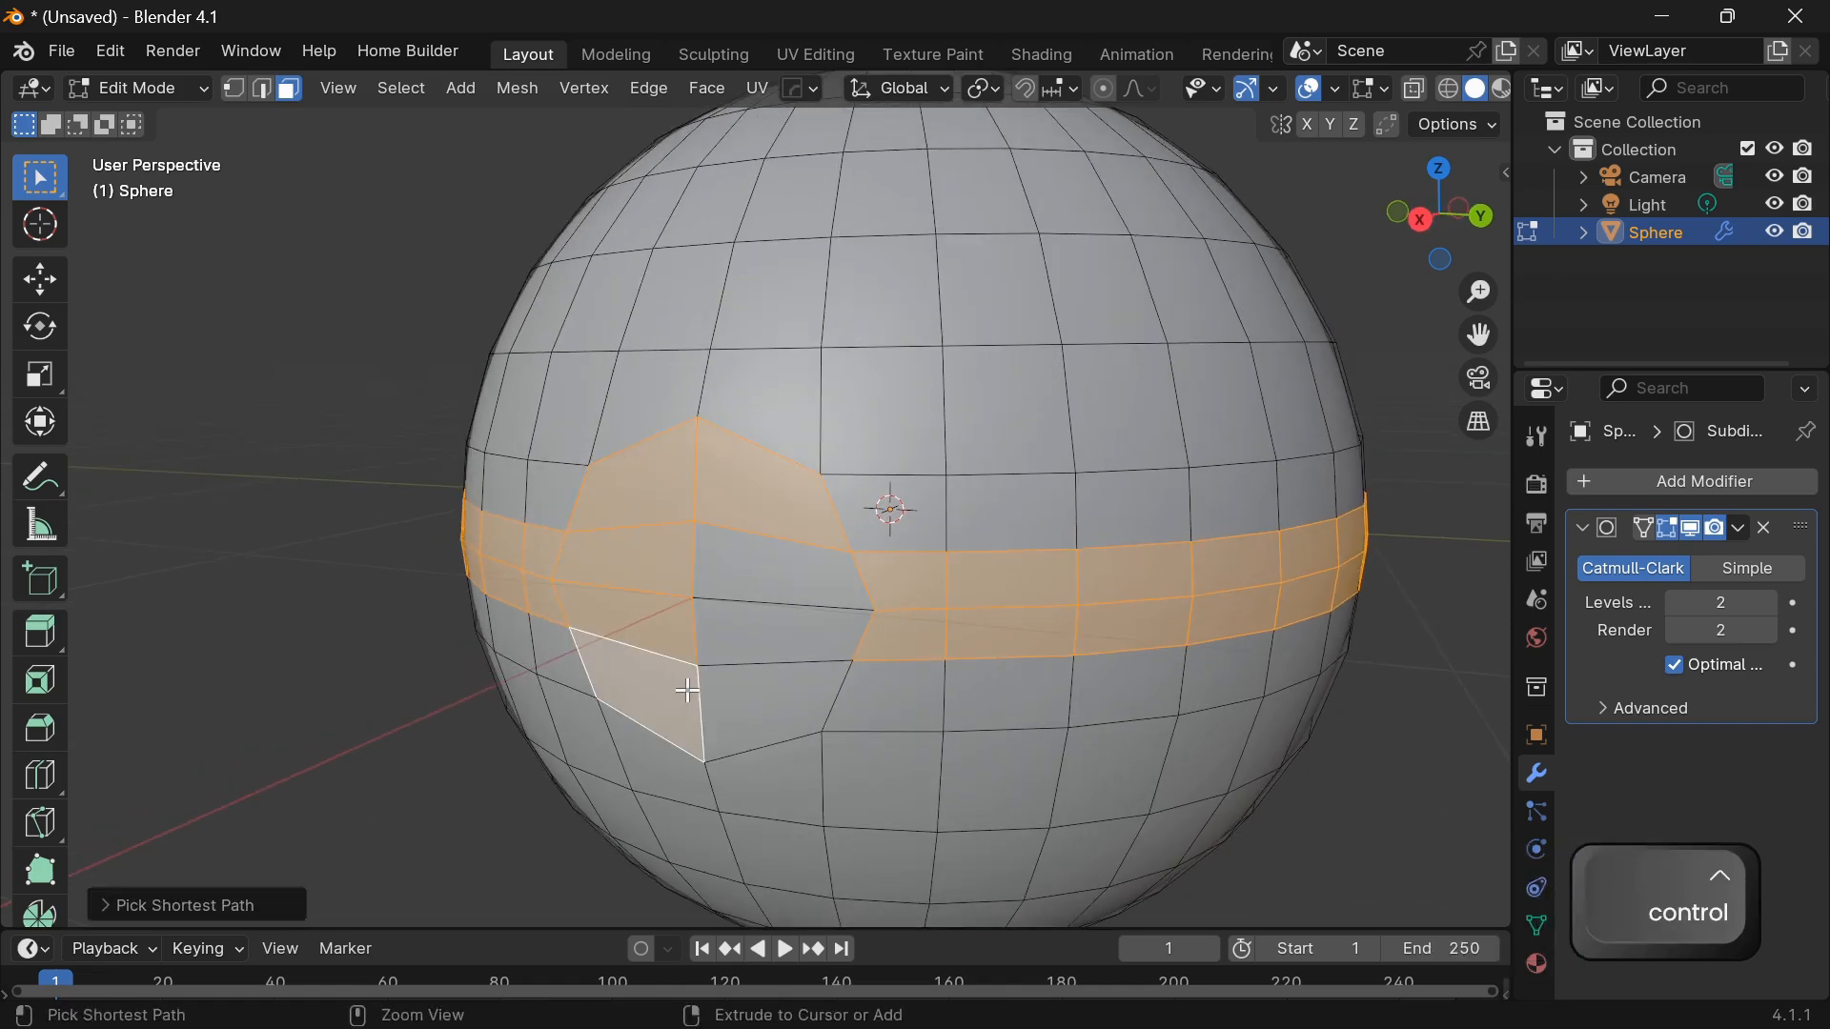
{"action": "left_click", "coordinate": [733, 696], "text": "ctrl"}
{"action": "left_click", "coordinate": [770, 587], "text": "ctrl"}
{"action": "middle_click_drag", "start_coordinate": [928, 645], "coordinate": [889, 629]}
{"action": "right_click", "coordinate": [880, 607]}
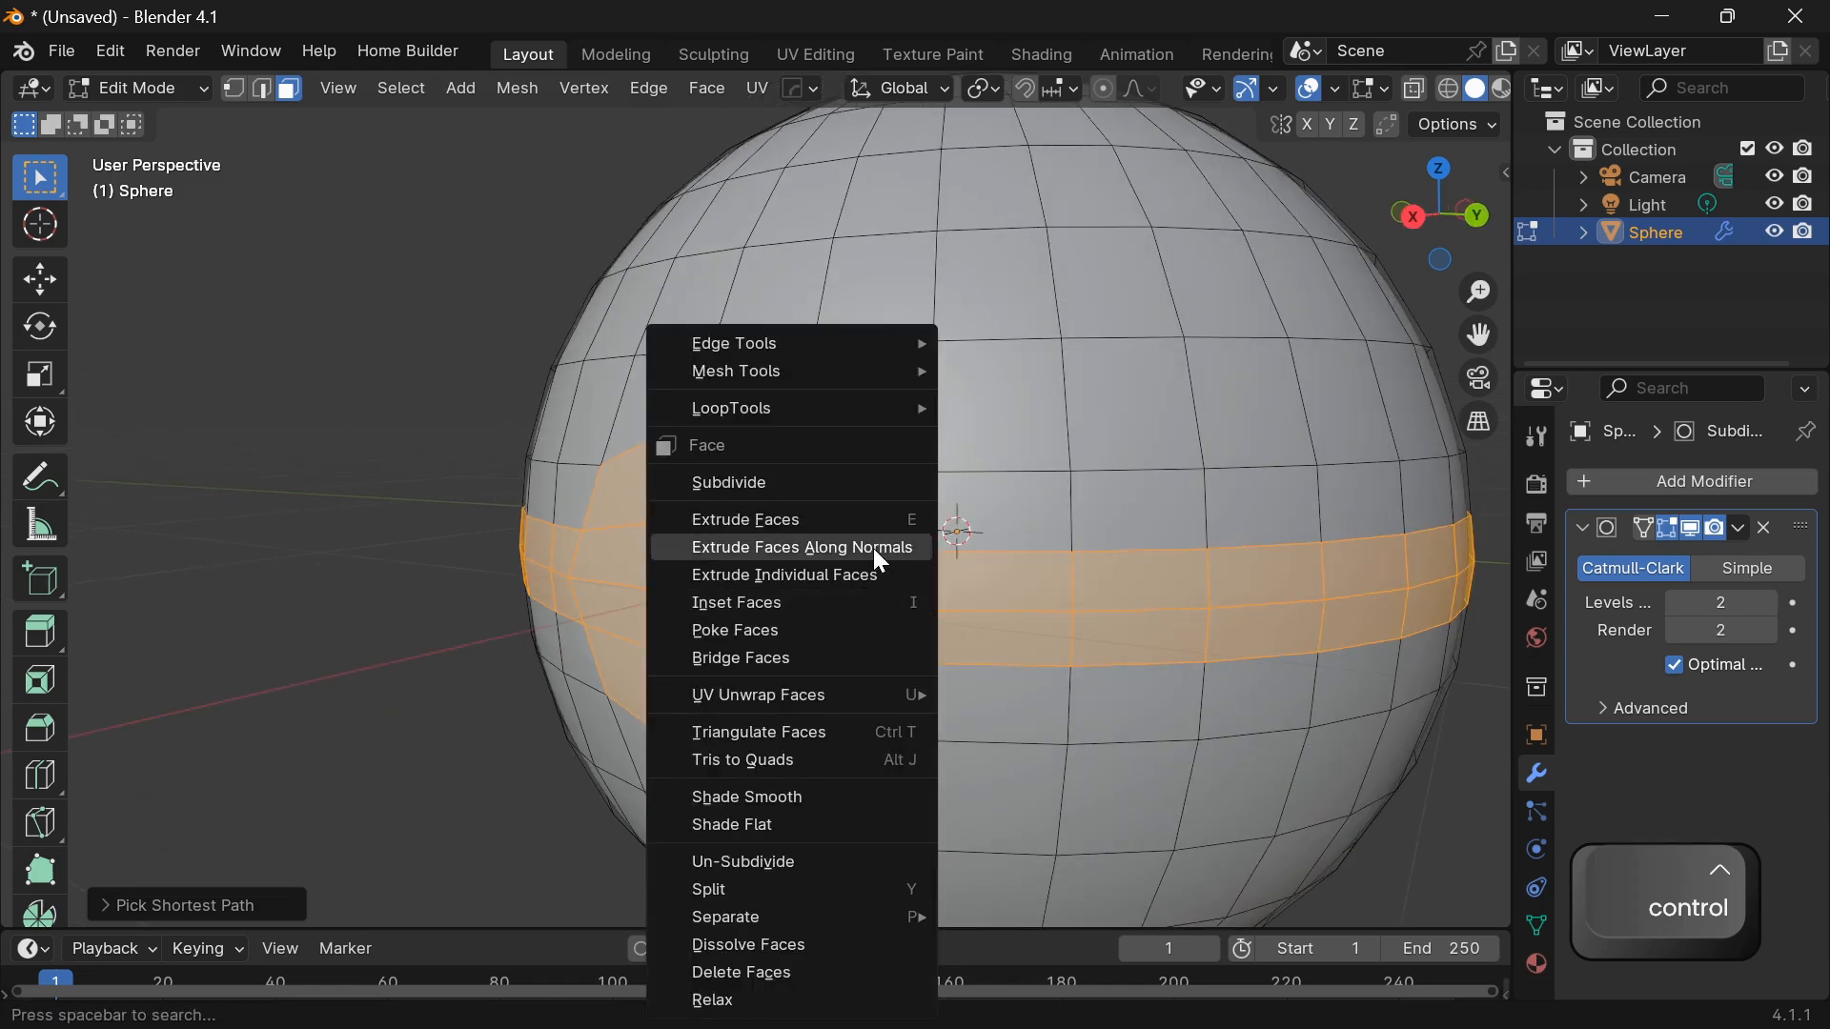
{"action": "left_click", "coordinate": [874, 550]}
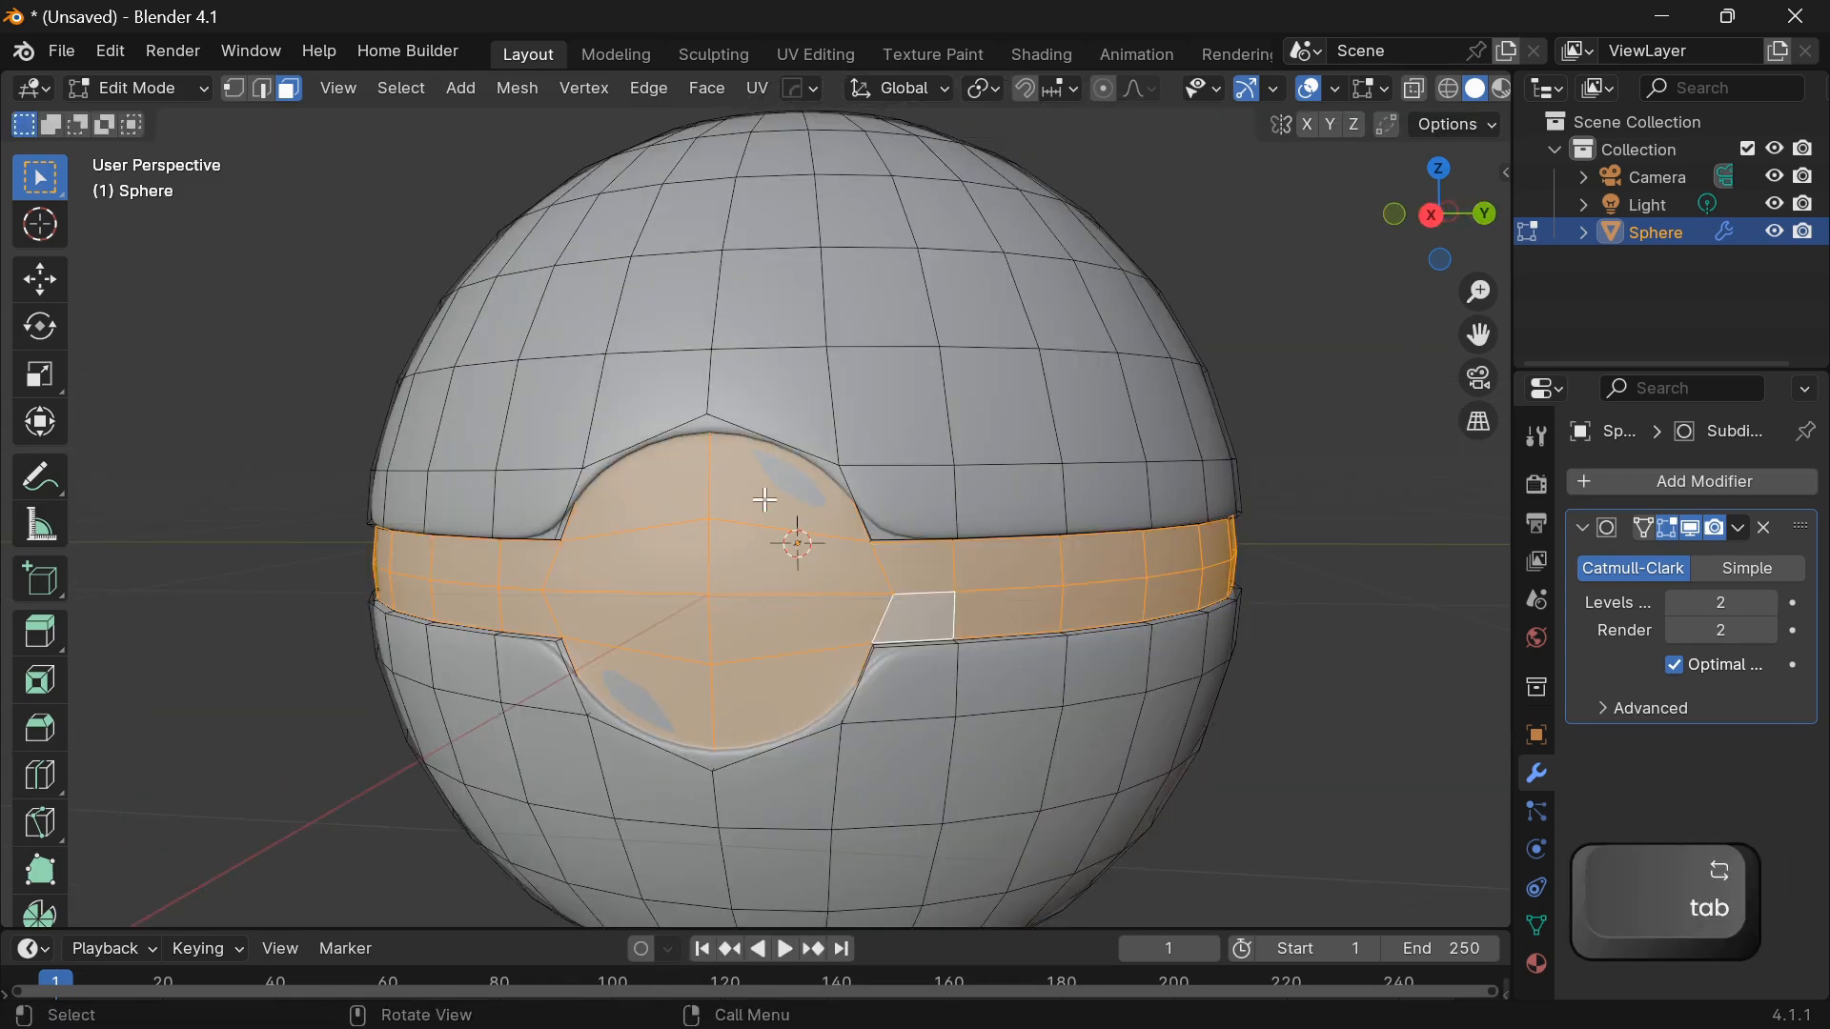
Select only the faces of the front circle and scale them to about 0.80.
{"action": "left_click", "coordinate": [768, 500]}
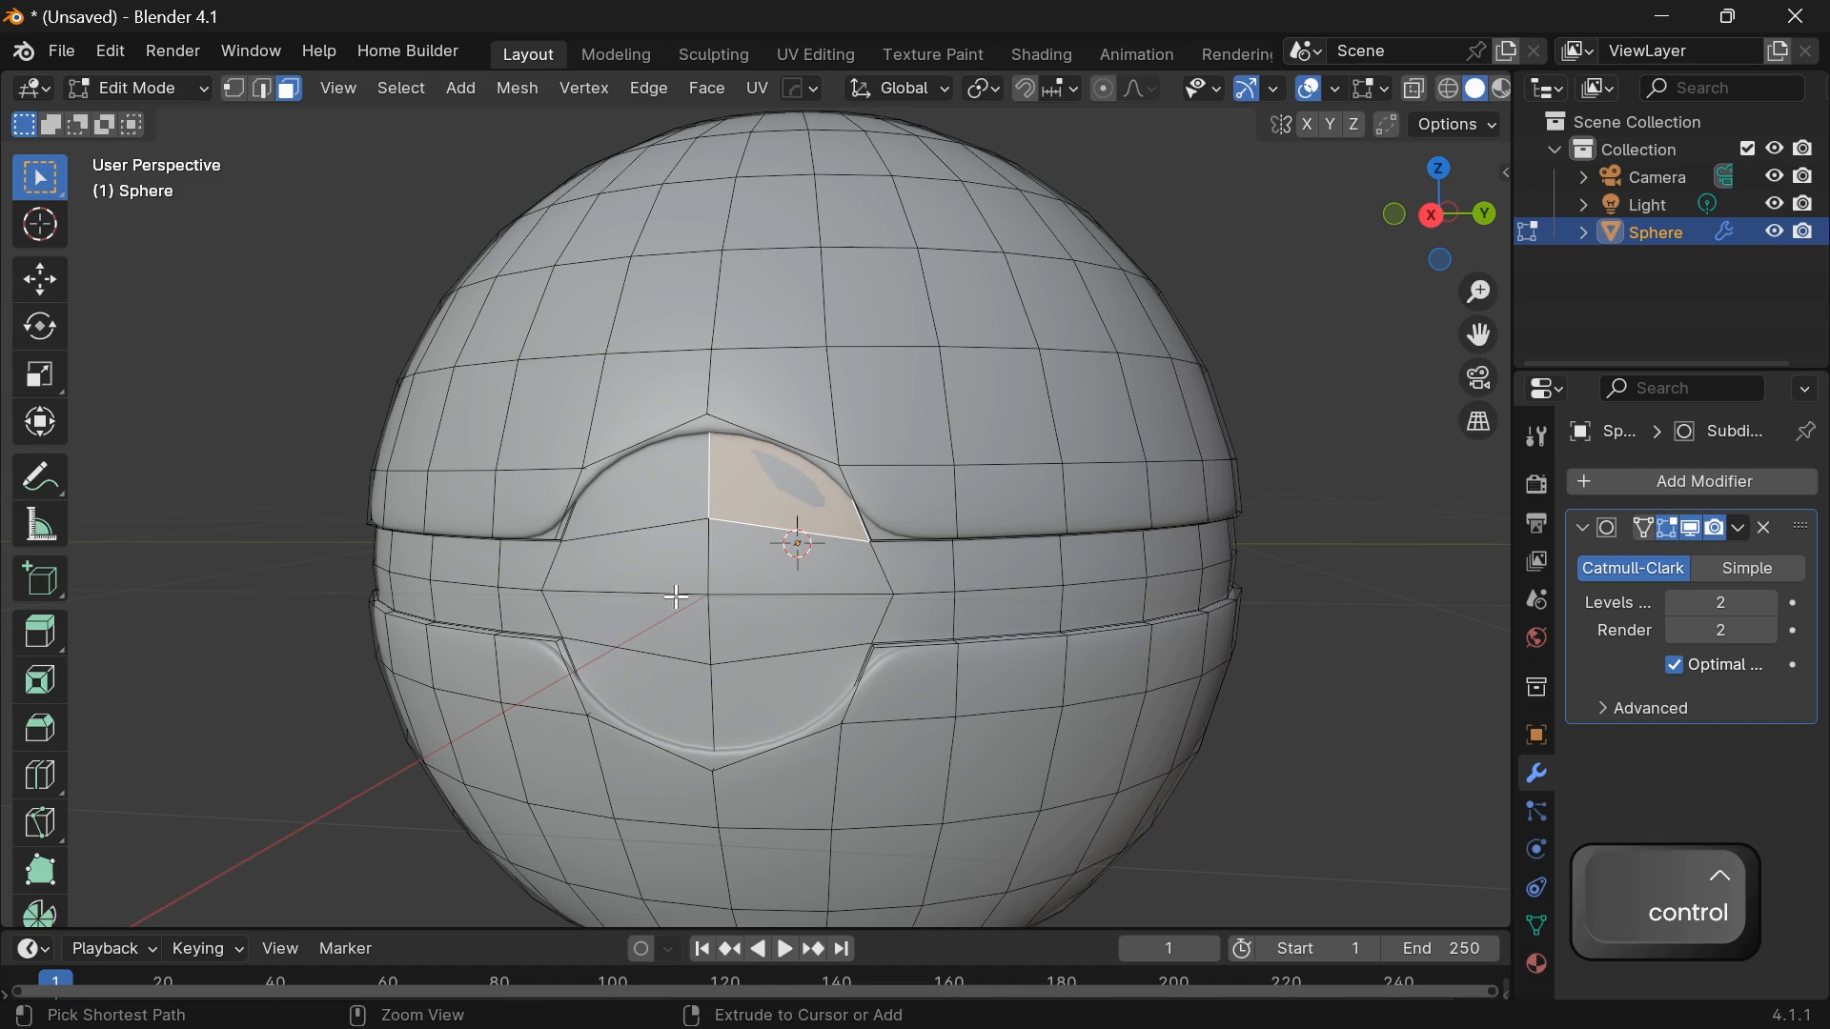
{"action": "left_click", "coordinate": [670, 665], "text": "ctrl"}
{"action": "left_click", "coordinate": [765, 689], "text": "ctrl"}
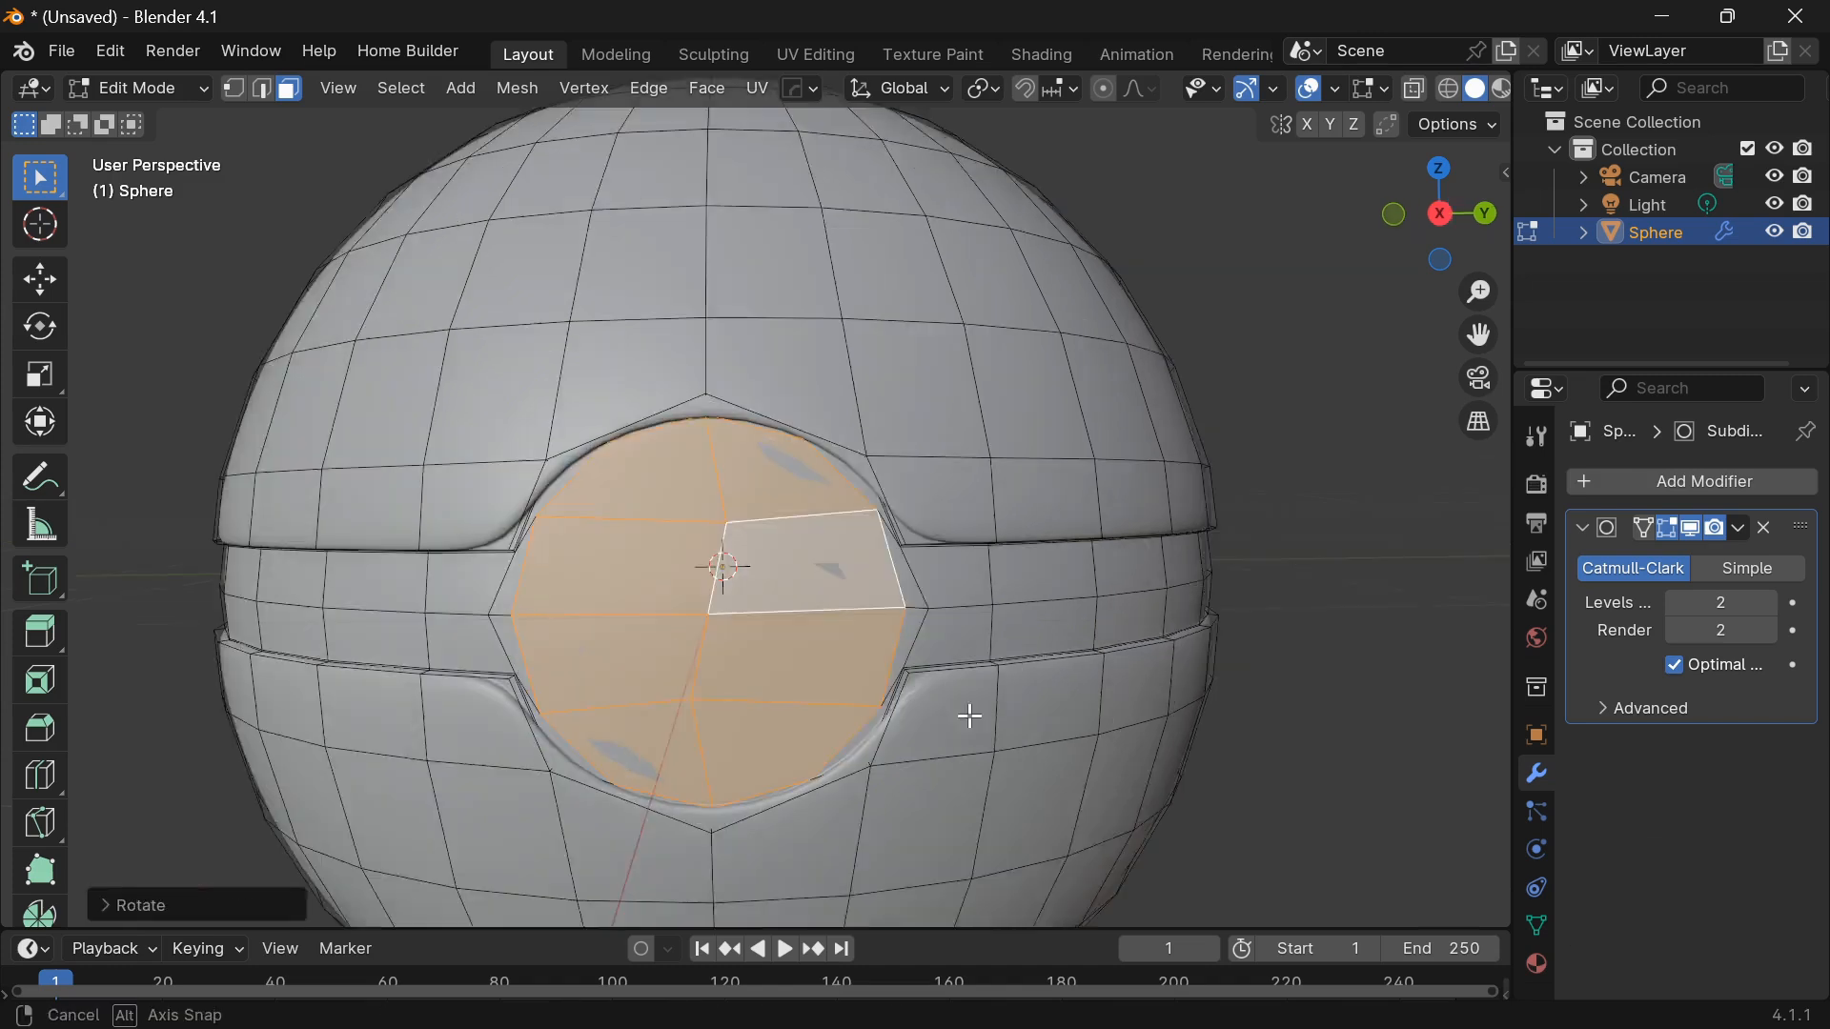
{"action": "scroll", "coordinate": [941, 712], "scroll_direction": "up", "scroll_amount": 1}
{"action": "mouse_move", "coordinate": [969, 715]}
{"action": "middle_mouse_down"}
{"action": "mouse_move", "coordinate": [941, 712]}
{"action": "mouse_move", "coordinate": [1009, 690]}
{"action": "mouse_move", "coordinate": [1002, 704]}
{"action": "middle_mouse_up"}
{"action": "key", "text": "s"}
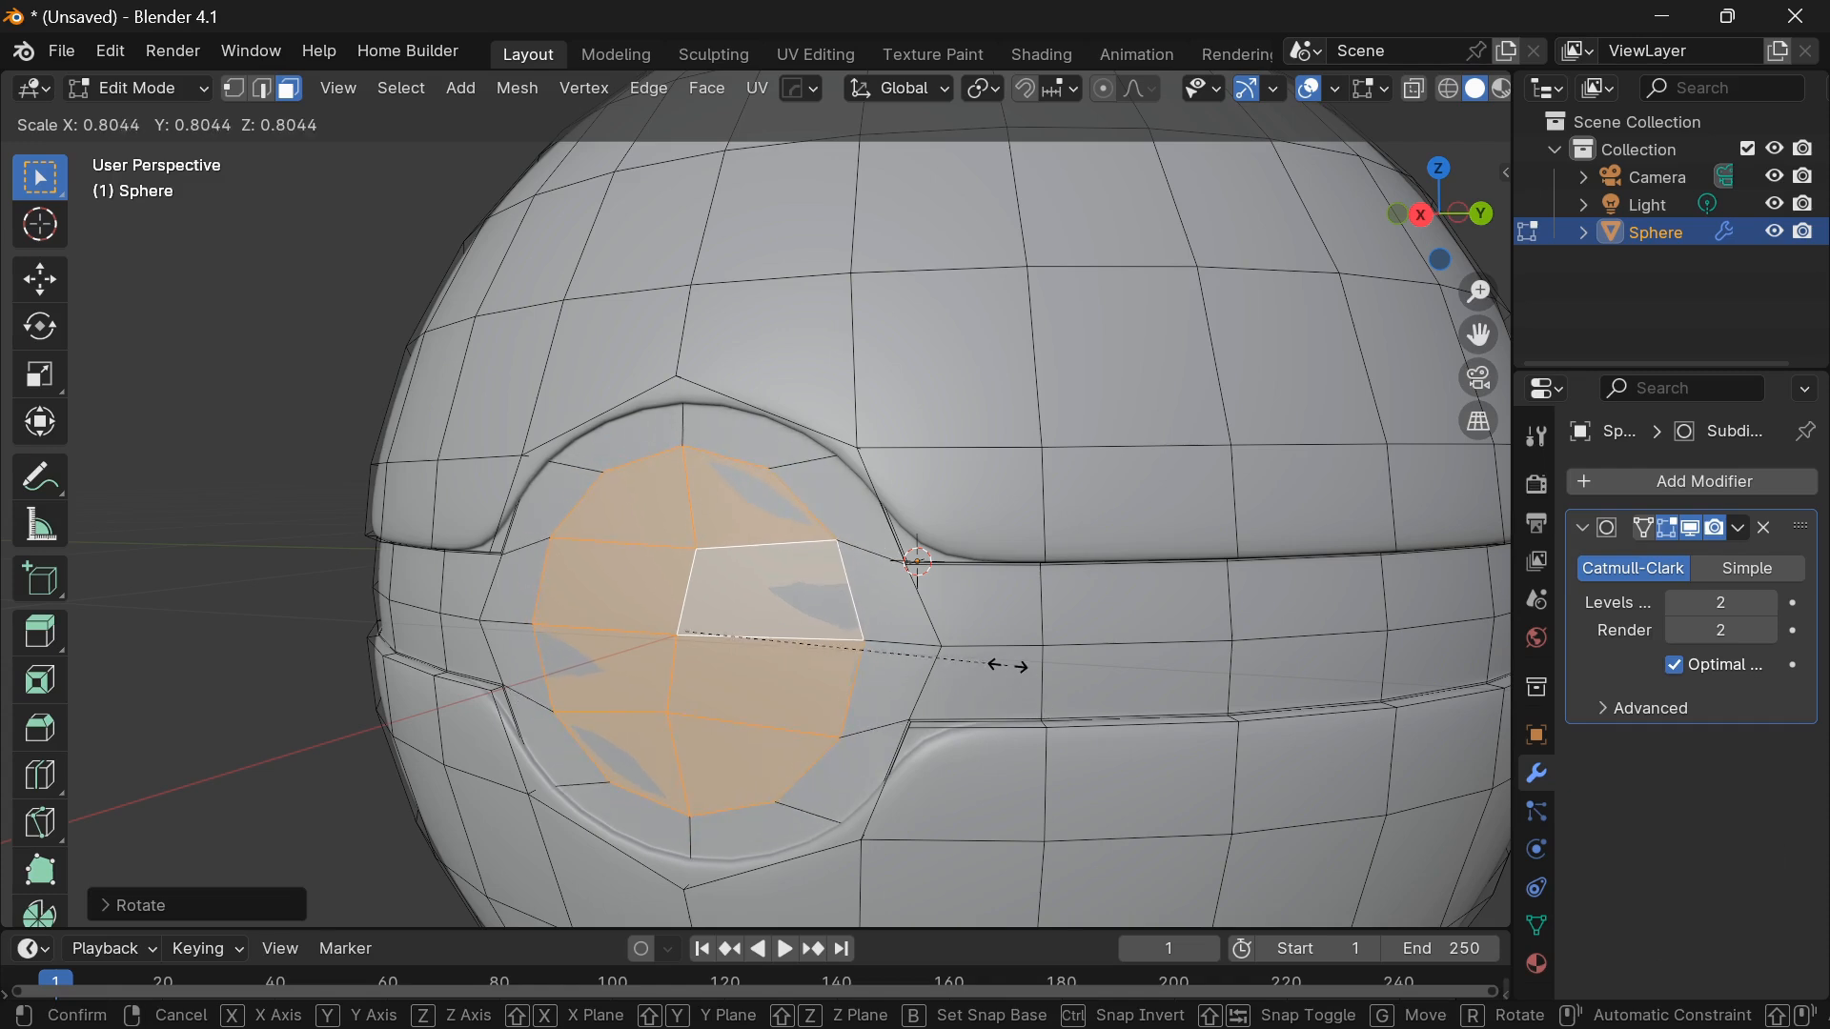
{"action": "left_click", "coordinate": [997, 659]}
Shape the centre button by extruding the circle faces, insetting them about 0.07 m and extruding again.
{"action": "mouse_move", "coordinate": [997, 658]}
{"action": "middle_mouse_down"}
{"action": "mouse_move", "coordinate": [928, 706]}
{"action": "mouse_move", "coordinate": [744, 620]}
{"action": "mouse_move", "coordinate": [730, 648]}
{"action": "mouse_move", "coordinate": [829, 662]}
{"action": "mouse_move", "coordinate": [768, 653]}
{"action": "middle_mouse_up"}
{"action": "key", "text": "e"}
{"action": "left_click", "coordinate": [923, 686]}
{"action": "key", "text": "i"}
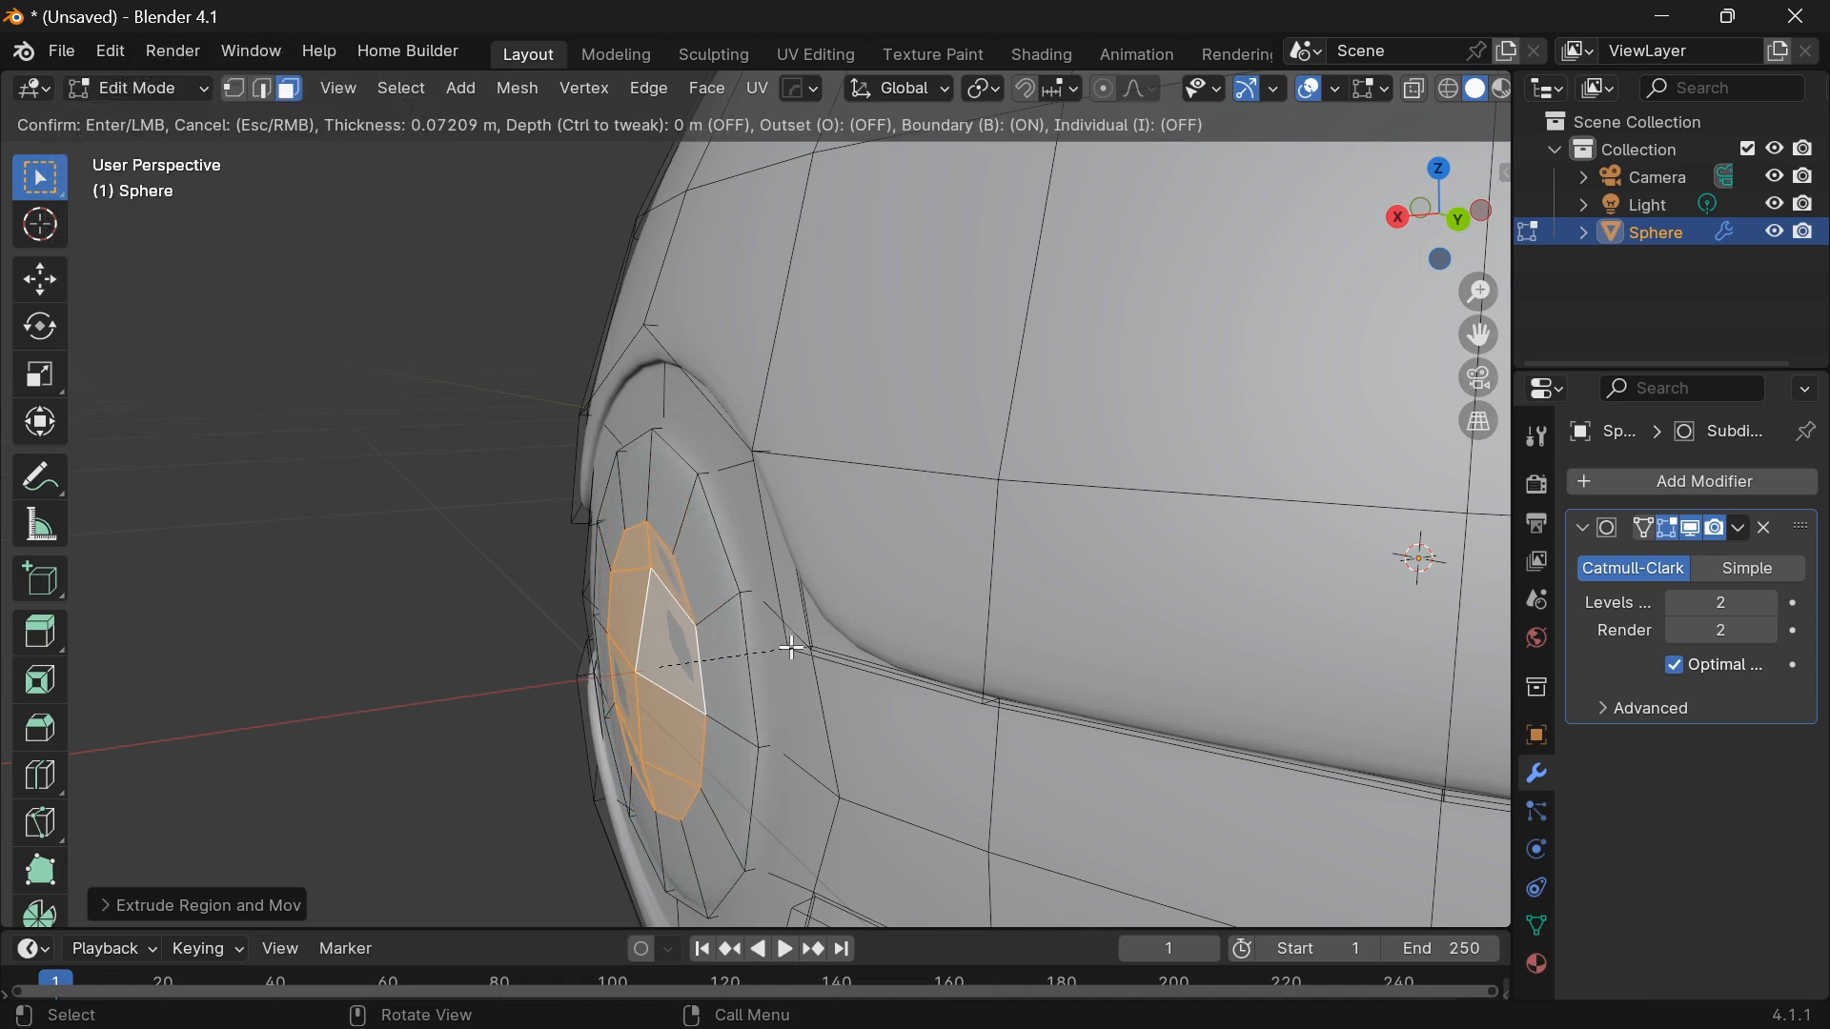
{"action": "left_click", "coordinate": [800, 672]}
{"action": "key", "text": "e"}
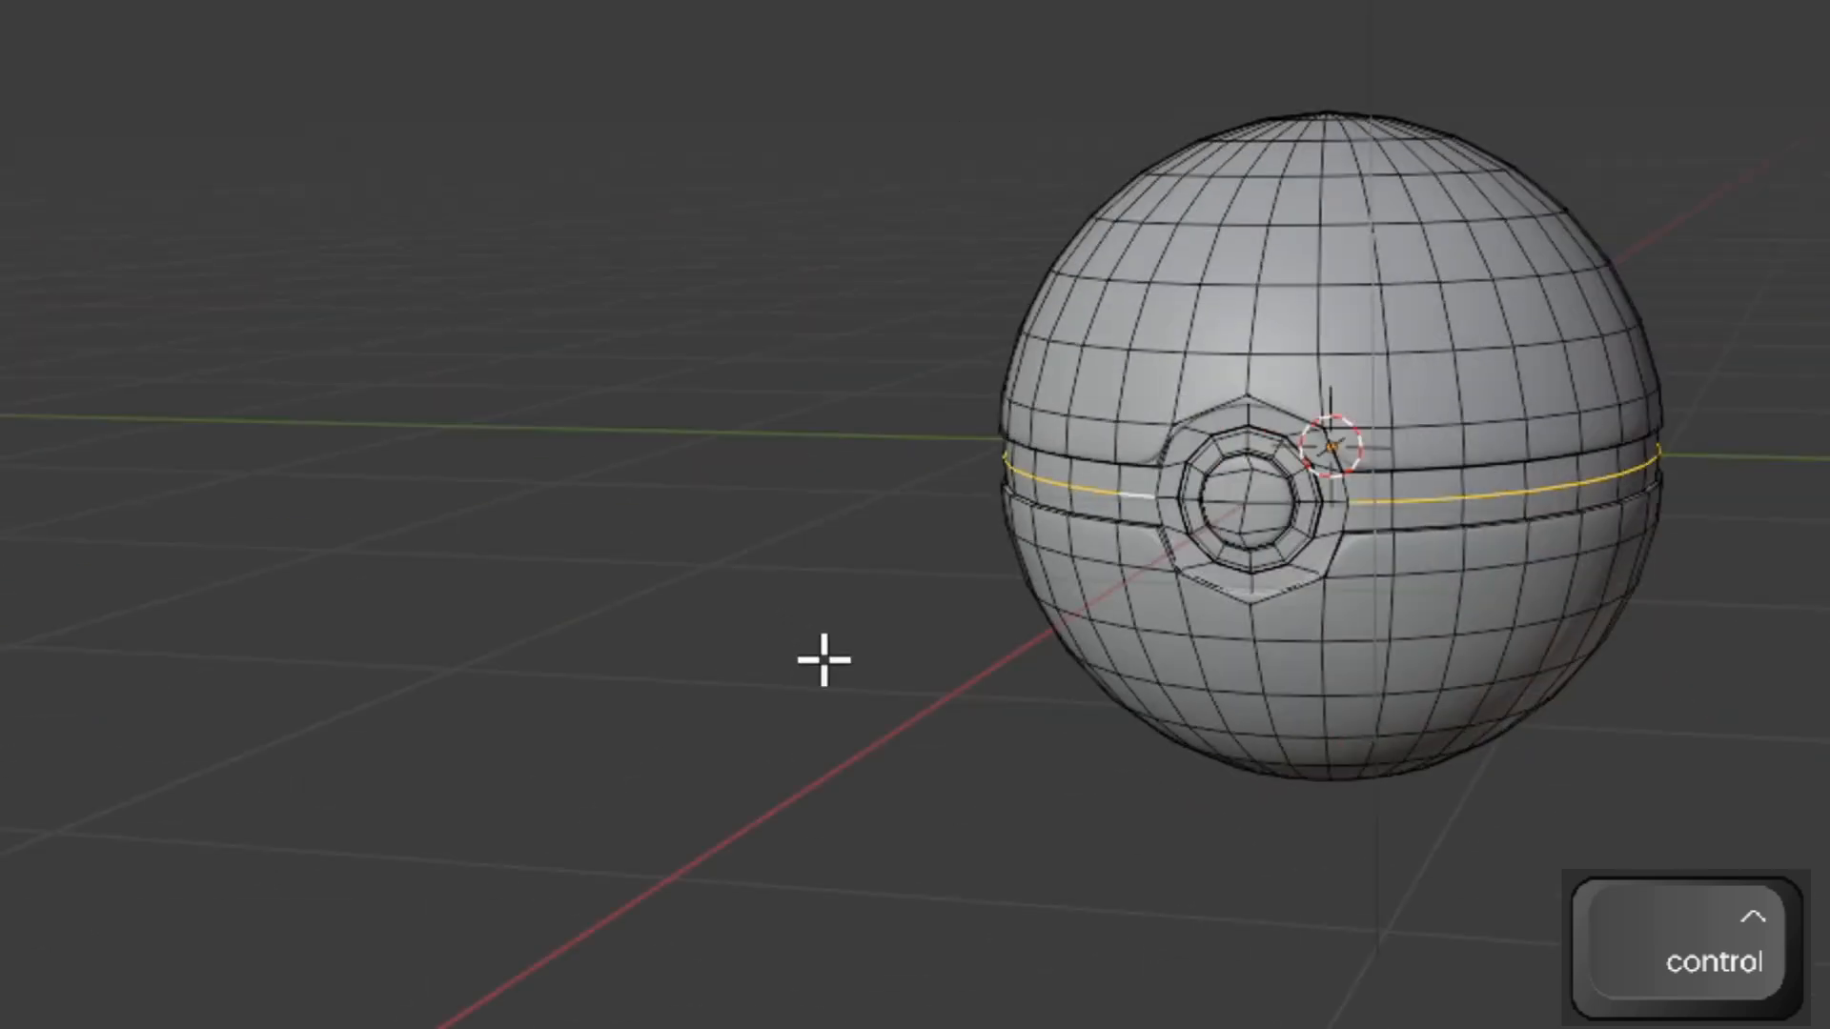
Bevel the band's selected middle edges by about 0.004 m into a narrow strip and switch to face selection.
{"action": "scroll", "coordinate": [826, 658], "scroll_direction": "up", "scroll_amount": 10}
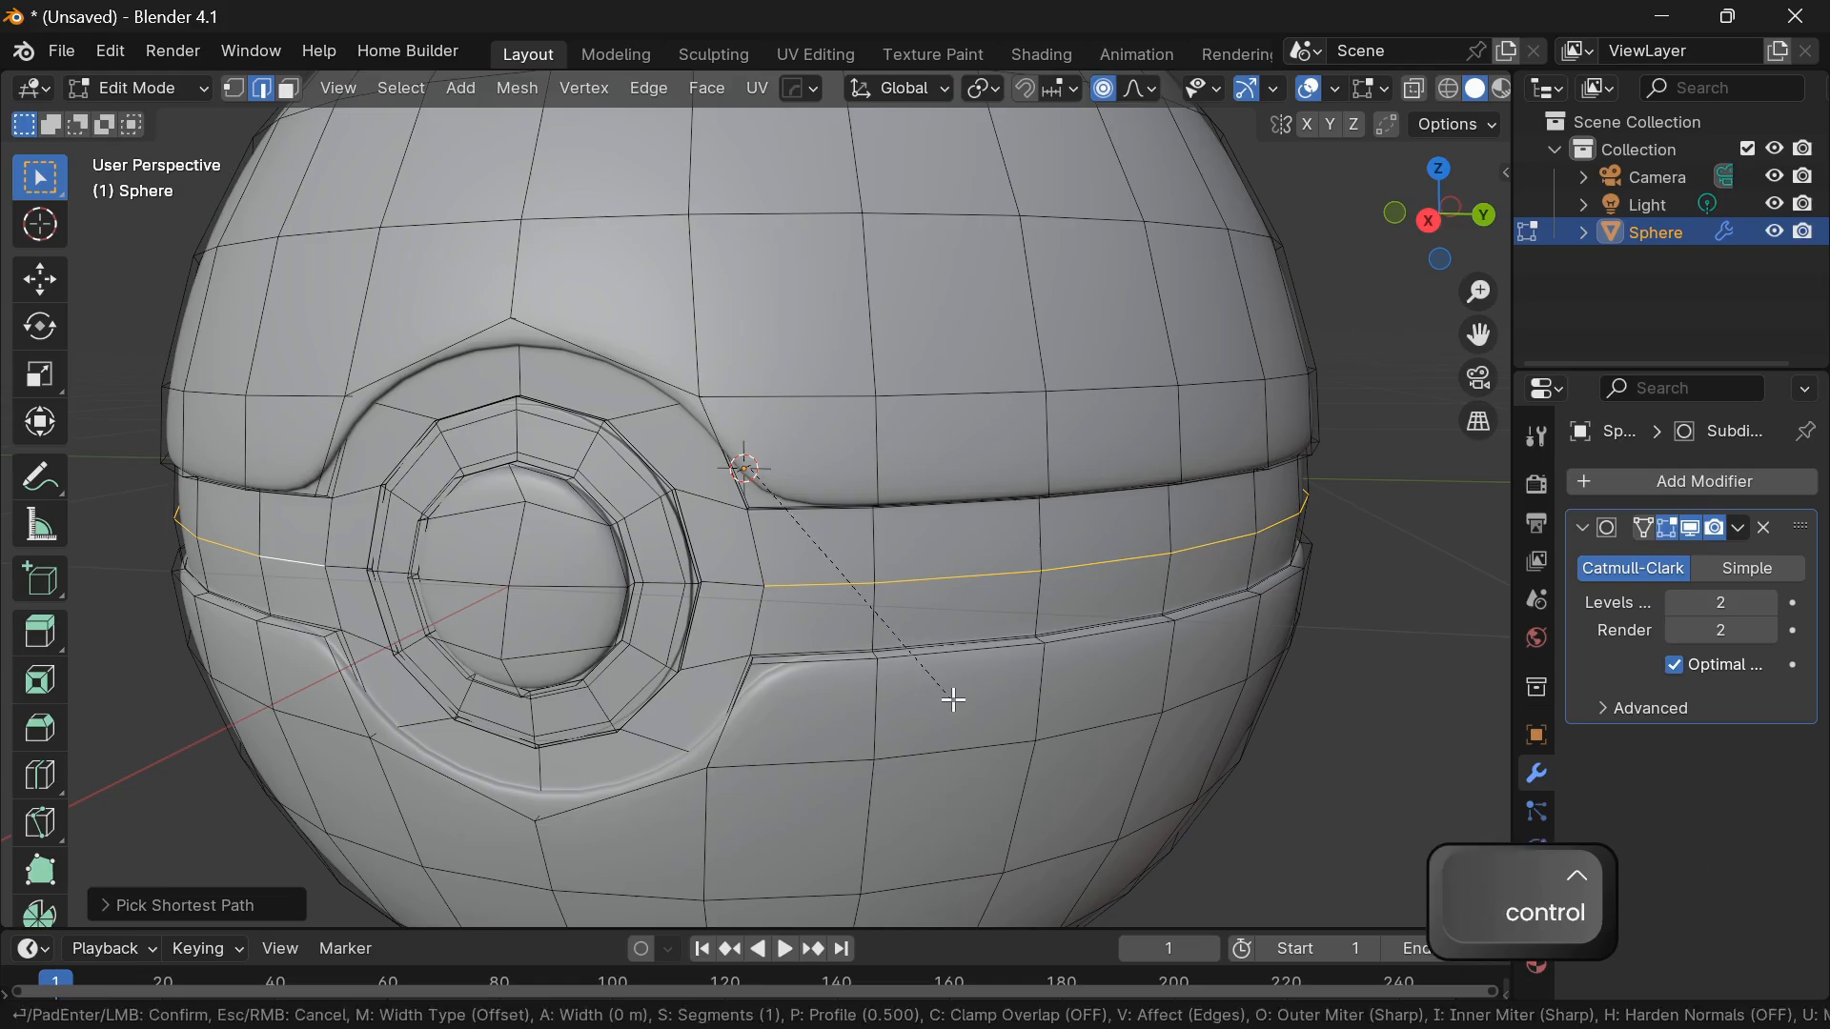
{"action": "key", "text": "ctrl+b"}
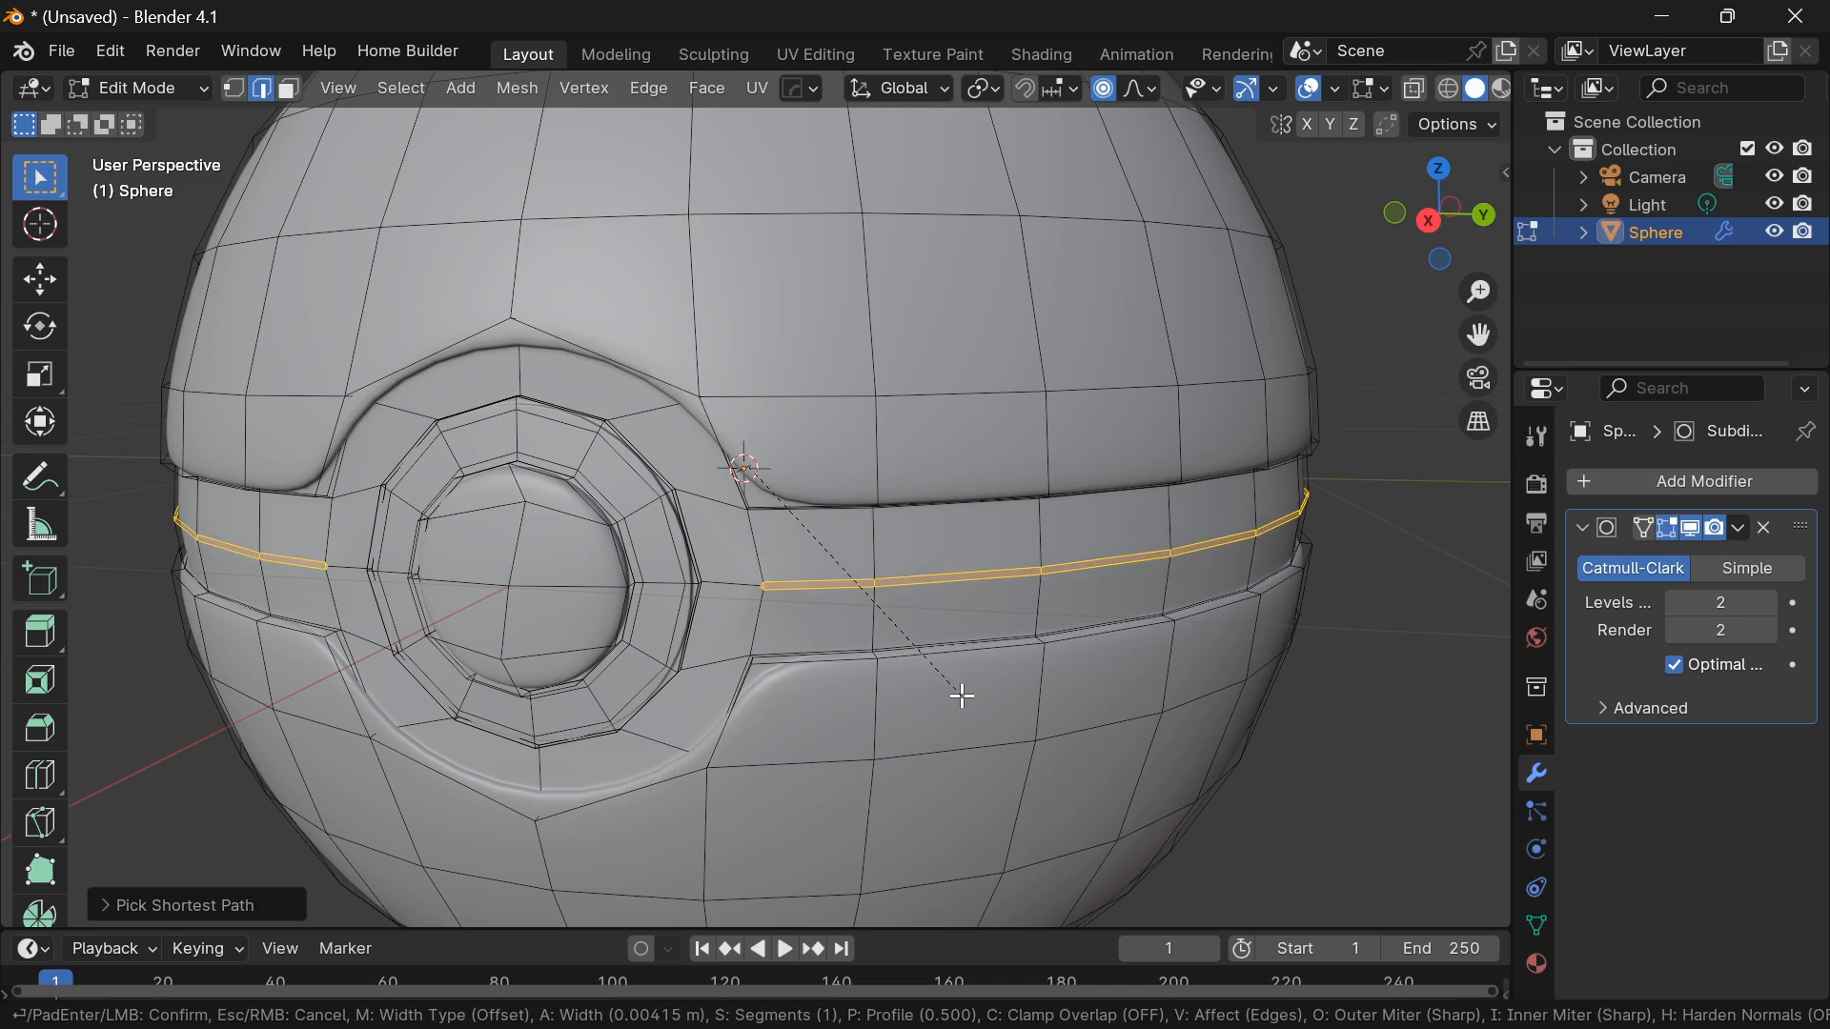
{"action": "key", "text": "3"}
Extrude the narrow strip about 0.0035 m inward along its normals and return to Object Mode.
{"action": "right_click", "coordinate": [727, 665]}
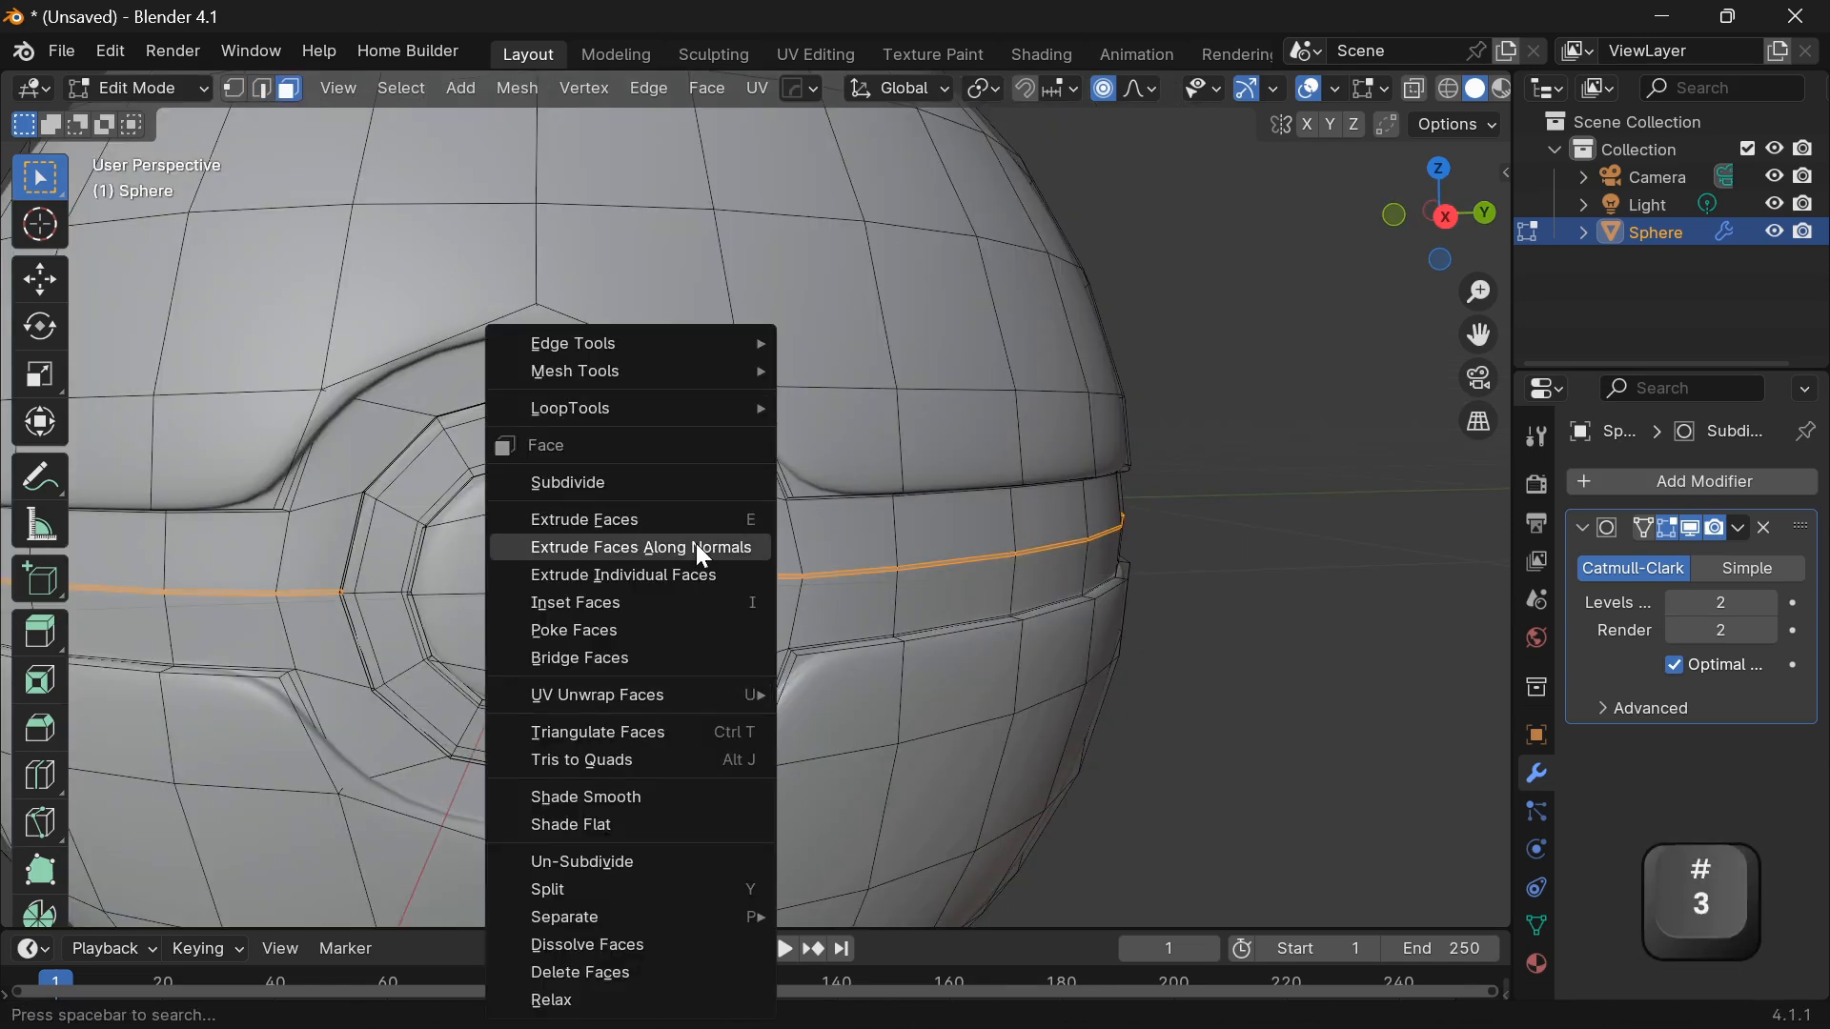
{"action": "left_click", "coordinate": [702, 555]}
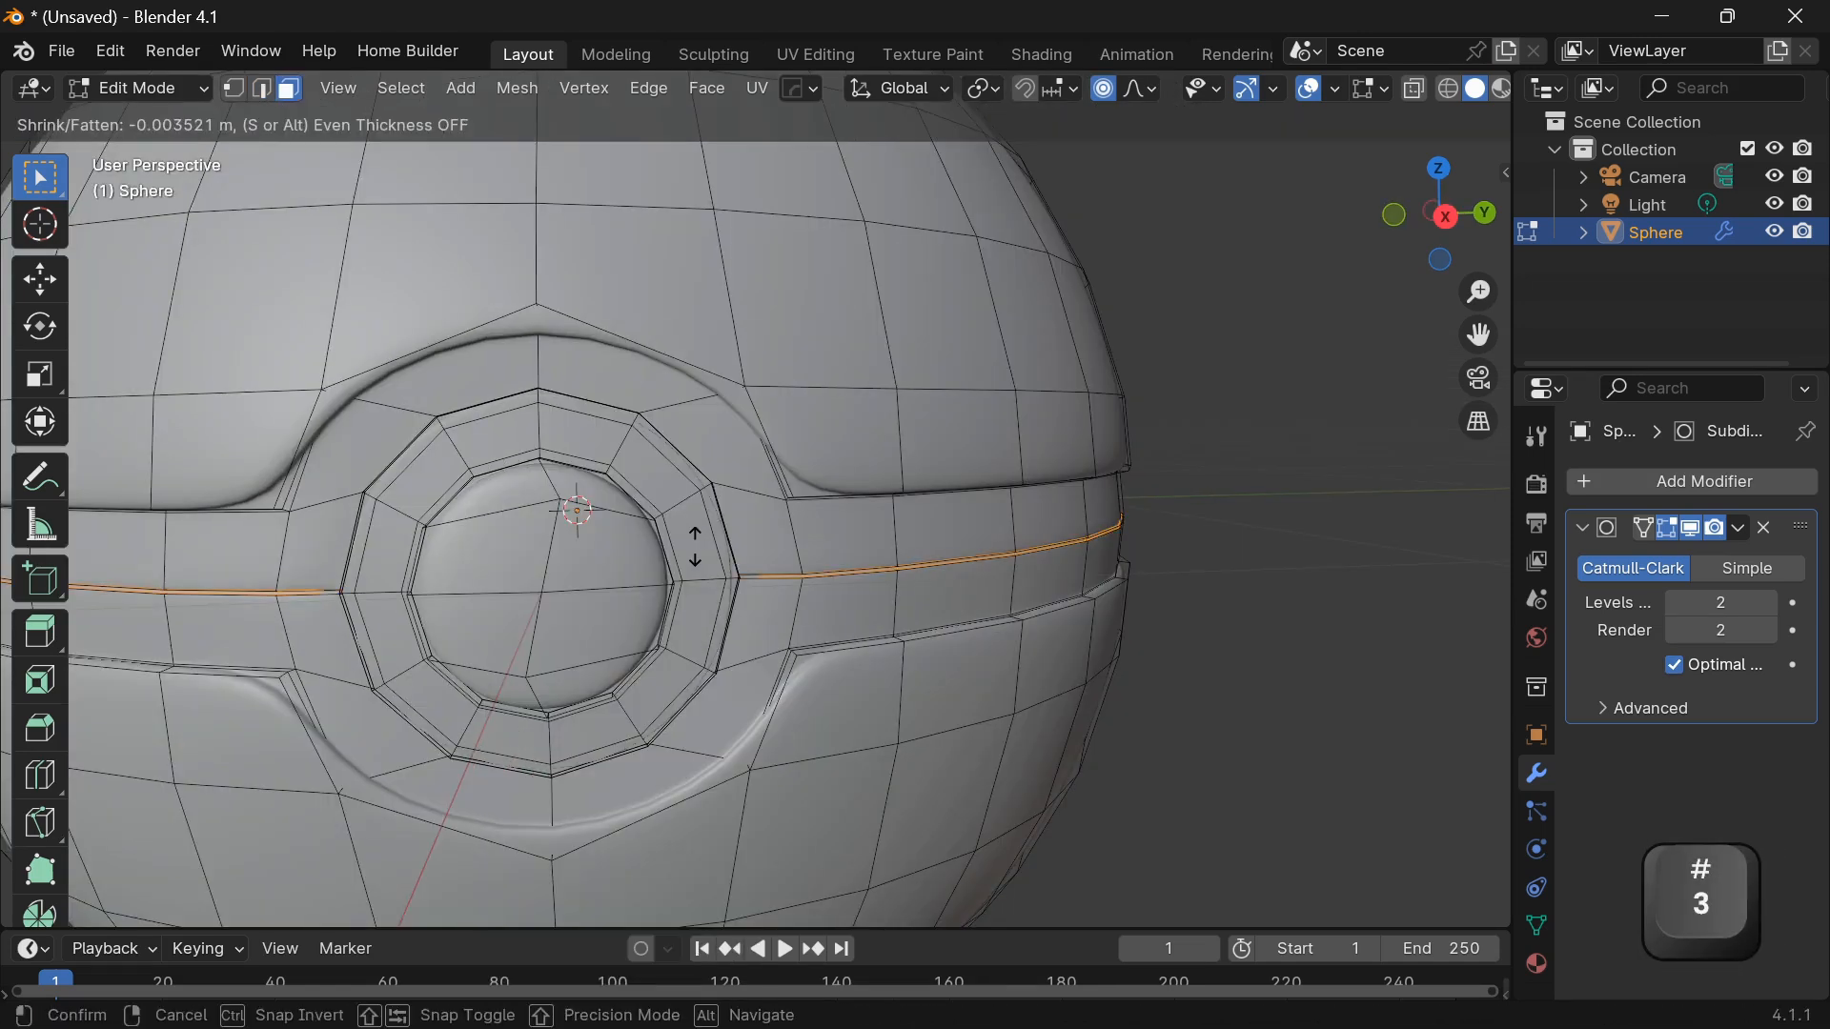
{"action": "left_click", "coordinate": [697, 539]}
{"action": "key", "text": "Tab"}
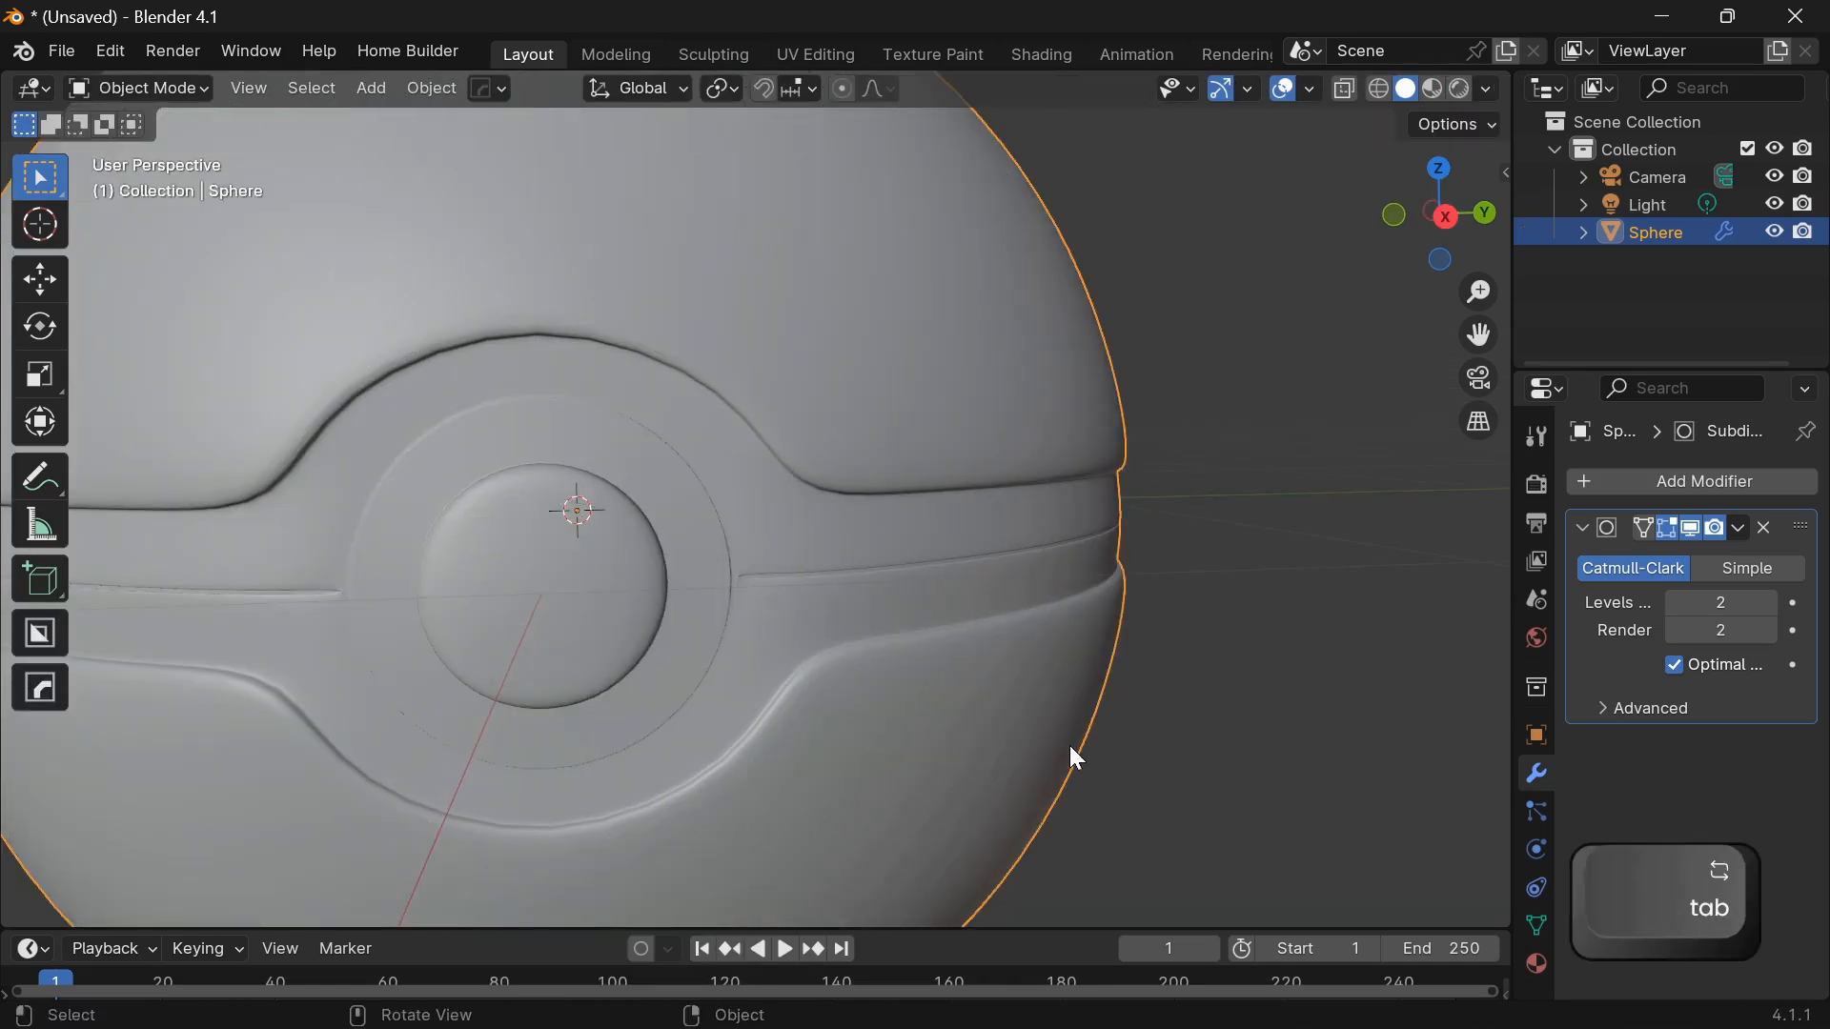
Examine the groove along the band where it meets the ring around the centre button.
{"action": "scroll", "coordinate": [1069, 745], "scroll_direction": "down", "scroll_amount": 3}
{"action": "left_click", "coordinate": [1147, 715]}
{"action": "middle_click_drag", "start_coordinate": [1147, 715], "coordinate": [1025, 652]}
{"action": "scroll", "coordinate": [914, 730], "scroll_direction": "up", "scroll_amount": 3}
{"action": "scroll", "coordinate": [854, 648], "scroll_direction": "up", "scroll_amount": 2}
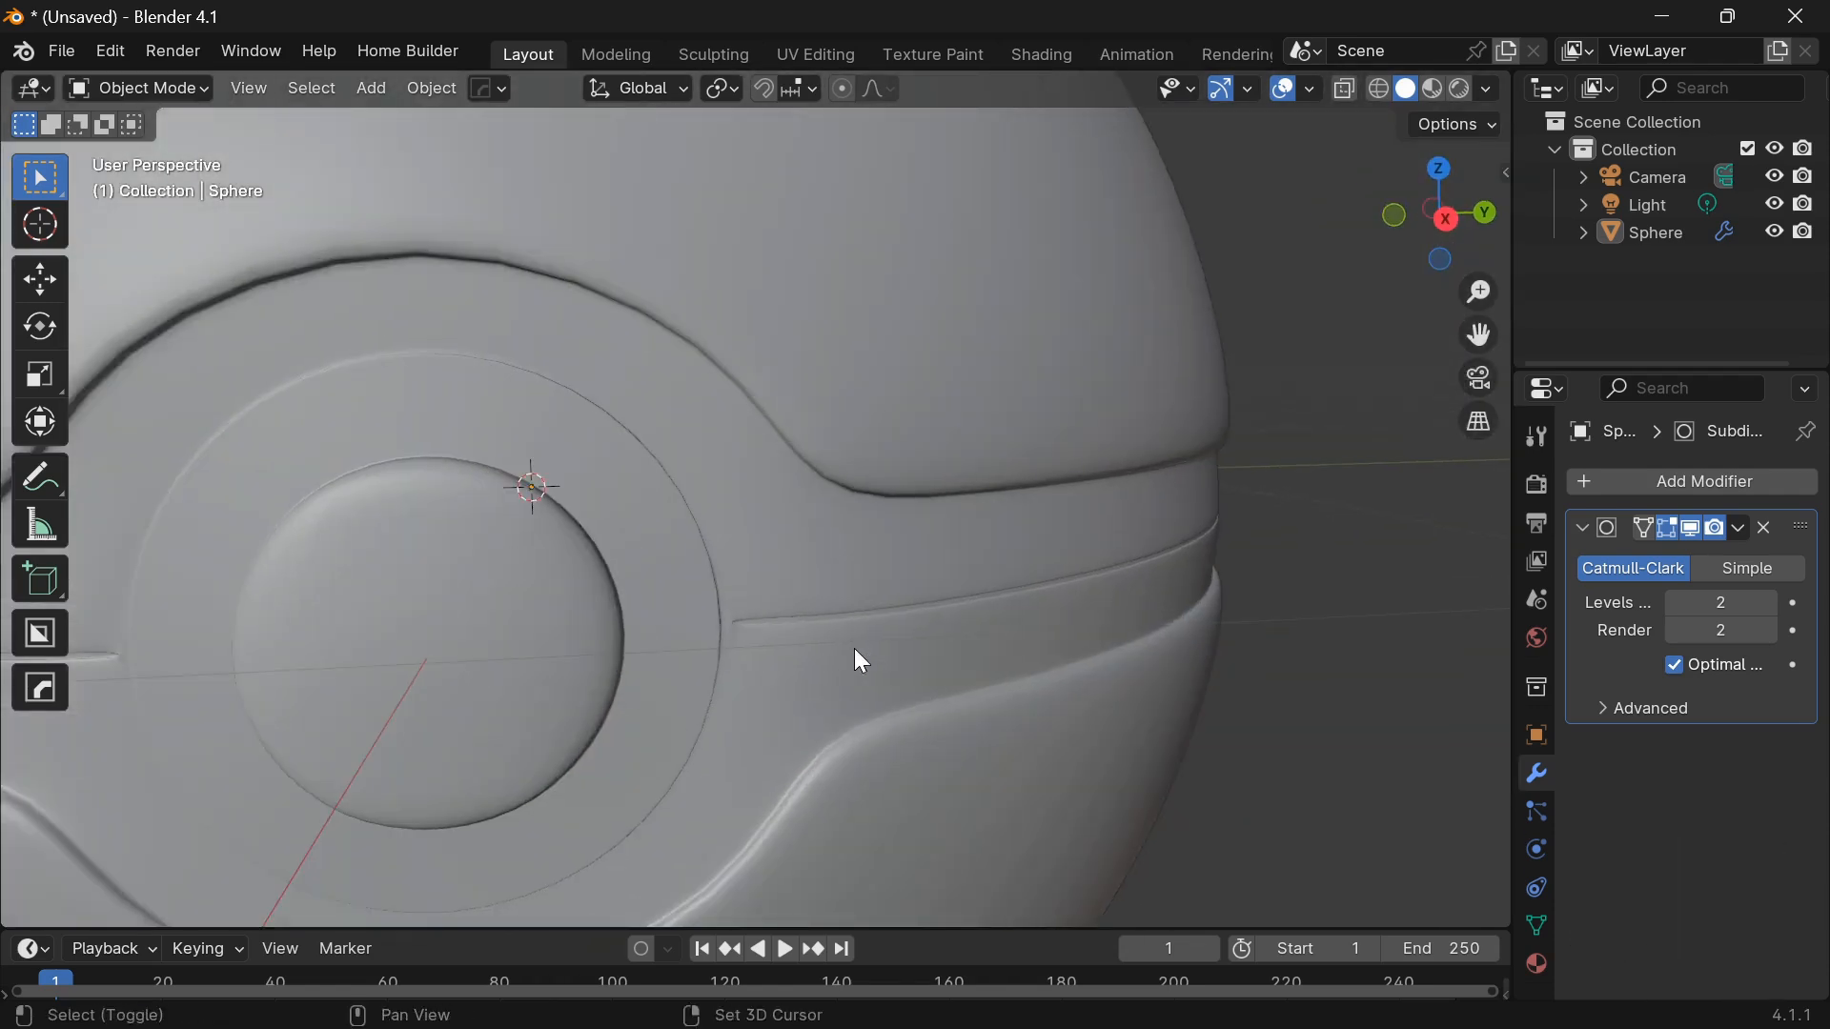
{"action": "middle_click_drag", "start_coordinate": [854, 650], "coordinate": [963, 654], "text": "shift"}
{"action": "middle_click_drag", "start_coordinate": [963, 654], "coordinate": [837, 654]}
{"action": "scroll", "coordinate": [837, 654], "scroll_direction": "up", "scroll_amount": 2}
Undo the groove extrusion to get back to Edit Mode with the narrow strip selected.
{"action": "key", "text": "ctrl+z"}
{"action": "key", "text": "ctrl+z"}
{"action": "key", "text": "ctrl+z"}
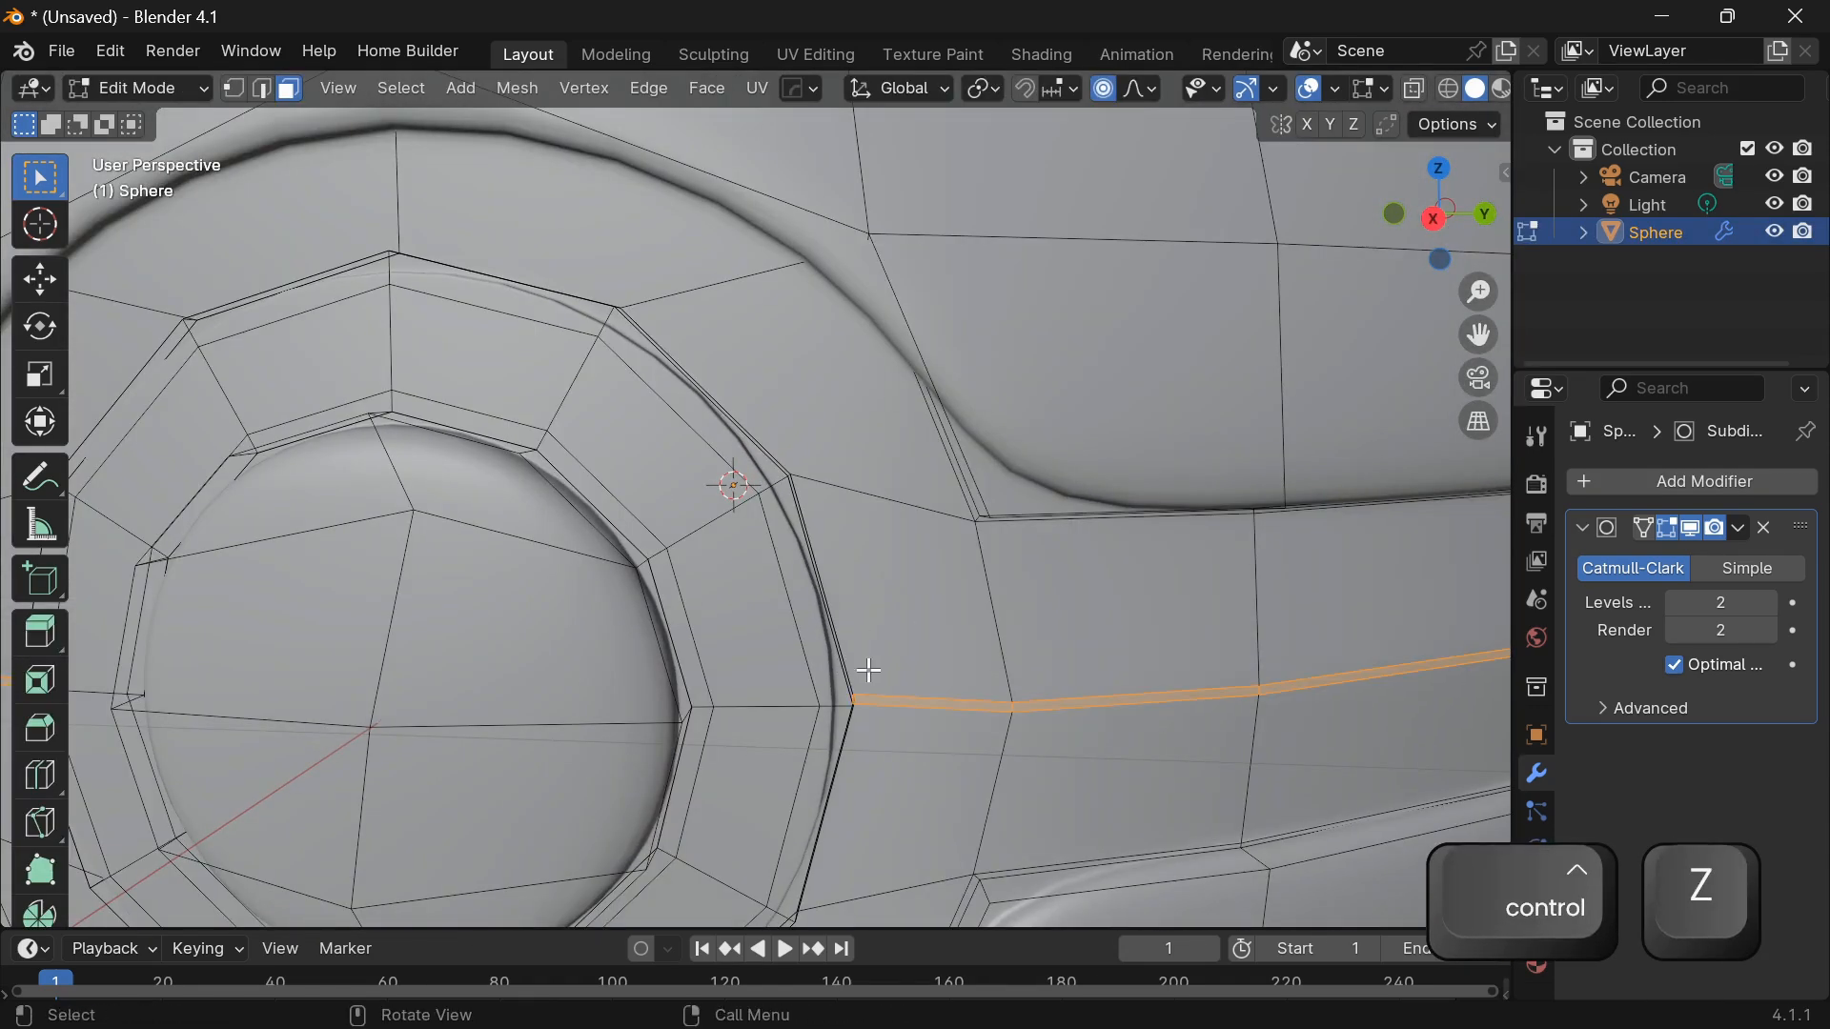
Add a loop cut around the button's outer ring and slide it close to the ring's edge.
{"action": "key", "text": "ctrl+r"}
{"action": "left_click", "coordinate": [898, 521]}
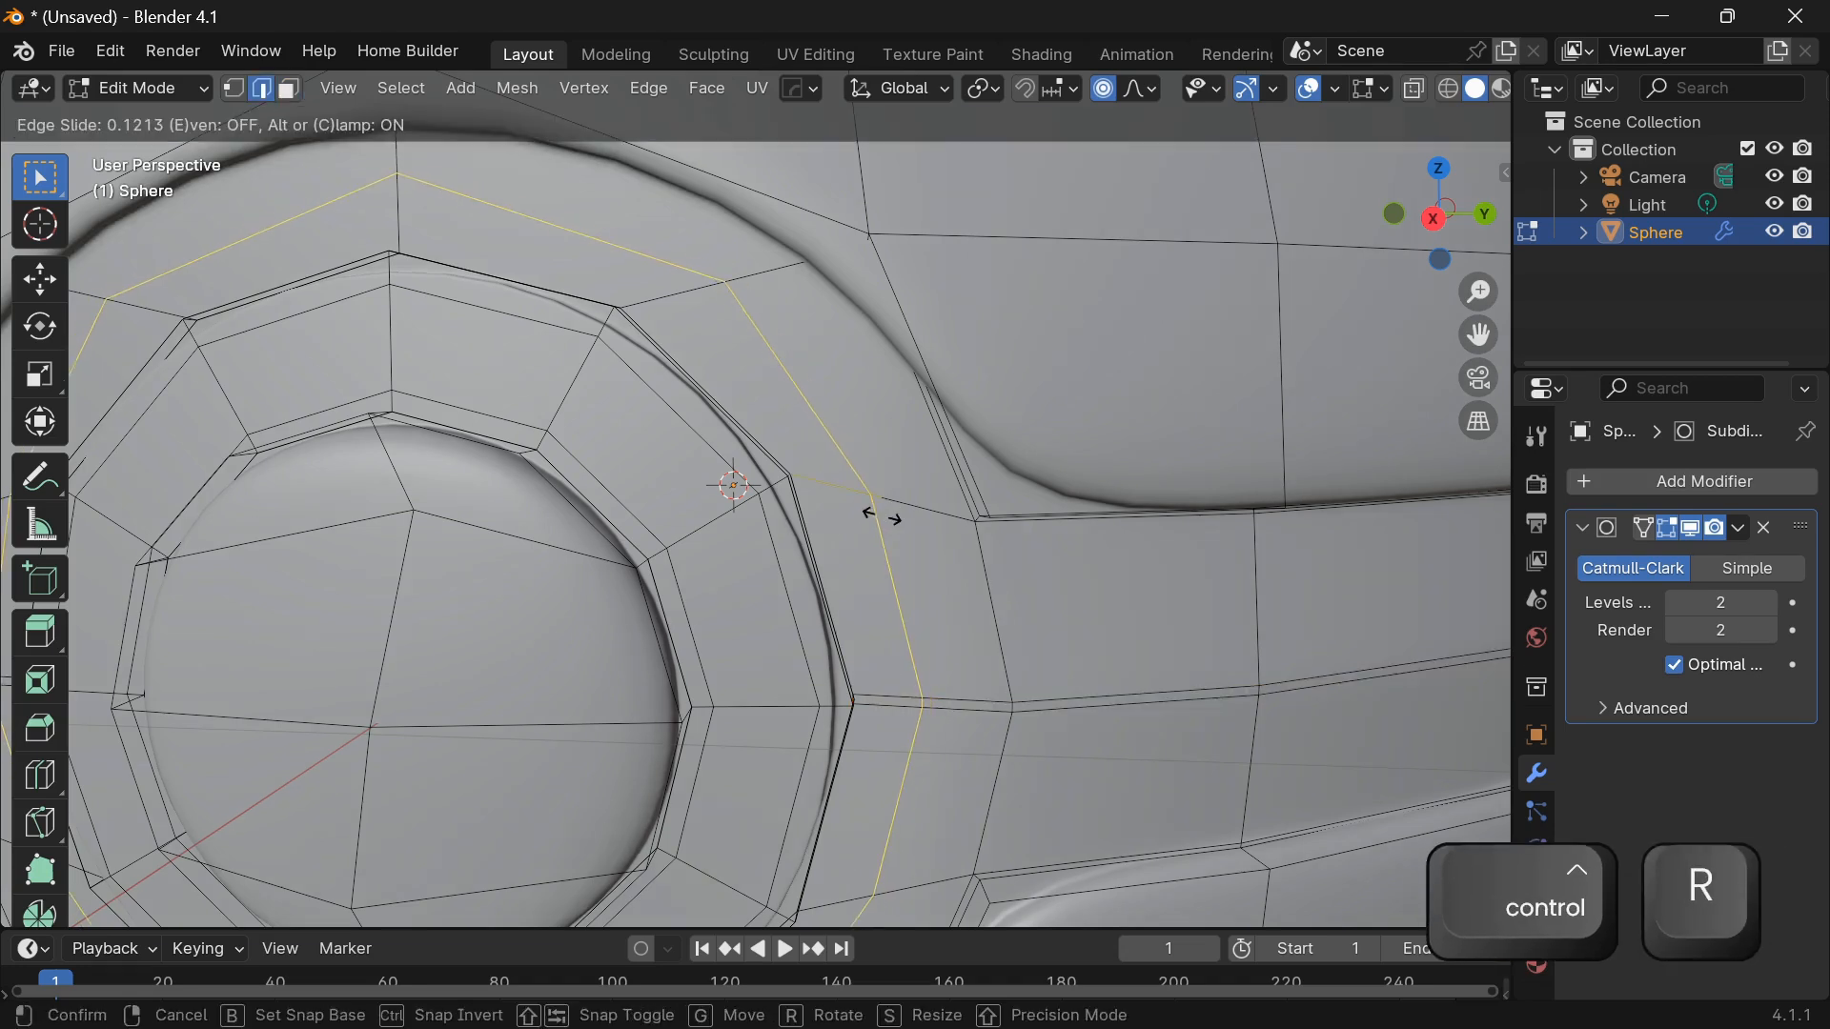
{"action": "left_click", "coordinate": [796, 571]}
Select the narrow faces along the upper half of the ring around the centre button.
{"action": "key", "text": "3"}
{"action": "middle_click_drag", "start_coordinate": [833, 604], "coordinate": [1020, 722], "text": "shift"}
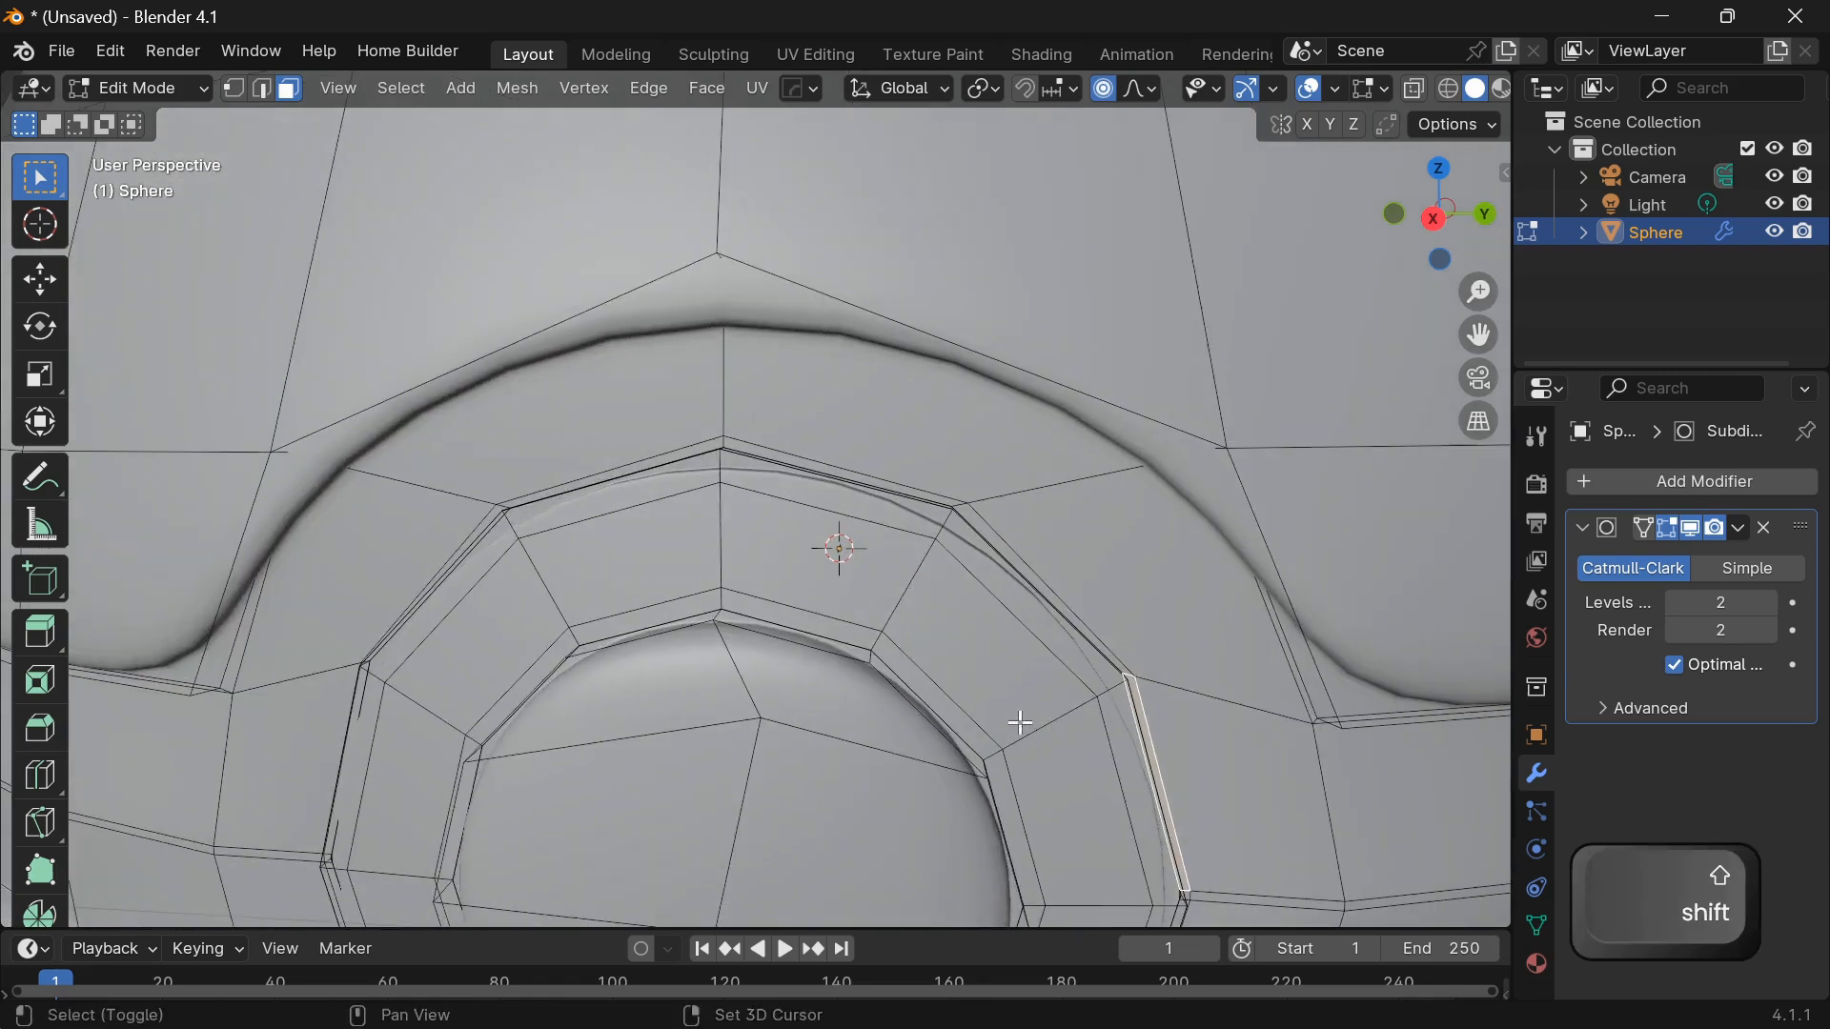
{"action": "left_click", "coordinate": [561, 488], "text": "ctrl"}
{"action": "middle_click_drag", "start_coordinate": [561, 488], "coordinate": [845, 427], "text": "shift"}
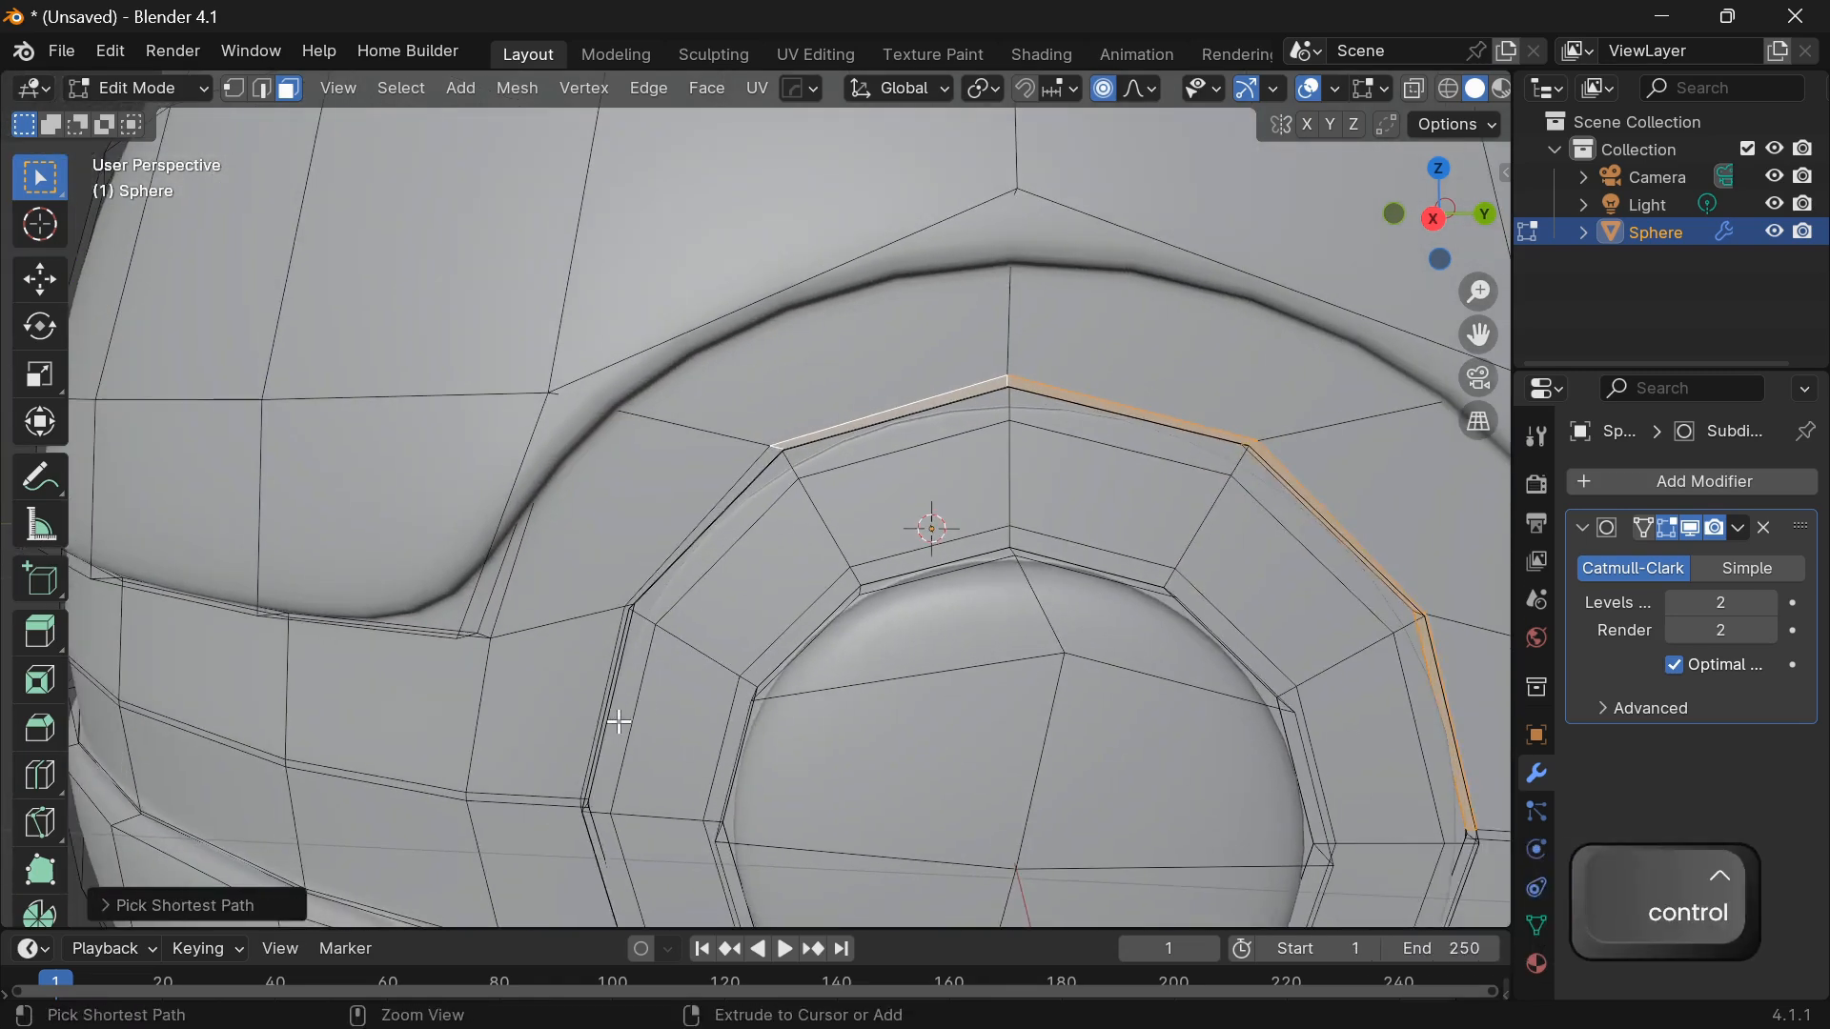
{"action": "left_click", "coordinate": [603, 716], "text": "ctrl"}
{"action": "middle_click_drag", "start_coordinate": [597, 720], "coordinate": [734, 656], "text": "shift"}
Extend the face selection from the ring along the narrow middle strip around the back of the ball.
{"action": "left_click", "coordinate": [560, 630], "text": "shift"}
{"action": "scroll", "coordinate": [734, 656], "scroll_direction": "down", "scroll_amount": 4}
{"action": "middle_click_drag", "start_coordinate": [539, 719], "coordinate": [734, 663], "text": "shift"}
{"action": "middle_click_drag", "start_coordinate": [734, 662], "coordinate": [822, 652]}
{"action": "left_click", "coordinate": [467, 566], "text": "ctrl"}
{"action": "middle_click_drag", "start_coordinate": [441, 576], "coordinate": [702, 633]}
{"action": "scroll", "coordinate": [743, 643], "scroll_direction": "up", "scroll_amount": 5}
{"action": "scroll", "coordinate": [752, 647], "scroll_direction": "down", "scroll_amount": 3}
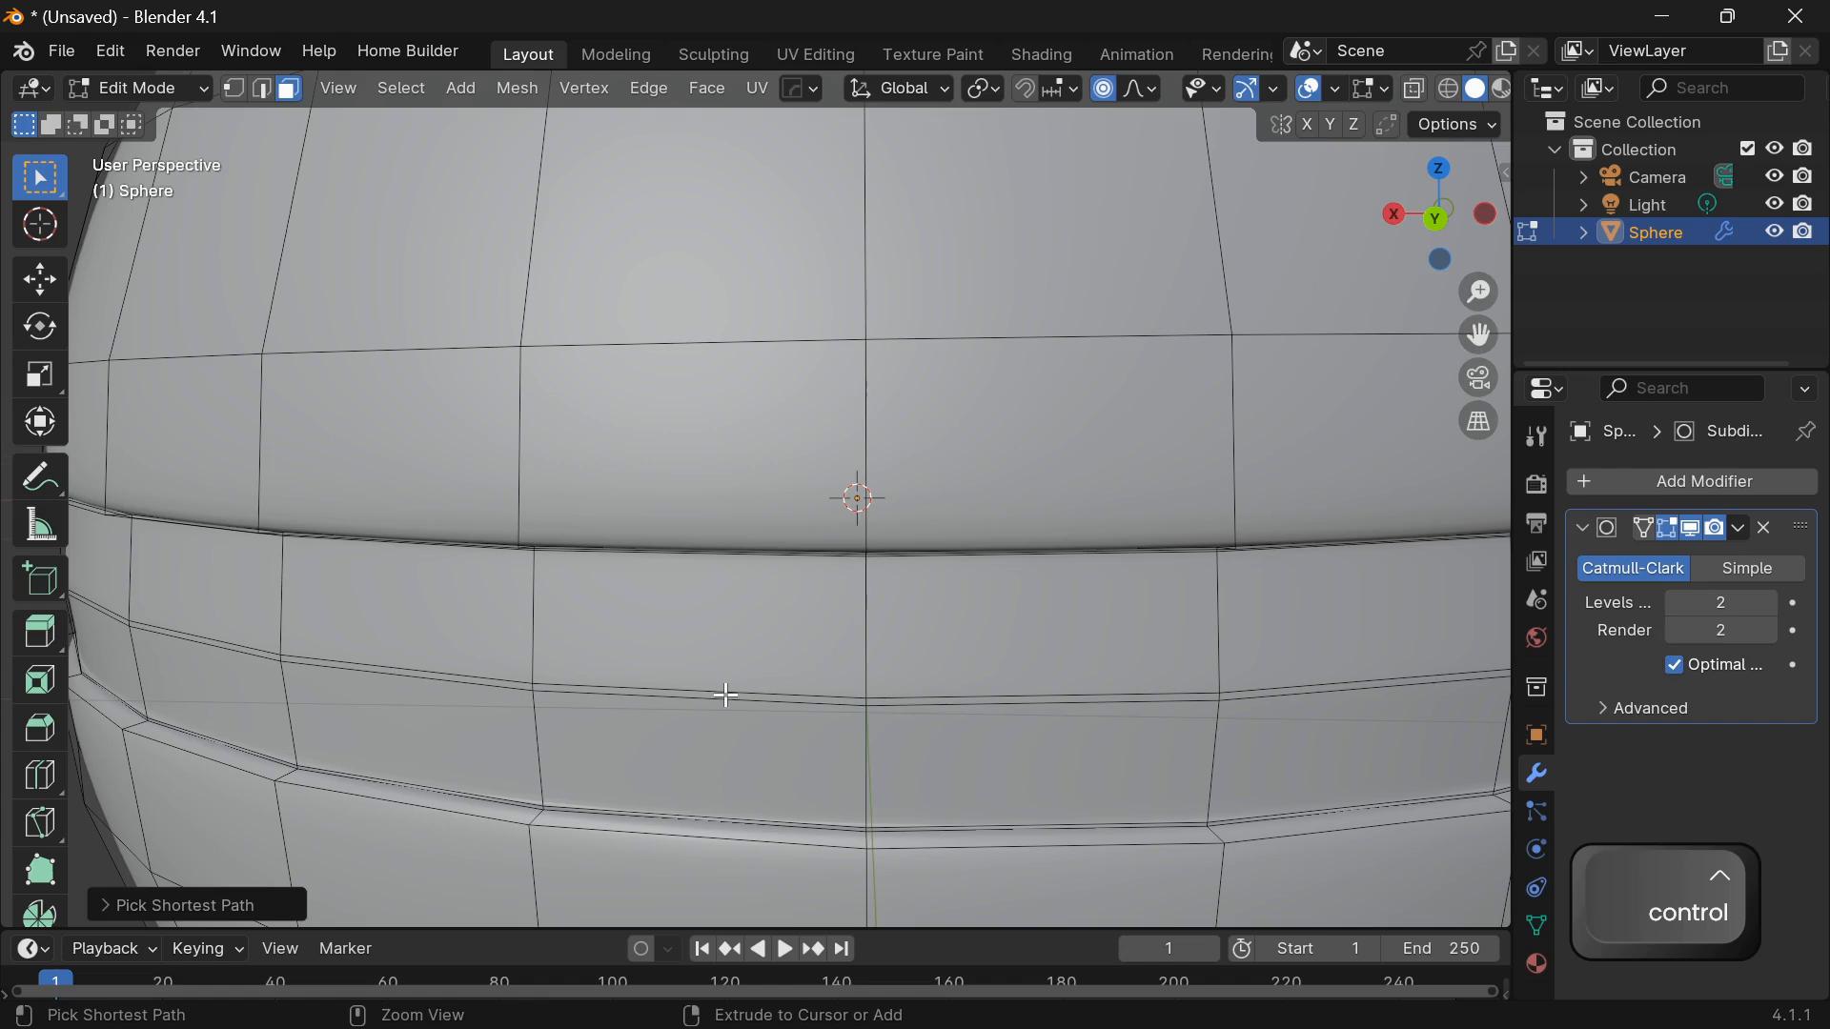
{"action": "left_click", "coordinate": [725, 694], "text": "ctrl"}
Complete the strip selection along the remaining side of the ball up to the ring around the button.
{"action": "middle_click_drag", "start_coordinate": [534, 678], "coordinate": [848, 601]}
{"action": "scroll", "coordinate": [728, 617], "scroll_direction": "down", "scroll_amount": 5}
{"action": "scroll", "coordinate": [940, 540], "scroll_direction": "up", "scroll_amount": 2}
{"action": "middle_click_drag", "start_coordinate": [1054, 540], "coordinate": [882, 572]}
{"action": "scroll", "coordinate": [1018, 577], "scroll_direction": "up", "scroll_amount": 2}
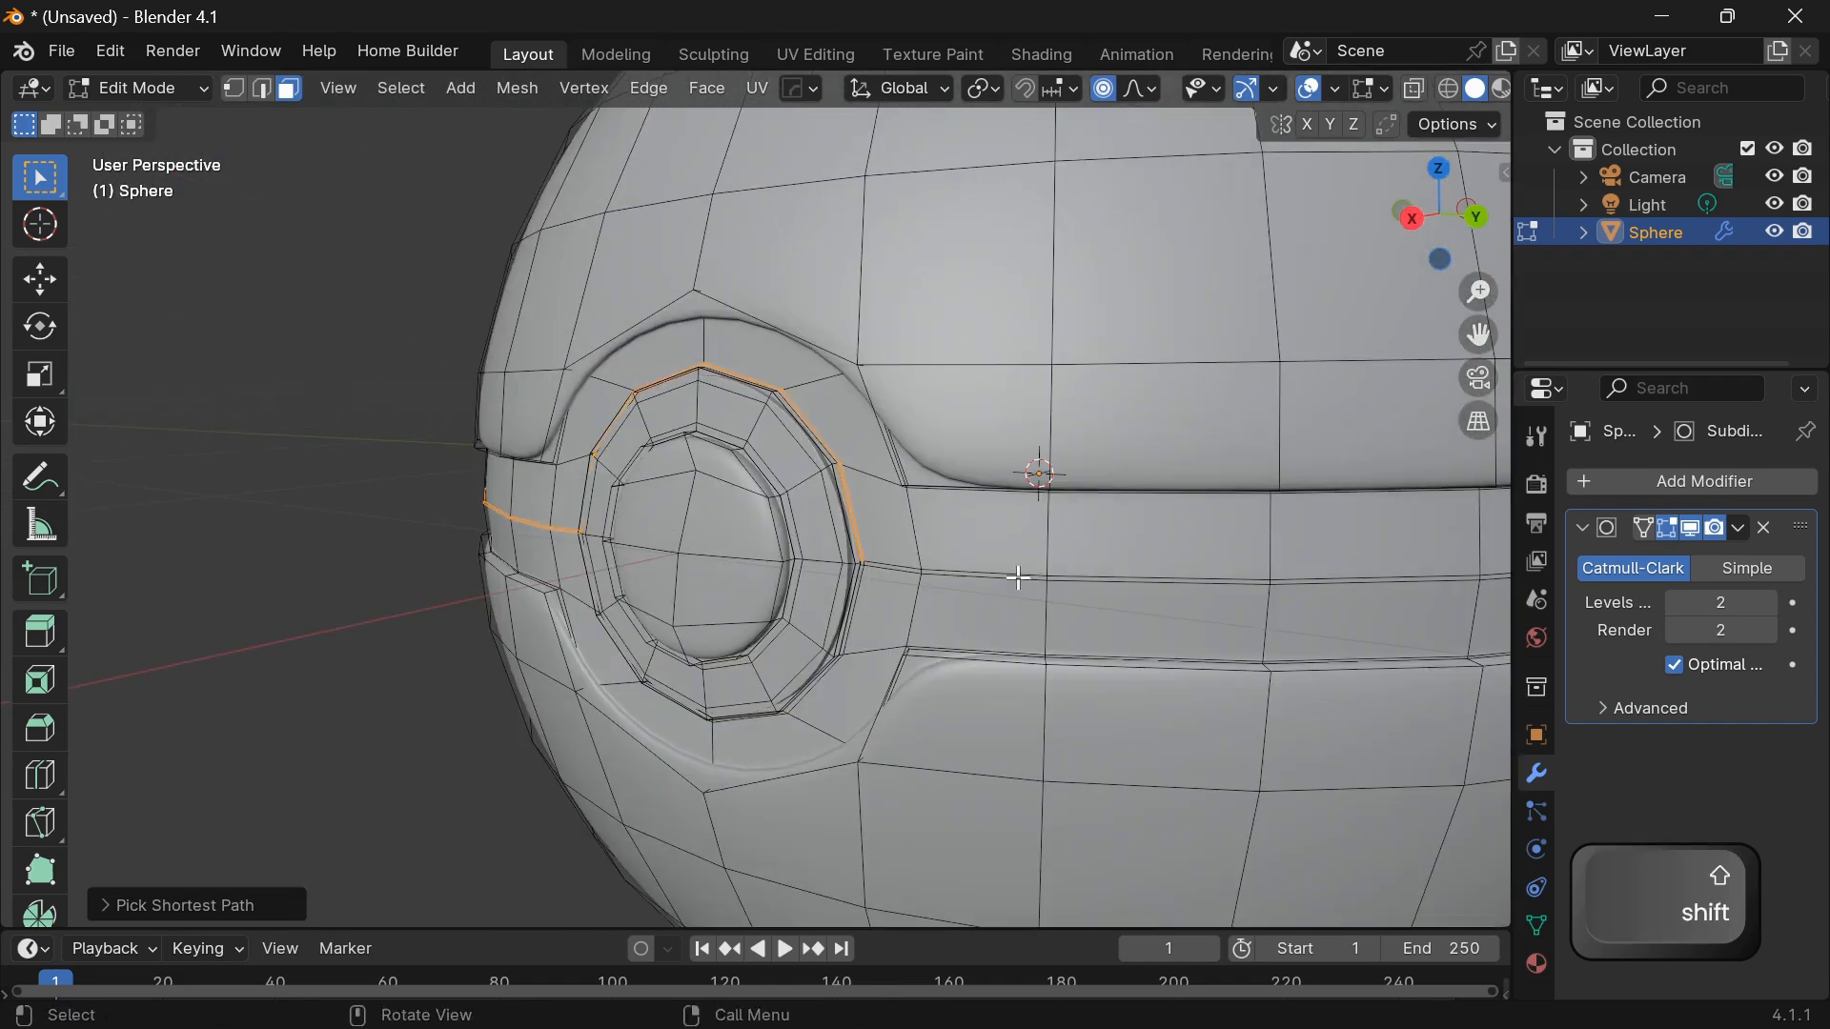
{"action": "middle_click_drag", "start_coordinate": [1019, 578], "coordinate": [821, 575], "text": "shift"}
{"action": "scroll", "coordinate": [820, 575], "scroll_direction": "up", "scroll_amount": 2}
{"action": "left_click", "coordinate": [653, 583], "text": "ctrl"}
Extrude the selected strip and upper ring faces about 0.0035 m inward along their normals.
{"action": "middle_click_drag", "start_coordinate": [653, 583], "coordinate": [735, 588]}
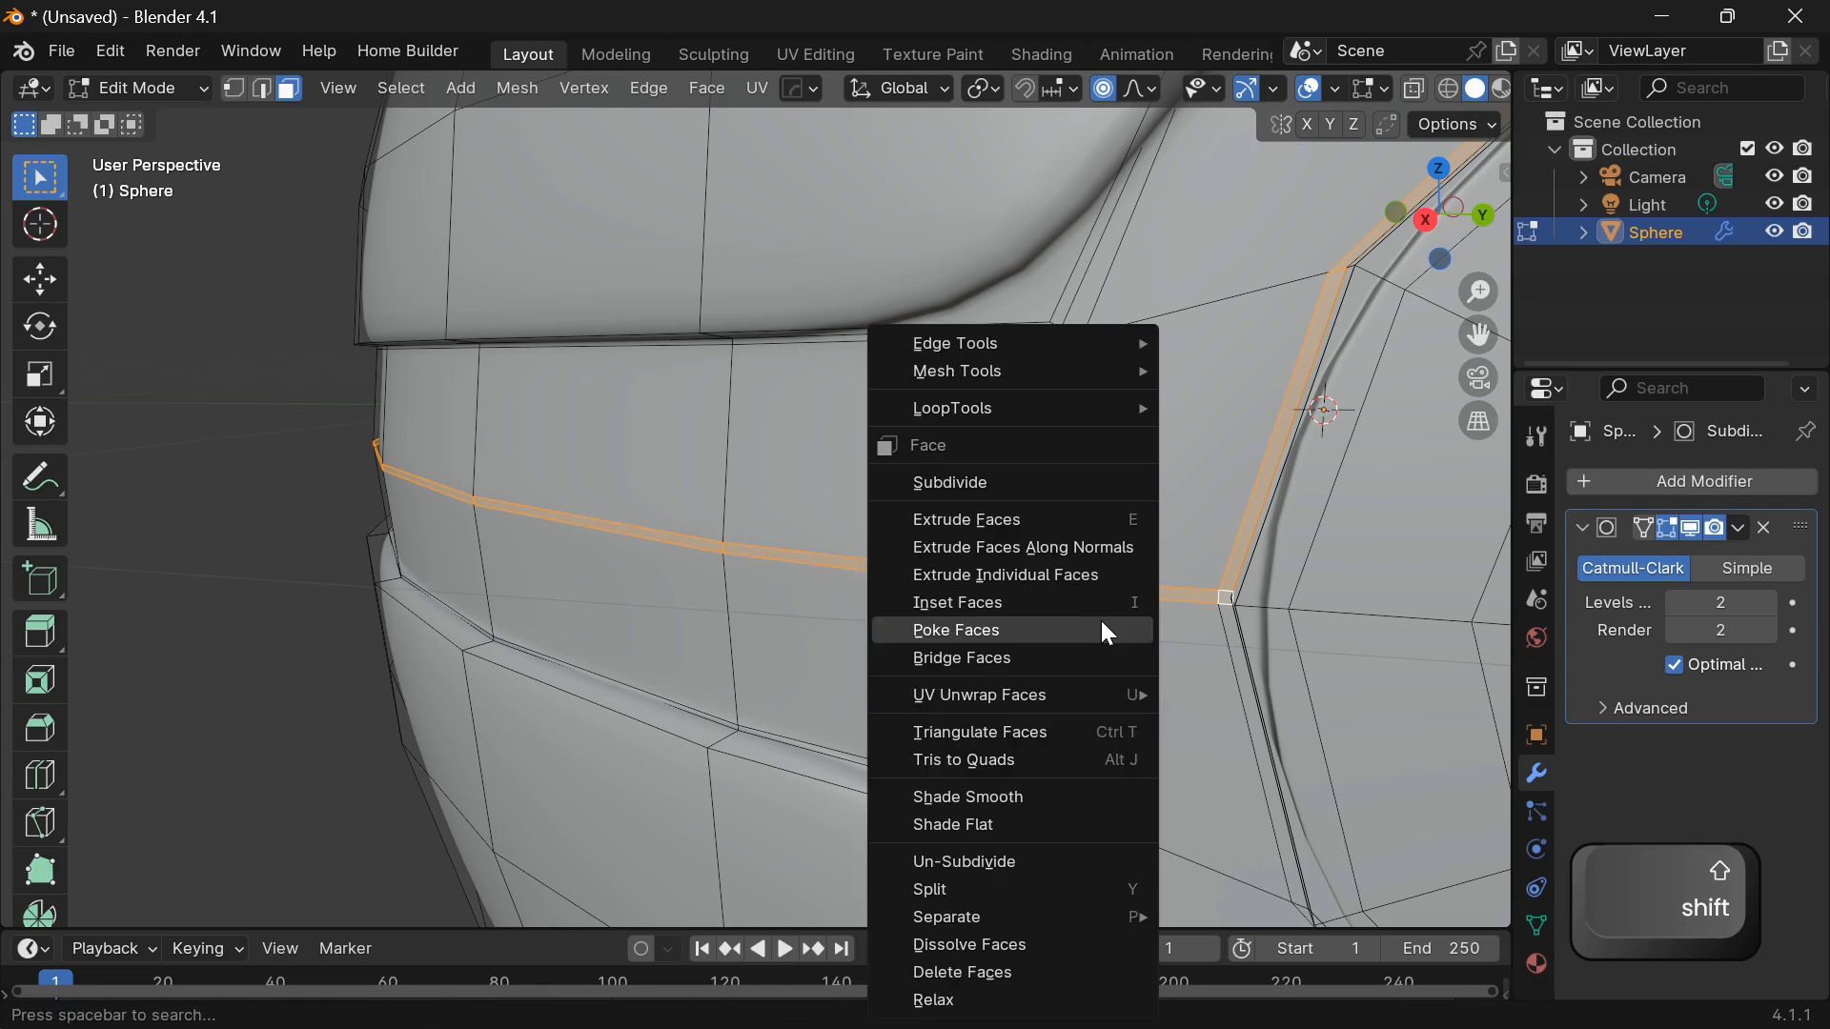
{"action": "left_click", "coordinate": [1073, 547]}
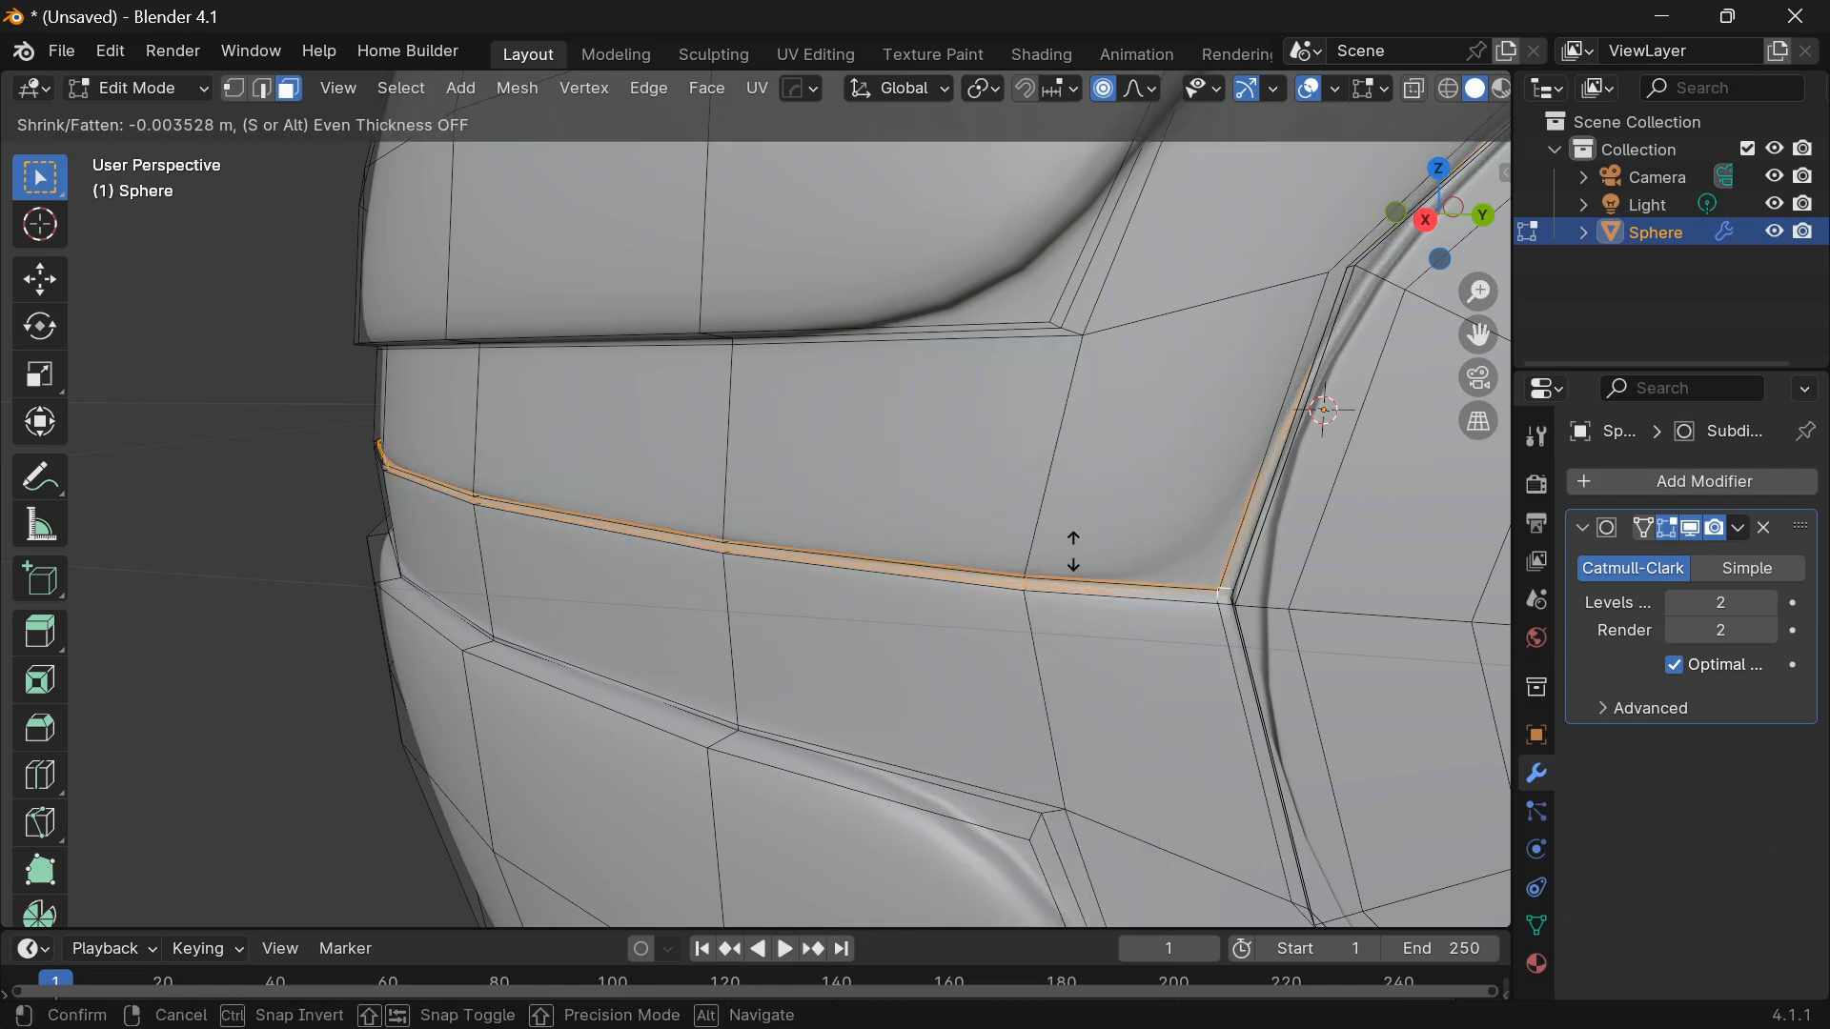
{"action": "left_click", "coordinate": [1071, 545]}
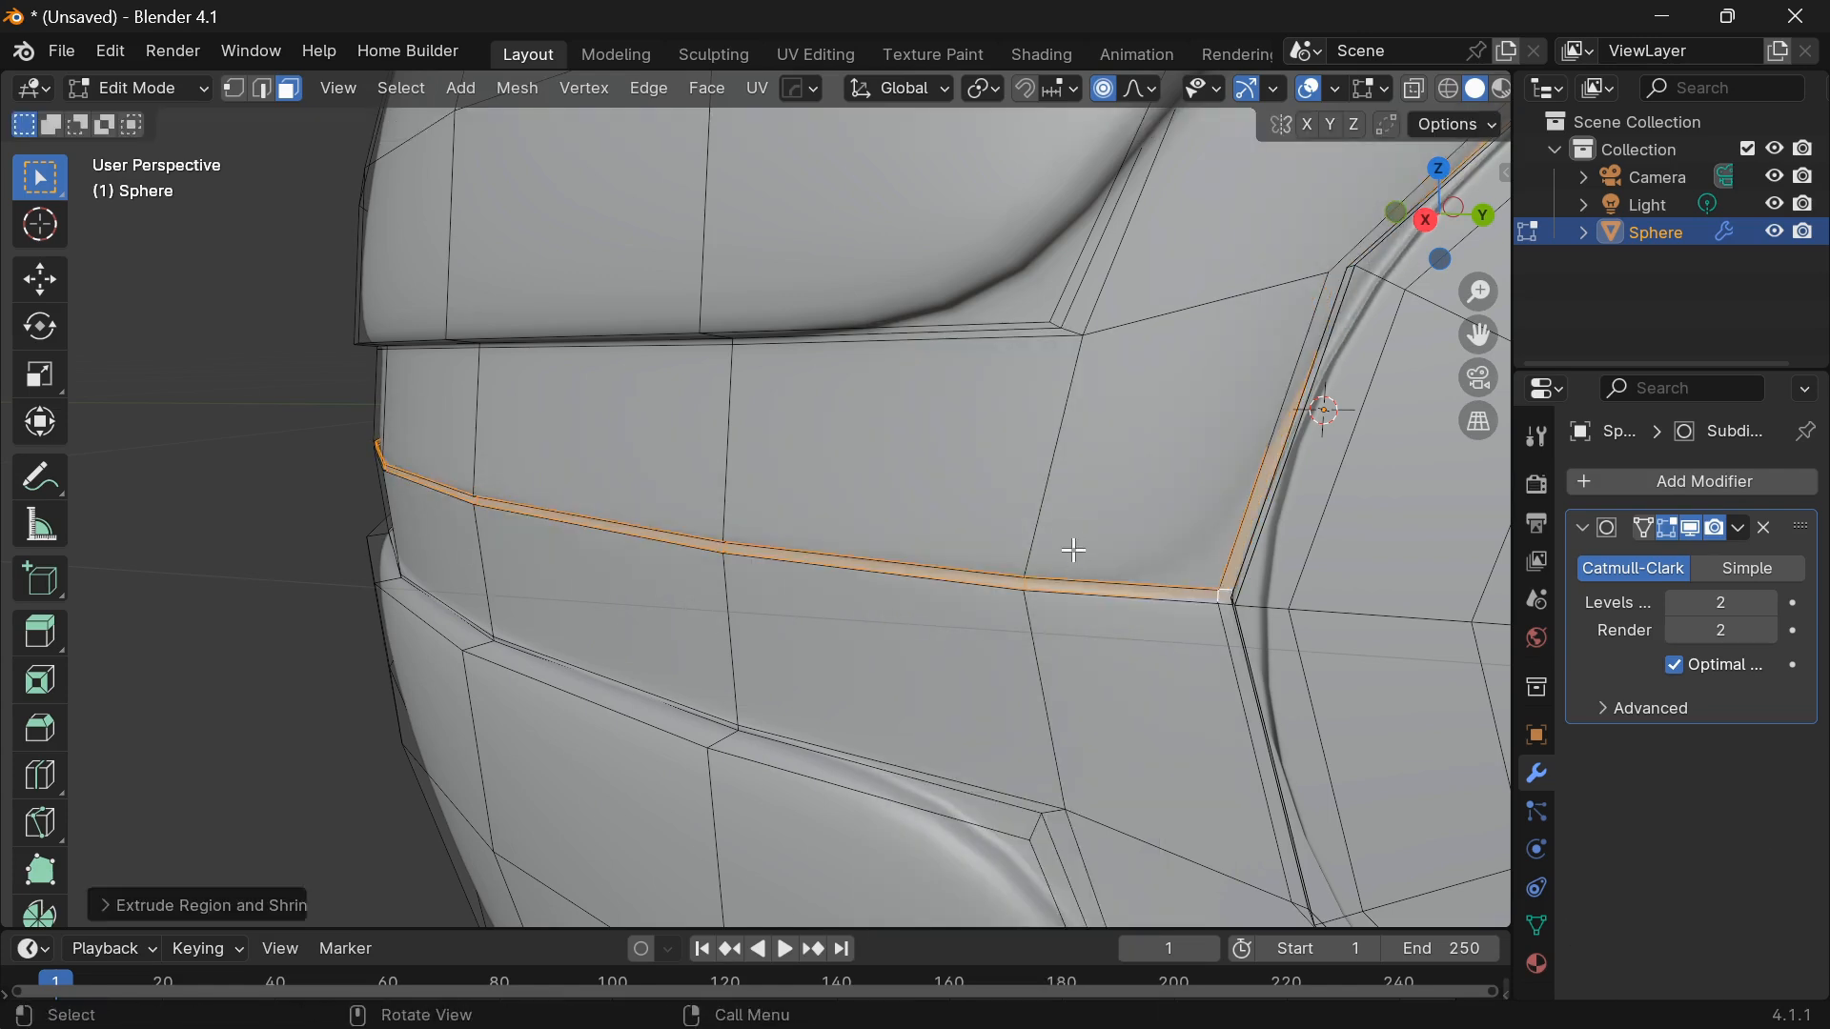
Inset the extruded groove faces slightly and return to the whole ball in object mode.
{"action": "key", "text": "i"}
{"action": "left_click", "coordinate": [1073, 548]}
{"action": "key", "text": "Tab"}
{"action": "scroll", "coordinate": [1152, 599], "scroll_direction": "down", "scroll_amount": 5}
{"action": "middle_click_drag", "start_coordinate": [1153, 598], "coordinate": [1037, 586], "text": "shift"}
{"action": "scroll", "coordinate": [1037, 586], "scroll_direction": "up", "scroll_amount": 3}
{"action": "key", "text": "Tab"}
{"action": "key", "text": "ctrl+z"}
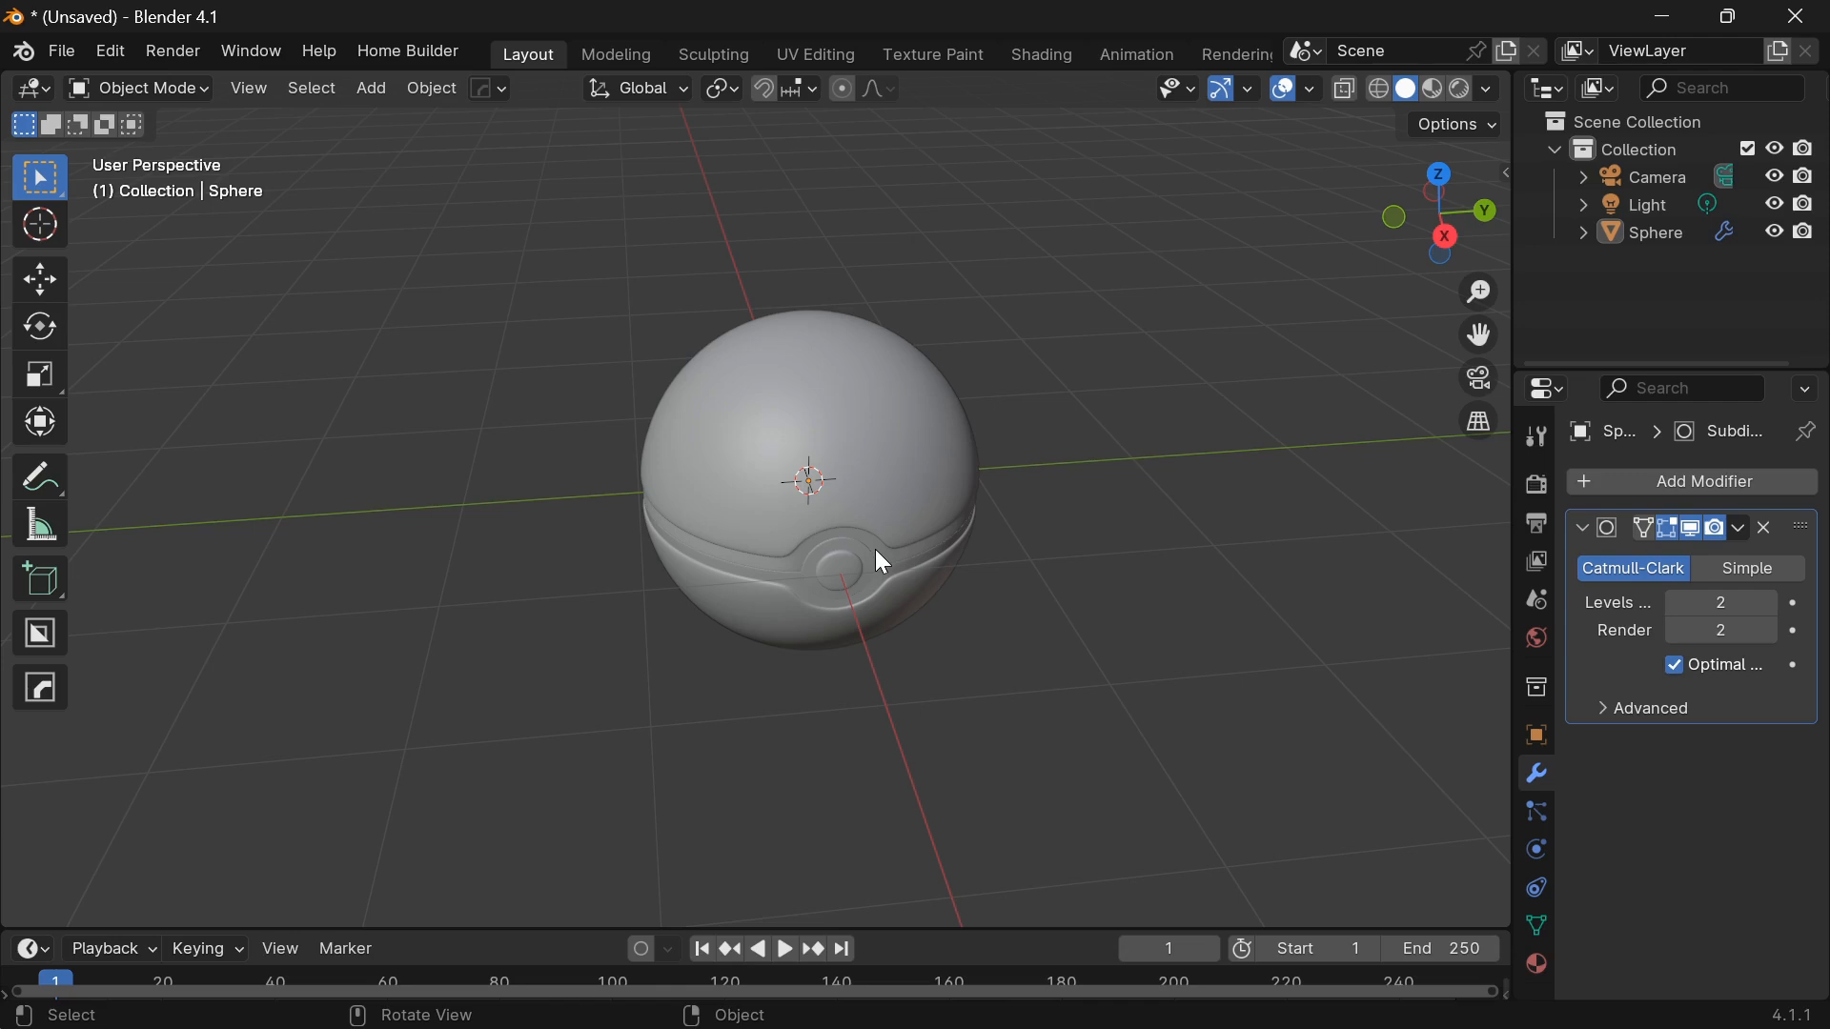
Duplicate the Poké Ball and place the copy beside the original along the Y axis.
{"action": "left_click", "coordinate": [875, 549]}
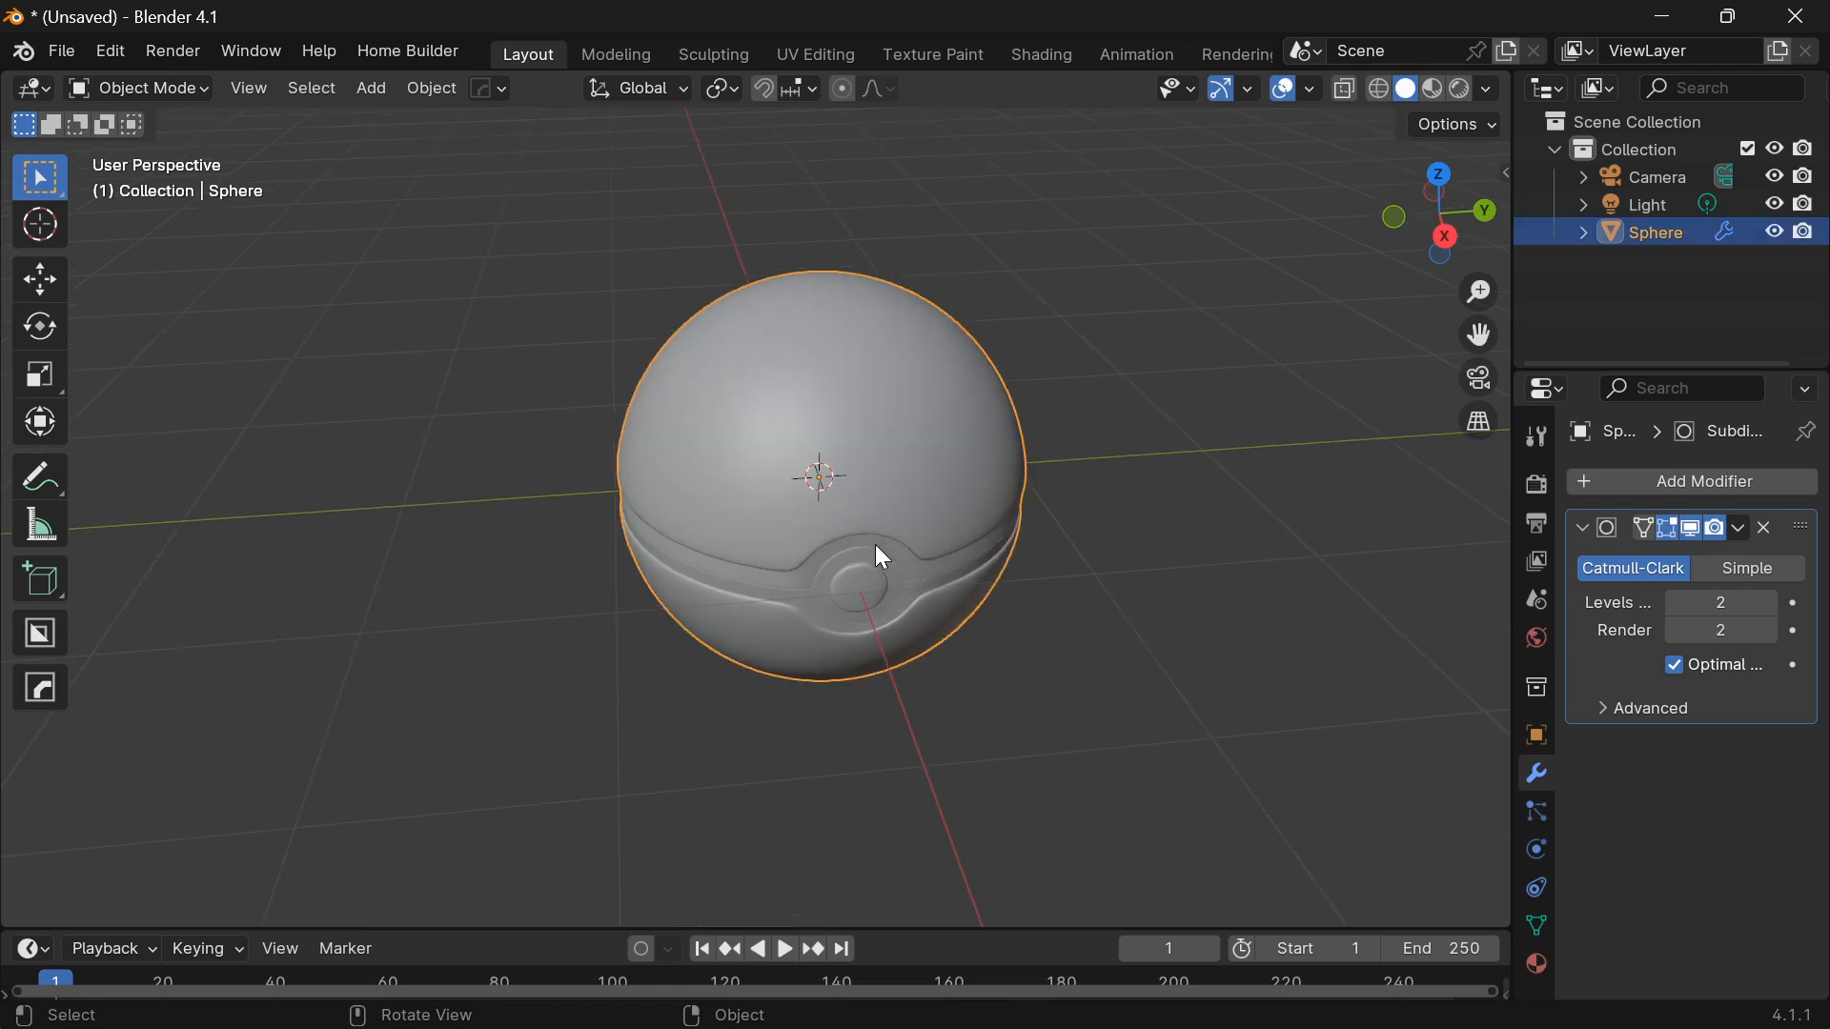
{"action": "key", "text": "shift+d"}
{"action": "key", "text": "y"}
{"action": "left_click", "coordinate": [475, 552]}
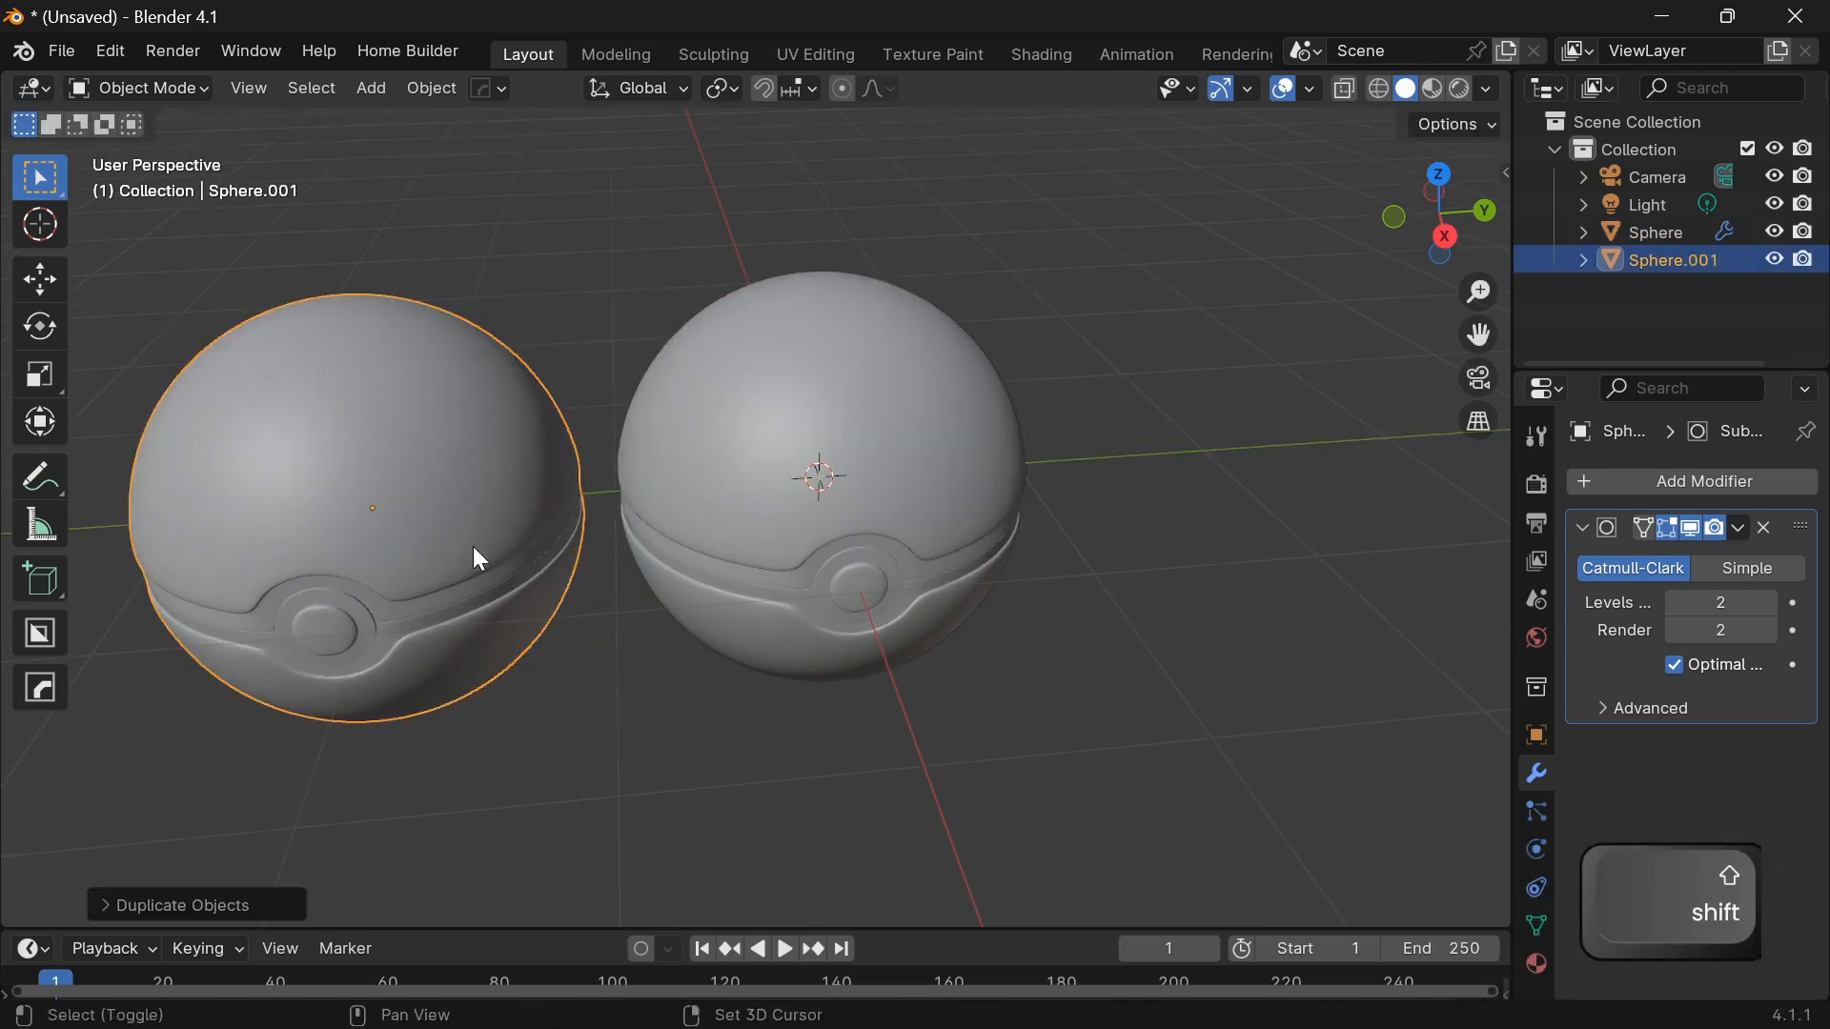
Inset the horizontal loop of faces around the upper part of the duplicated ball.
{"action": "middle_click_drag", "start_coordinate": [475, 552], "coordinate": [889, 627], "text": "shift"}
{"action": "scroll", "coordinate": [889, 626], "scroll_direction": "up", "scroll_amount": 1}
{"action": "key", "text": "Tab"}
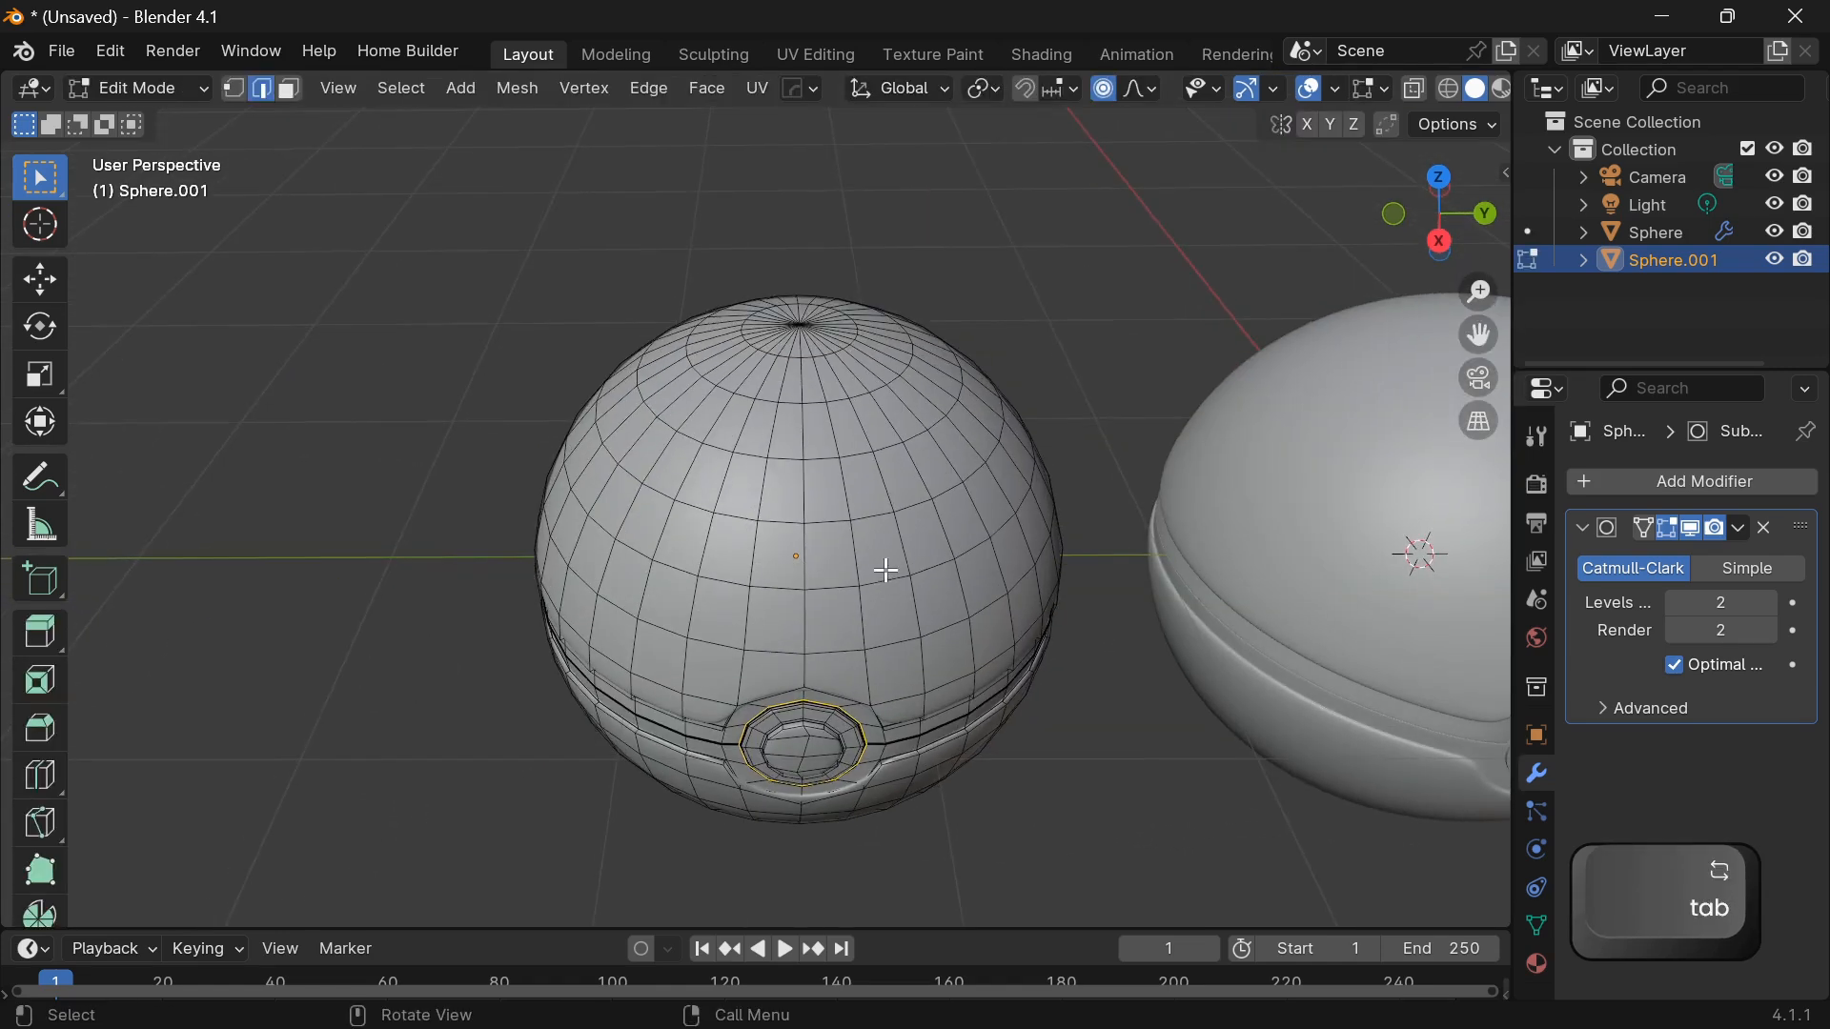
{"action": "scroll", "coordinate": [883, 569], "scroll_direction": "up", "scroll_amount": 1}
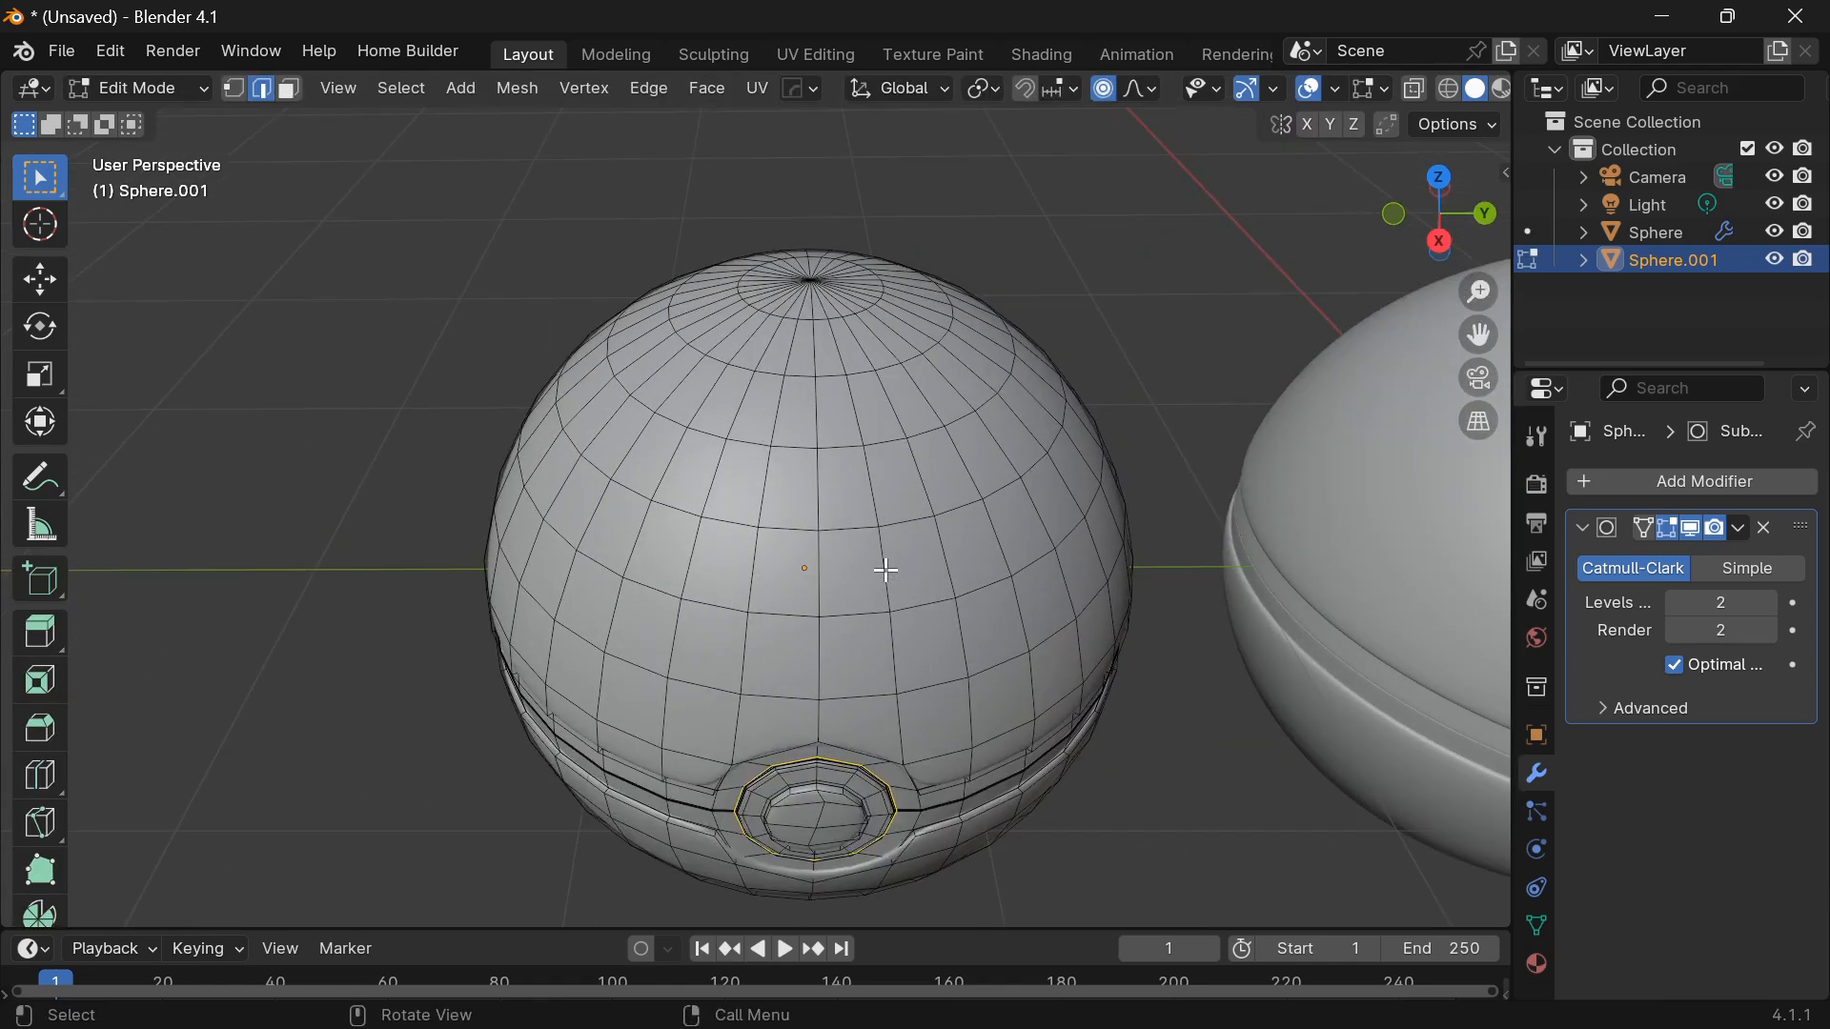
{"action": "left_click", "coordinate": [912, 504]}
{"action": "left_click", "coordinate": [913, 504], "text": "alt"}
{"action": "key", "text": "i"}
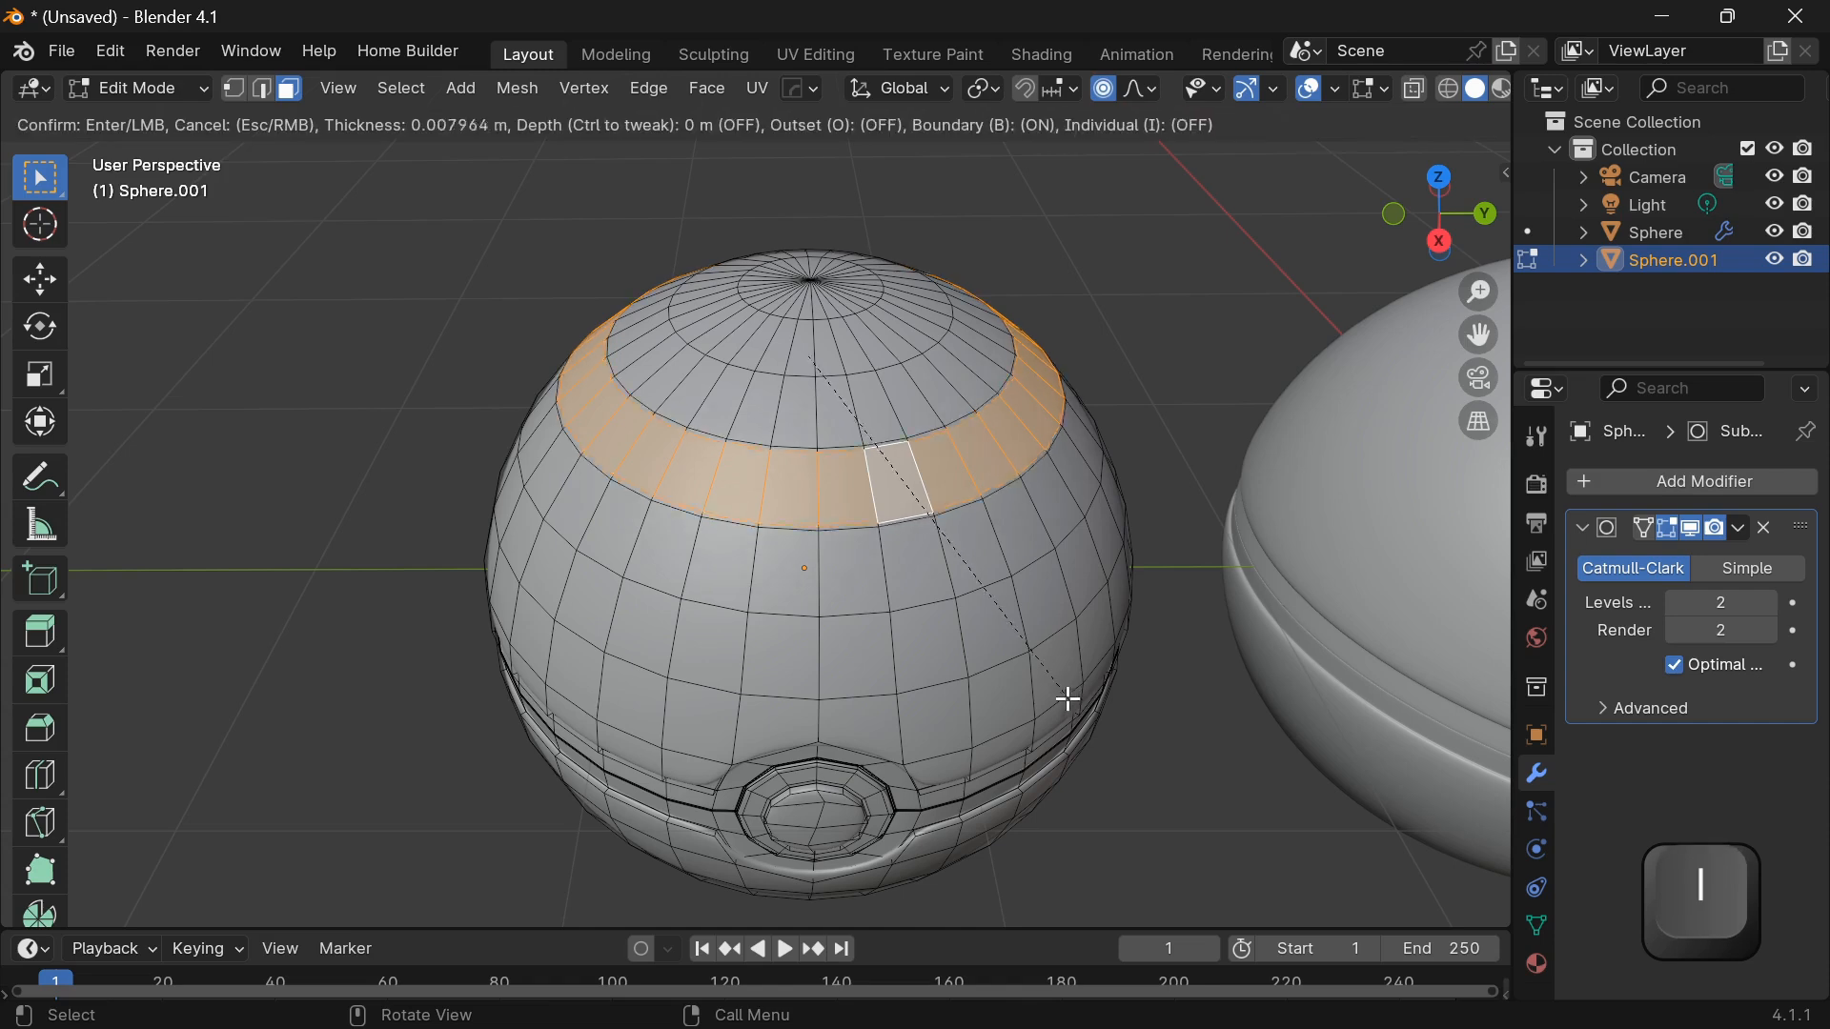
{"action": "left_click", "coordinate": [1058, 686]}
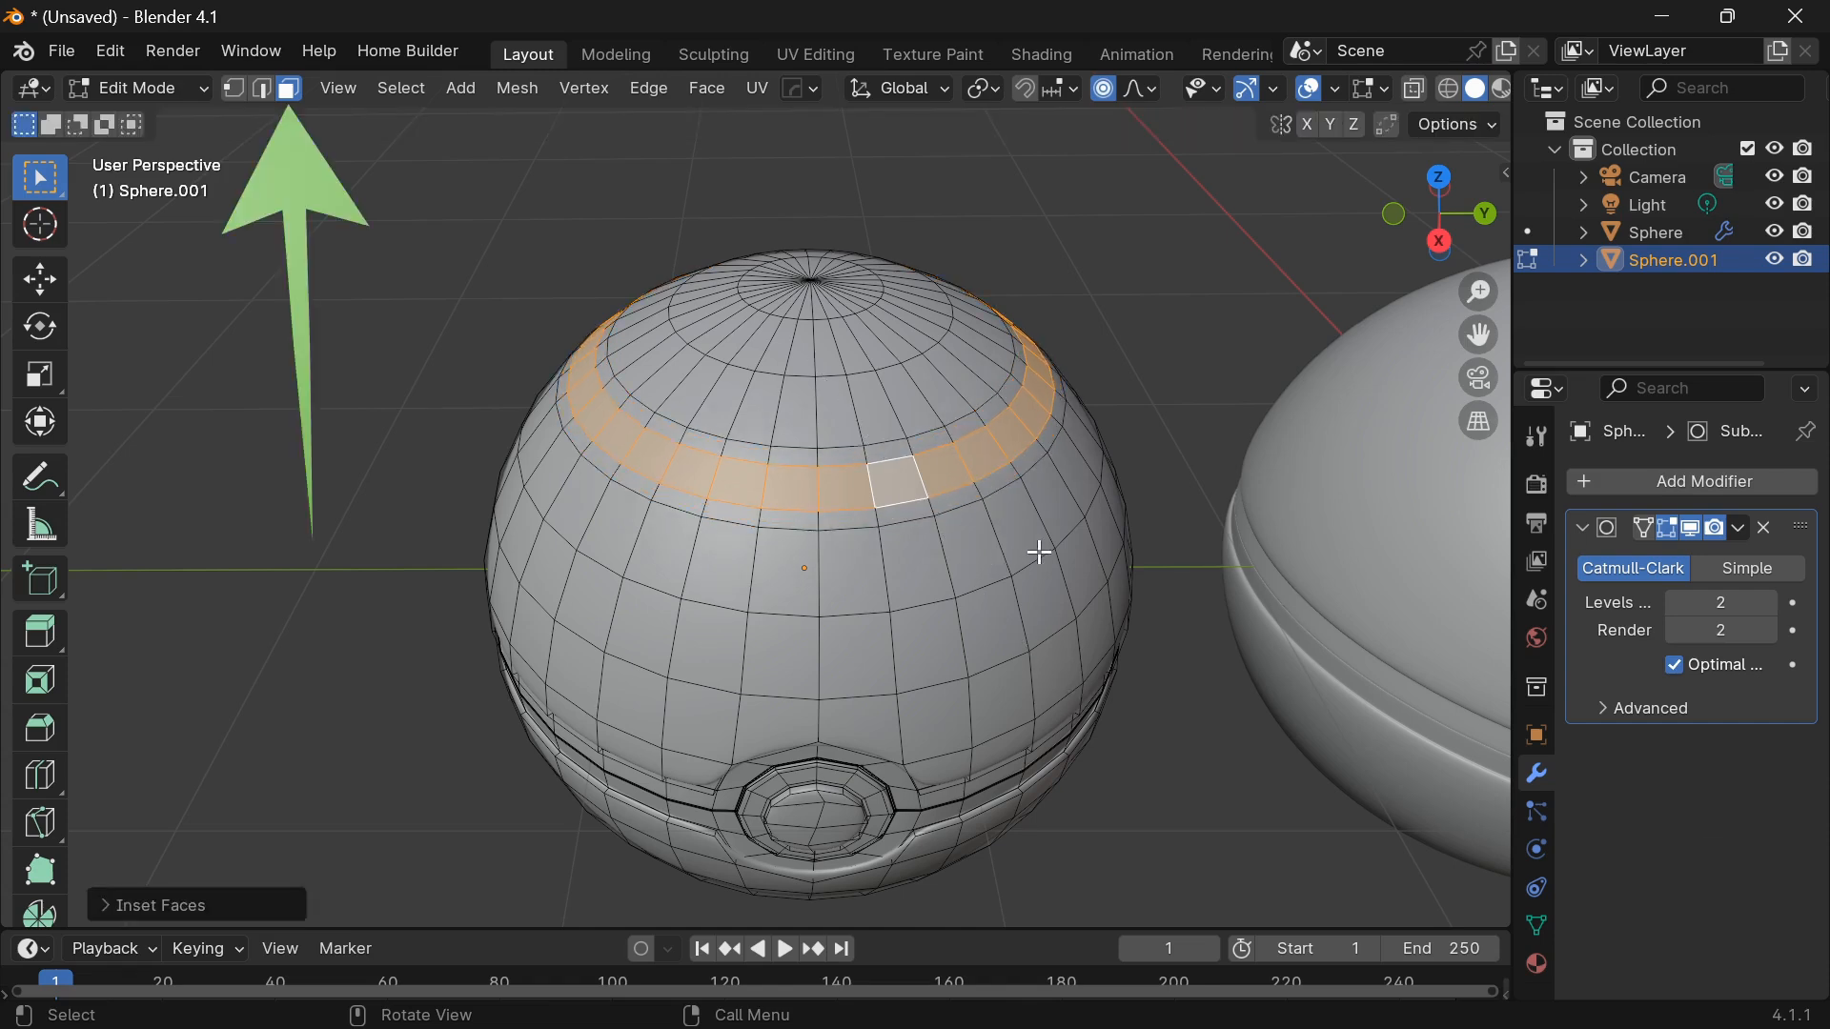
Extrude the inset face loop together with its two border rings about 0.007 m inward and inset the result slightly.
{"action": "scroll", "coordinate": [1044, 543], "scroll_direction": "up", "scroll_amount": 1}
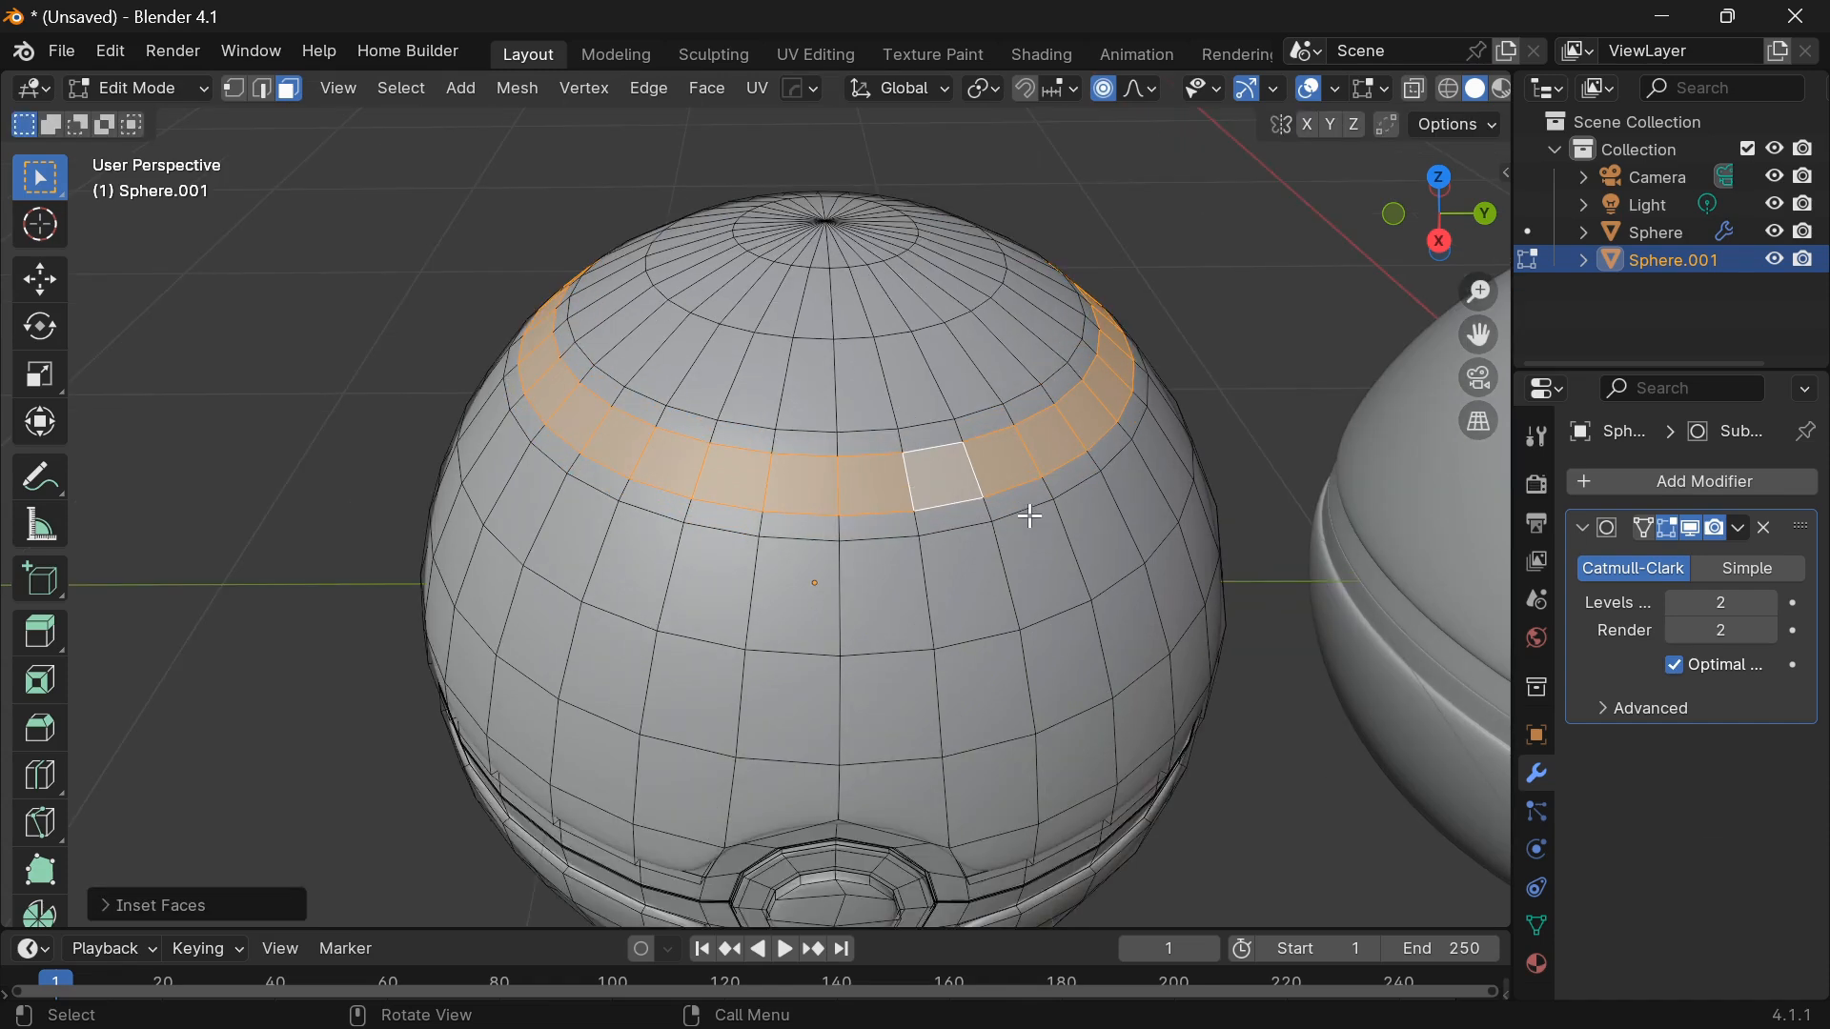
{"action": "left_click", "coordinate": [985, 507], "text": "alt+shift"}
{"action": "left_click", "coordinate": [956, 429], "text": "alt+shift"}
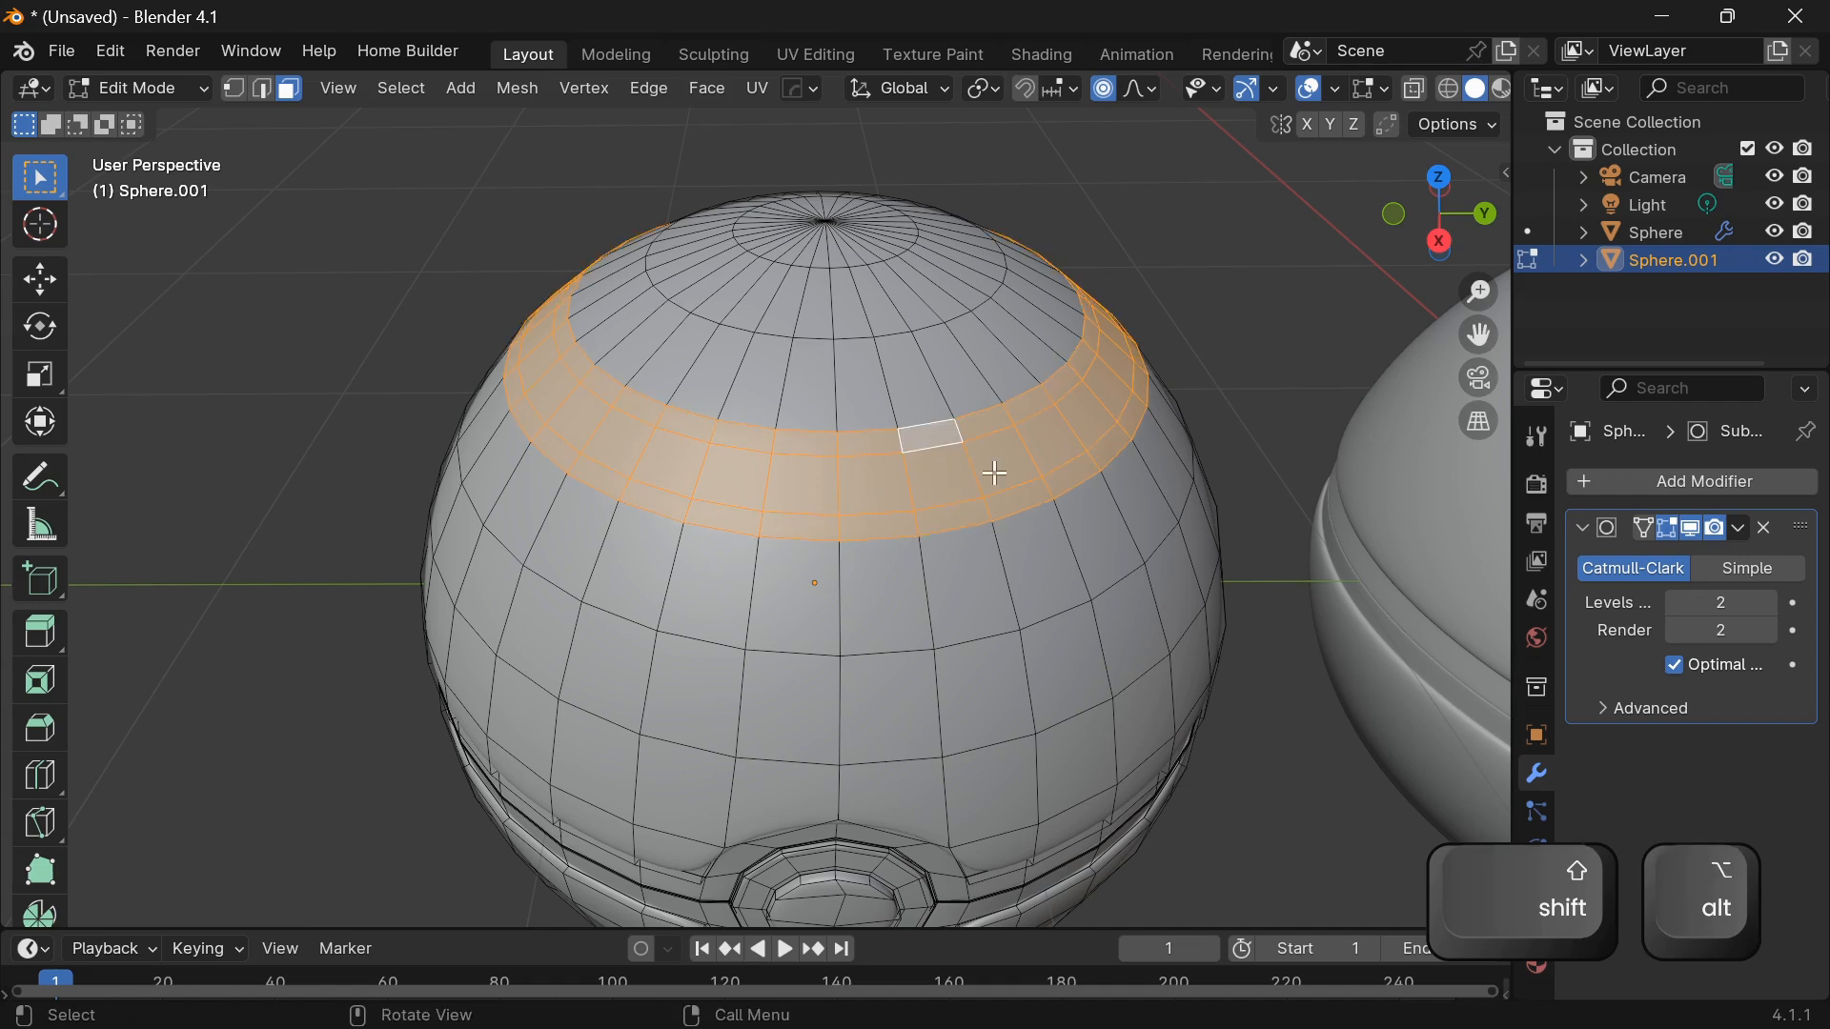
{"action": "key", "text": "e"}
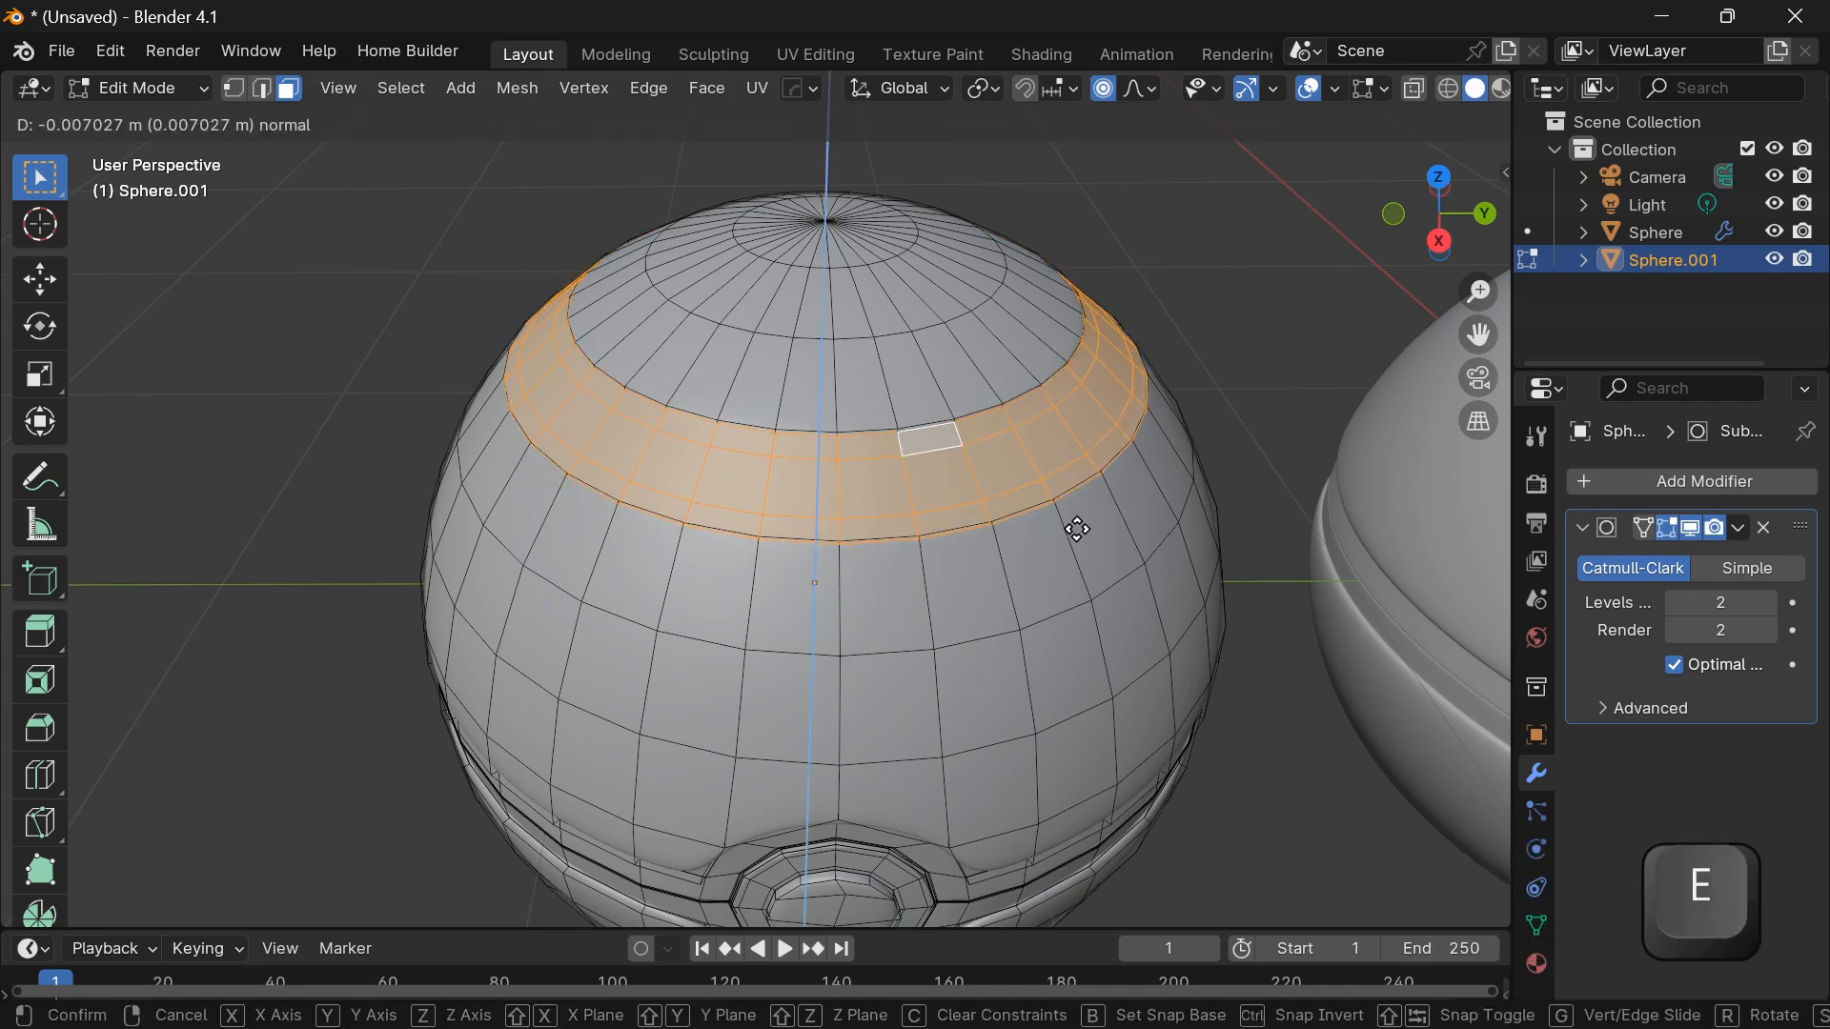
{"action": "left_click", "coordinate": [1078, 529]}
{"action": "key", "text": "i"}
{"action": "left_click", "coordinate": [1090, 588]}
{"action": "key", "text": "Tab"}
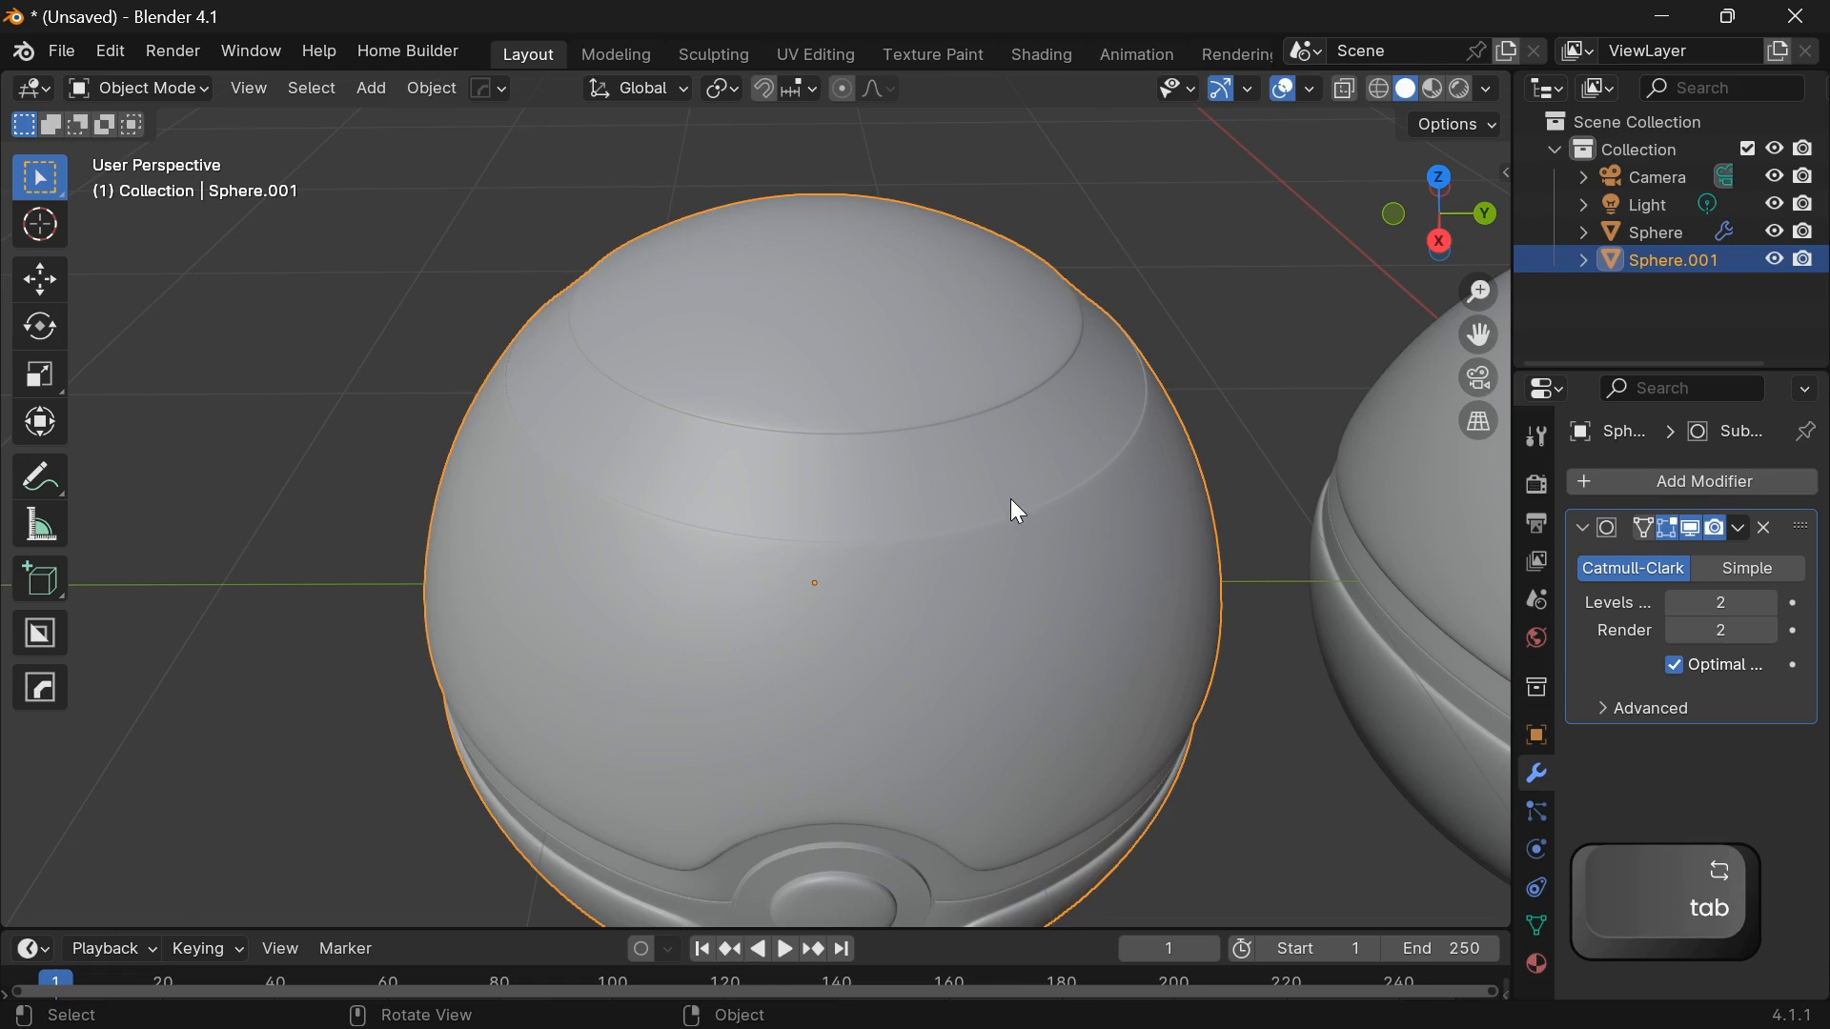
Extrude only the central face loop of the upper band about 0.0047 m outward and inset it.
{"action": "key", "text": "Tab"}
{"action": "left_click", "coordinate": [964, 469], "text": "alt"}
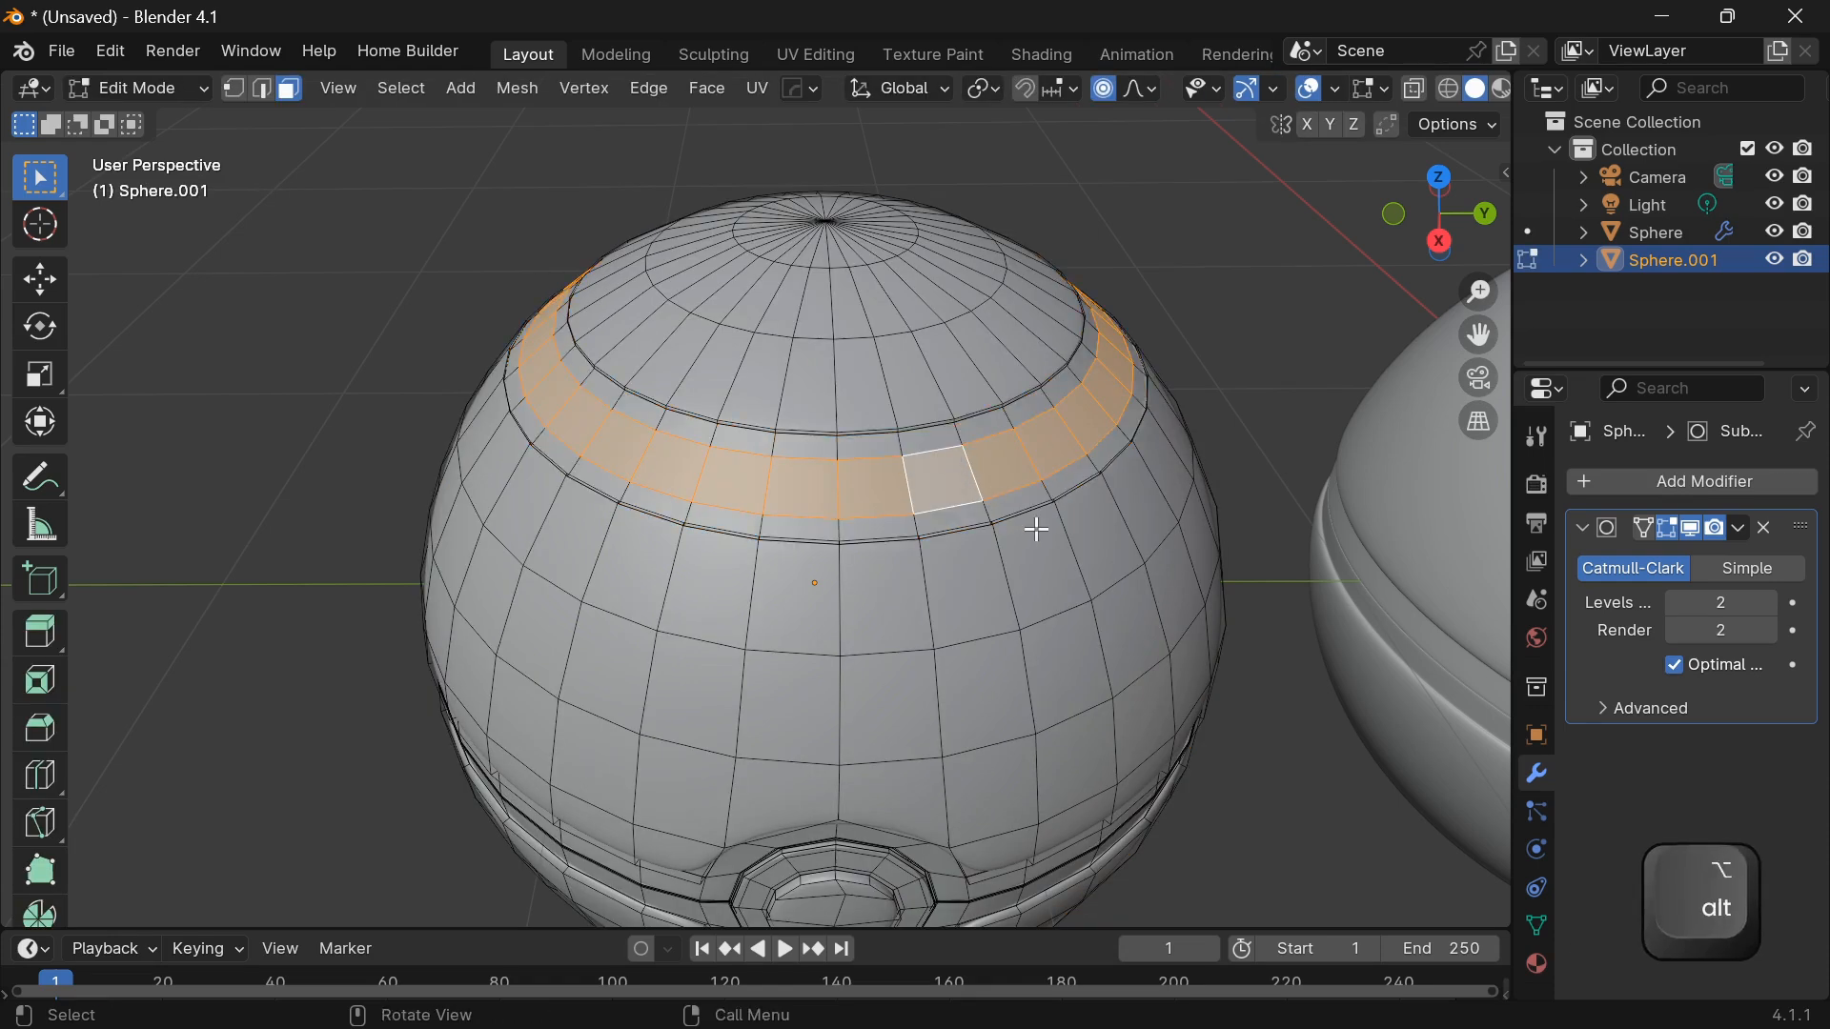
{"action": "key", "text": "e"}
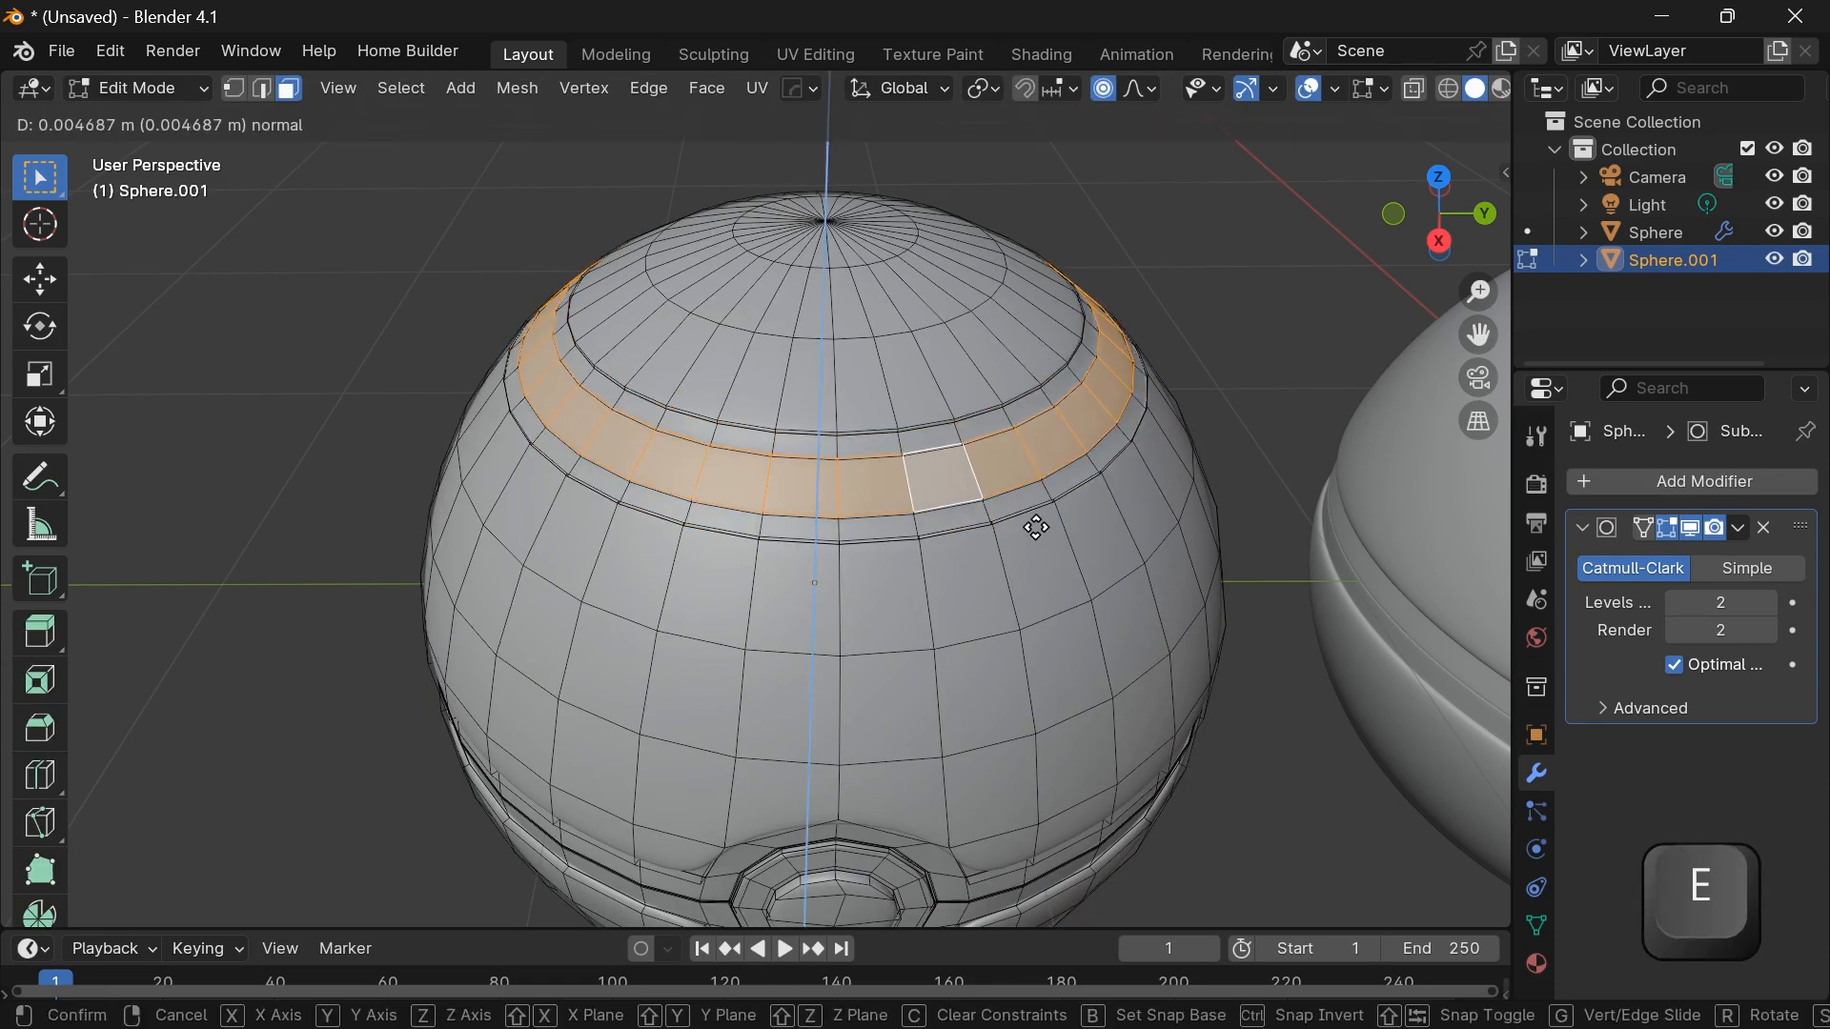
{"action": "left_click", "coordinate": [1034, 524]}
{"action": "key", "text": "i"}
{"action": "left_click", "coordinate": [1106, 610]}
{"action": "key", "text": "Tab"}
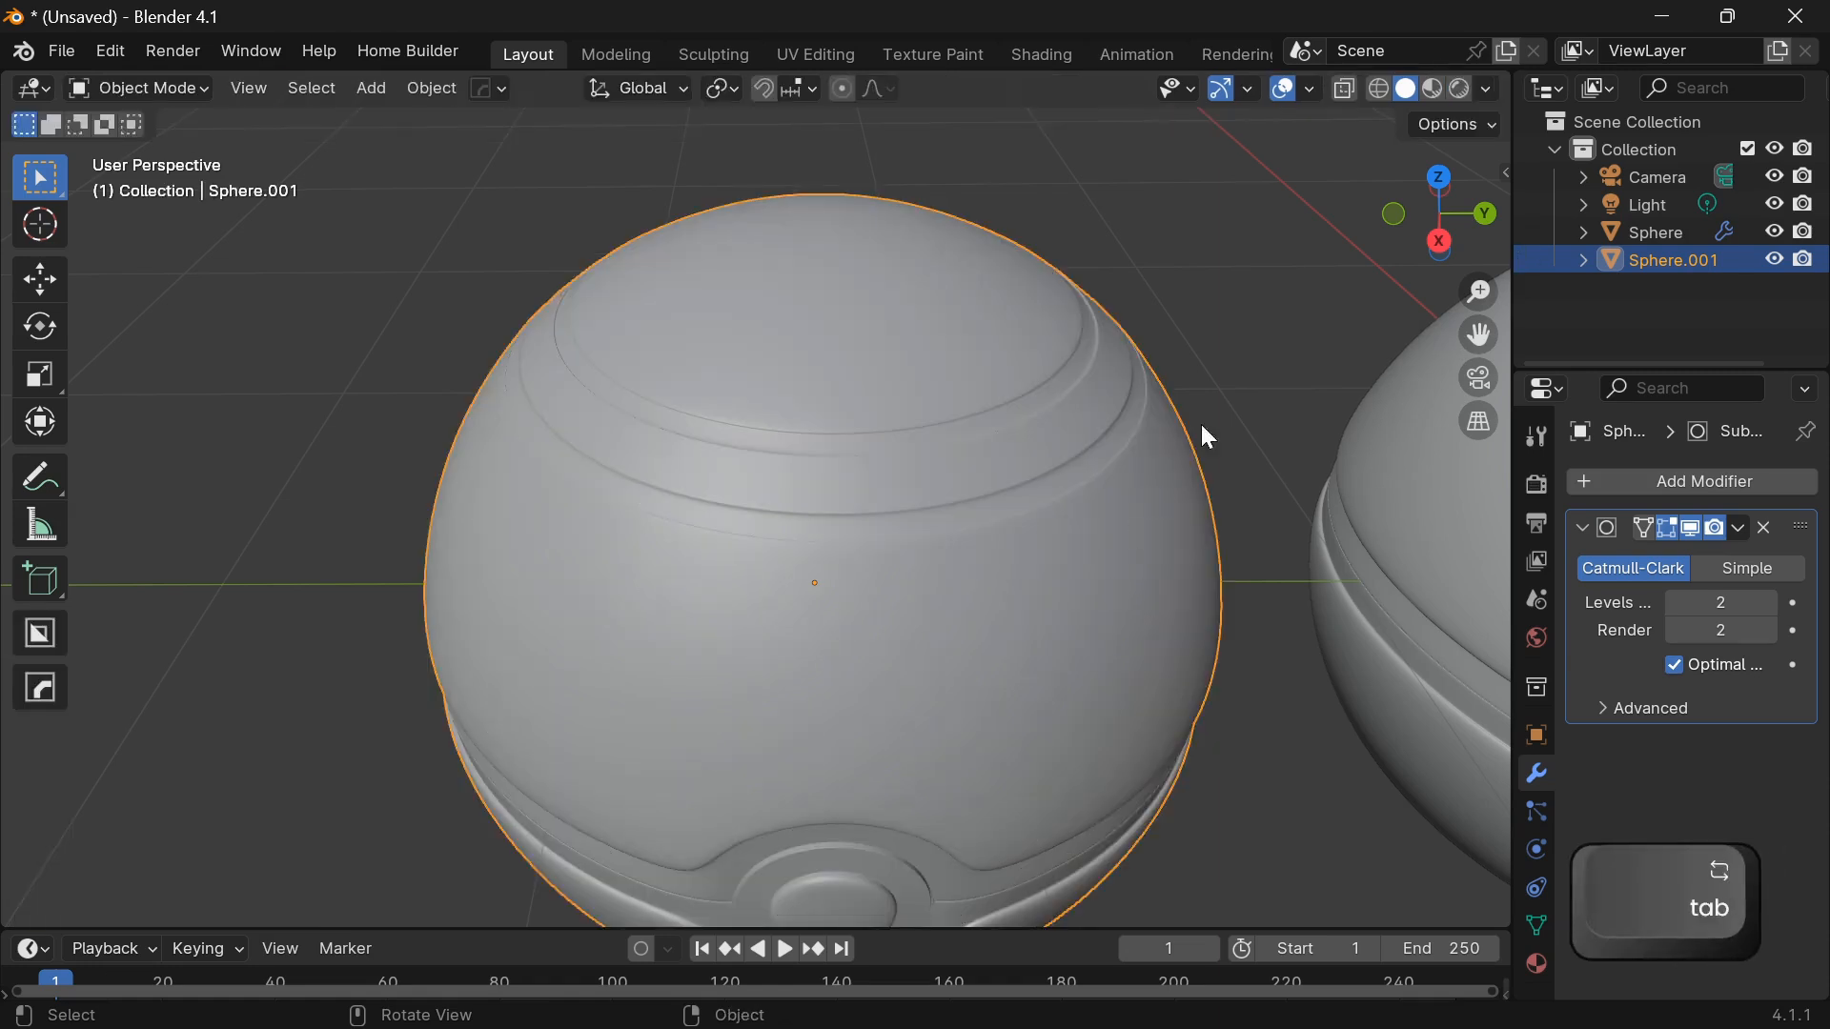
Select the row of faces directly above the recessed band, running around the back between both sides of the button.
{"action": "scroll", "coordinate": [1202, 433], "scroll_direction": "down", "scroll_amount": 3}
{"action": "middle_click_drag", "start_coordinate": [1094, 458], "coordinate": [1066, 533]}
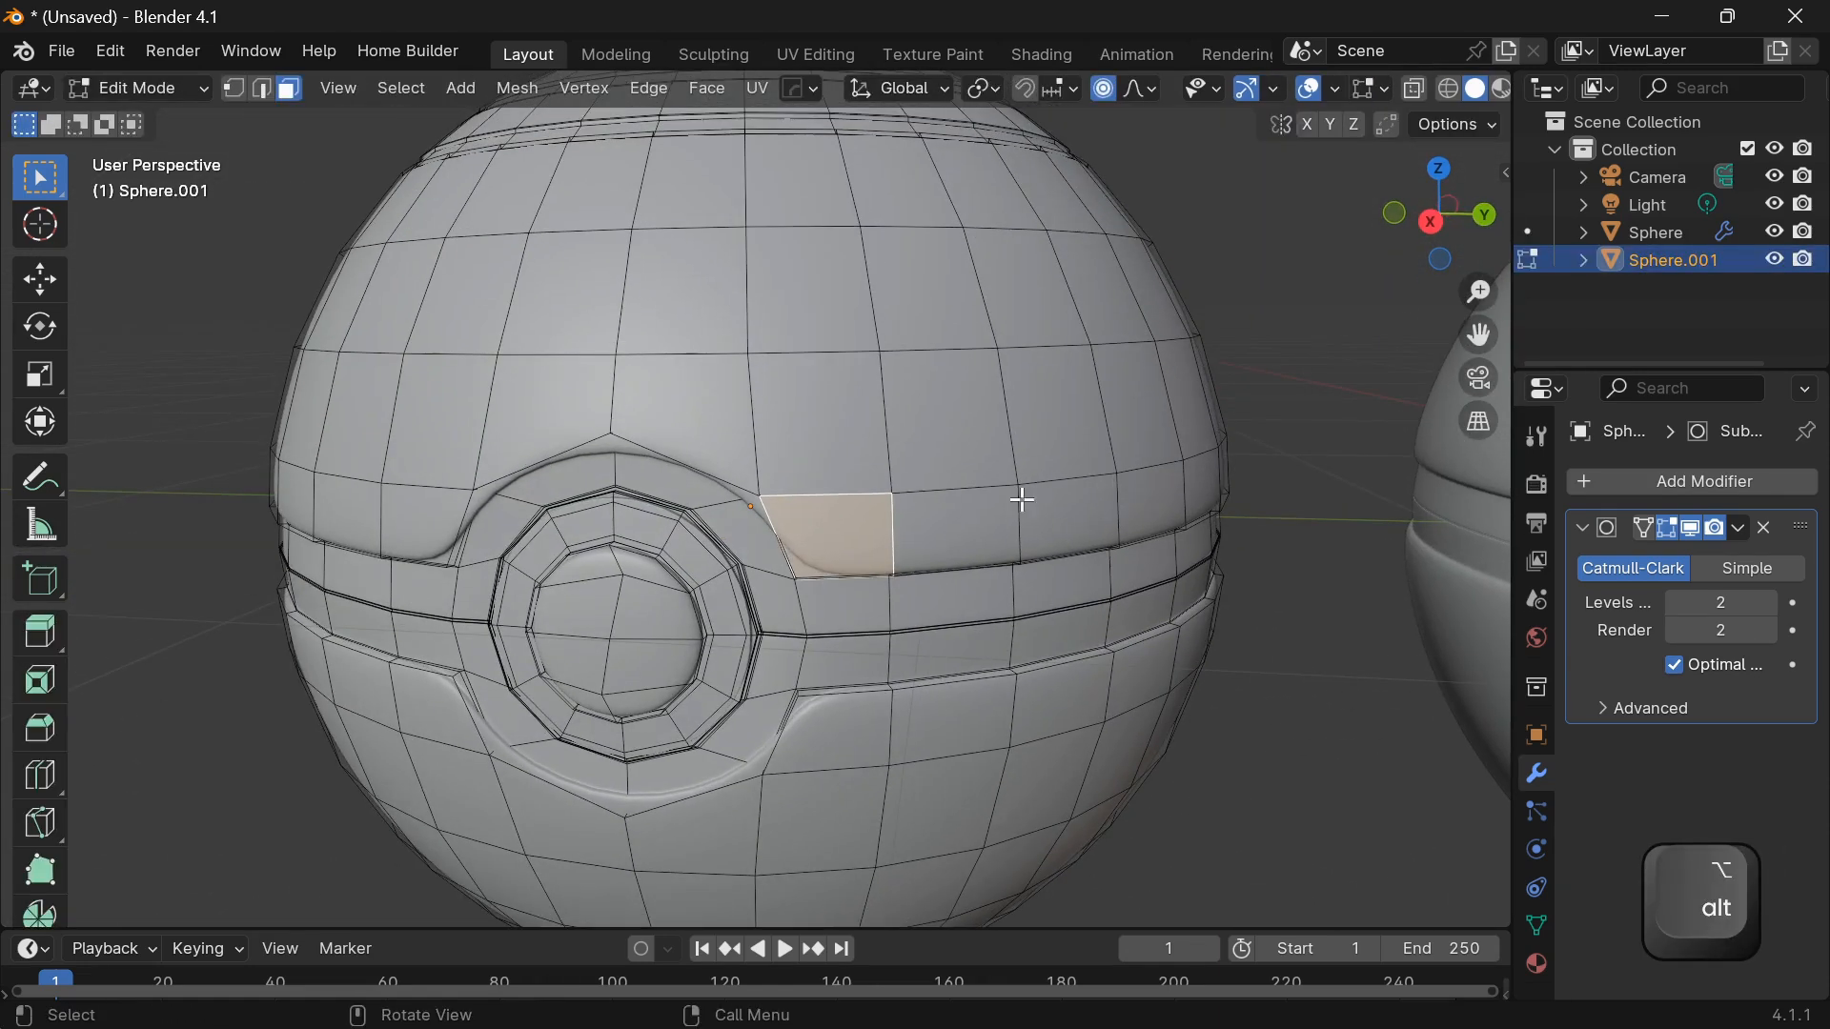
{"action": "left_click", "coordinate": [836, 527], "text": "alt"}
{"action": "middle_click_drag", "start_coordinate": [755, 545], "coordinate": [924, 521], "text": "shift"}
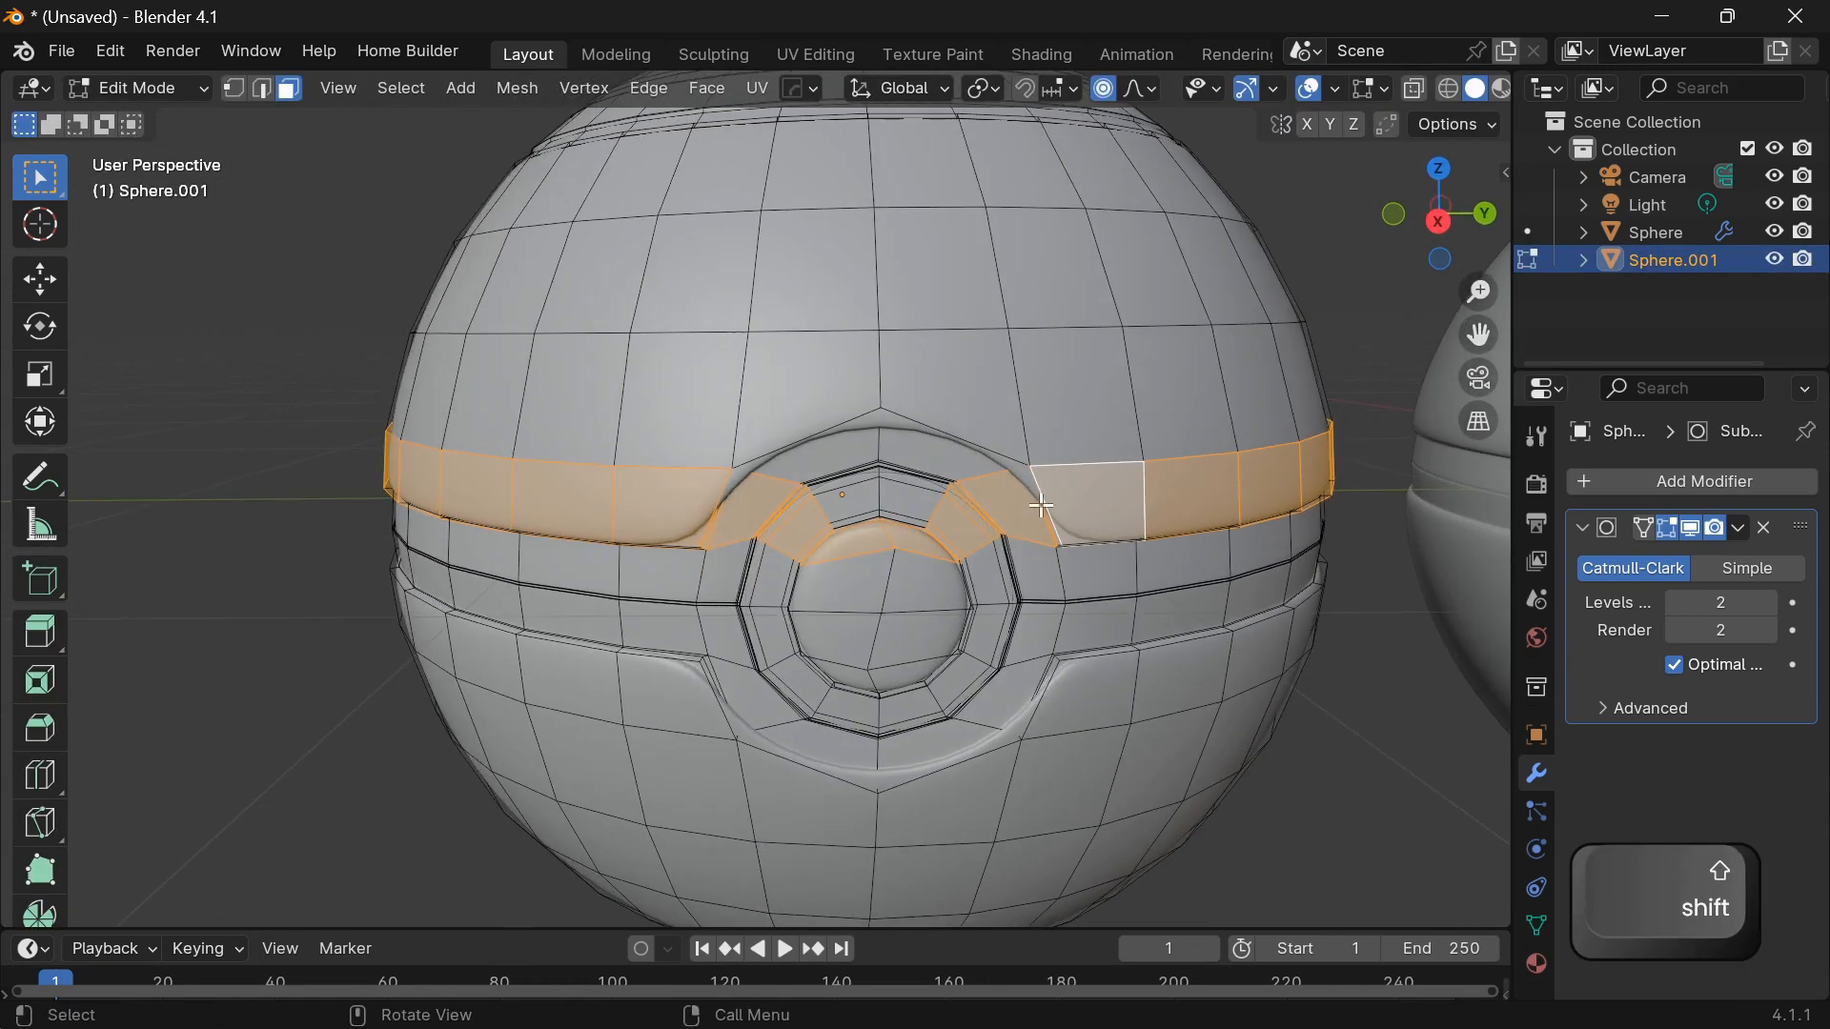
{"action": "left_click", "coordinate": [1071, 502]}
{"action": "middle_click_drag", "start_coordinate": [1070, 501], "coordinate": [784, 524]}
{"action": "left_click", "coordinate": [963, 578], "text": "ctrl"}
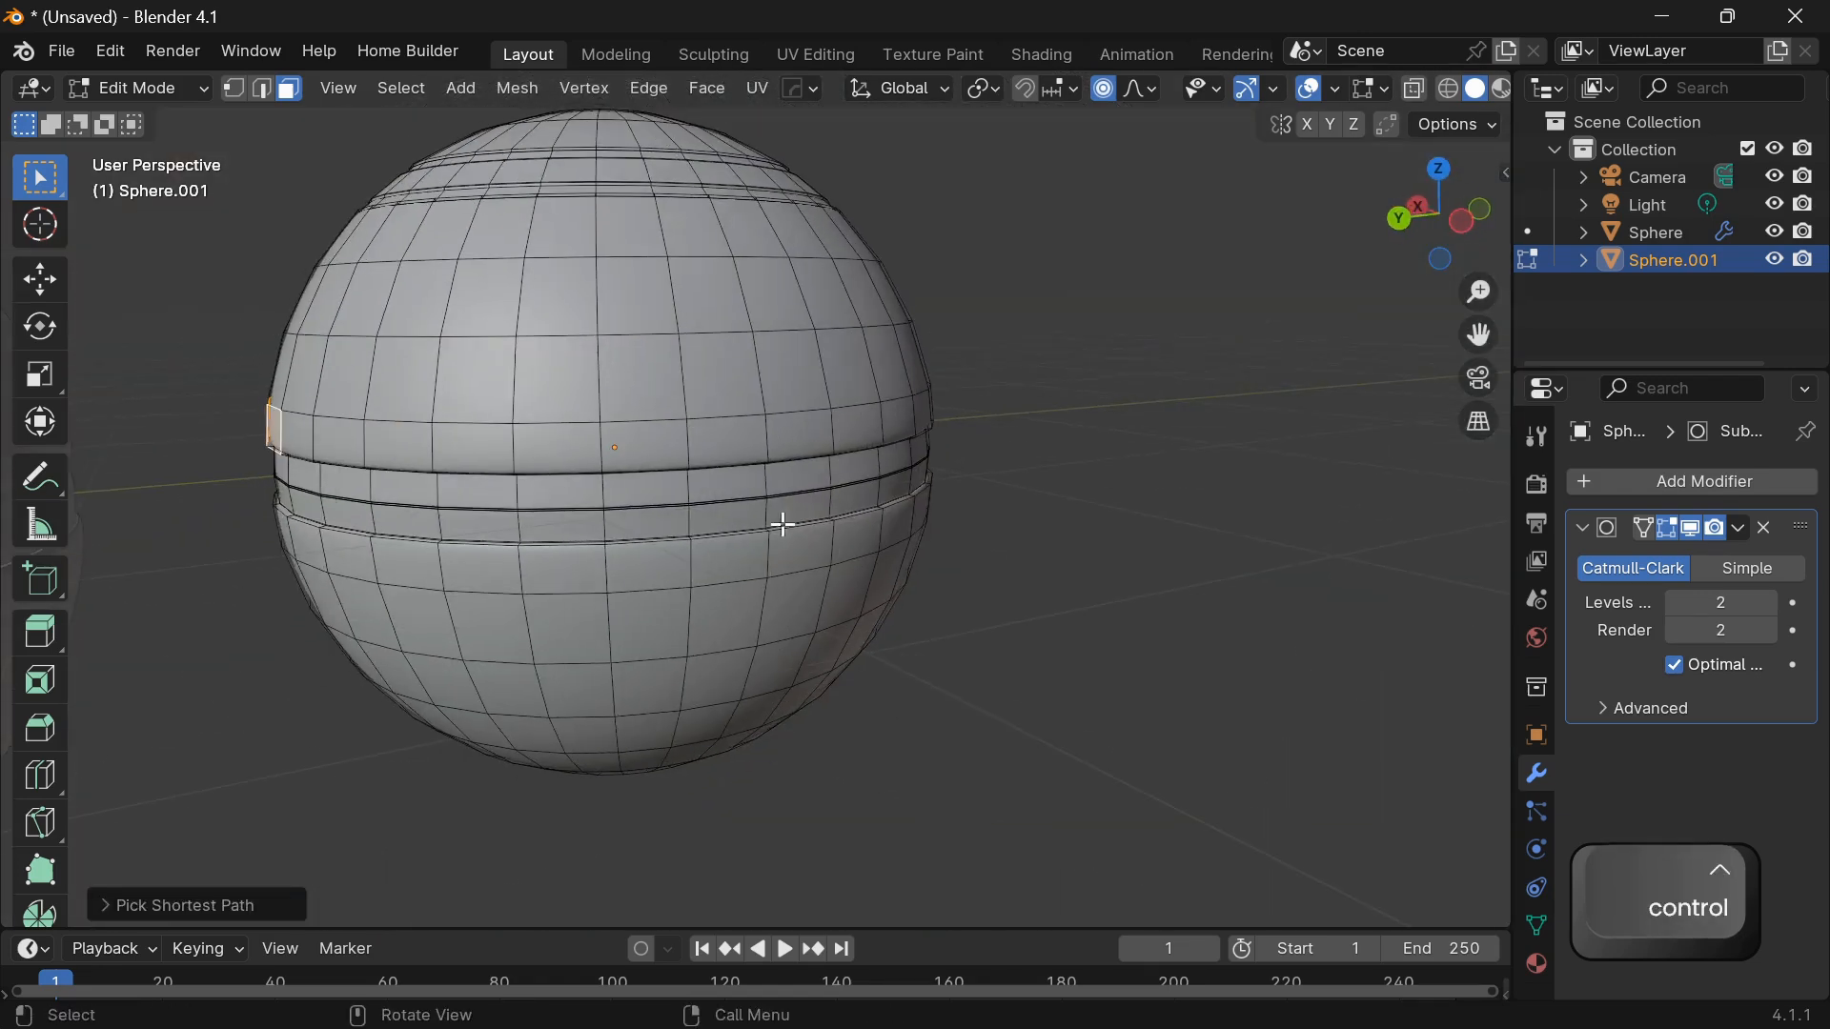
{"action": "left_click", "coordinate": [878, 425], "text": "ctrl"}
{"action": "middle_click_drag", "start_coordinate": [924, 436], "coordinate": [505, 429]}
{"action": "middle_click_drag", "start_coordinate": [1229, 462], "coordinate": [839, 496]}
{"action": "left_click", "coordinate": [926, 541], "text": "ctrl"}
Add the faces arching above the button ring to the selected row.
{"action": "left_click", "coordinate": [749, 438], "text": "shift"}
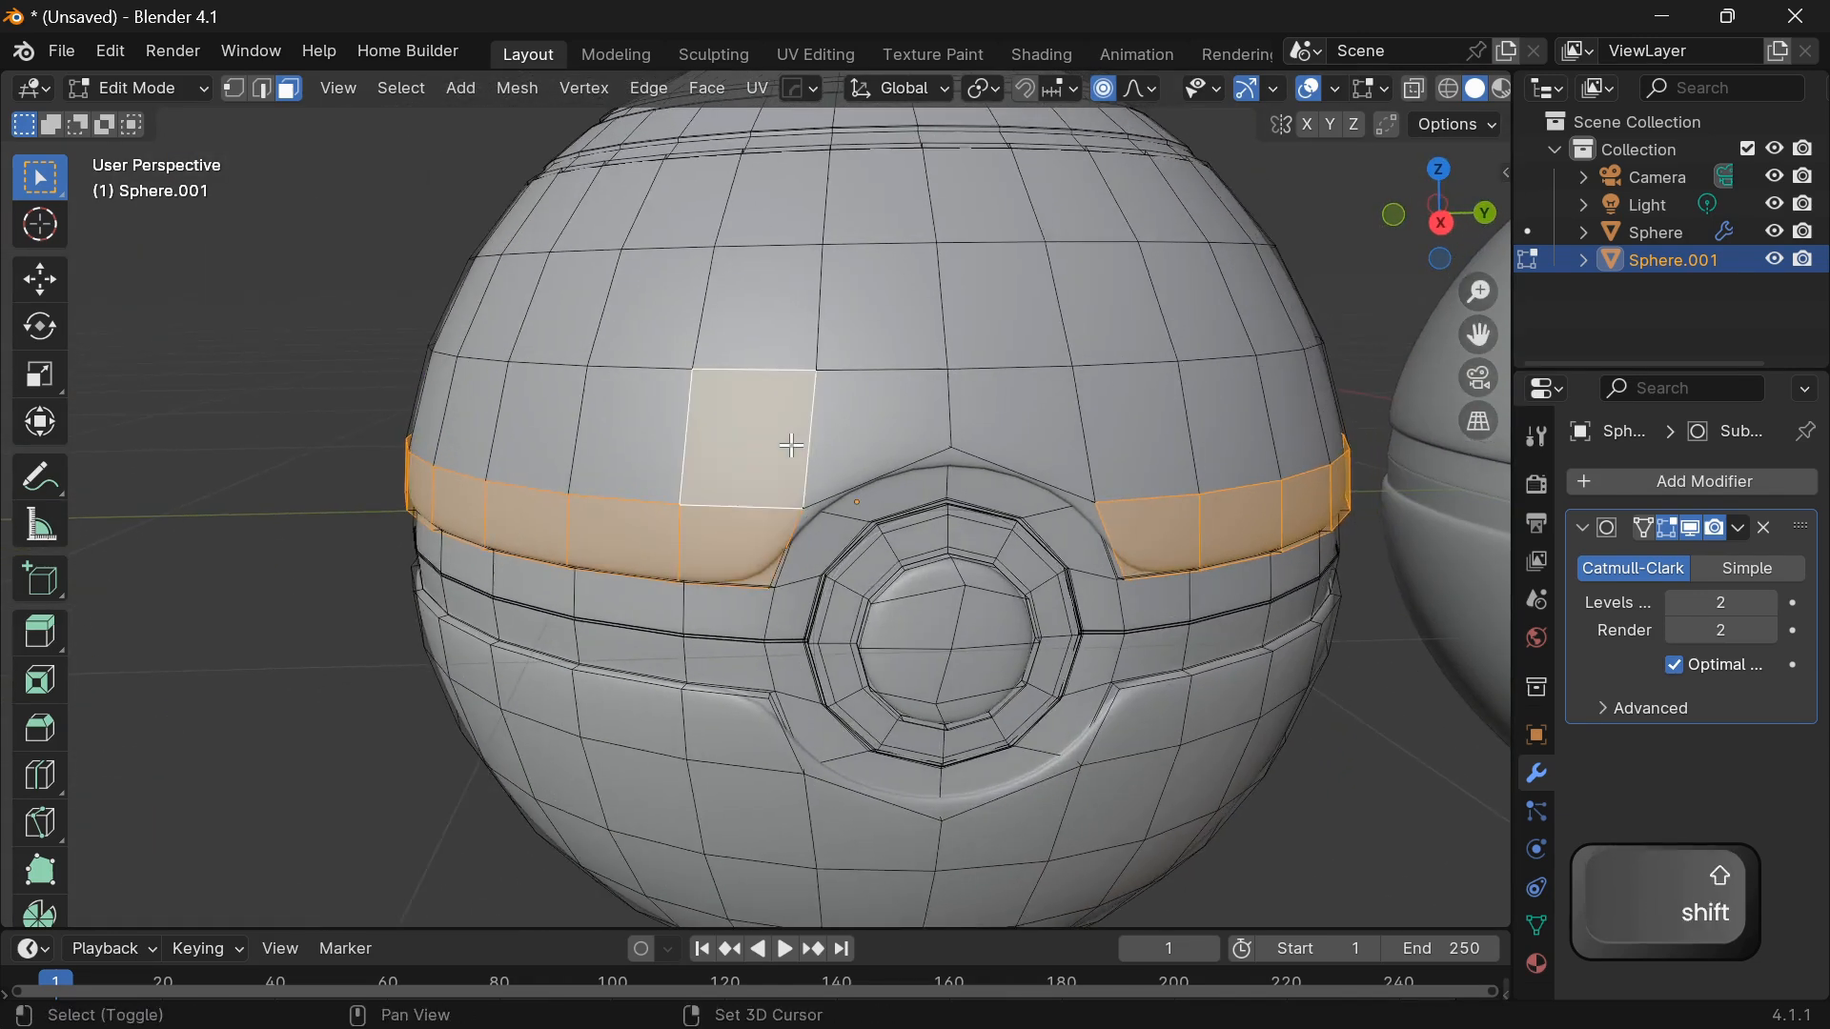
{"action": "left_click", "coordinate": [1121, 453], "text": "ctrl"}
{"action": "middle_click_drag", "start_coordinate": [1122, 452], "coordinate": [1101, 613]}
{"action": "key", "text": "i"}
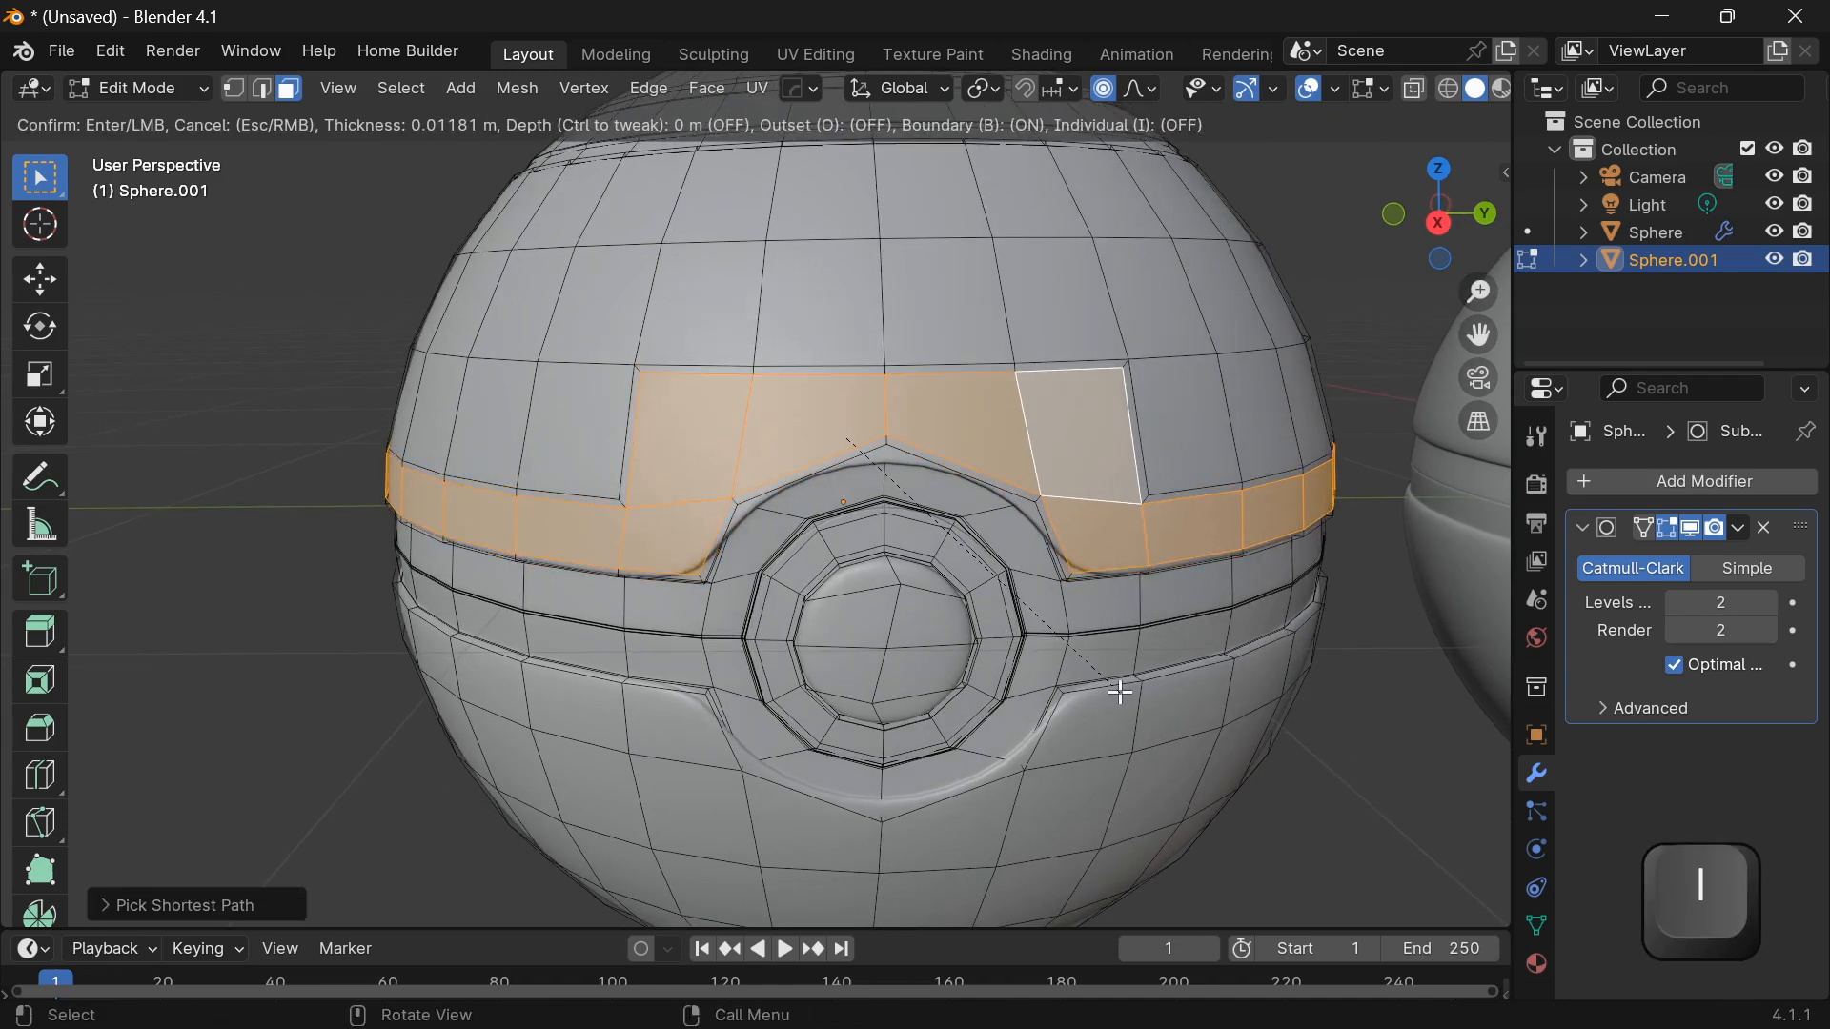
{"action": "left_click", "coordinate": [1119, 691]}
{"action": "key", "text": "ctrl+z"}
Add the matching row of faces directly below the recessed band, around the back to the other side of the button.
{"action": "middle_click_drag", "start_coordinate": [1090, 711], "coordinate": [1069, 674]}
{"action": "left_click", "coordinate": [972, 572], "text": "shift"}
{"action": "middle_click_drag", "start_coordinate": [972, 572], "coordinate": [522, 506]}
{"action": "left_click", "coordinate": [927, 528], "text": "ctrl"}
{"action": "left_click", "coordinate": [772, 490], "text": "ctrl"}
{"action": "left_click", "coordinate": [948, 467], "text": "ctrl"}
{"action": "middle_click_drag", "start_coordinate": [948, 467], "coordinate": [553, 495]}
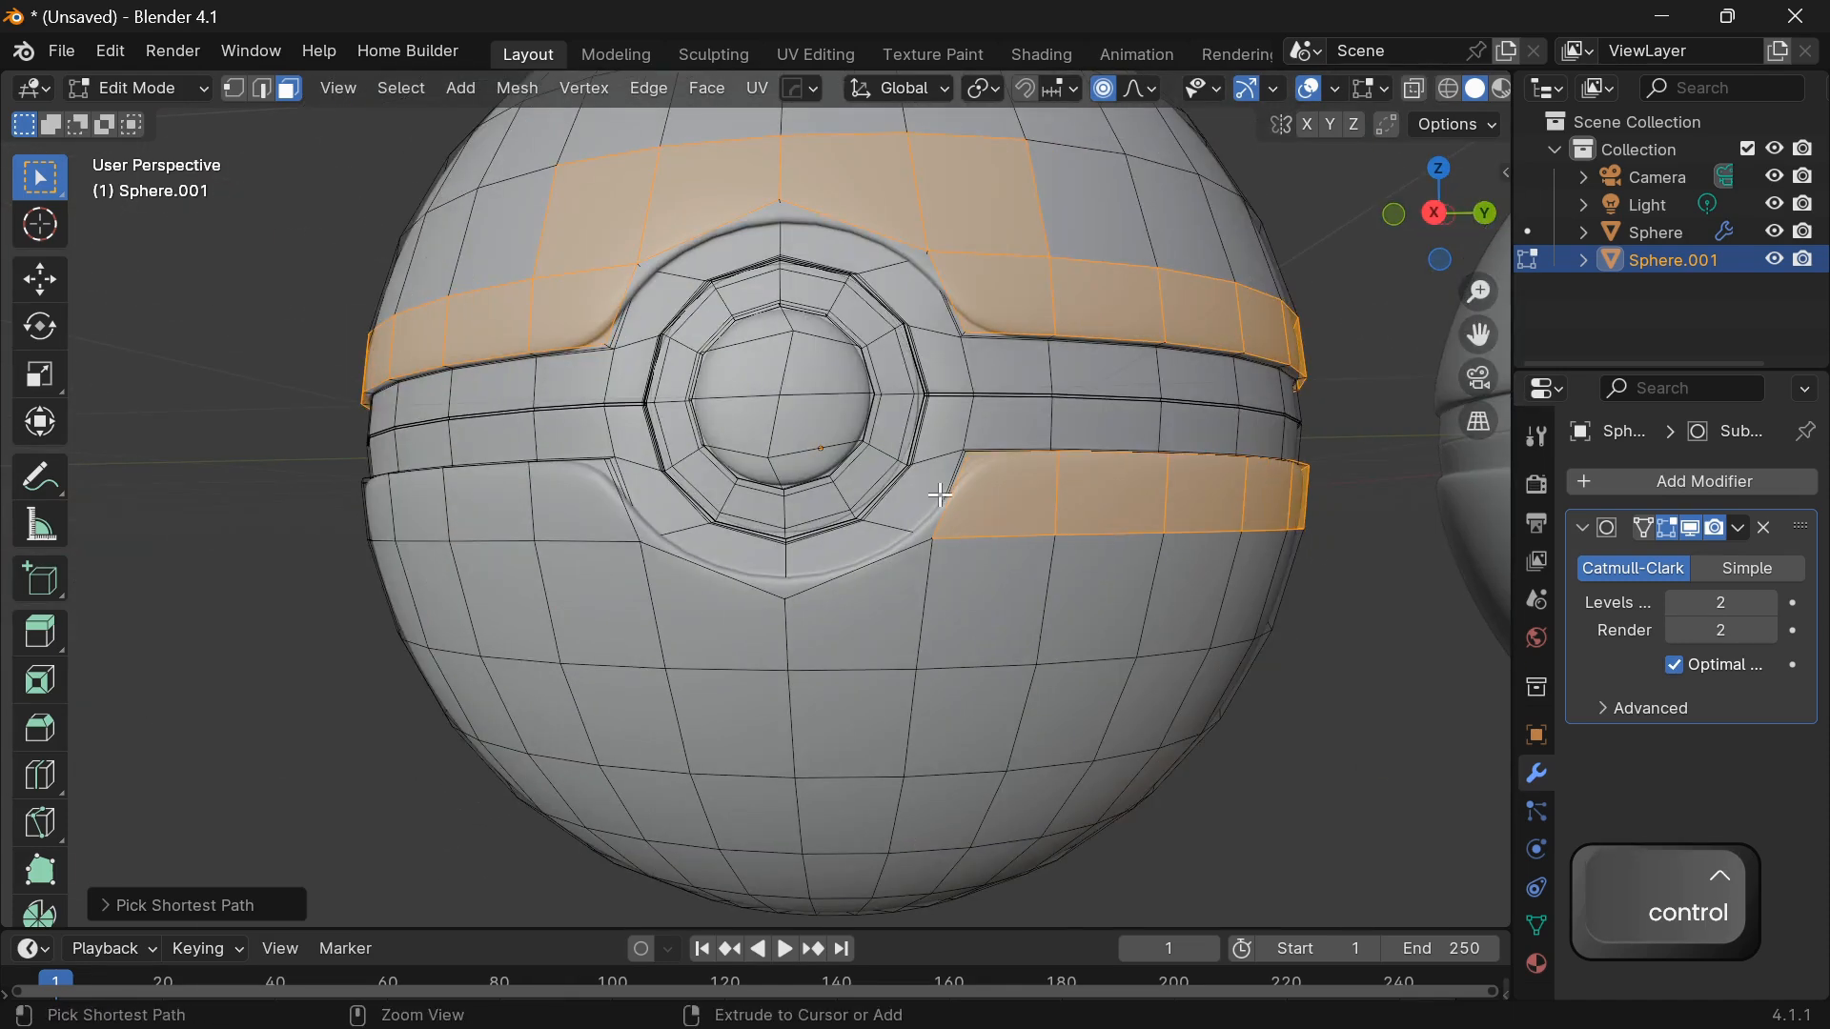
{"action": "left_click", "coordinate": [569, 513], "text": "ctrl"}
Add the faces below the button ring to the selection and inset both selected face regions.
{"action": "left_click", "coordinate": [744, 633], "text": "ctrl"}
{"action": "left_click", "coordinate": [854, 613], "text": "ctrl"}
{"action": "left_click", "coordinate": [970, 587], "text": "ctrl"}
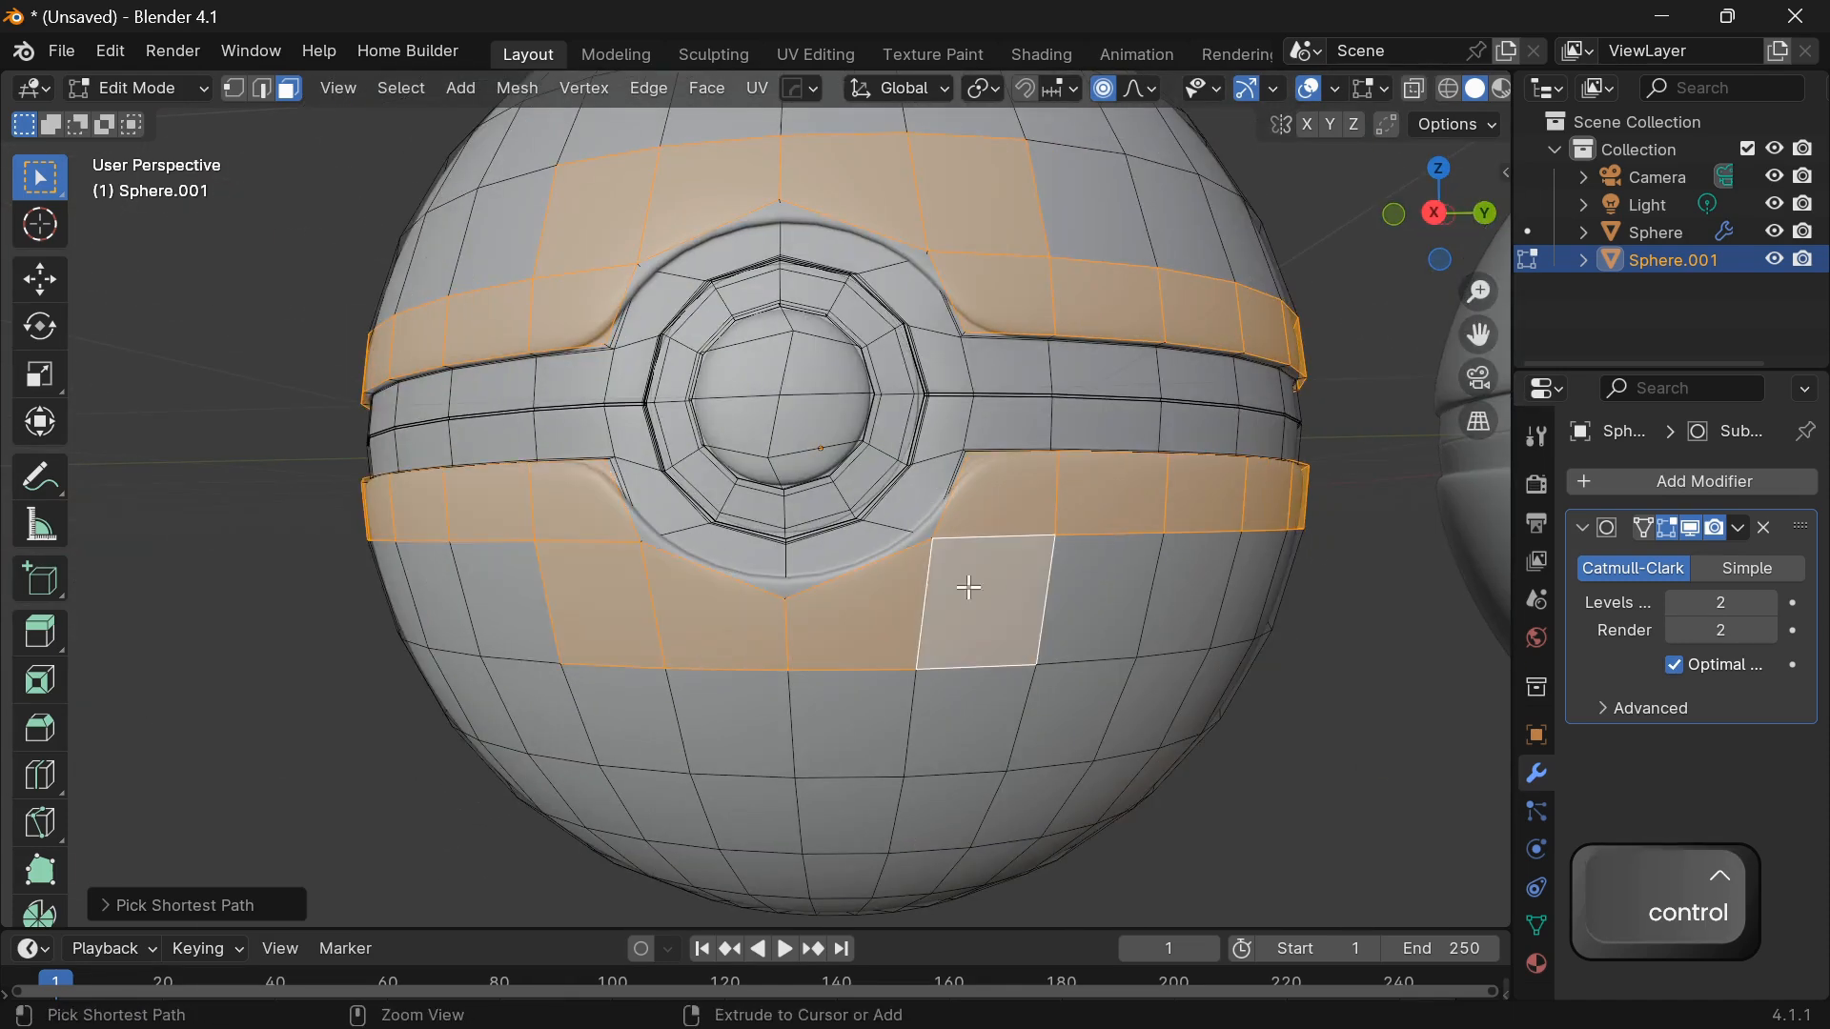
{"action": "key", "text": "i"}
{"action": "left_click", "coordinate": [1034, 758]}
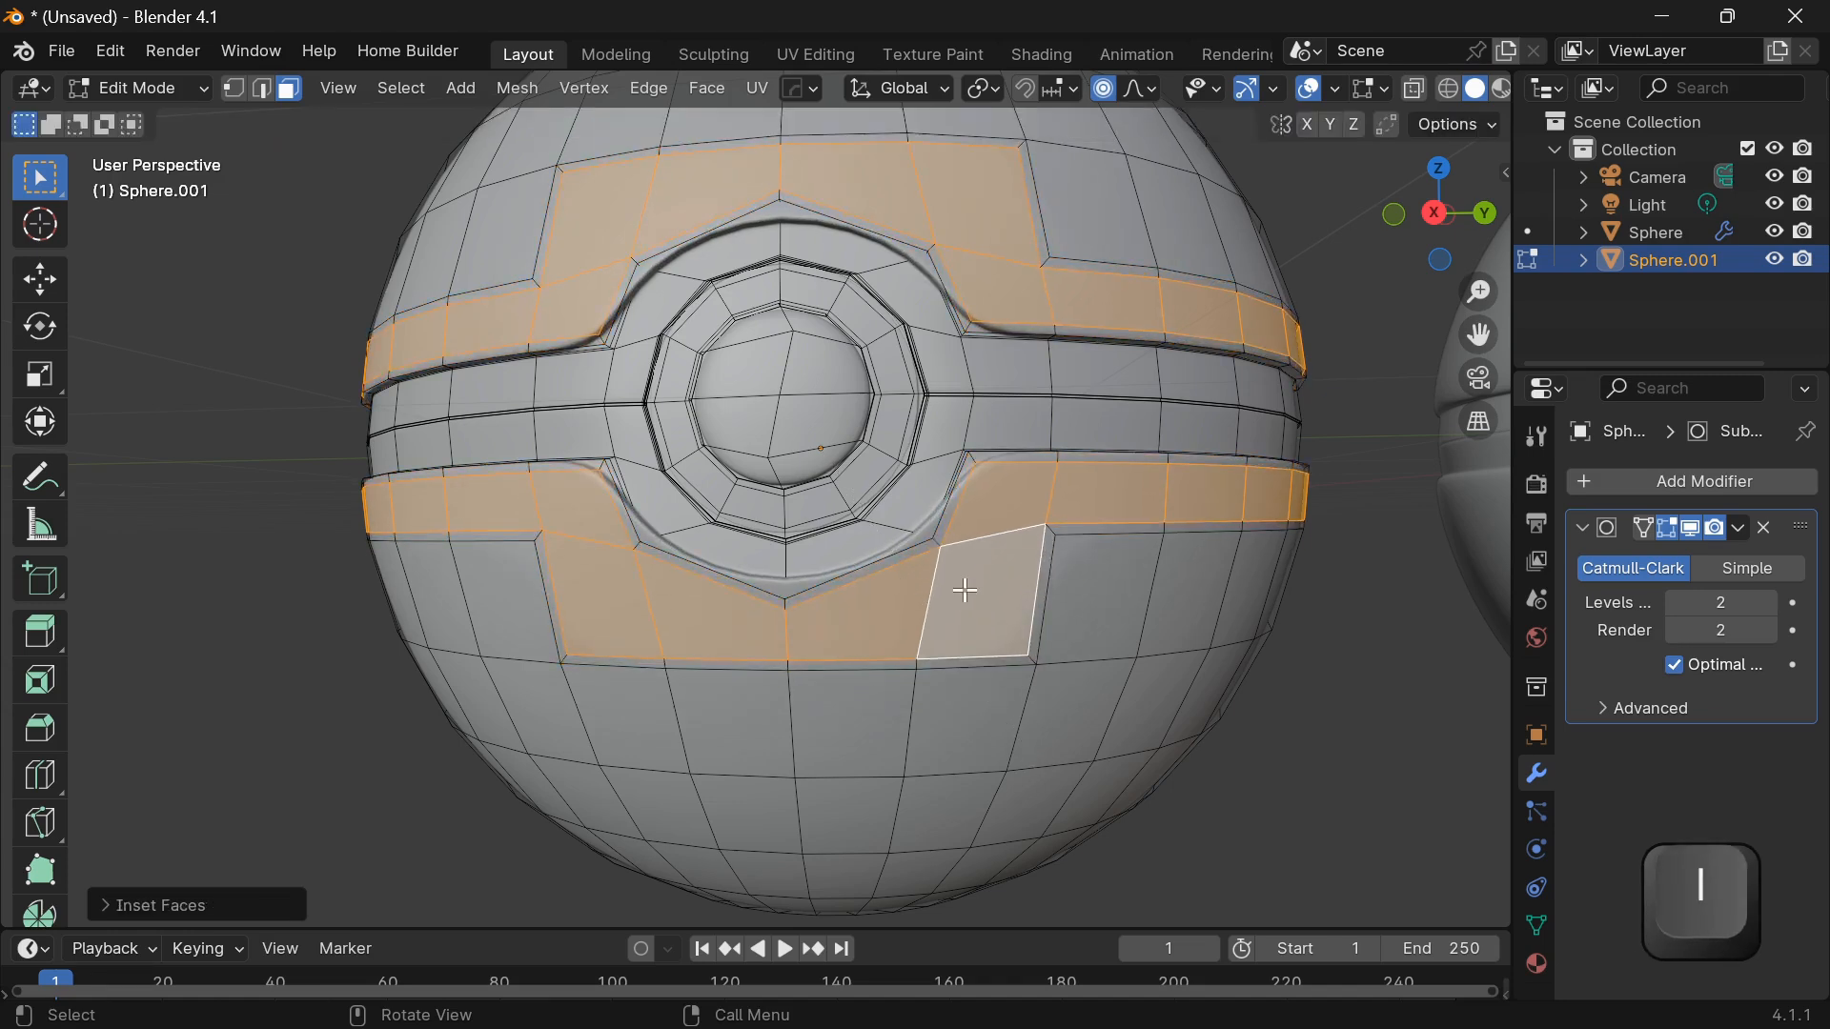
Extrude the narrow face loops bordering the recessed band above and below about 0.0068 m outward along their normals.
{"action": "scroll", "coordinate": [966, 590], "scroll_direction": "up", "scroll_amount": 2}
{"action": "left_click", "coordinate": [1080, 436], "text": "alt"}
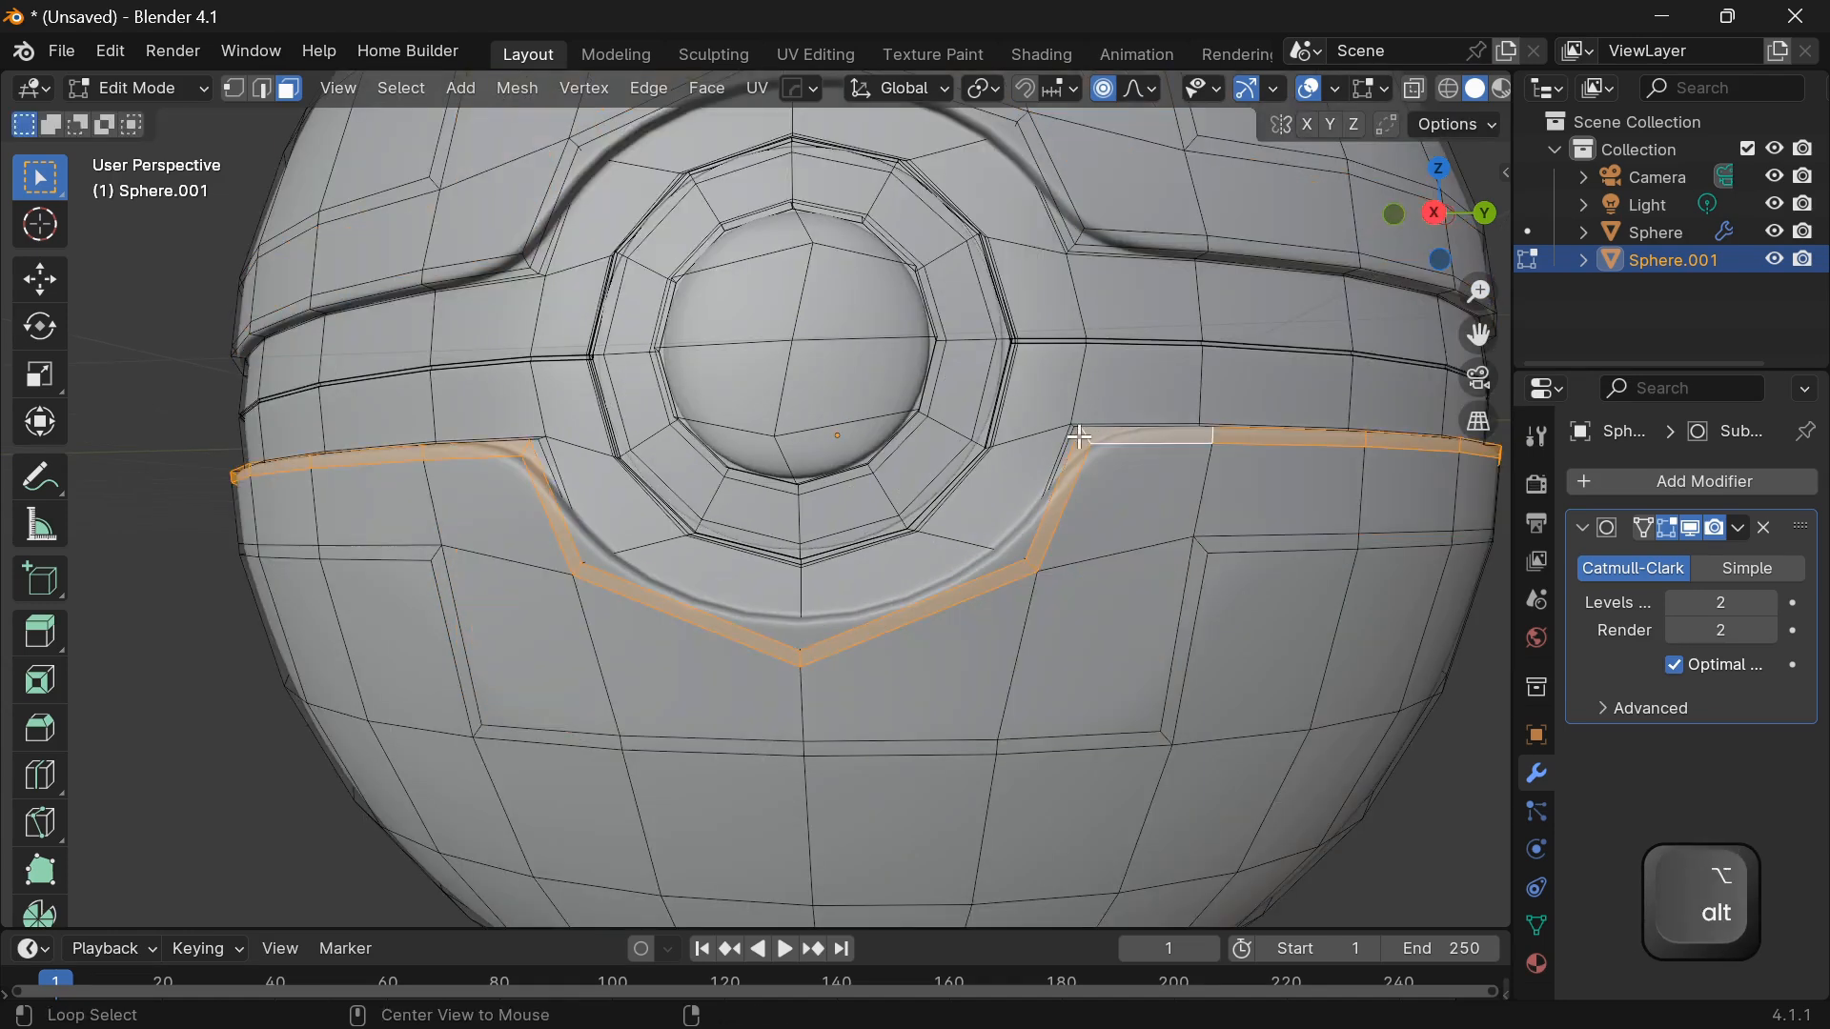
{"action": "middle_click_drag", "start_coordinate": [982, 373], "coordinate": [959, 602], "text": "shift"}
{"action": "left_click", "coordinate": [1007, 382], "text": "alt+shift"}
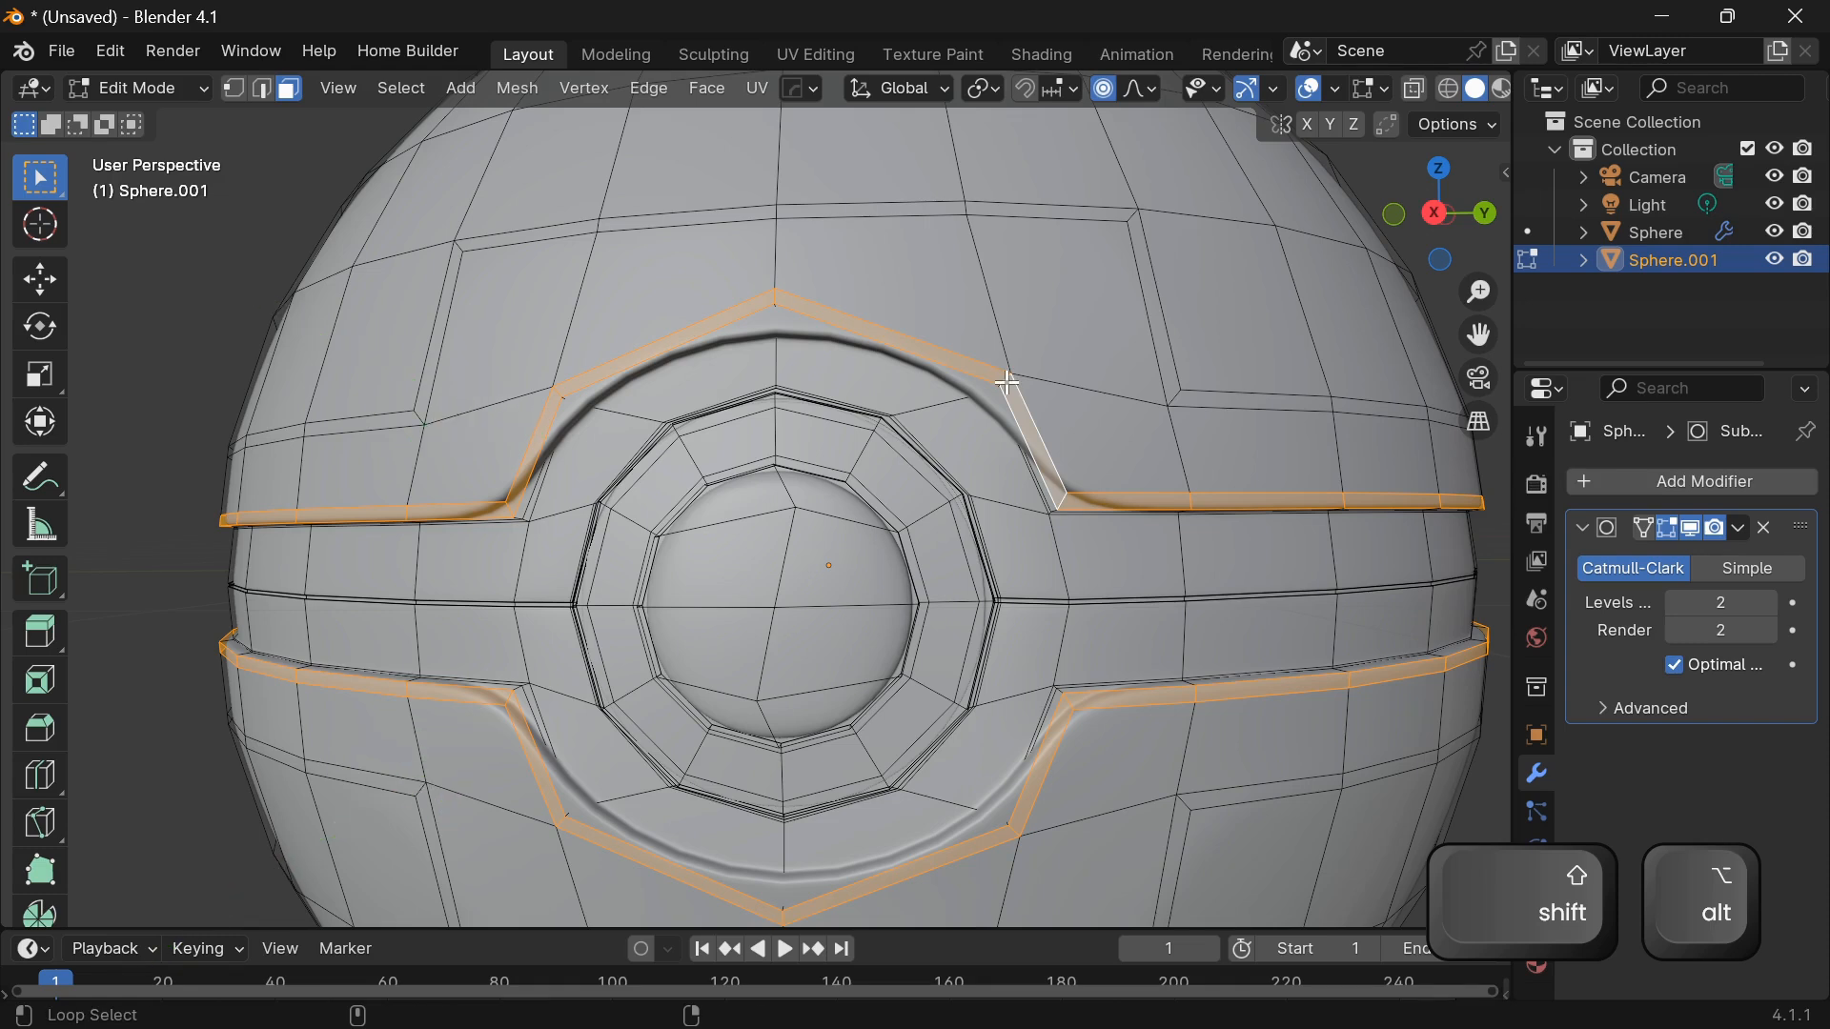
{"action": "right_click", "coordinate": [1037, 519]}
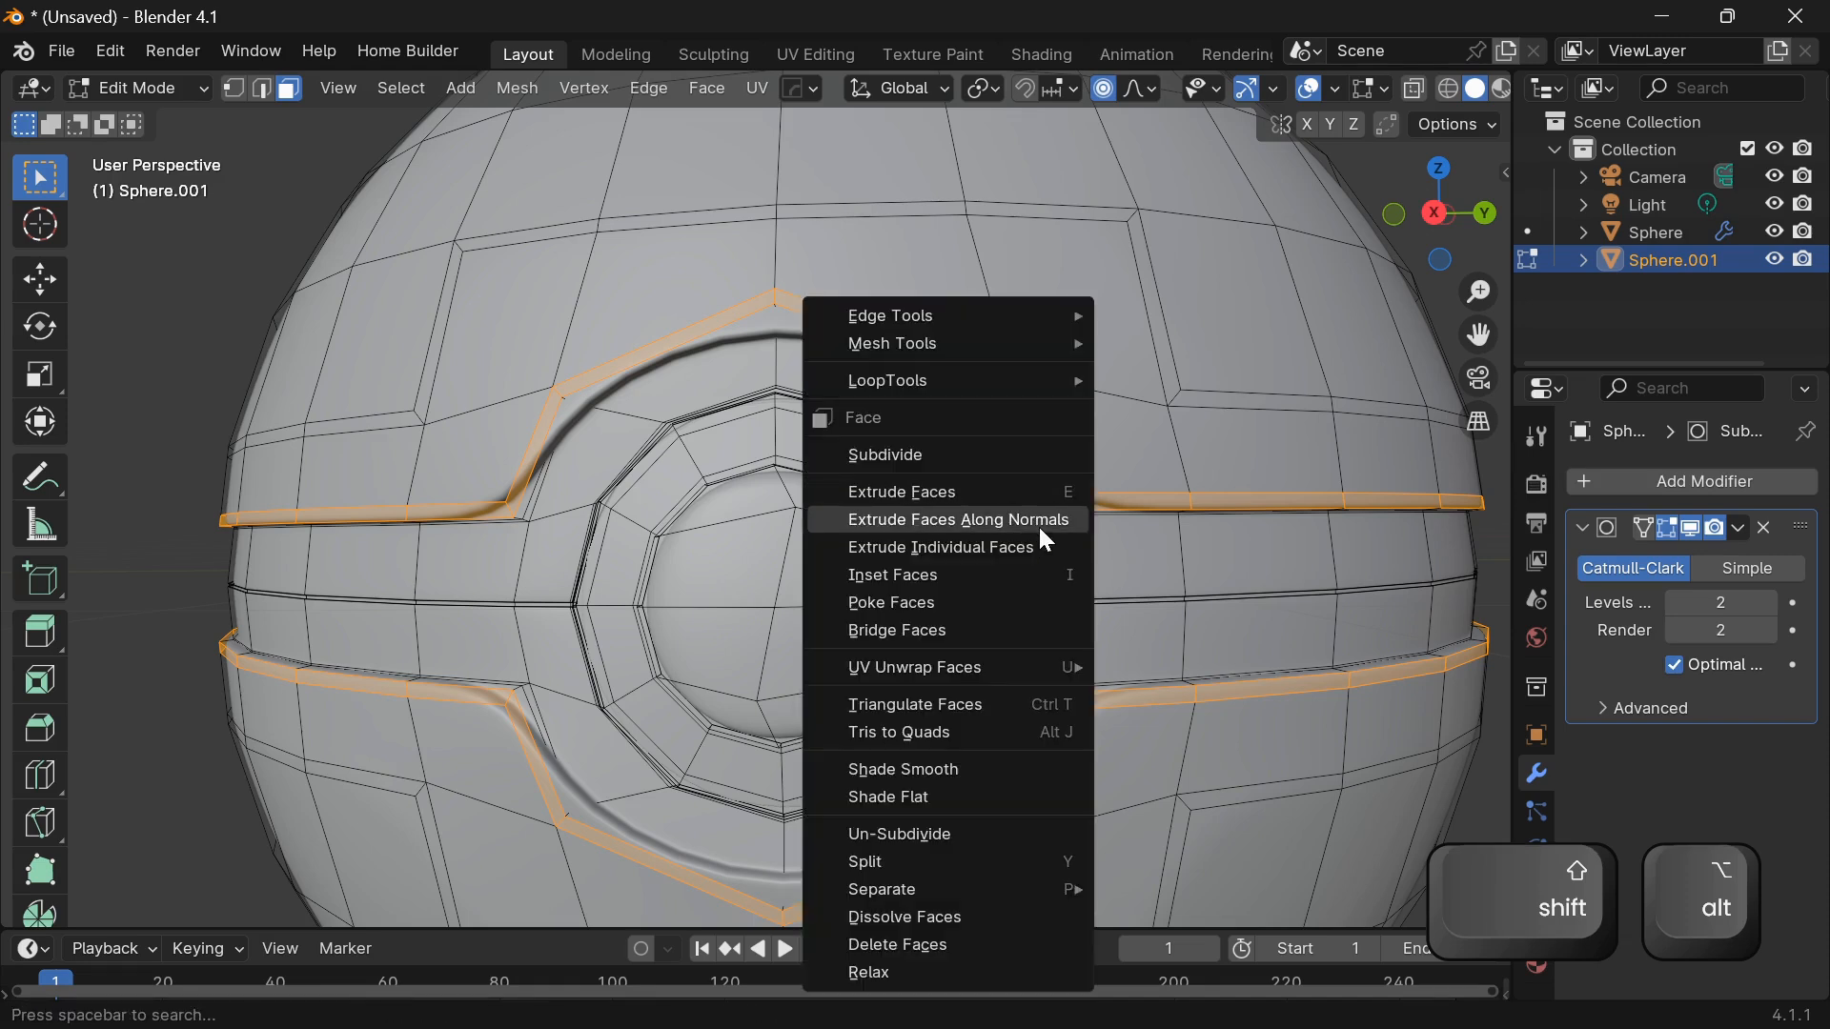
{"action": "left_click", "coordinate": [1038, 525]}
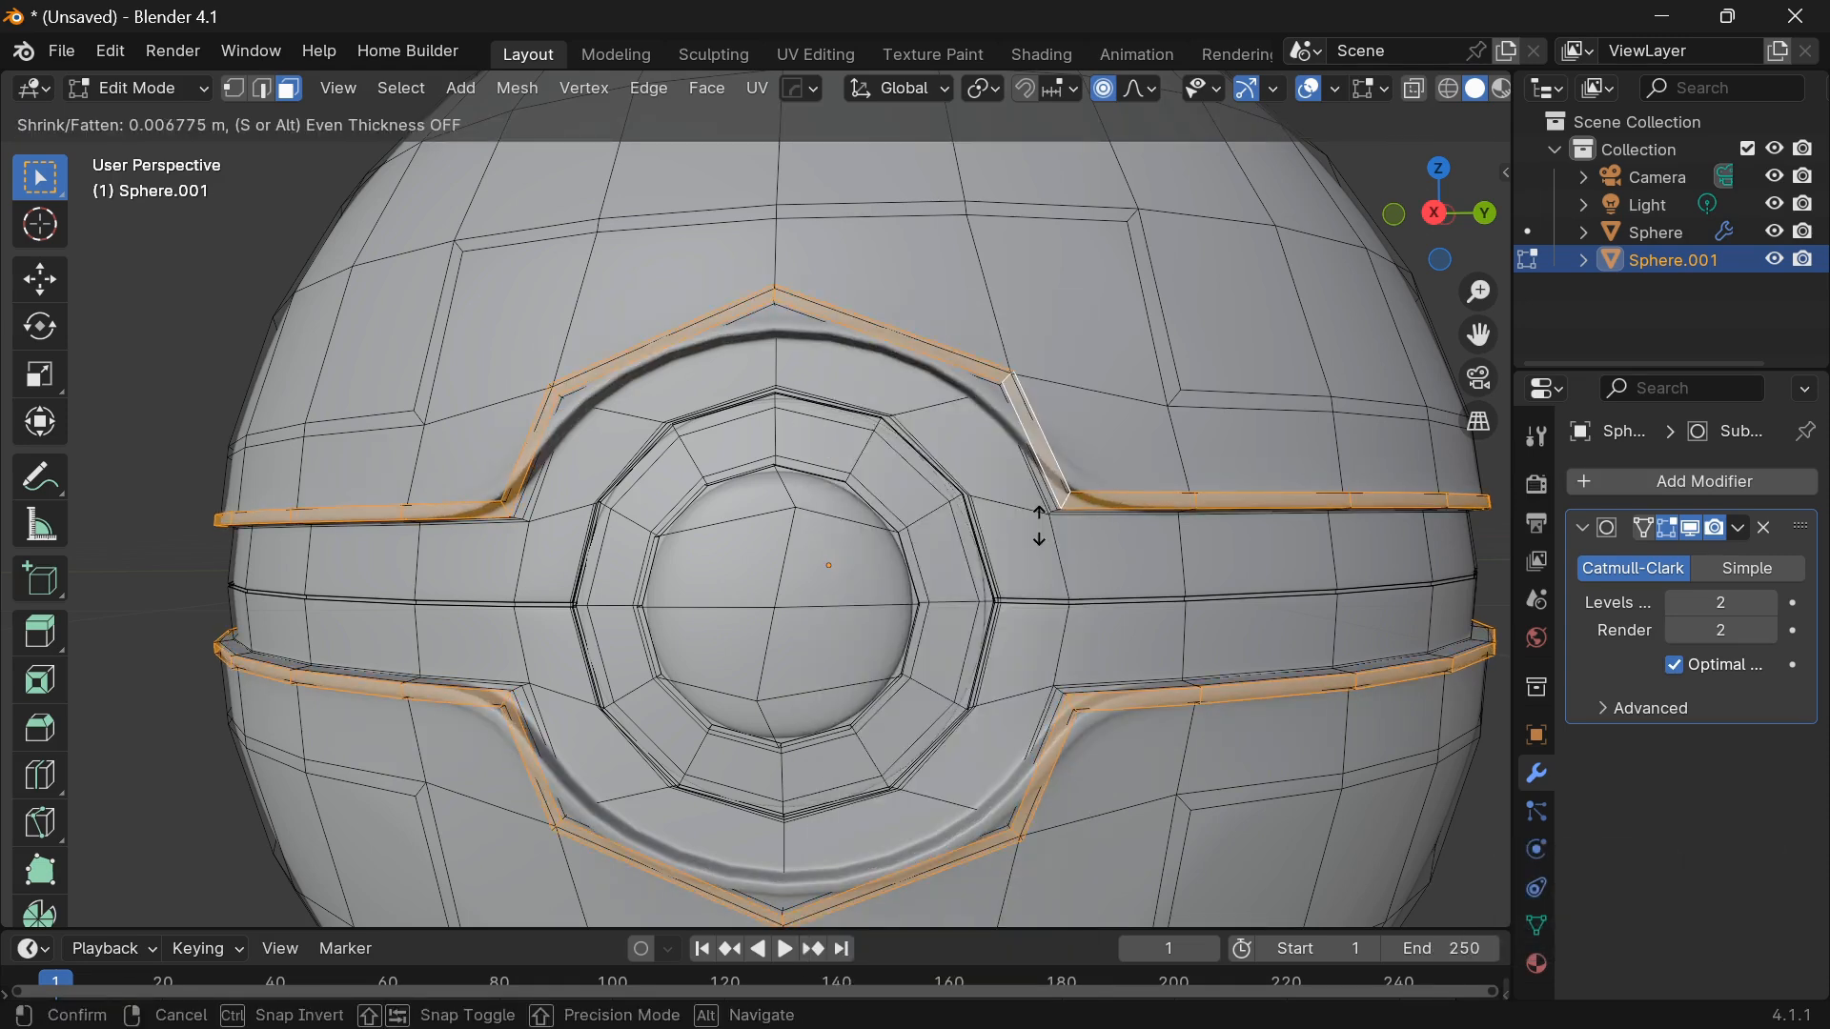
{"action": "left_click", "coordinate": [1039, 524]}
{"action": "key", "text": "Tab"}
{"action": "scroll", "coordinate": [1106, 658], "scroll_direction": "down", "scroll_amount": 3}
{"action": "middle_click_drag", "start_coordinate": [1065, 627], "coordinate": [1113, 713]}
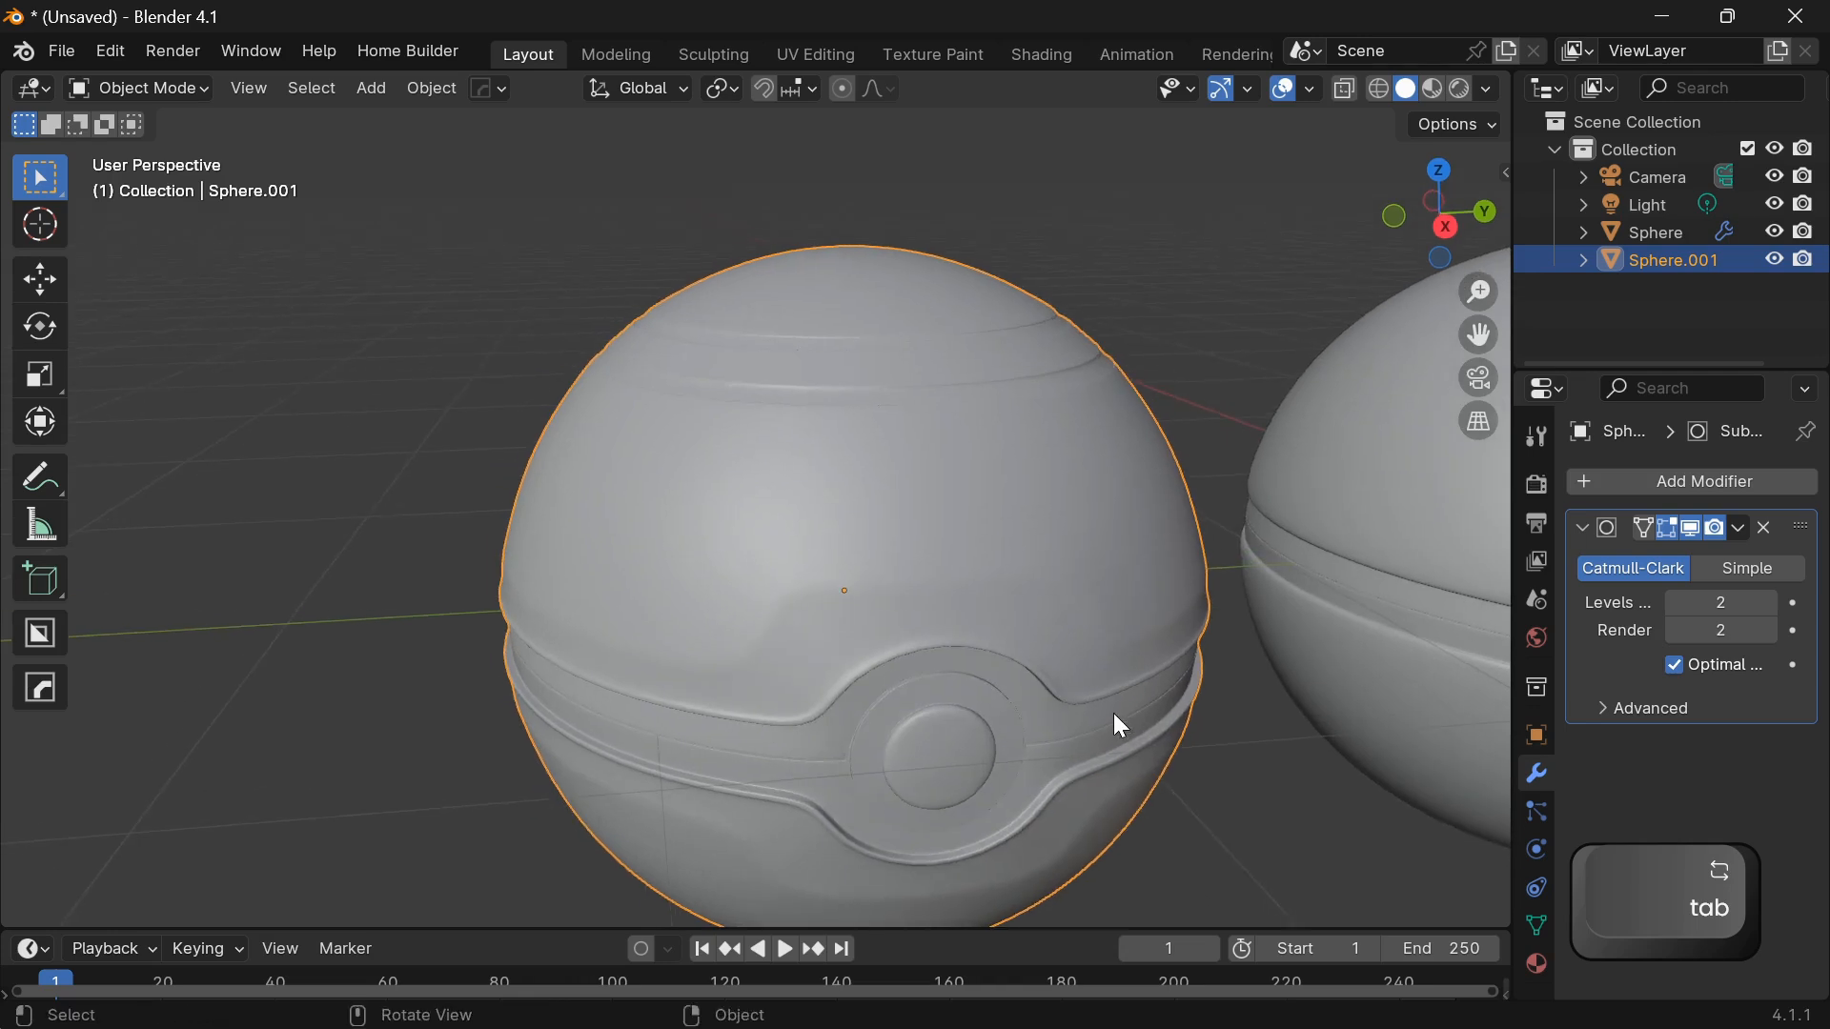
Dissolve the leftover stepped inset edges above and below the band, including their vertical sections beside the button.
{"action": "scroll", "coordinate": [1112, 705], "scroll_direction": "up", "scroll_amount": 2}
{"action": "key", "text": "Tab"}
{"action": "scroll", "coordinate": [942, 587], "scroll_direction": "up", "scroll_amount": 3}
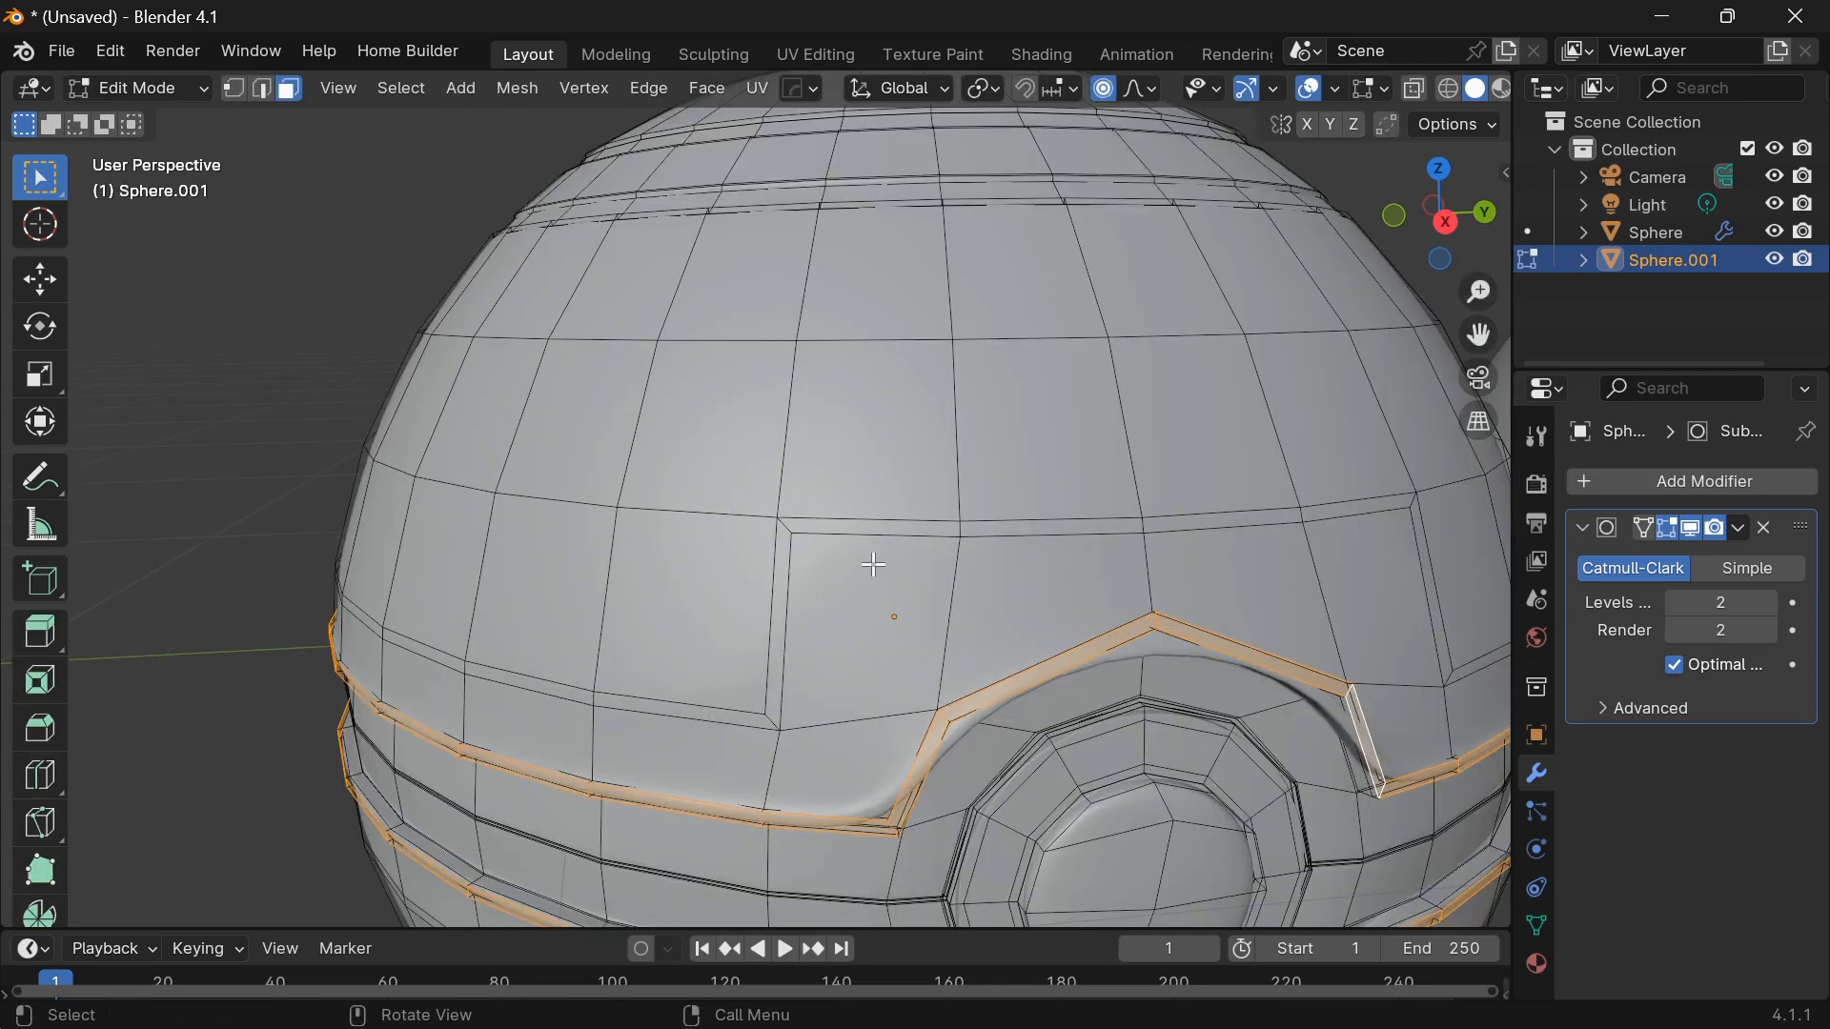
{"action": "left_click", "coordinate": [862, 532], "text": "alt"}
{"action": "scroll", "coordinate": [864, 539], "scroll_direction": "down", "scroll_amount": 3}
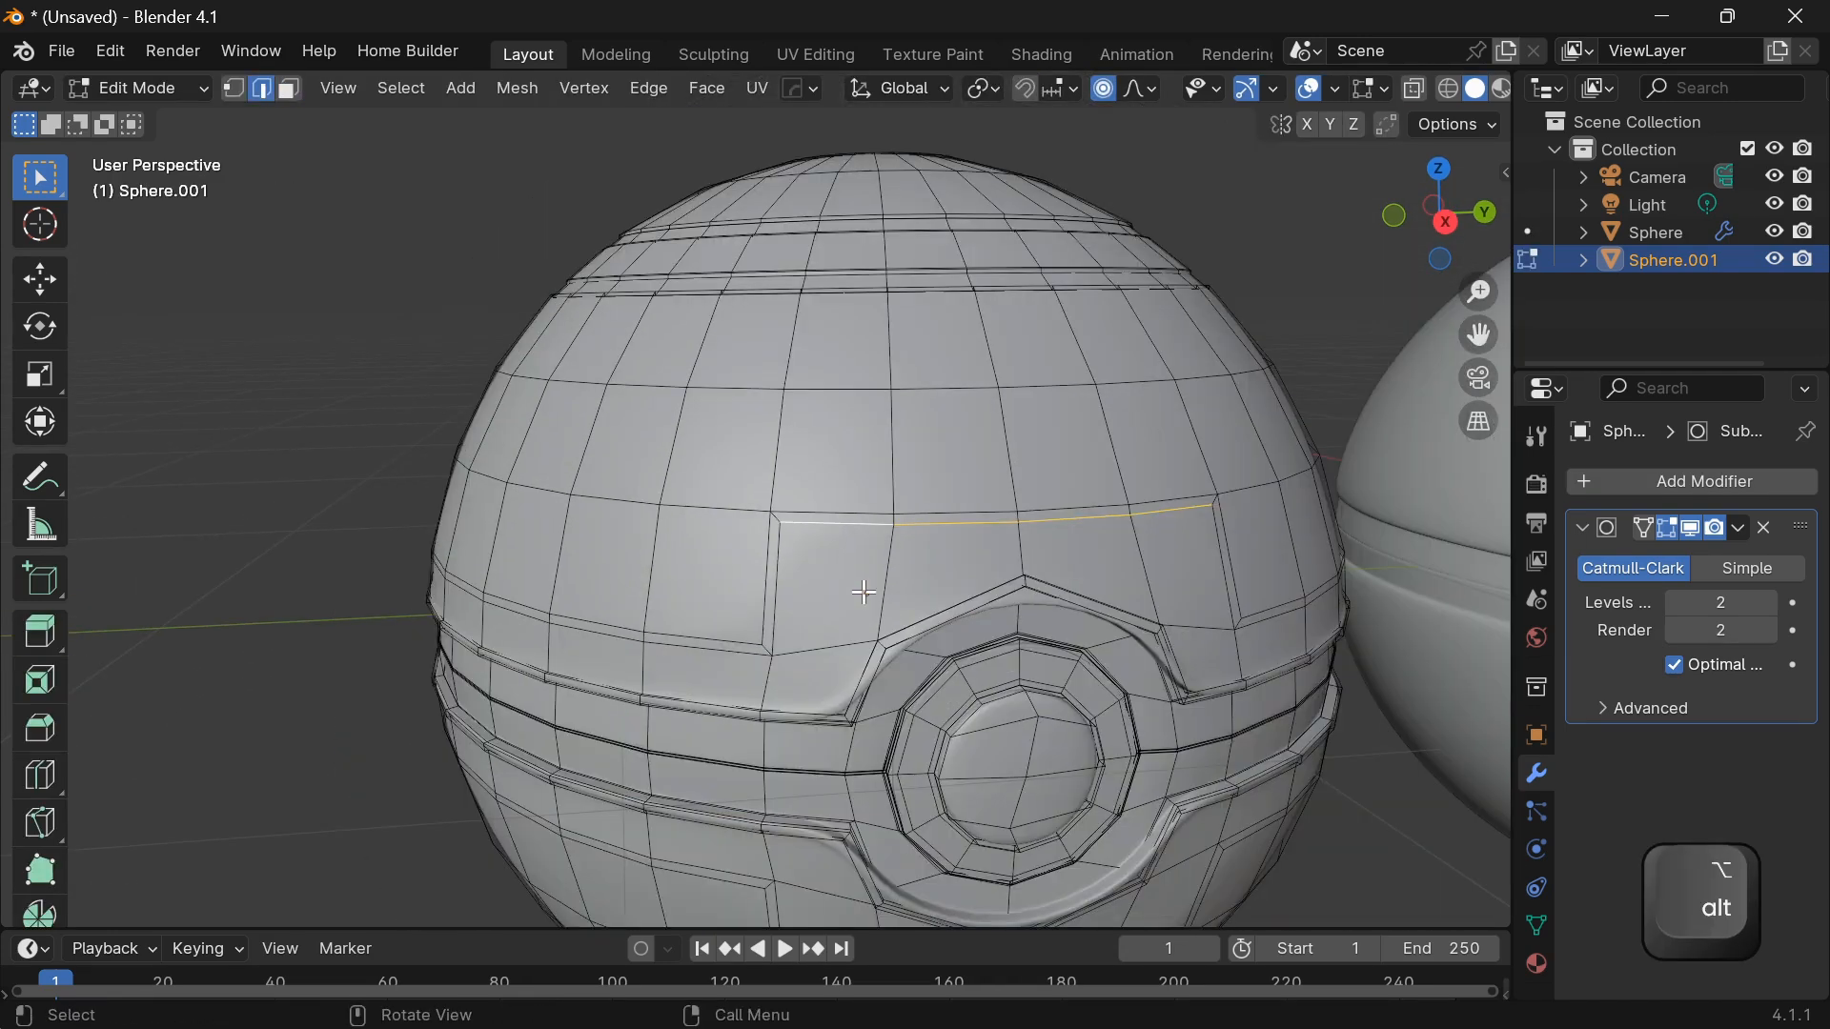
{"action": "left_click", "coordinate": [775, 615], "text": "alt+shift"}
{"action": "middle_click_drag", "start_coordinate": [725, 661], "coordinate": [648, 661]}
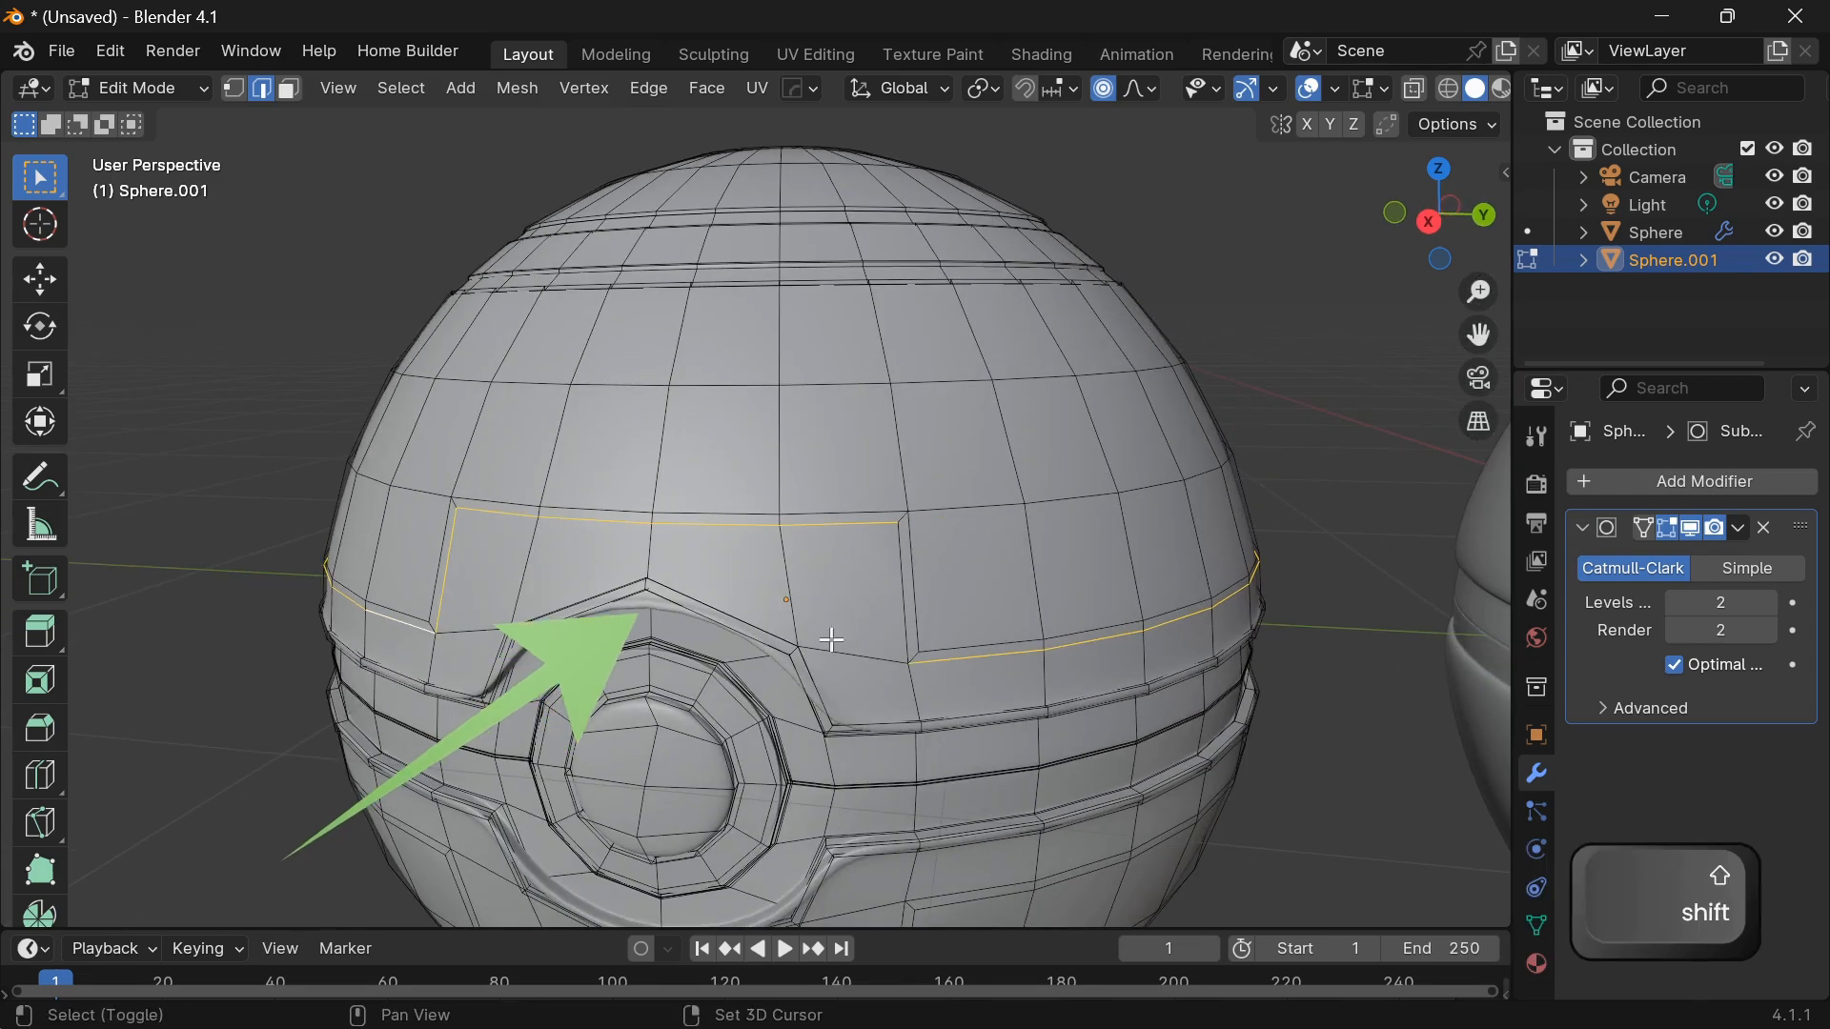
{"action": "left_click", "coordinate": [904, 629], "text": "alt+shift"}
{"action": "middle_click_drag", "start_coordinate": [869, 809], "coordinate": [867, 624], "text": "shift"}
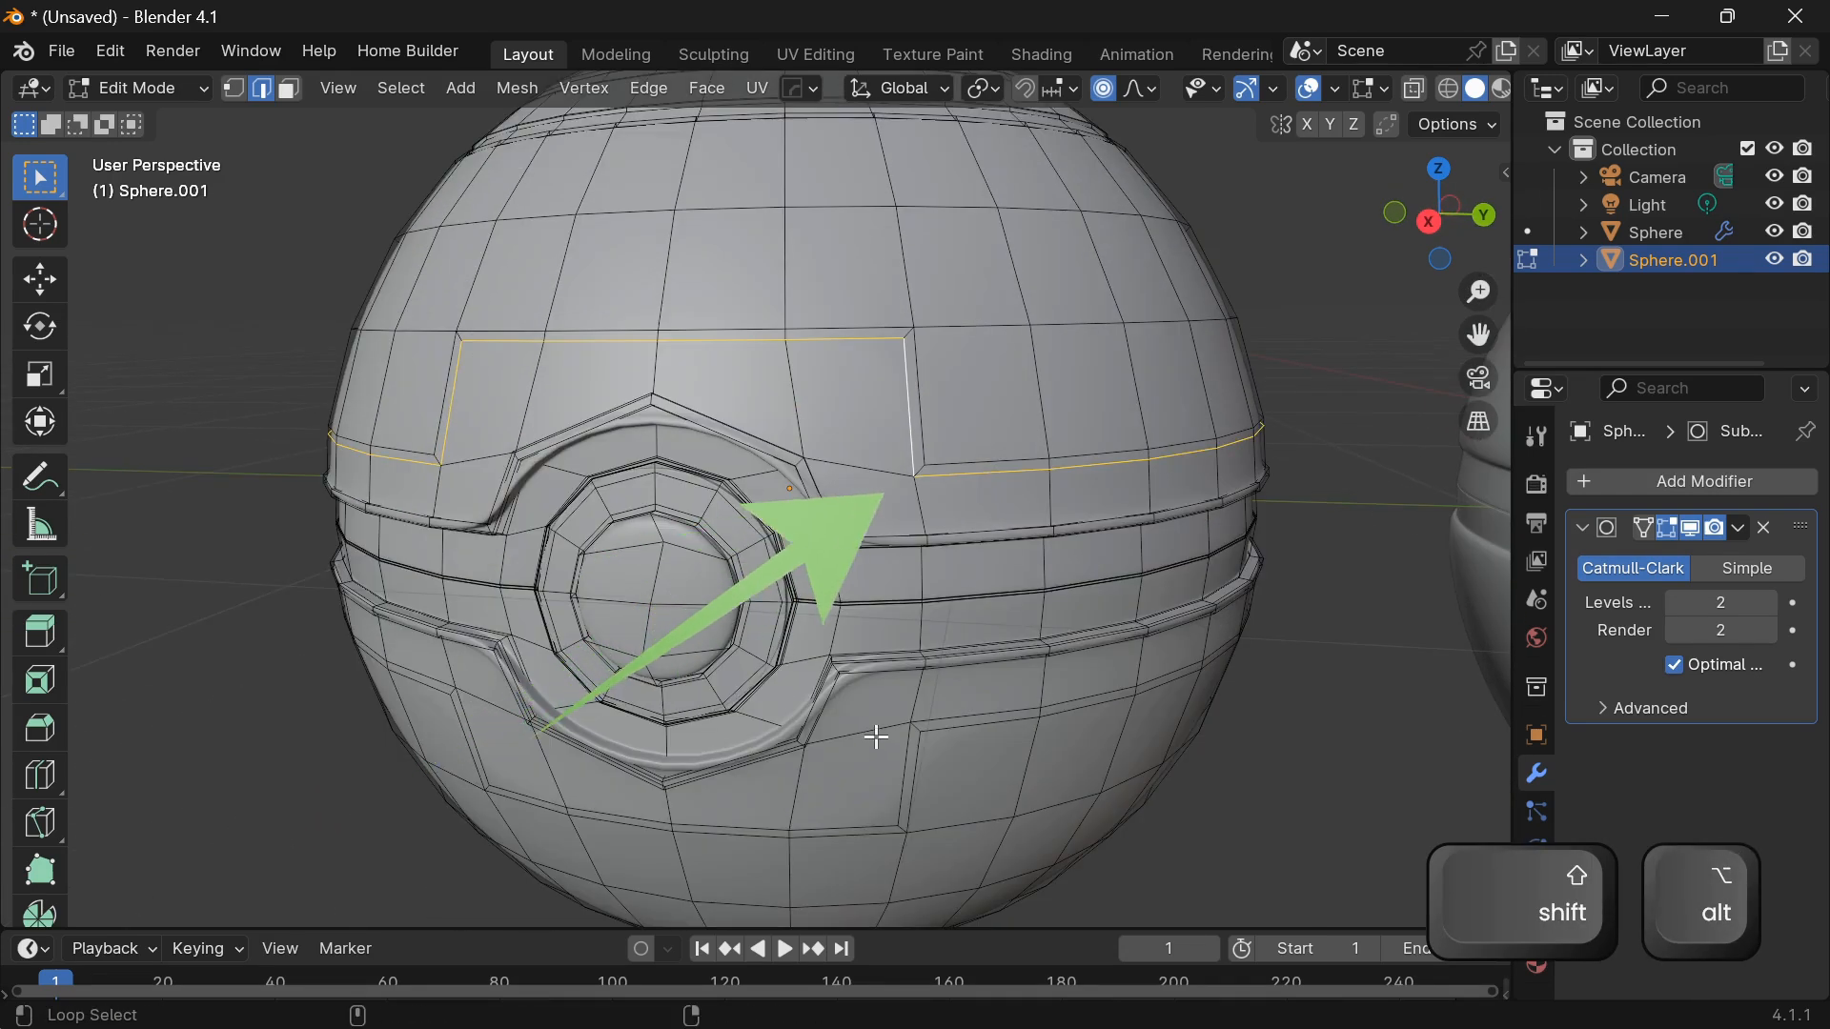
{"action": "middle_click_drag", "start_coordinate": [931, 715], "coordinate": [870, 691]}
{"action": "left_click", "coordinate": [766, 699], "text": "alt+shift"}
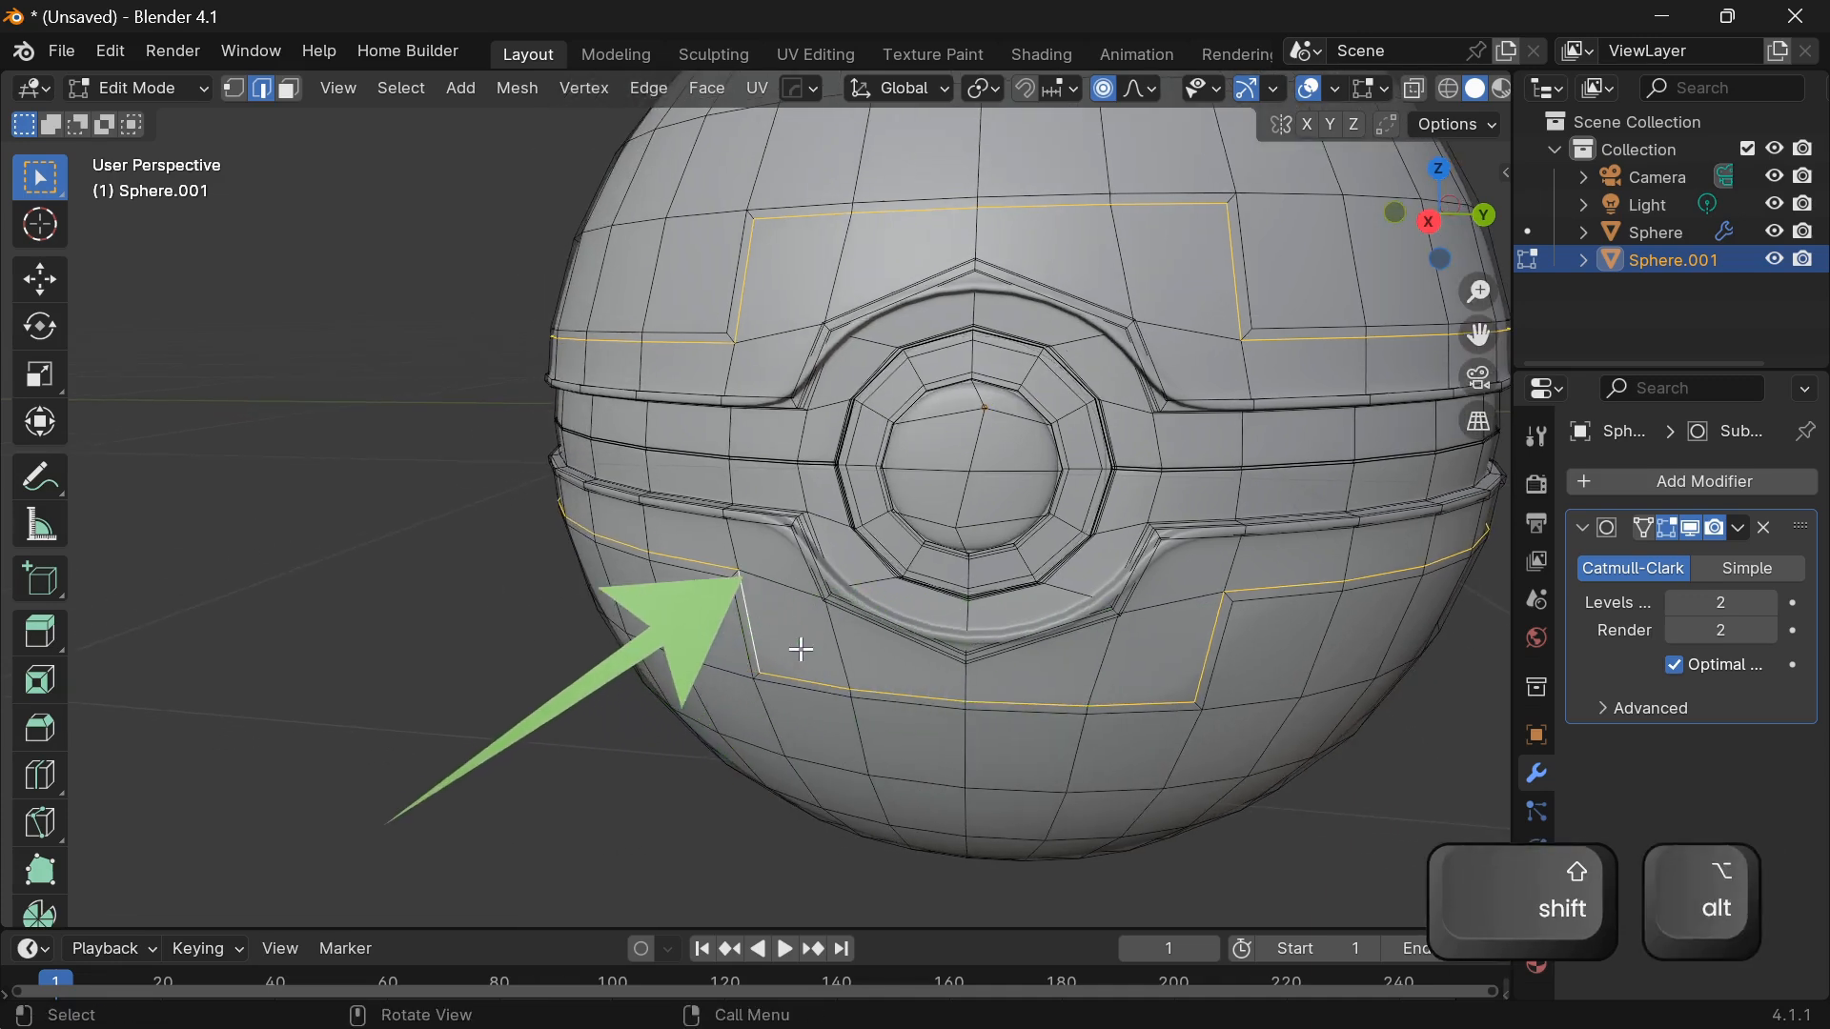
{"action": "key", "text": "Delete"}
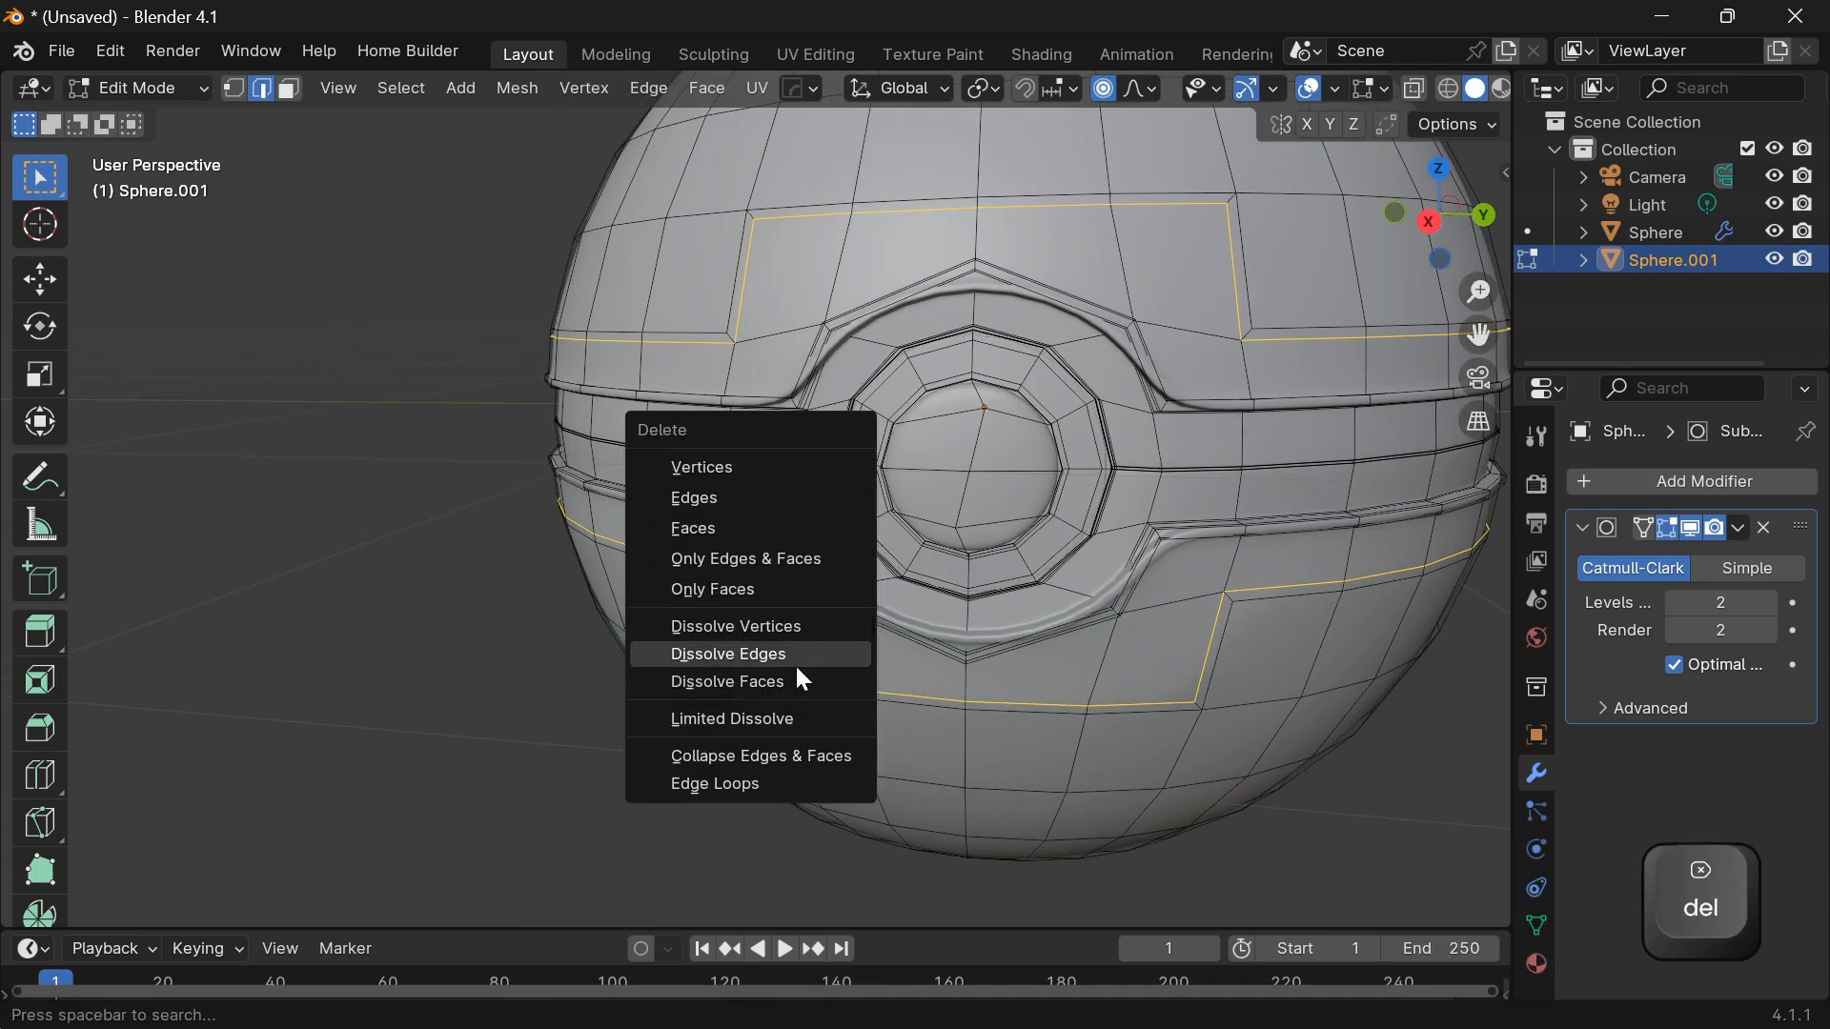
{"action": "left_click", "coordinate": [795, 664]}
{"action": "key", "text": "Tab"}
{"action": "scroll", "coordinate": [845, 608], "scroll_direction": "down", "scroll_amount": 5}
{"action": "middle_click_drag", "start_coordinate": [660, 779], "coordinate": [722, 698]}
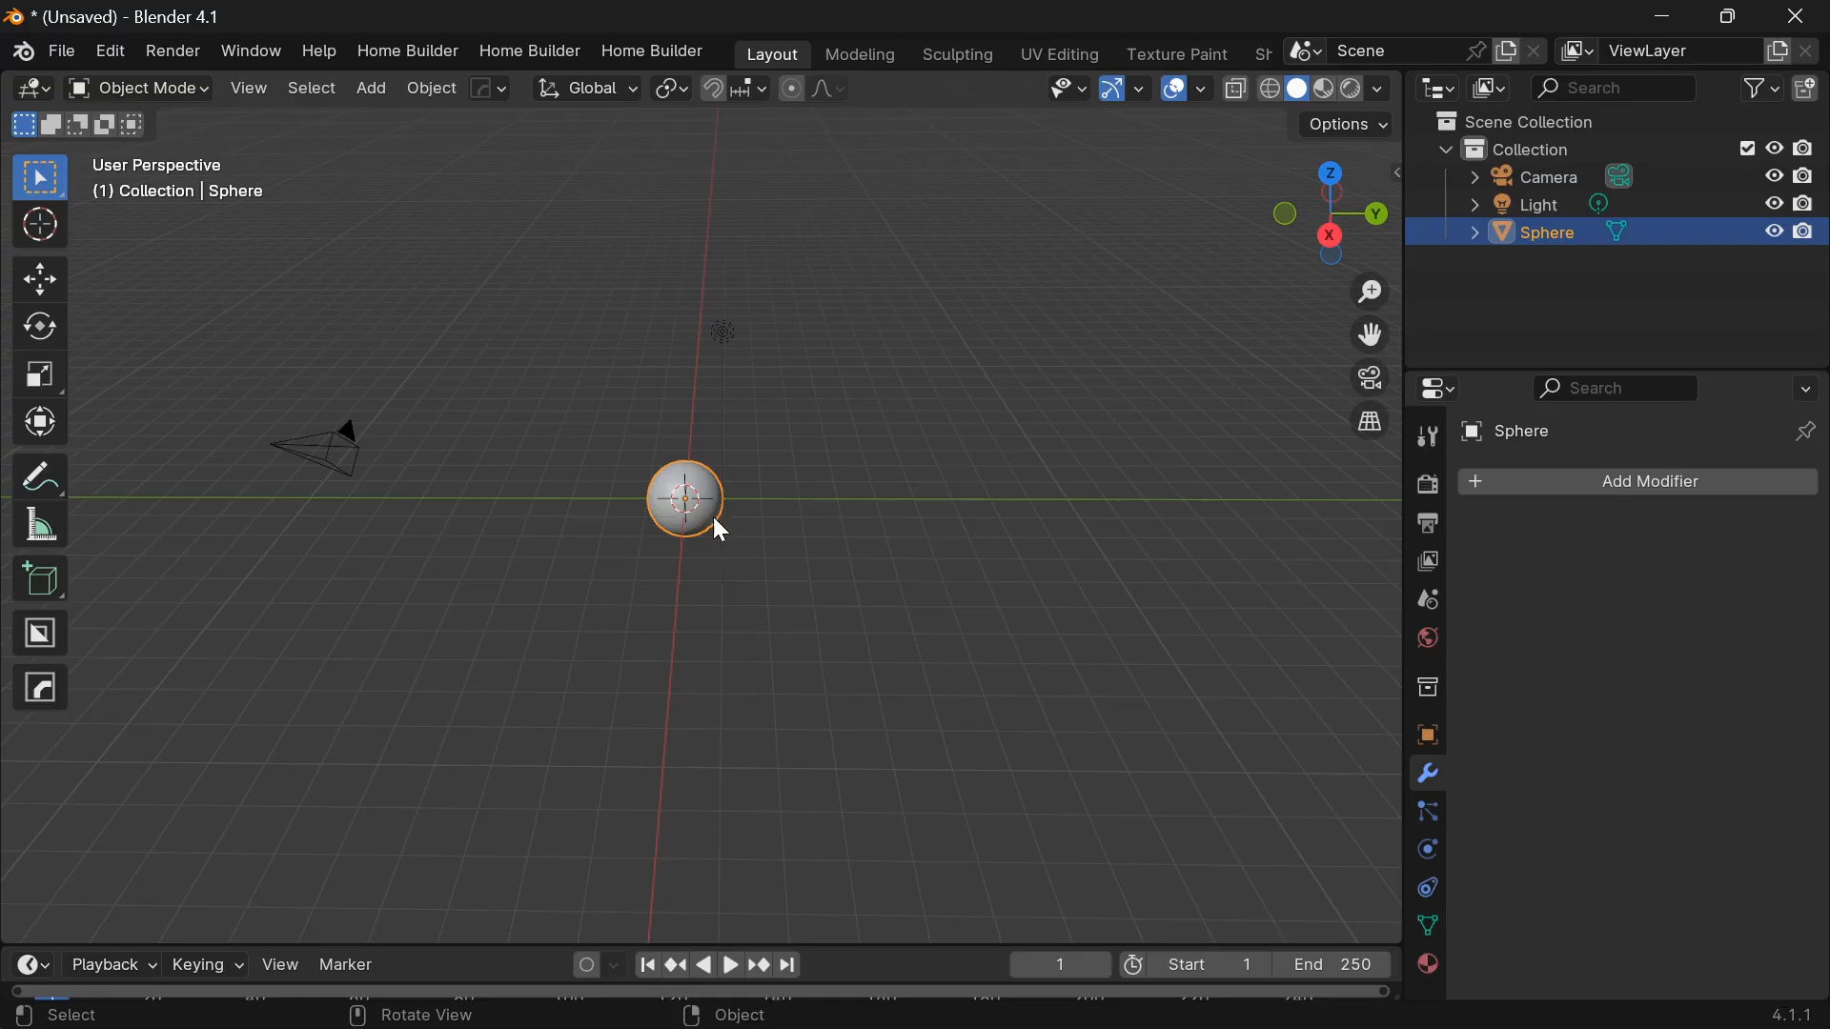
Duplicate the sphere three times, spacing the copies in a row along the Y axis beside the original.
{"action": "middle_click_drag", "start_coordinate": [713, 517], "coordinate": [718, 553]}
{"action": "key", "text": "shift+d"}
{"action": "left_click", "coordinate": [842, 565]}
{"action": "key", "text": "shift+d"}
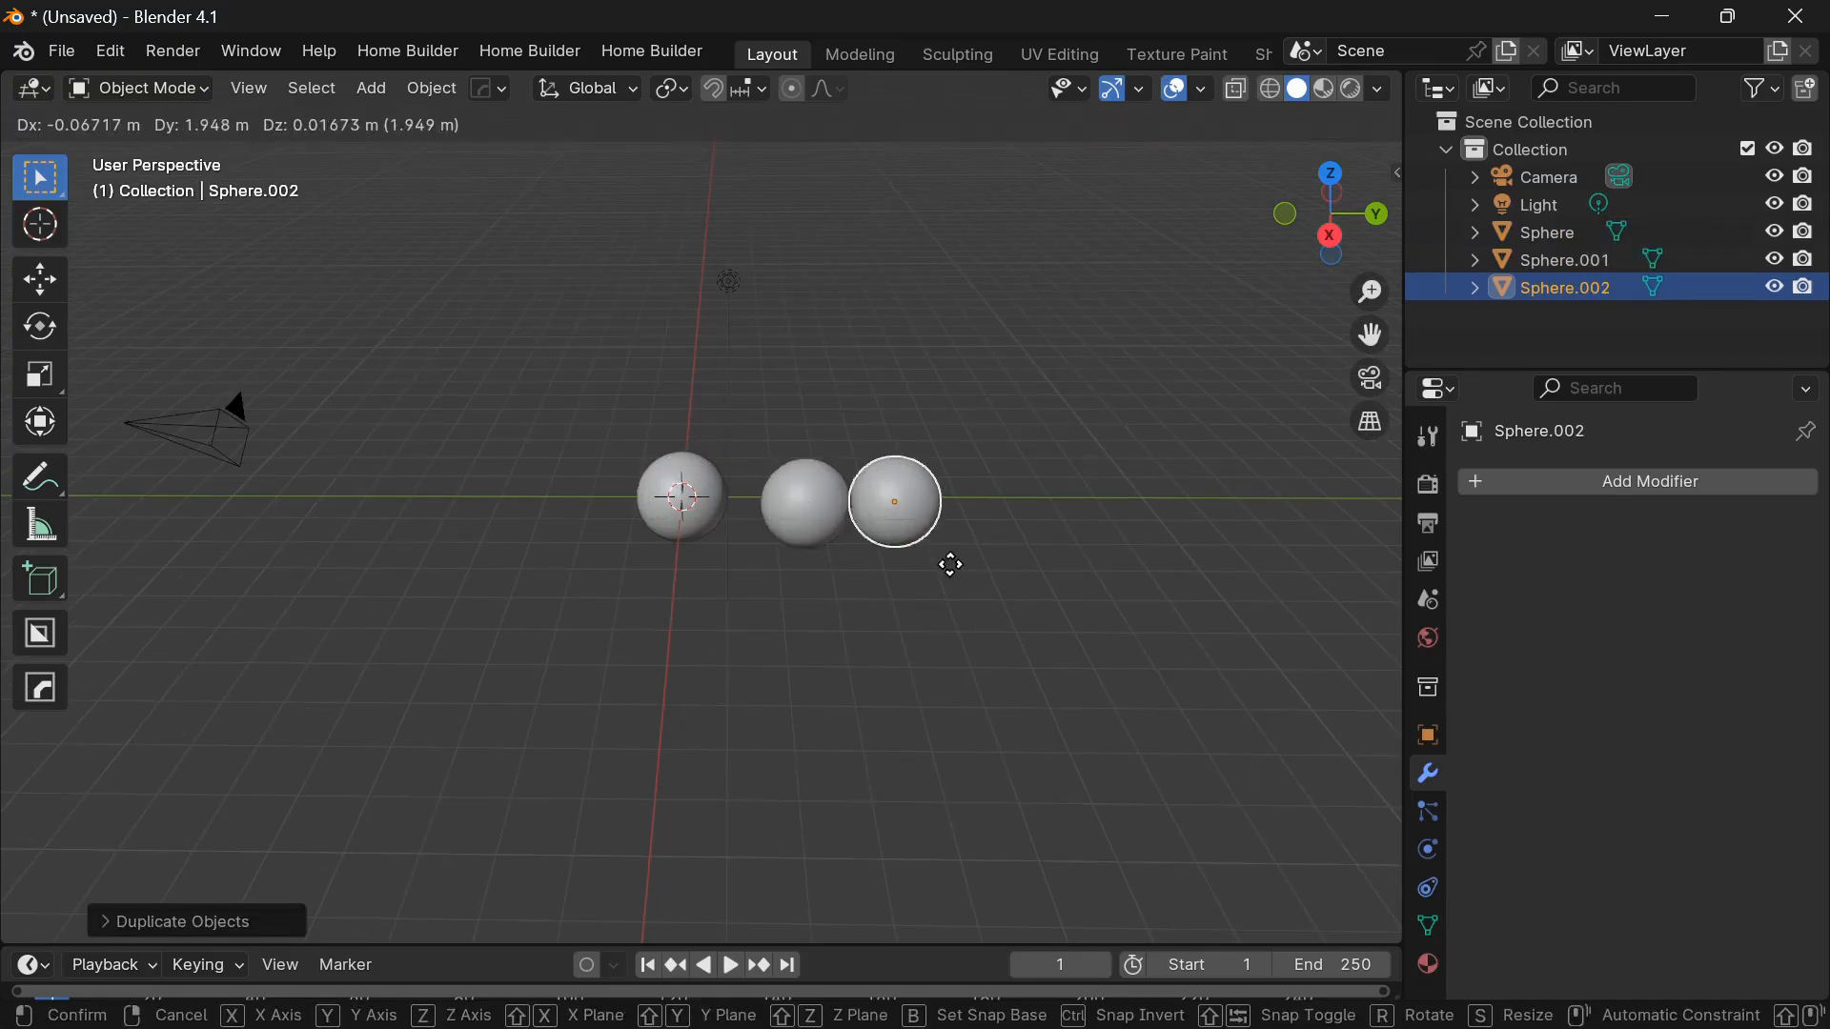
{"action": "left_click", "coordinate": [985, 563]}
{"action": "key", "text": "shift+d"}
{"action": "left_click", "coordinate": [1136, 547]}
Duplicate four more spheres and arrange them in an arc above and to the left of the first row.
{"action": "key", "text": "shift+d"}
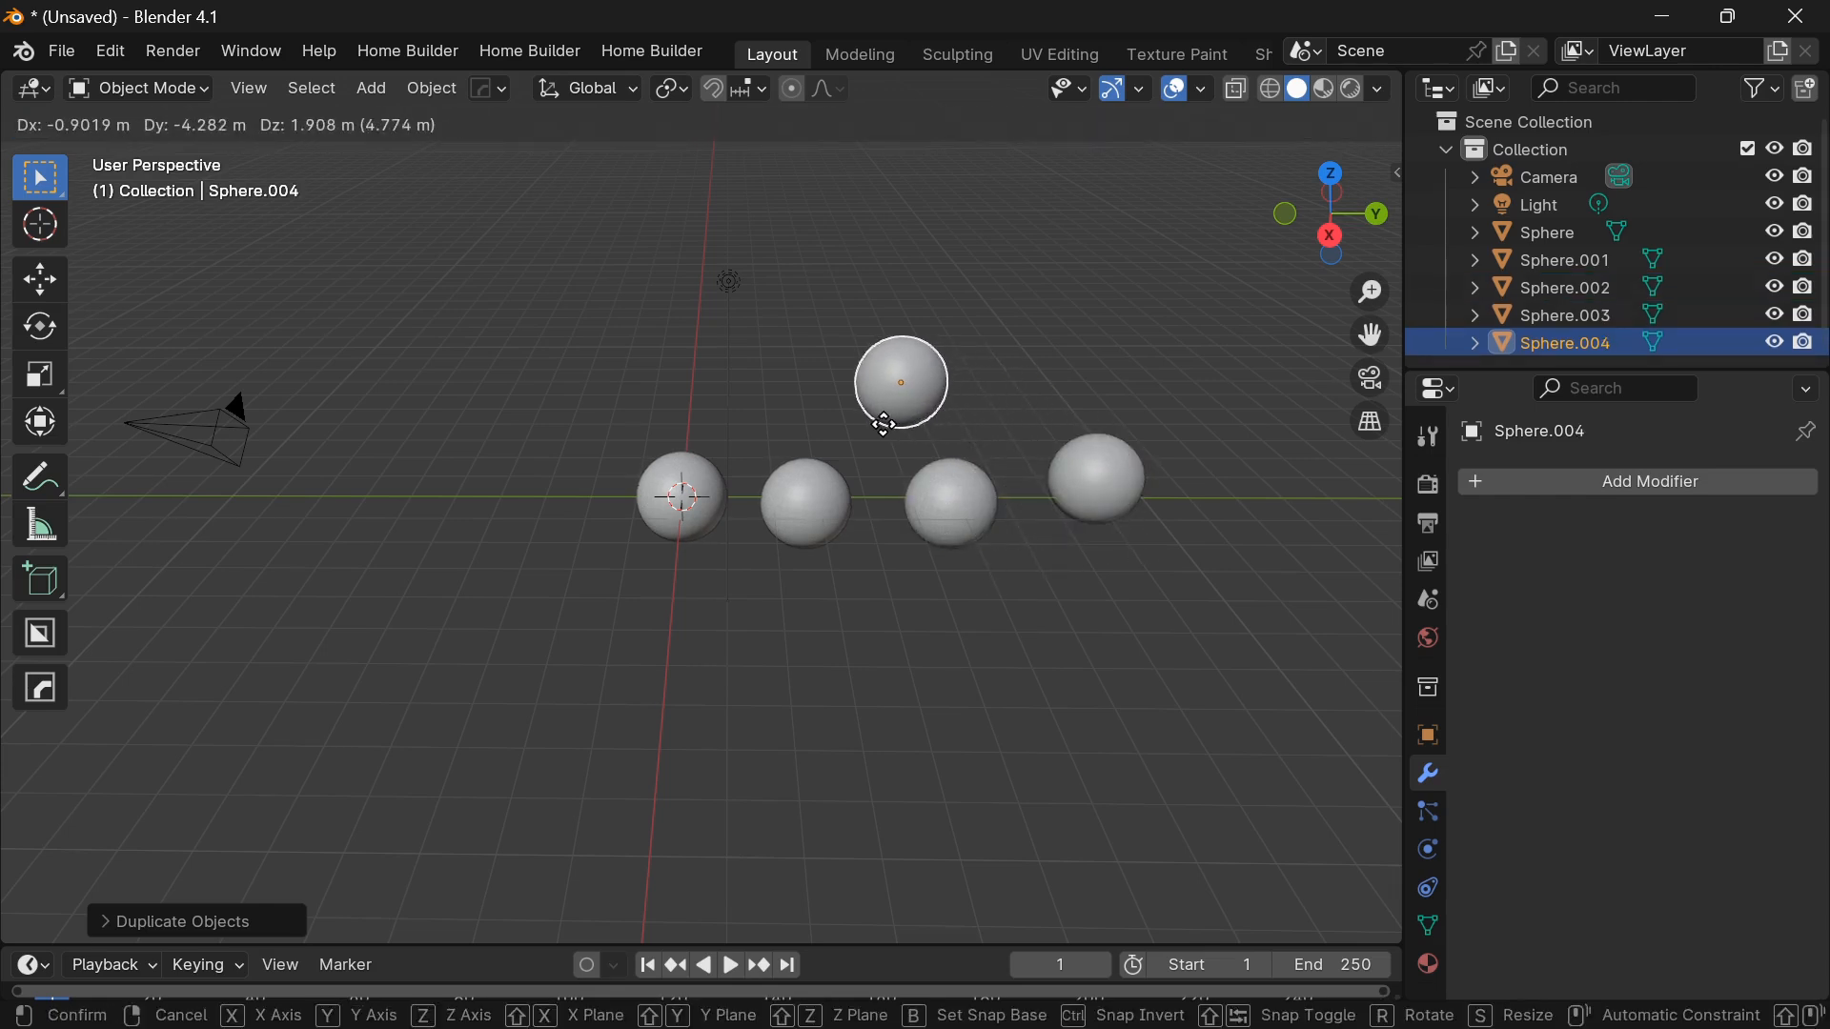
{"action": "left_click", "coordinate": [884, 439]}
{"action": "key", "text": "shift+d"}
{"action": "left_click", "coordinate": [655, 372]}
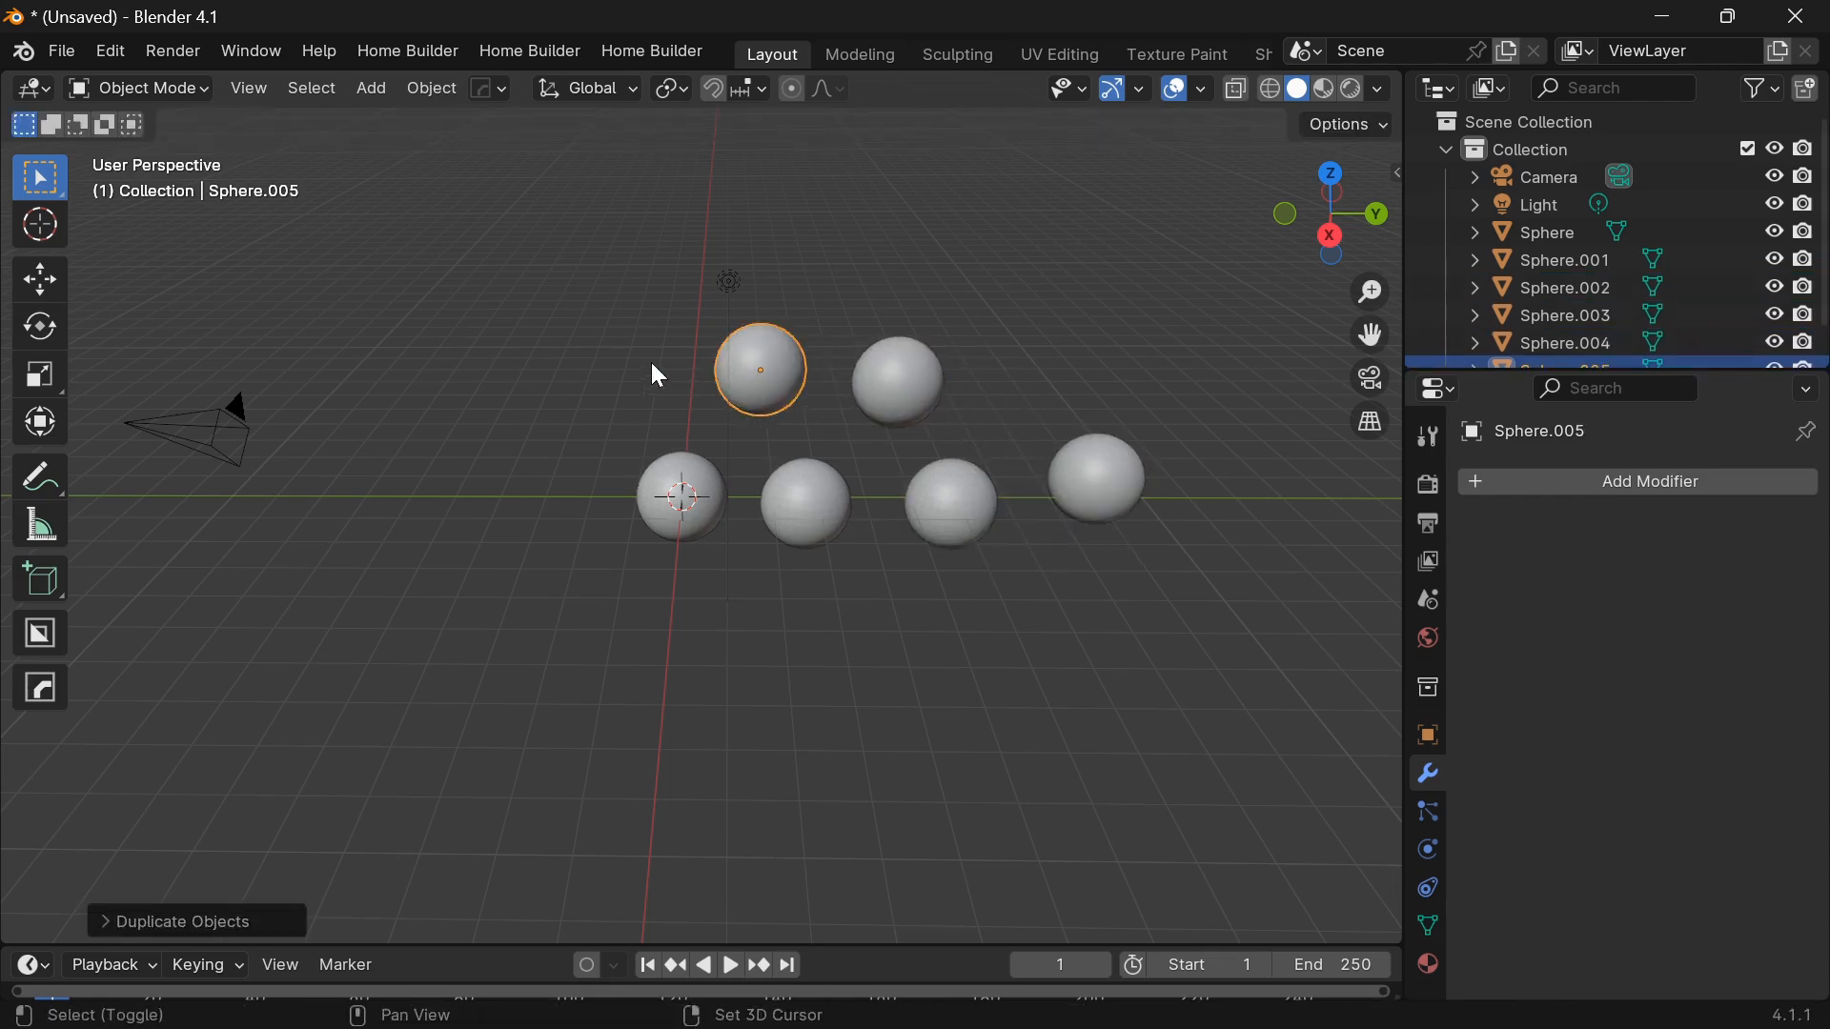
{"action": "key", "text": "shift+d"}
{"action": "left_click", "coordinate": [488, 366]}
{"action": "key", "text": "shift+d"}
{"action": "left_click", "coordinate": [257, 445]}
Duplicate five more spheres and spread them in a row from left to right below the first row.
{"action": "key", "text": "shift+d"}
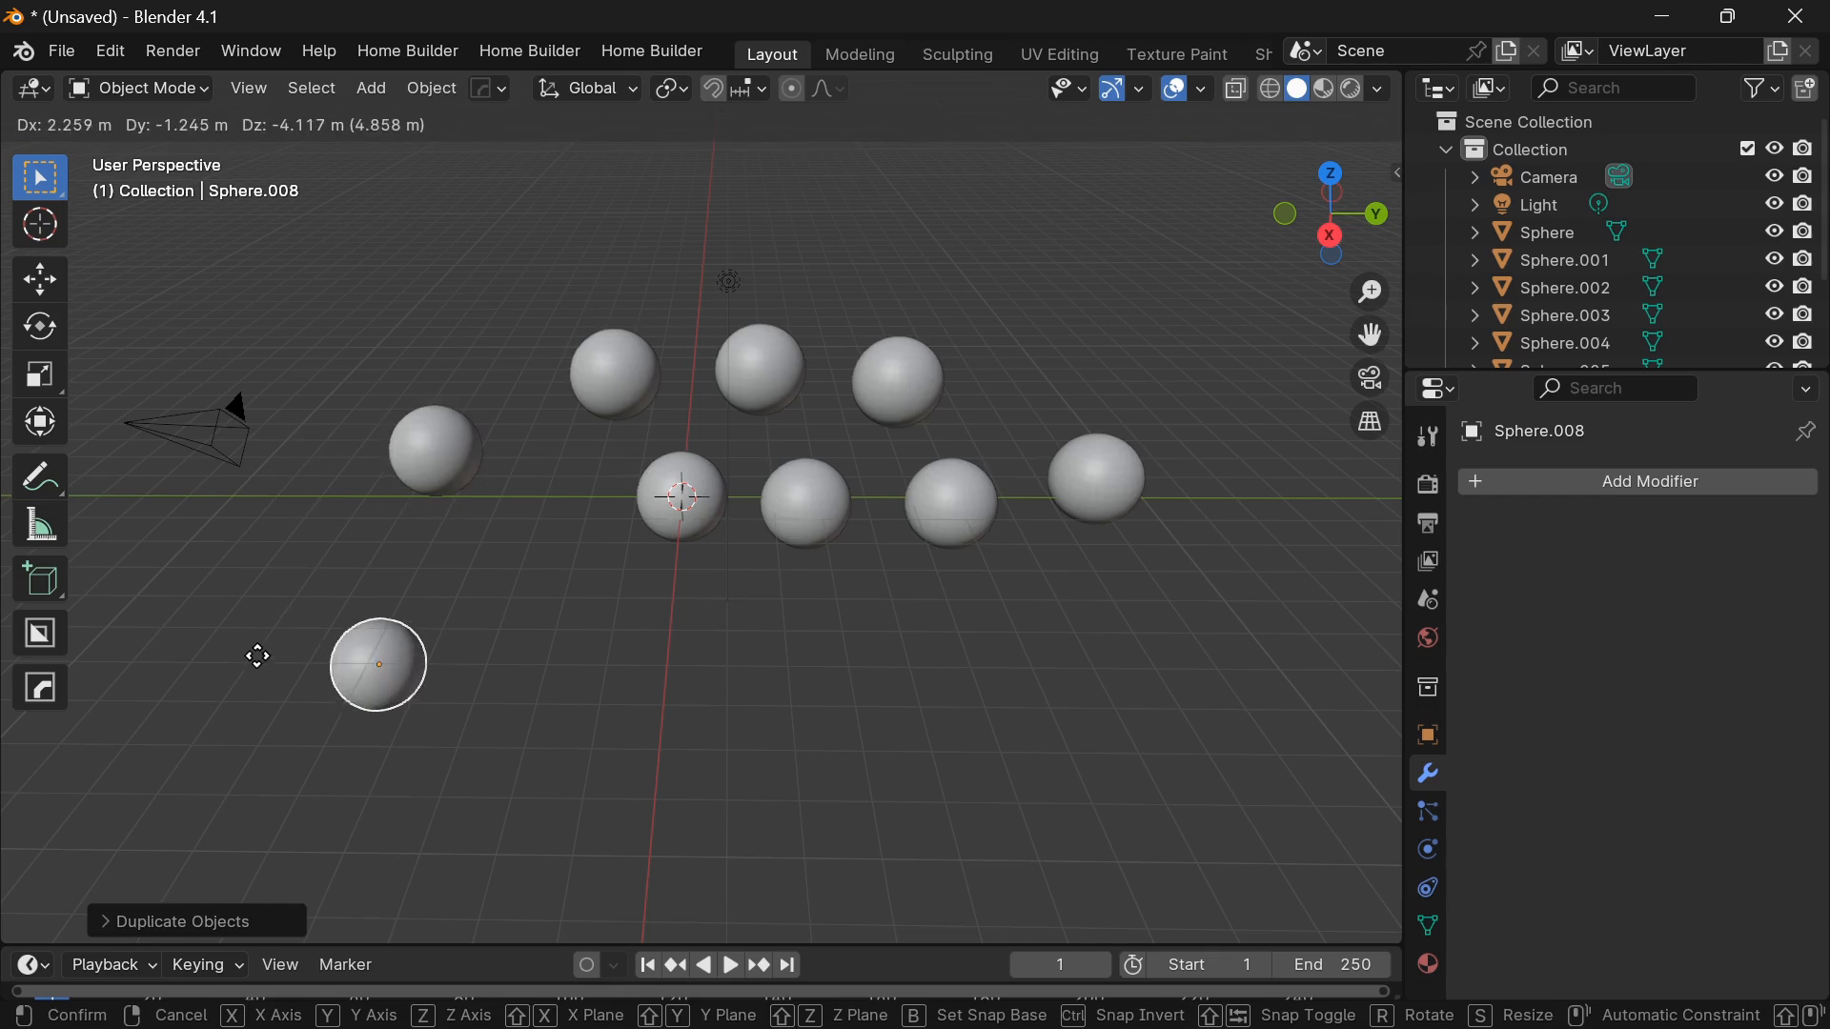
{"action": "left_click", "coordinate": [257, 653]}
{"action": "key", "text": "shift+d"}
{"action": "left_click", "coordinate": [738, 746]}
{"action": "key", "text": "shift+d"}
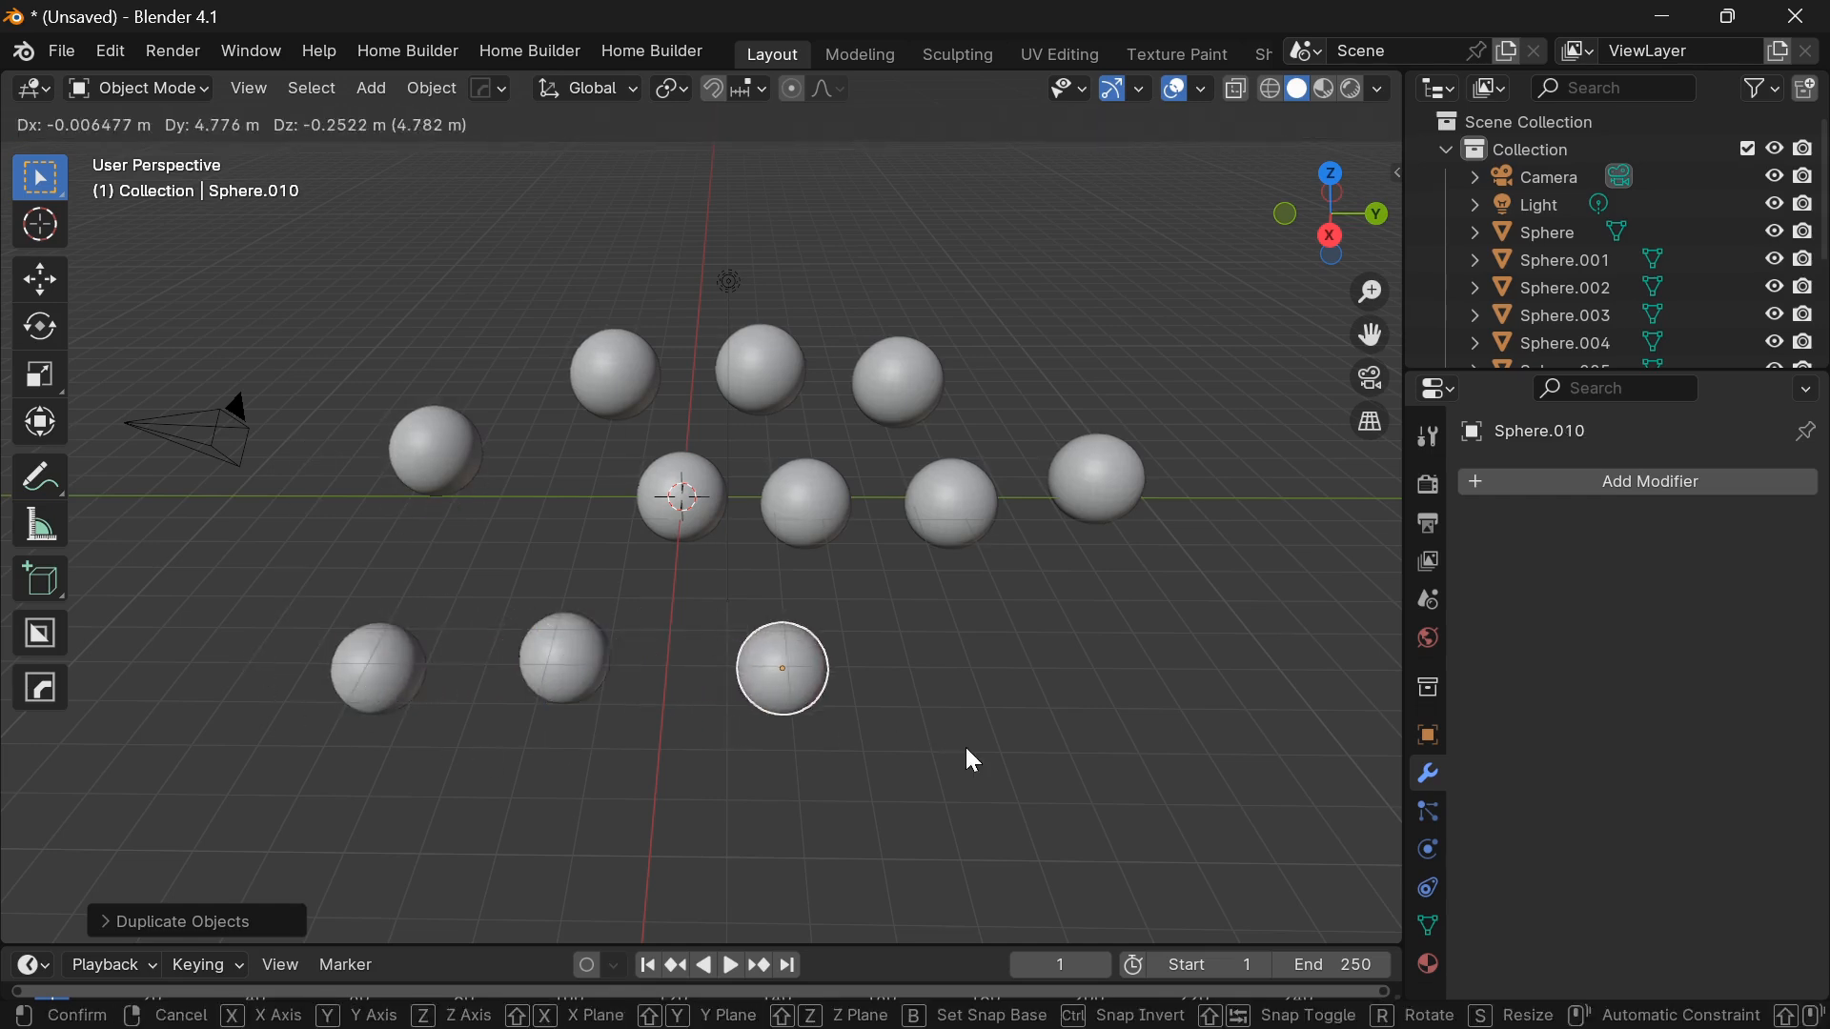
{"action": "left_click", "coordinate": [974, 758]}
{"action": "key", "text": "shift+d"}
{"action": "left_click", "coordinate": [1180, 751]}
{"action": "key", "text": "shift+d"}
{"action": "left_click", "coordinate": [1330, 650]}
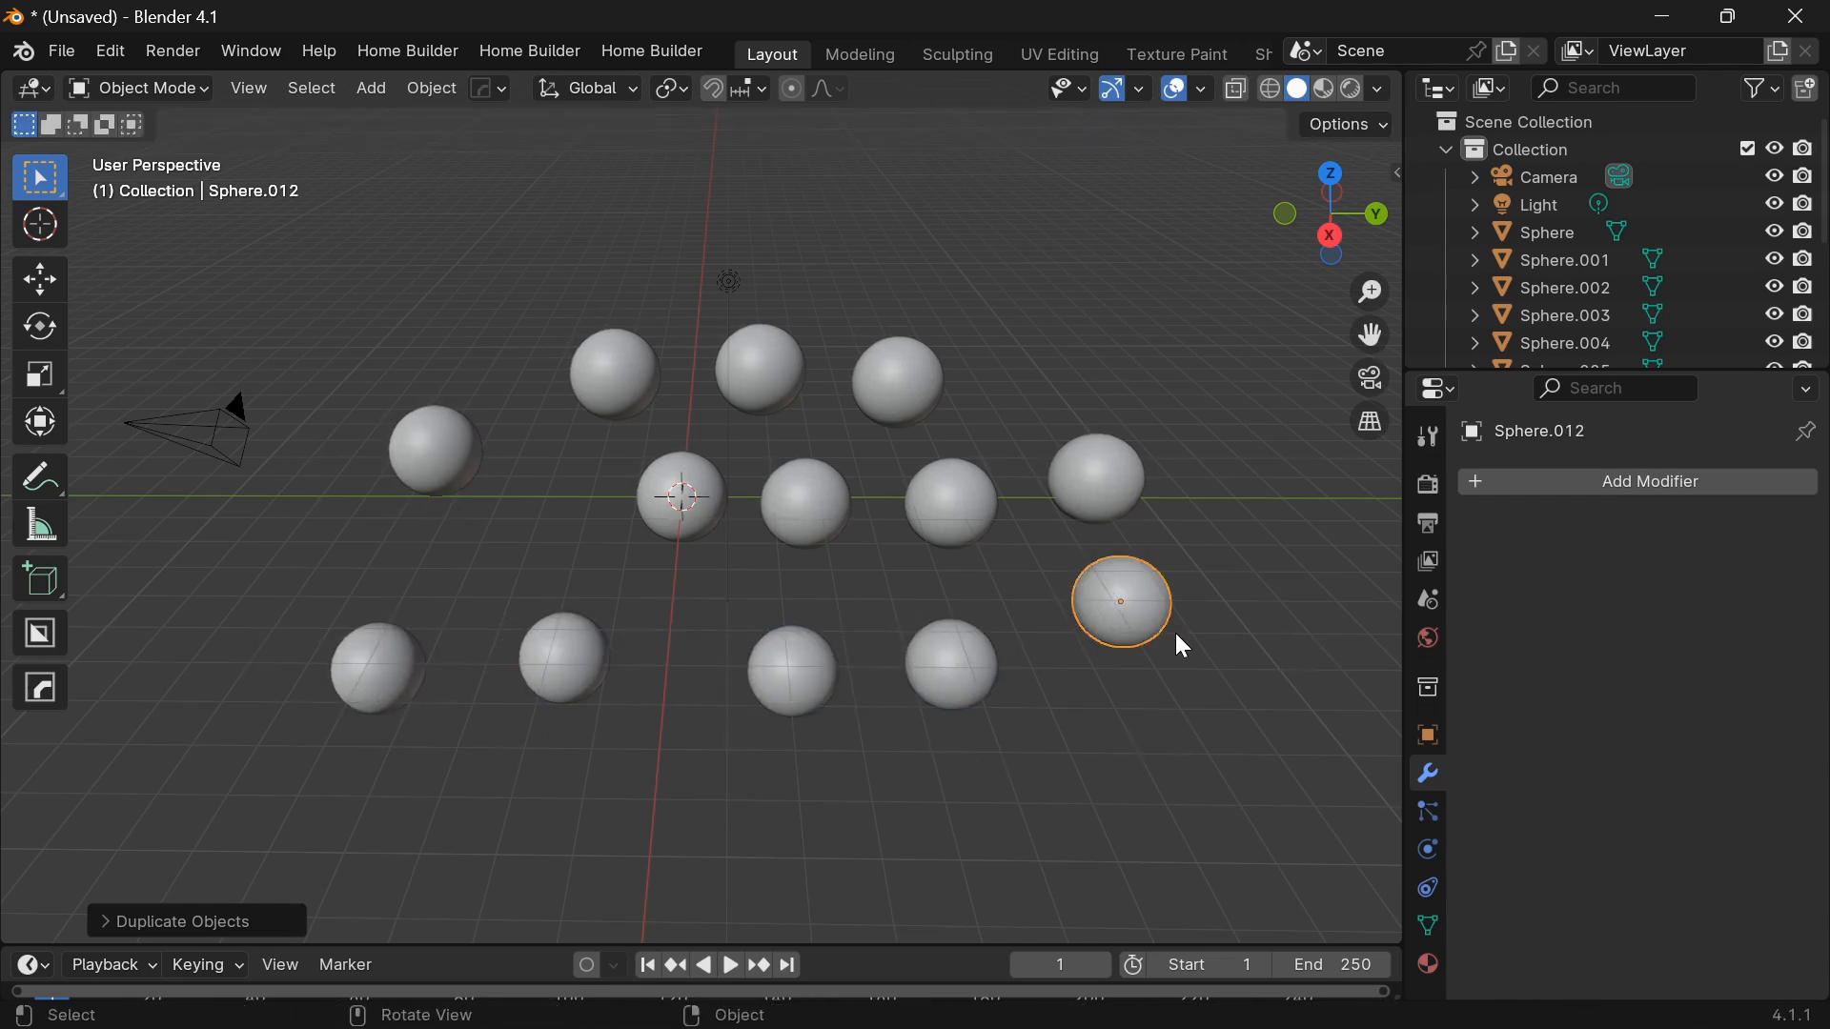
{"action": "left_click", "coordinate": [1163, 648]}
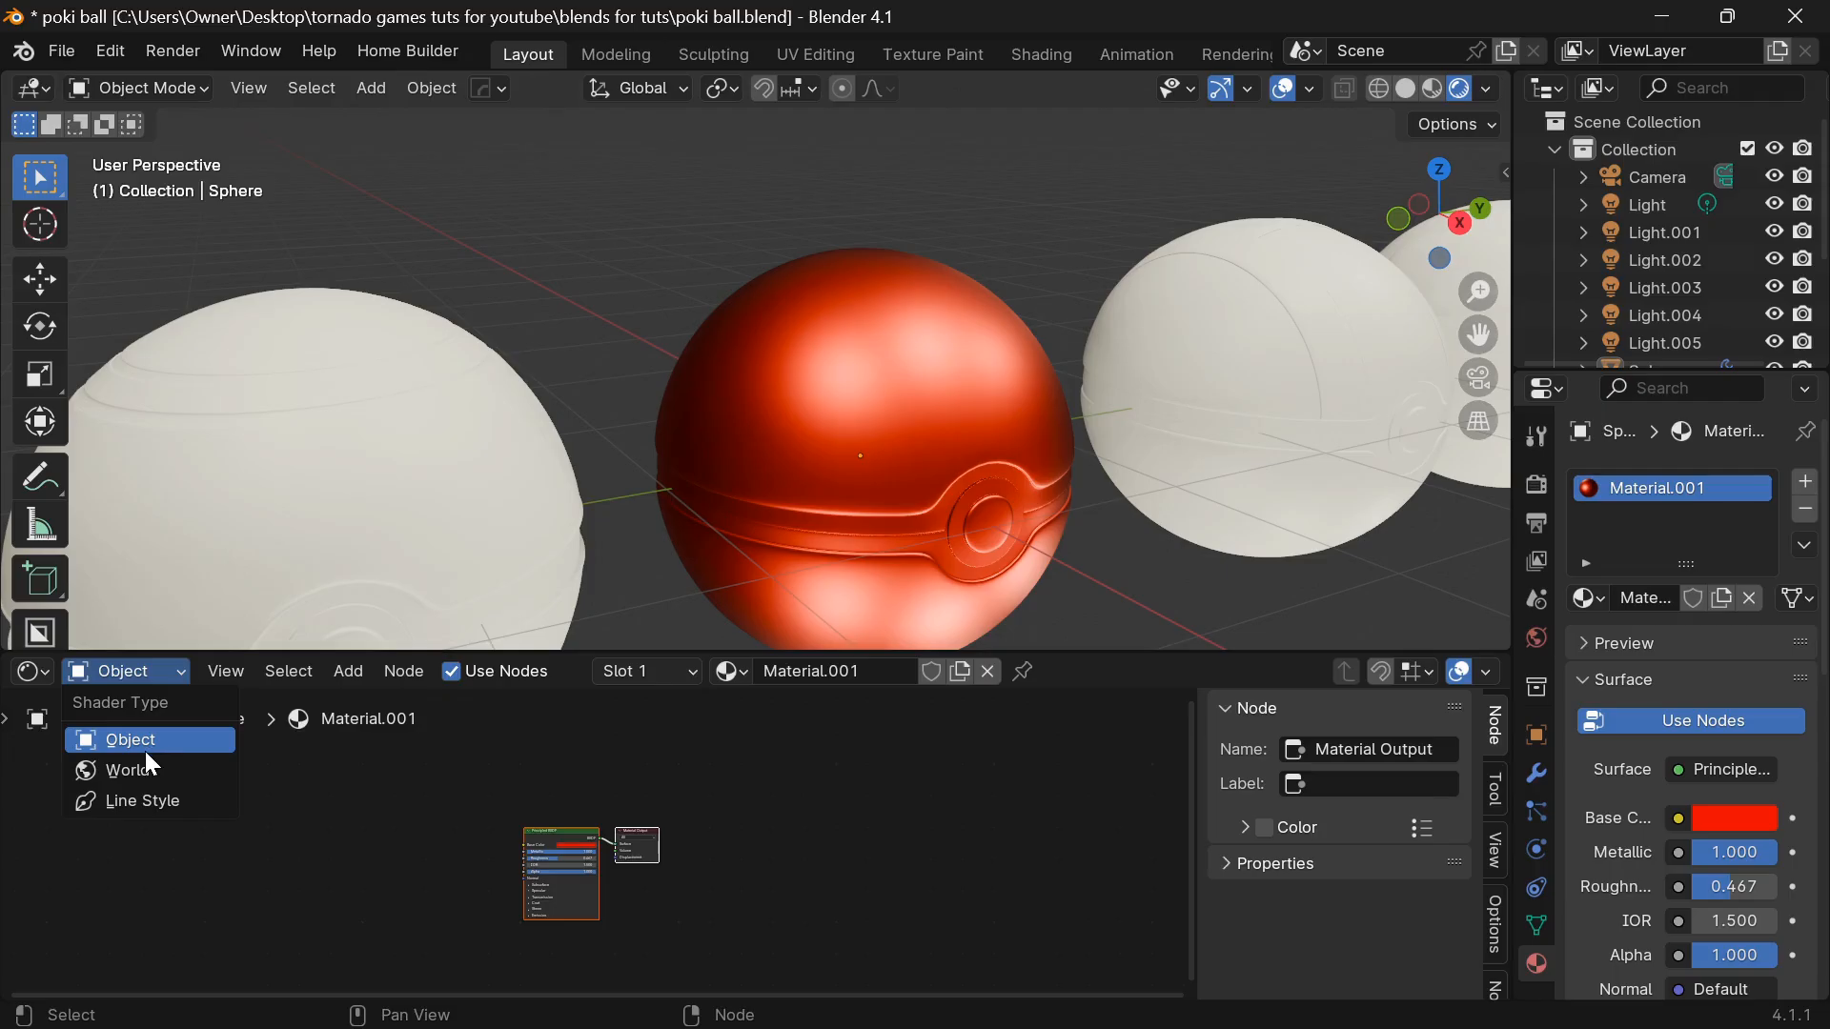
In the World shader nodes, delete the Background node and add an Environment Texture node.
{"action": "left_click", "coordinate": [128, 768]}
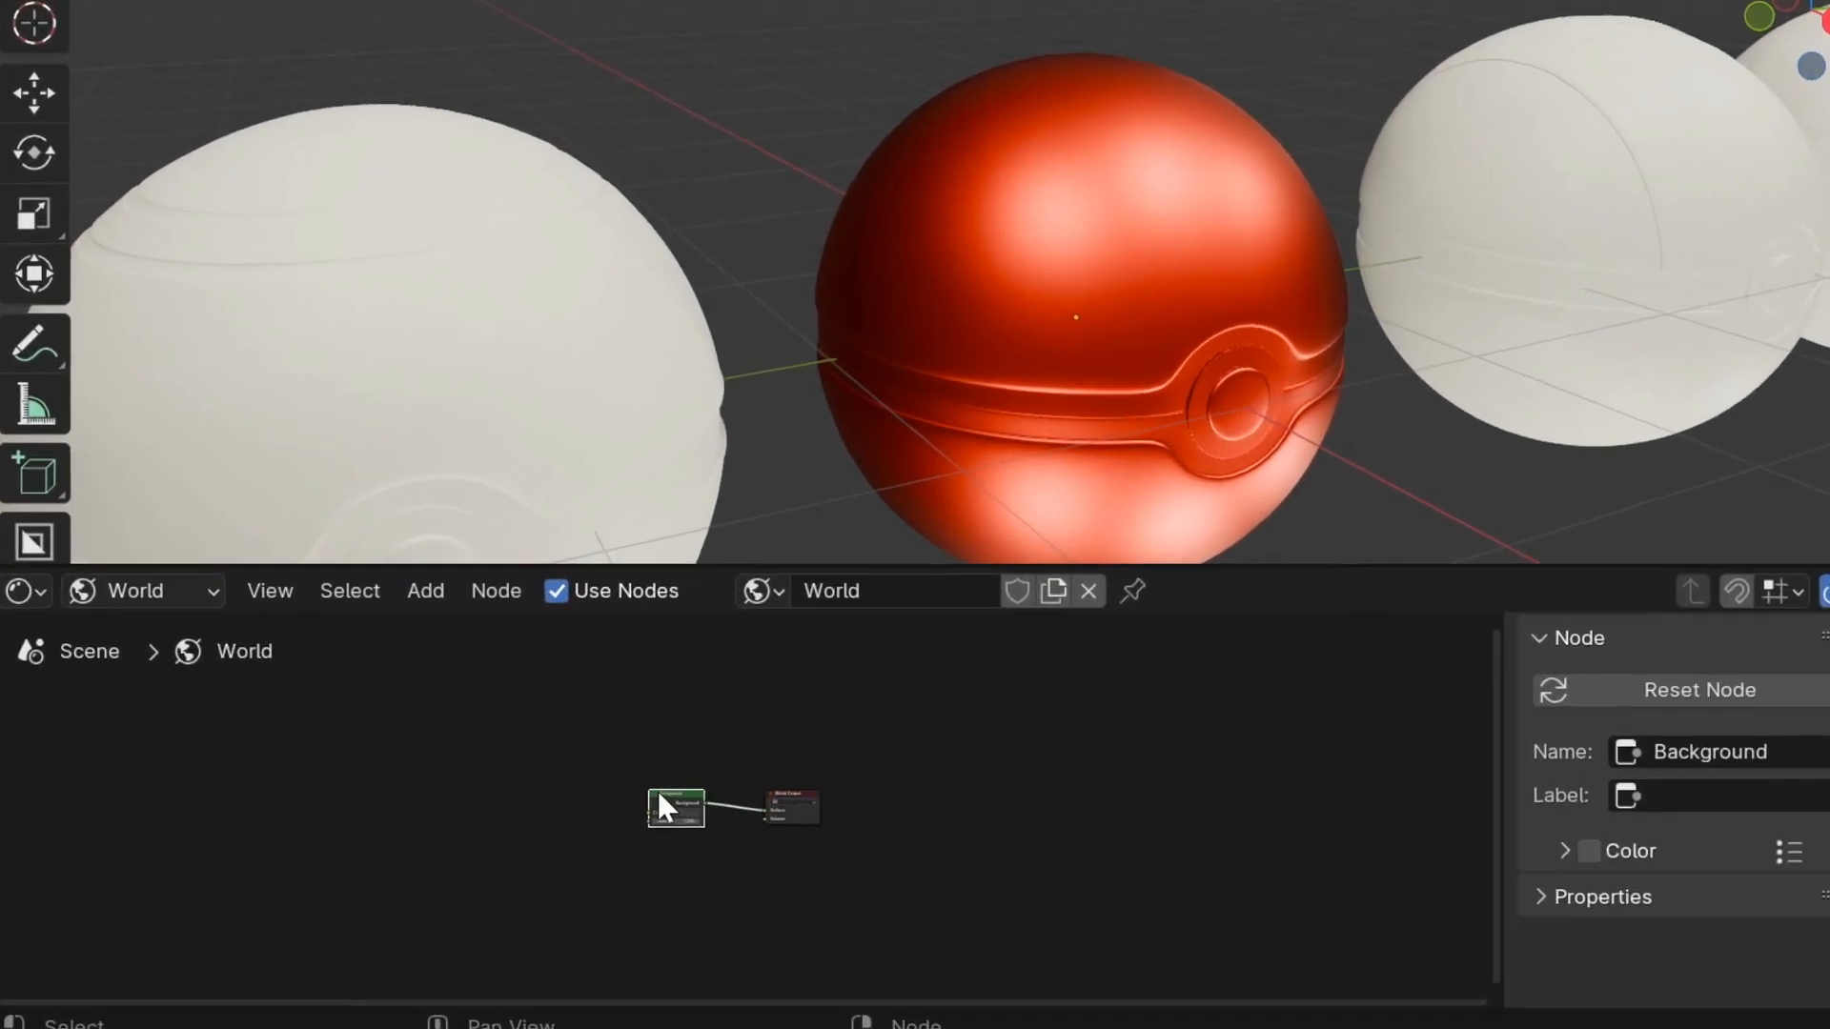
{"action": "key", "text": "x"}
{"action": "key", "text": "shift+a"}
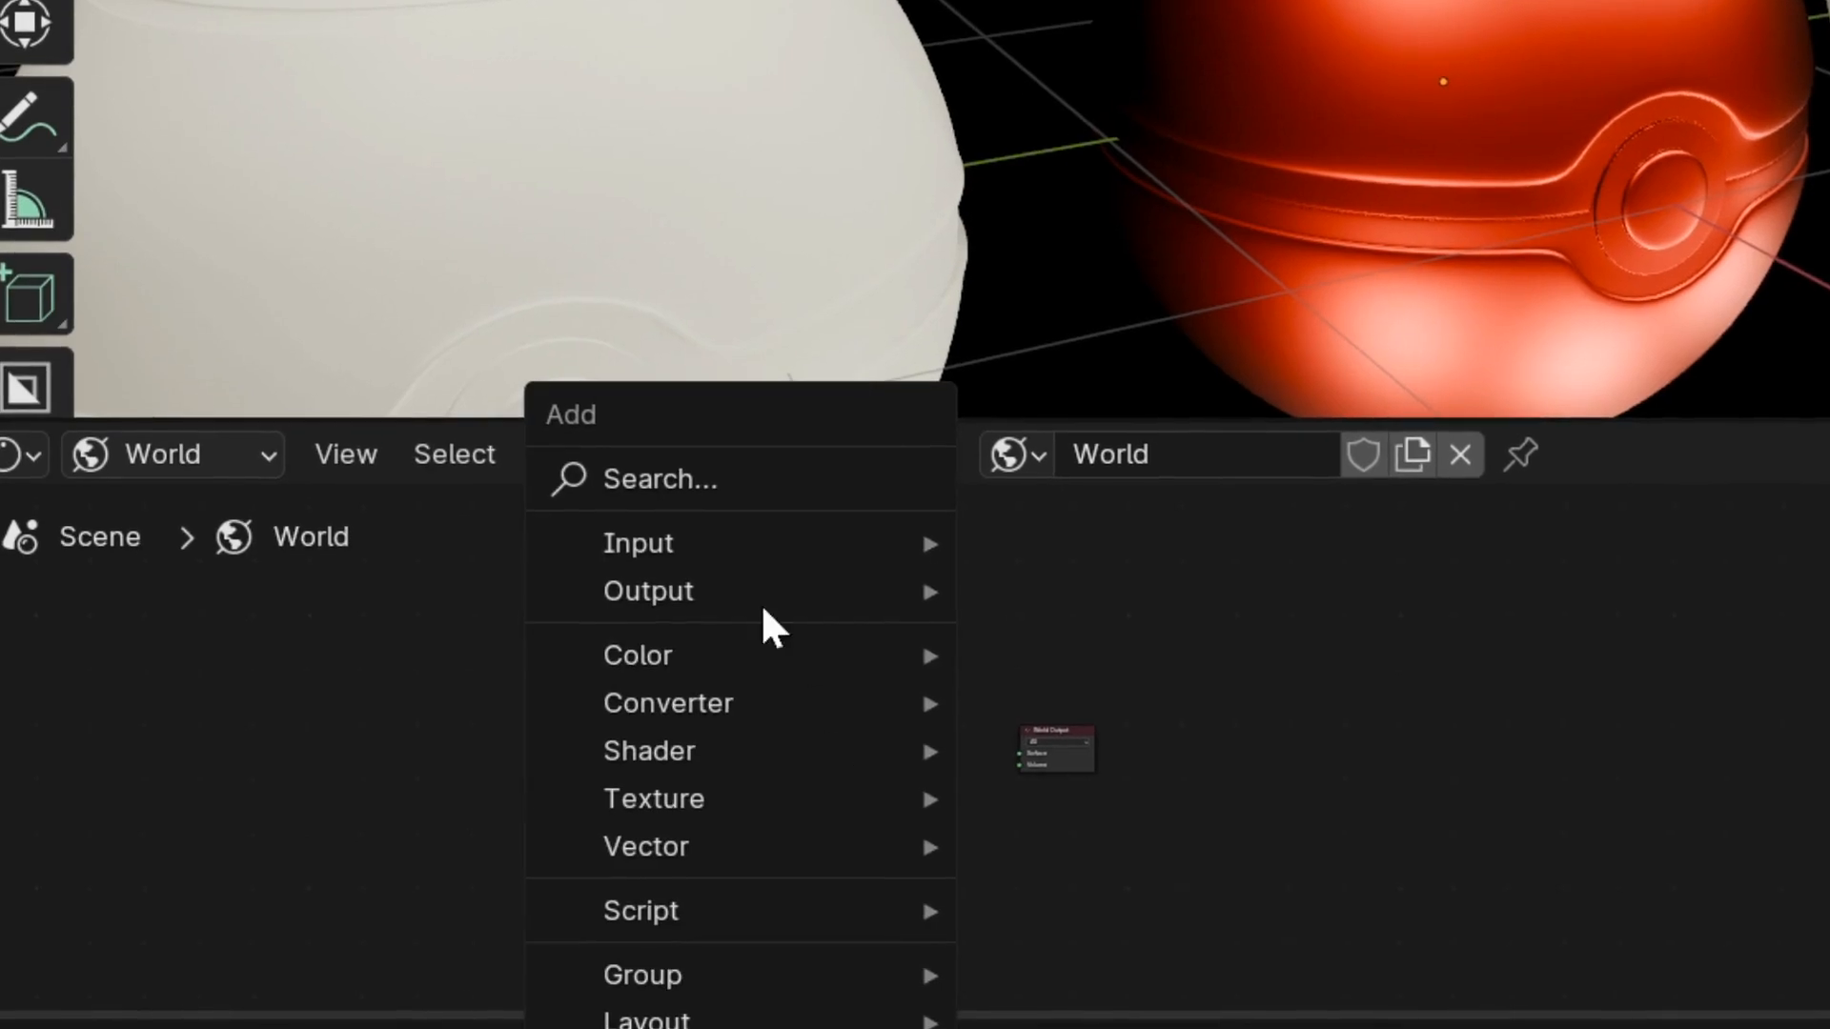
{"action": "left_click", "coordinate": [760, 482]}
{"action": "key", "text": "shift+a"}
{"action": "mouse_move", "coordinate": [658, 808]}
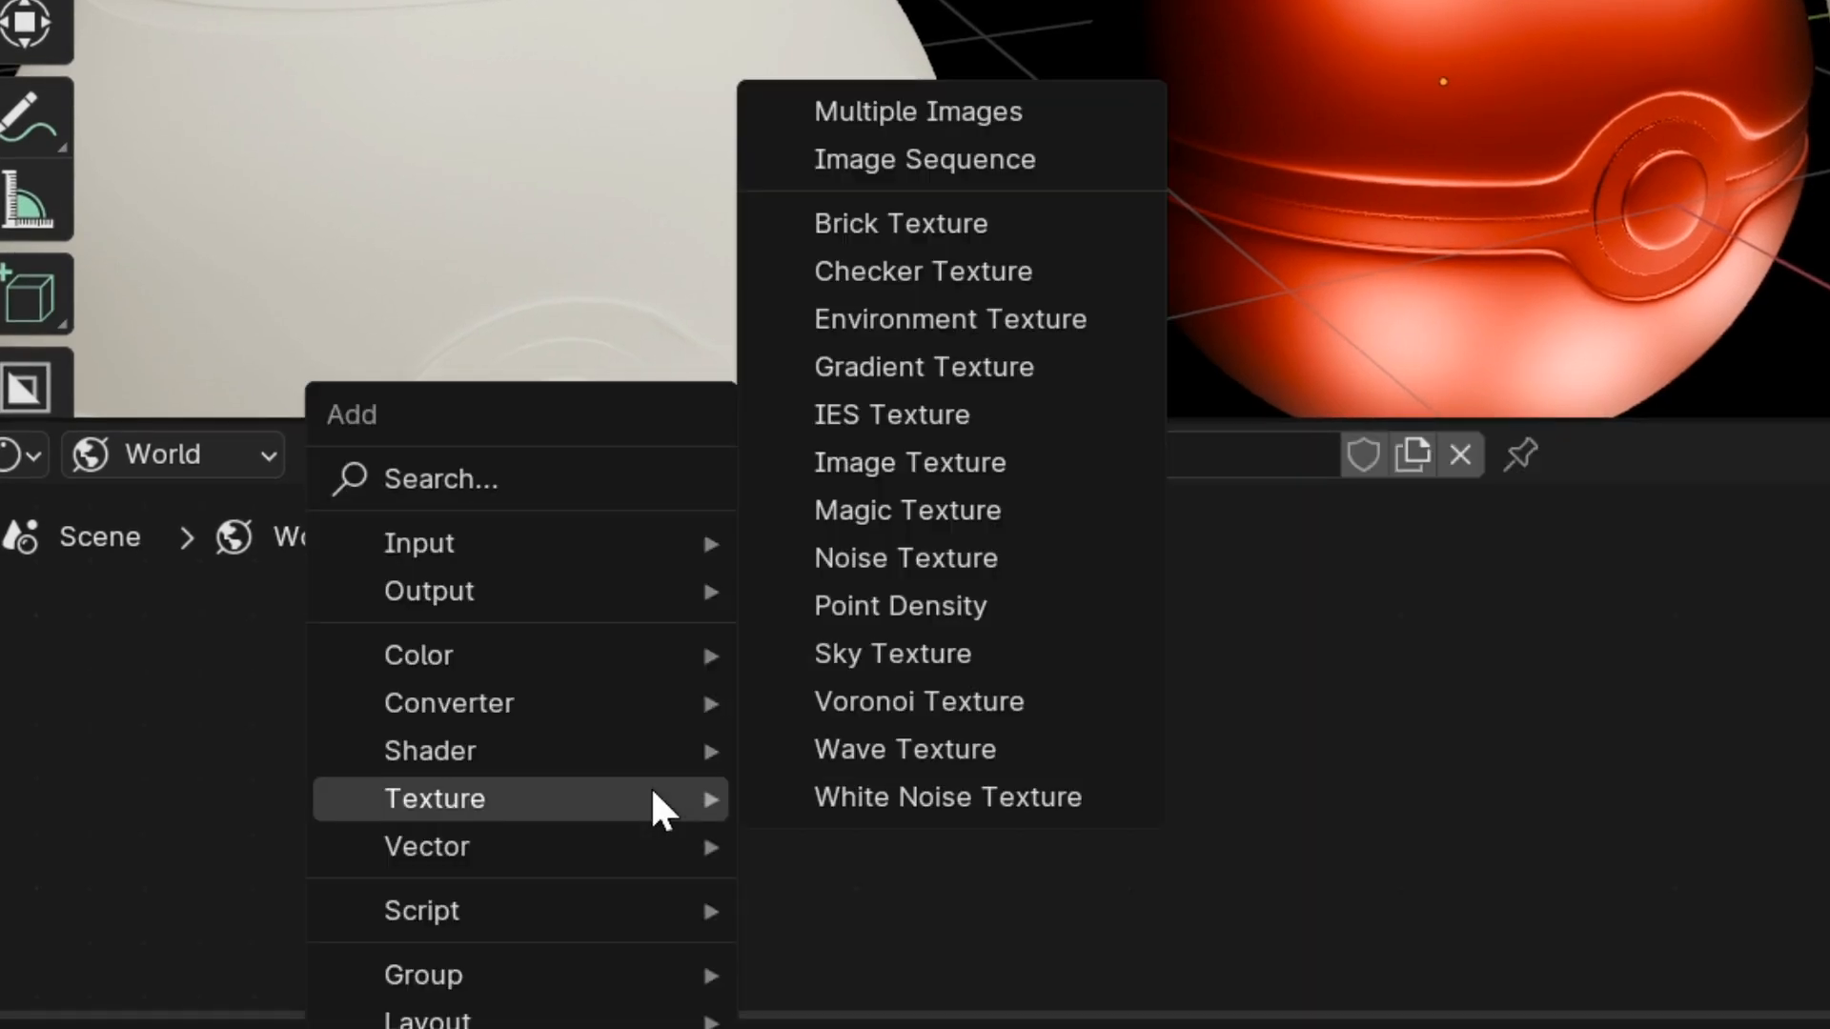
{"action": "left_click", "coordinate": [953, 322]}
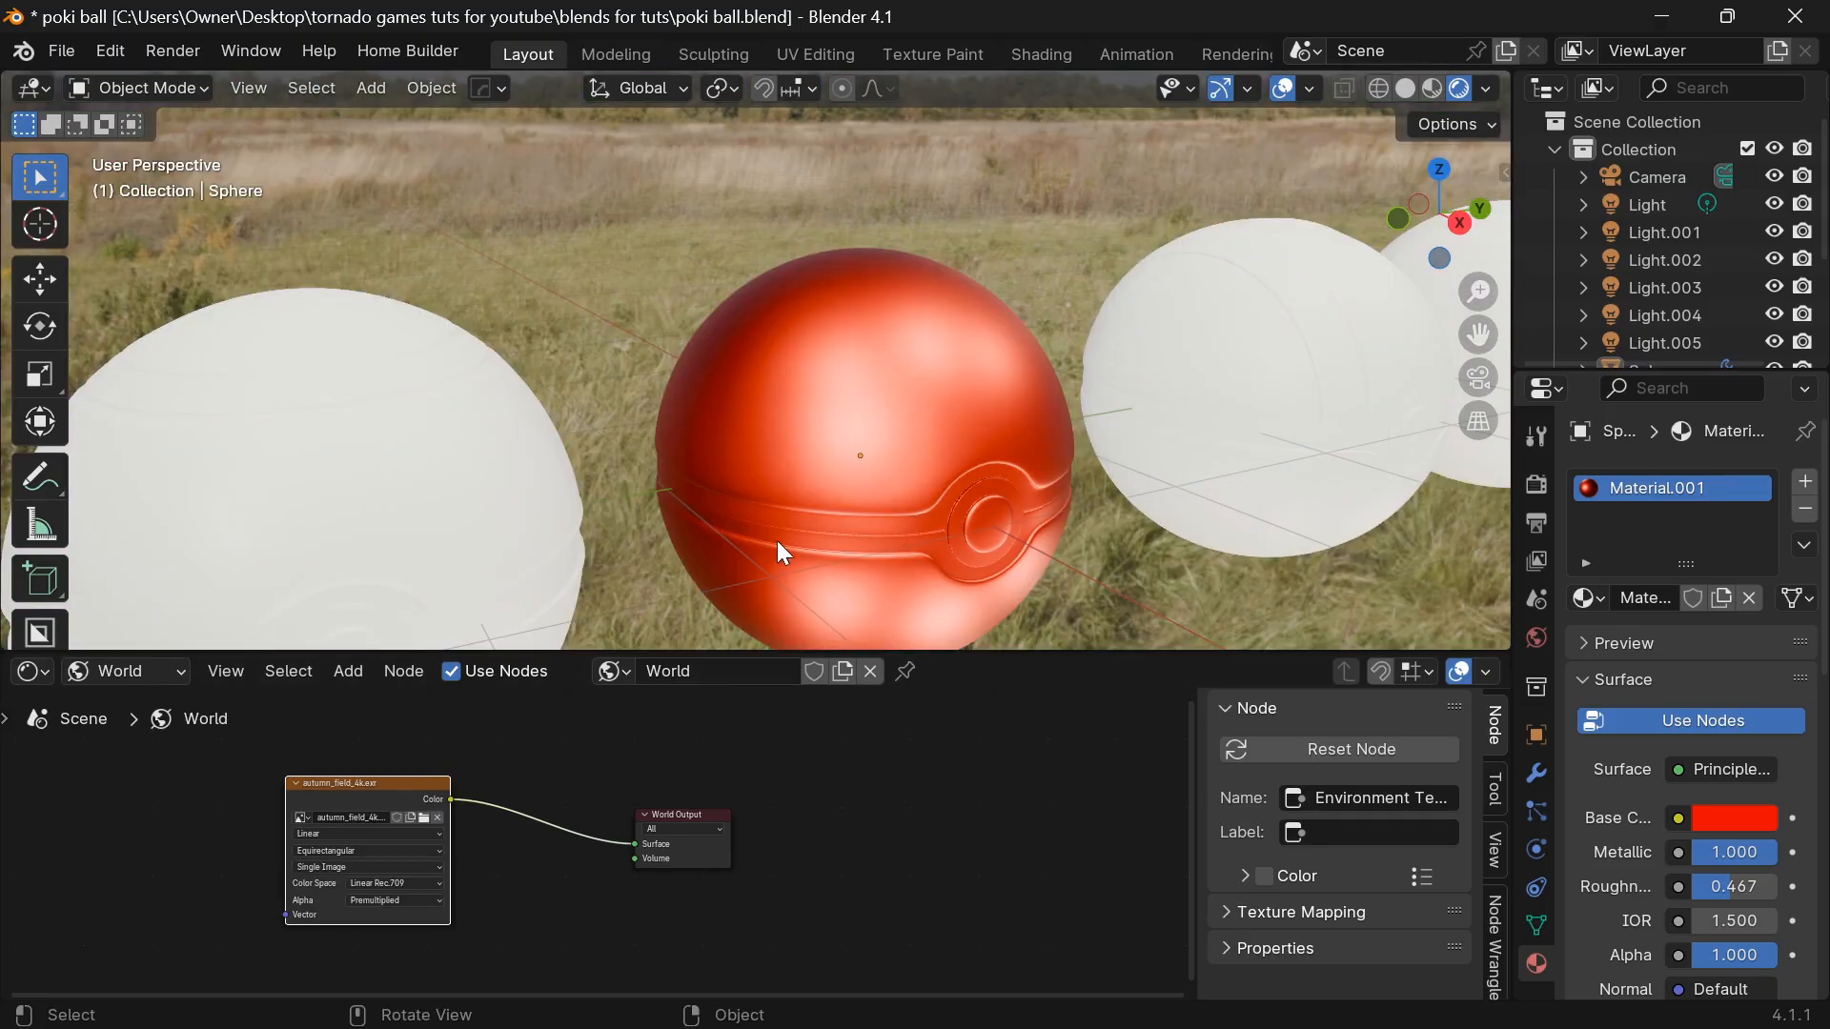
Delete the three lights above the row of Poké Balls.
{"action": "middle_click_drag", "start_coordinate": [776, 540], "coordinate": [731, 512]}
{"action": "scroll", "coordinate": [747, 507], "scroll_direction": "down", "scroll_amount": 3}
{"action": "right_click", "coordinate": [747, 507]}
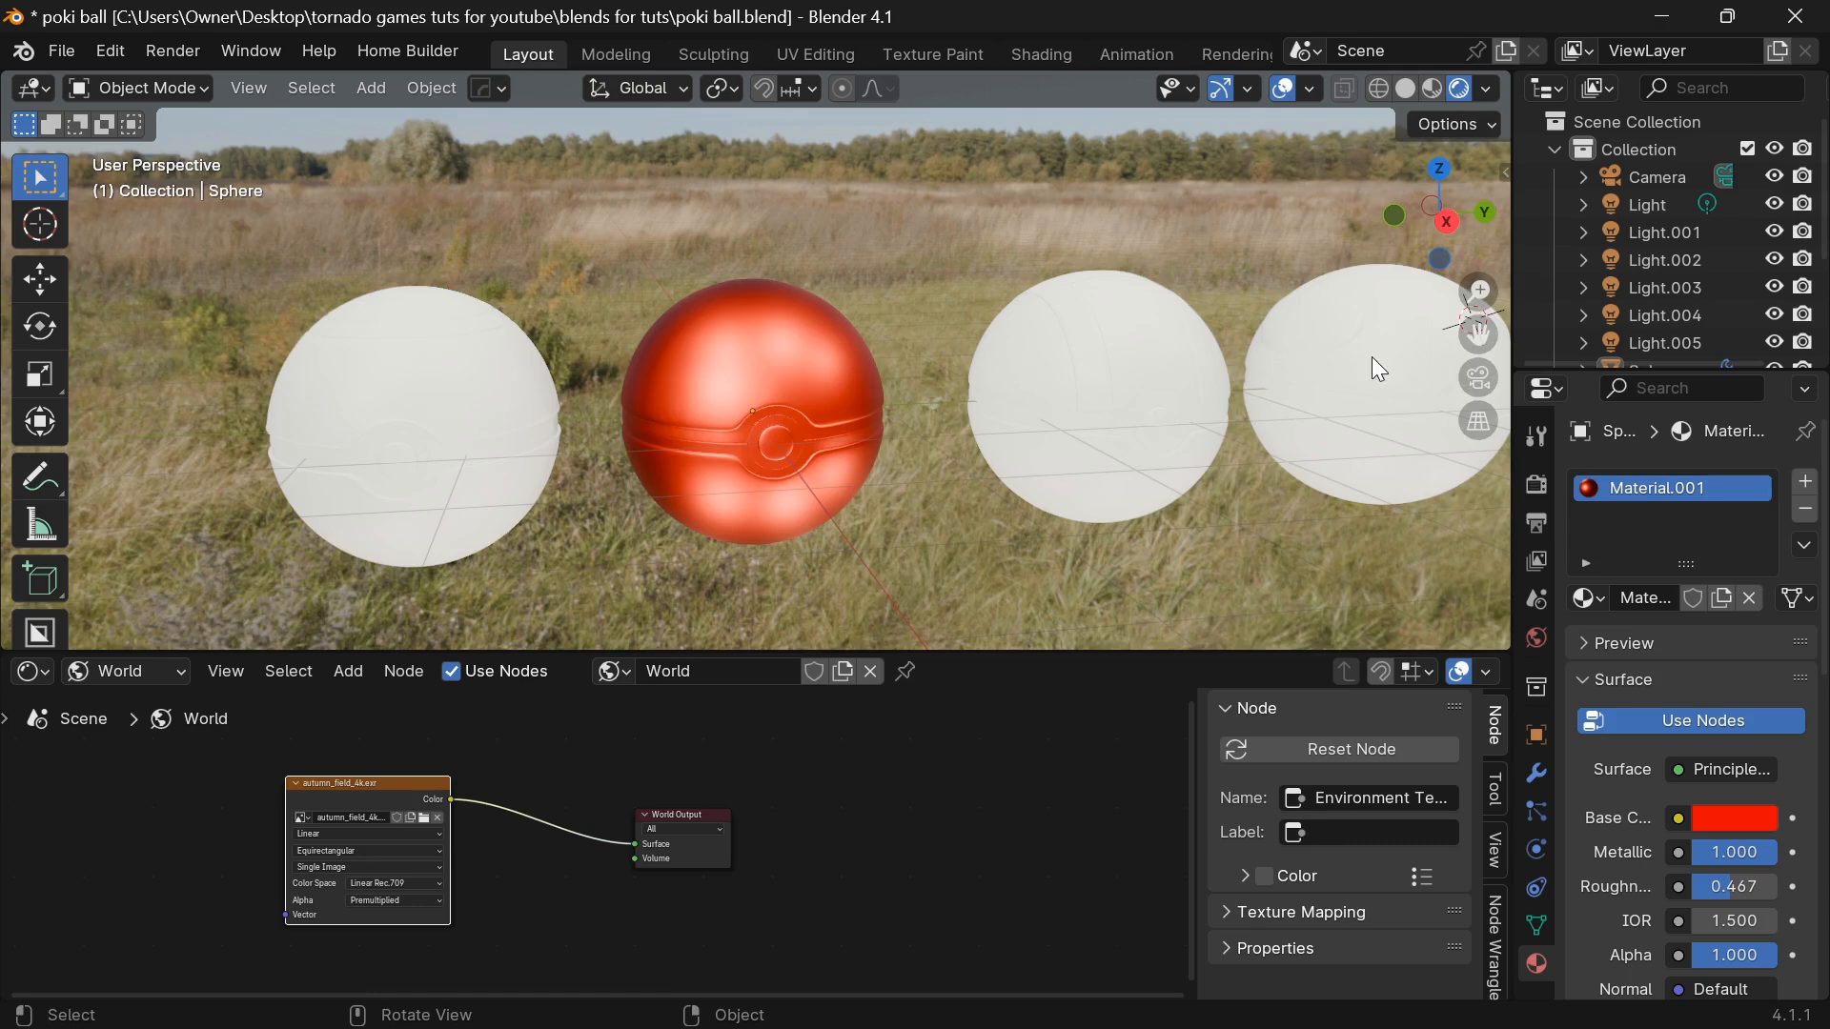
{"action": "scroll", "coordinate": [946, 433], "scroll_direction": "down", "scroll_amount": 3}
{"action": "middle_click_drag", "start_coordinate": [947, 434], "coordinate": [703, 98]}
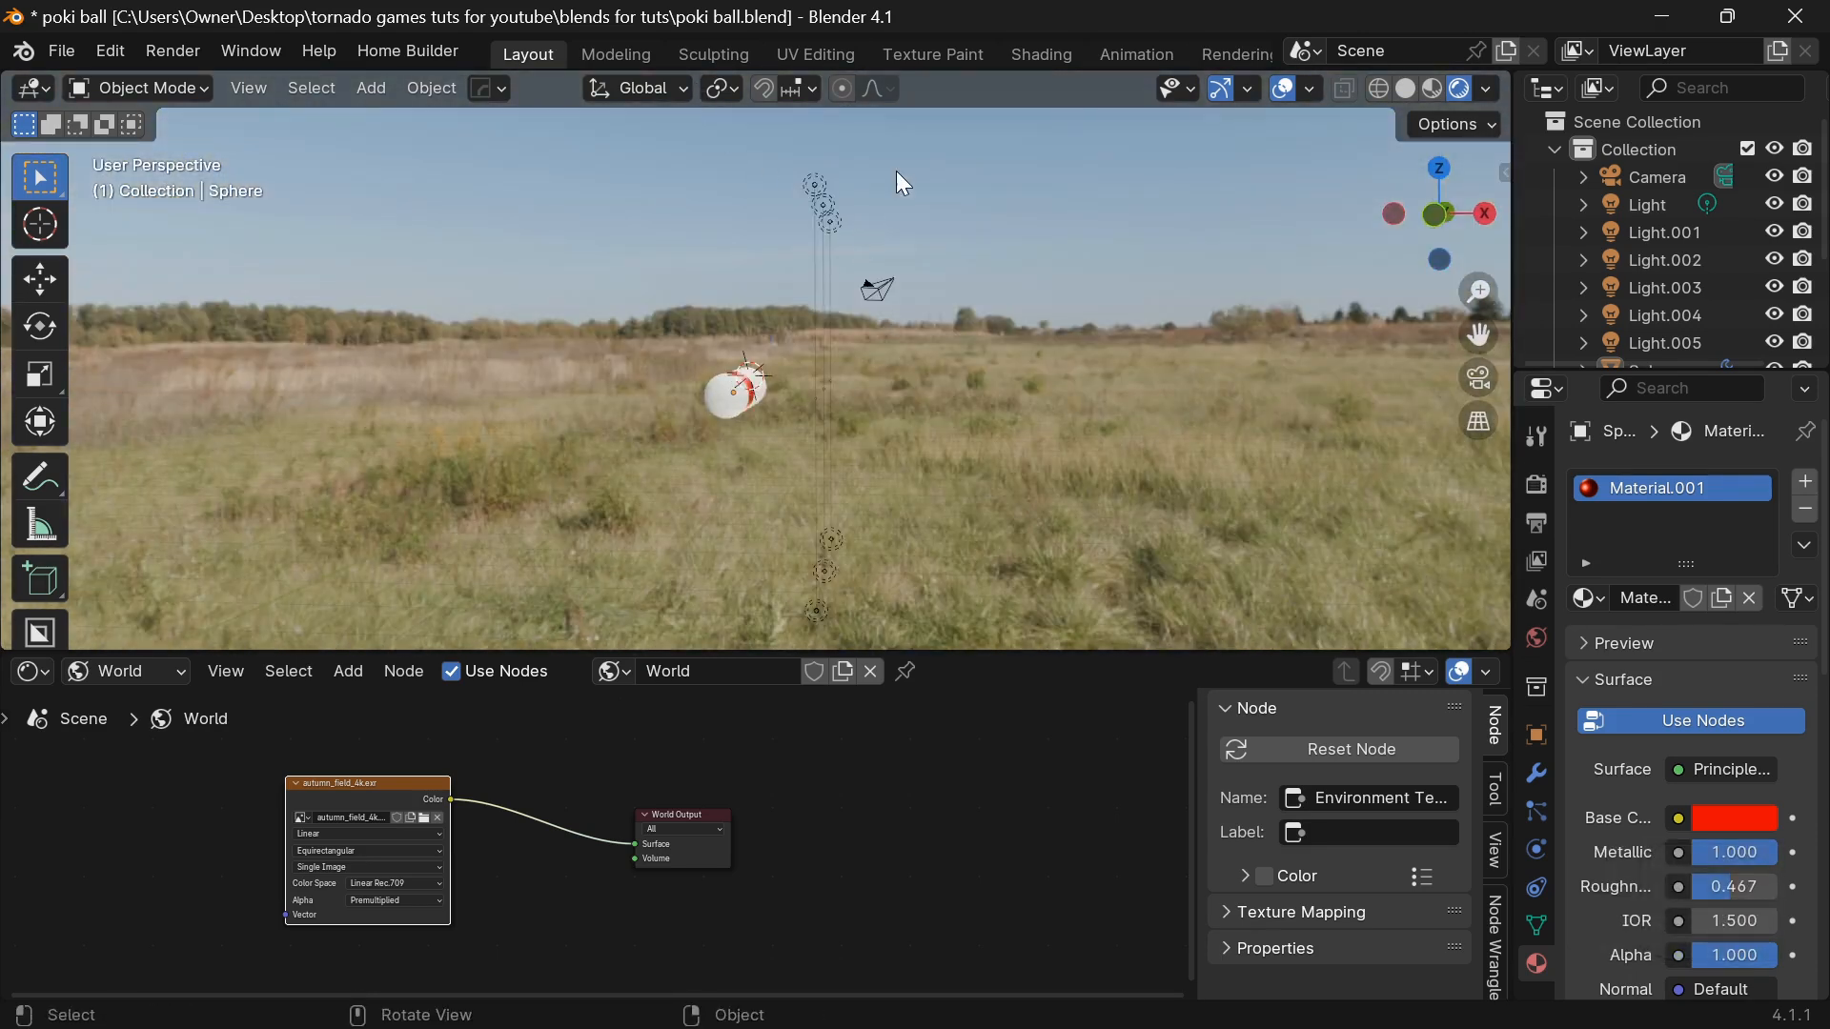
{"action": "key", "text": "Delete"}
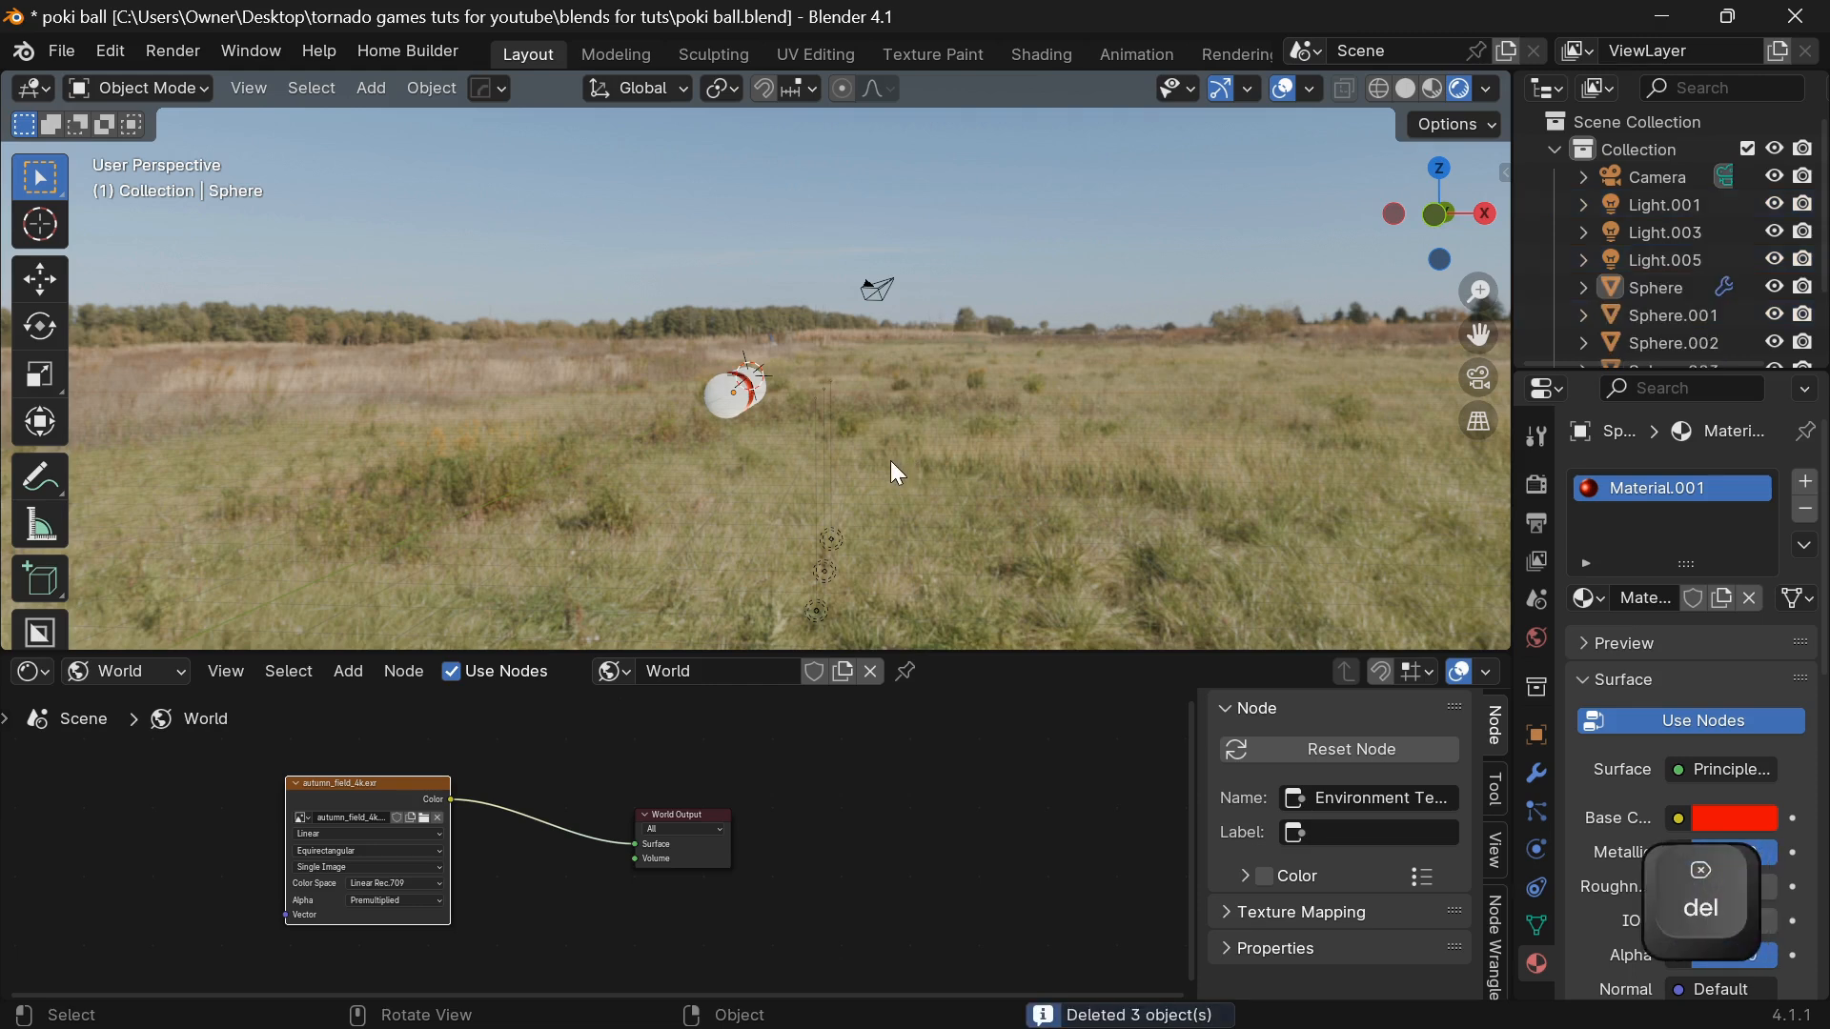
Delete the remaining three lights below the row of Poké Balls.
{"action": "middle_click_drag", "start_coordinate": [890, 461], "coordinate": [907, 316], "text": "shift"}
{"action": "left_click_drag", "start_coordinate": [931, 351], "coordinate": [791, 490]}
{"action": "key", "text": "Delete"}
{"action": "middle_click_drag", "start_coordinate": [951, 425], "coordinate": [763, 534]}
{"action": "scroll", "coordinate": [755, 337], "scroll_direction": "up", "scroll_amount": 4}
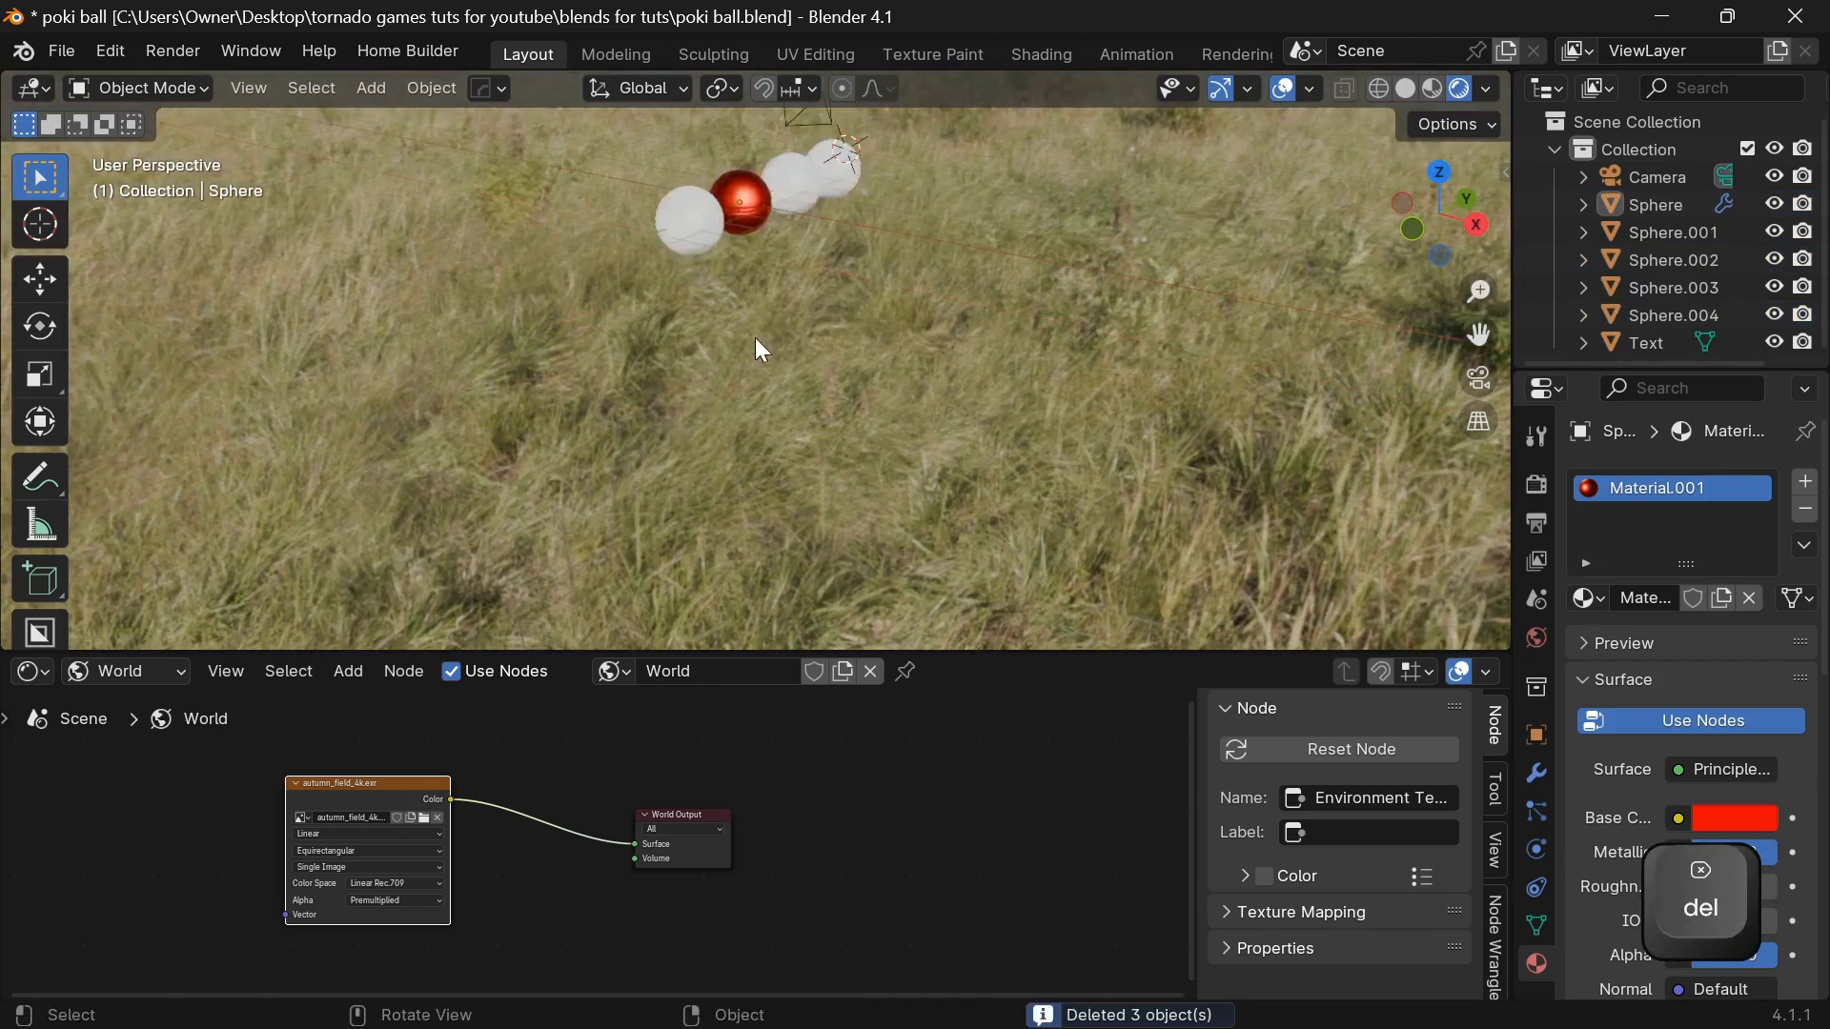
{"action": "middle_click_drag", "start_coordinate": [755, 337], "coordinate": [858, 437], "text": "shift"}
{"action": "scroll", "coordinate": [872, 334], "scroll_direction": "up", "scroll_amount": 6}
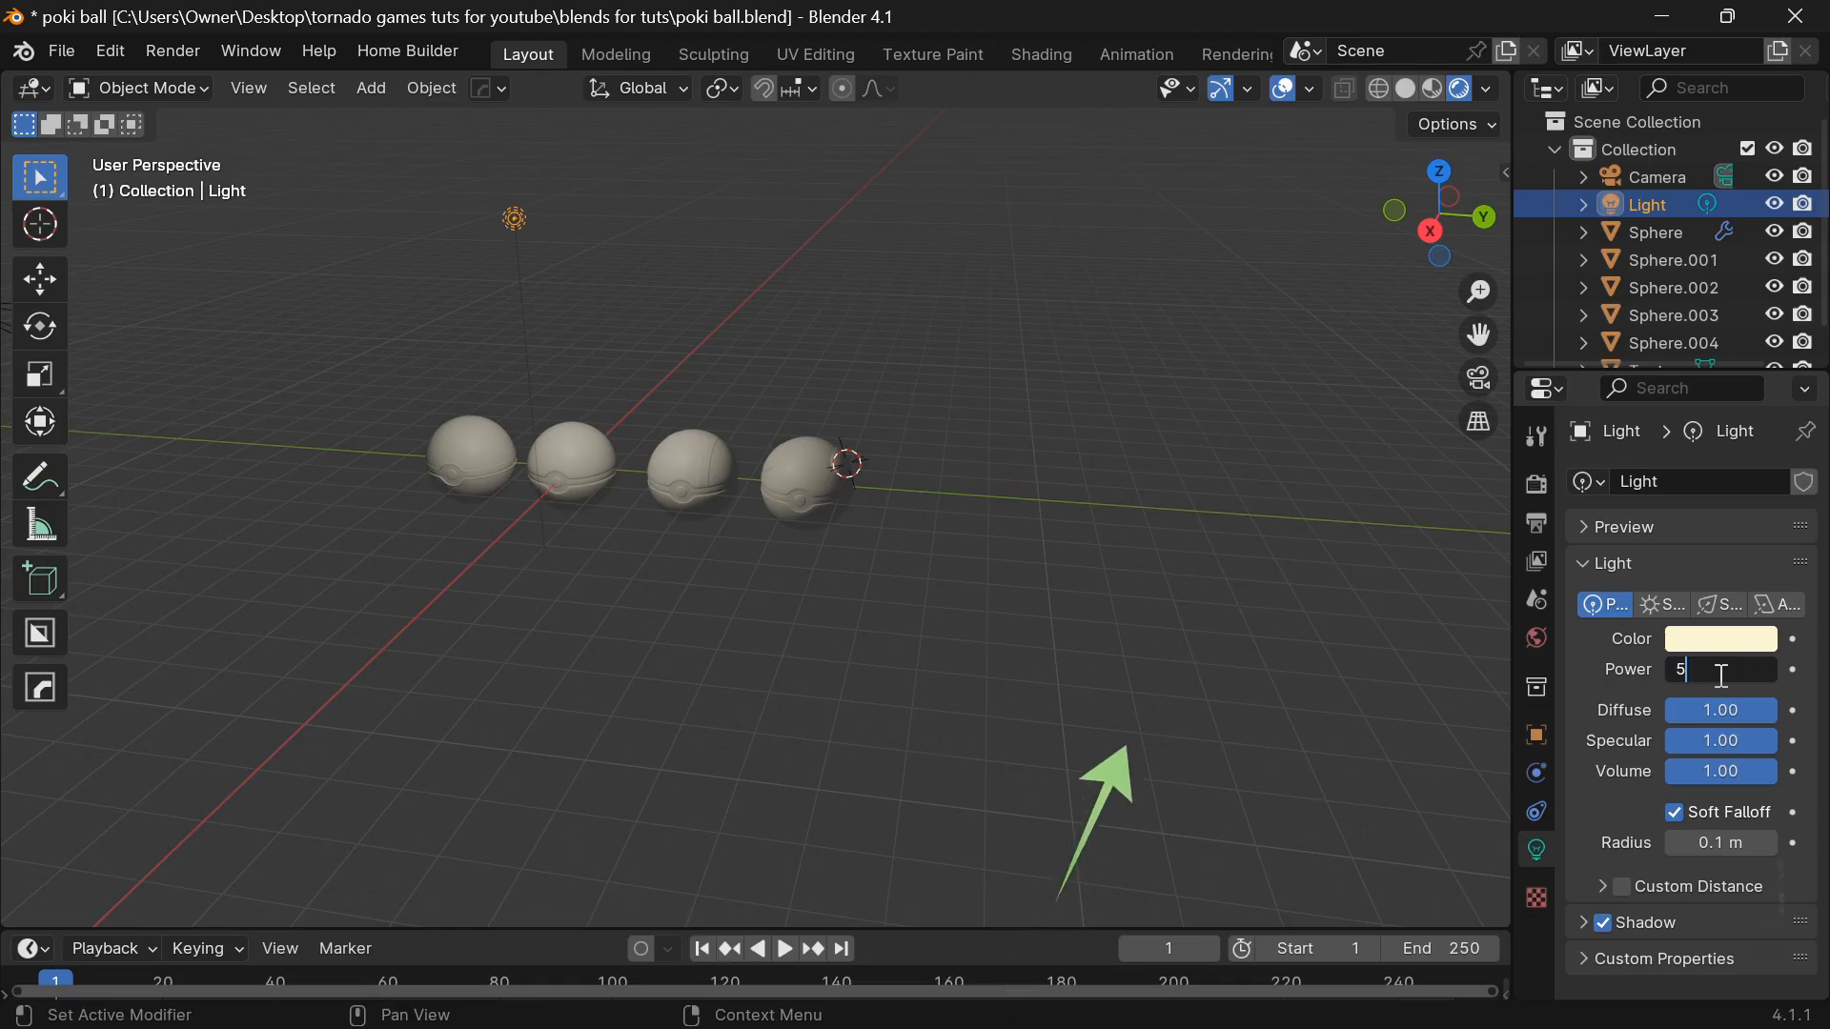
Set the point light's power to 5000 and reposition the light.
{"action": "type", "text": "000"}
{"action": "key", "text": "Return"}
{"action": "key", "text": "g"}
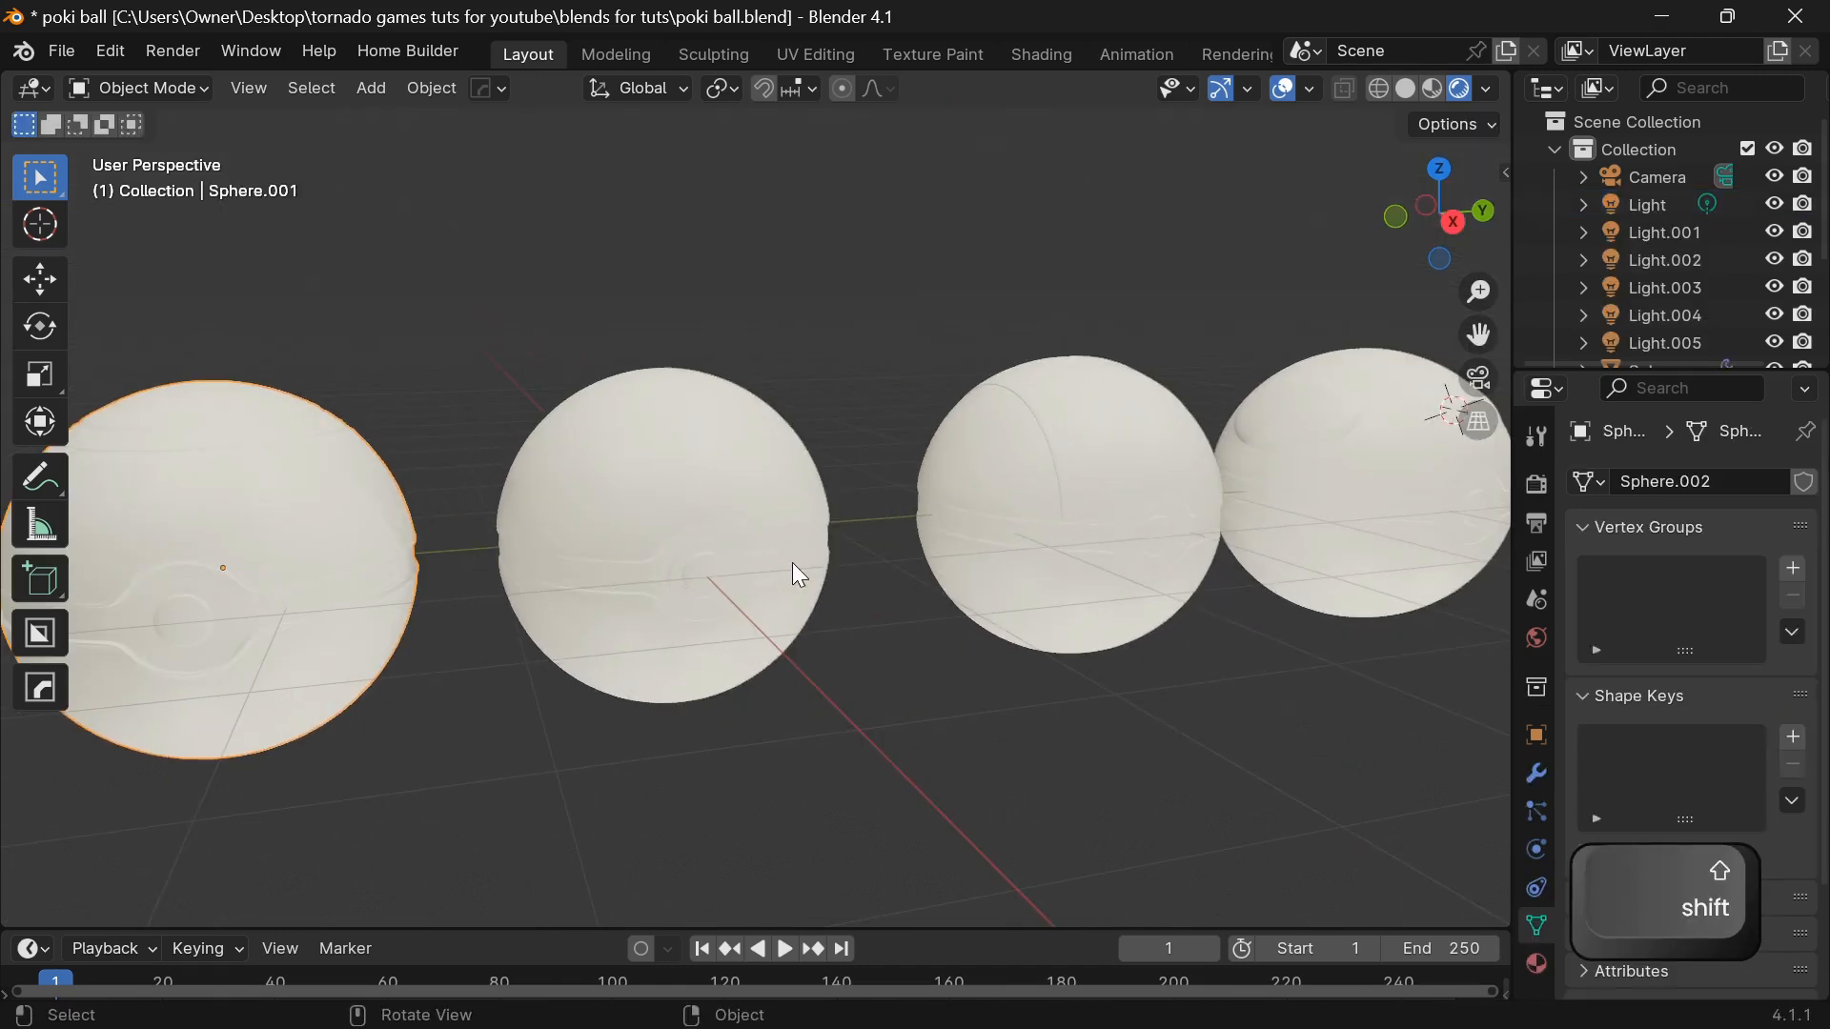
Enter Edit Mode on the second Poké Ball from the left and give it a slot with a new material.
{"action": "left_click", "coordinate": [805, 553]}
{"action": "key", "text": "Tab"}
{"action": "scroll", "coordinate": [806, 553], "scroll_direction": "up", "scroll_amount": 1}
{"action": "middle_click_drag", "start_coordinate": [770, 537], "coordinate": [881, 567], "text": "shift"}
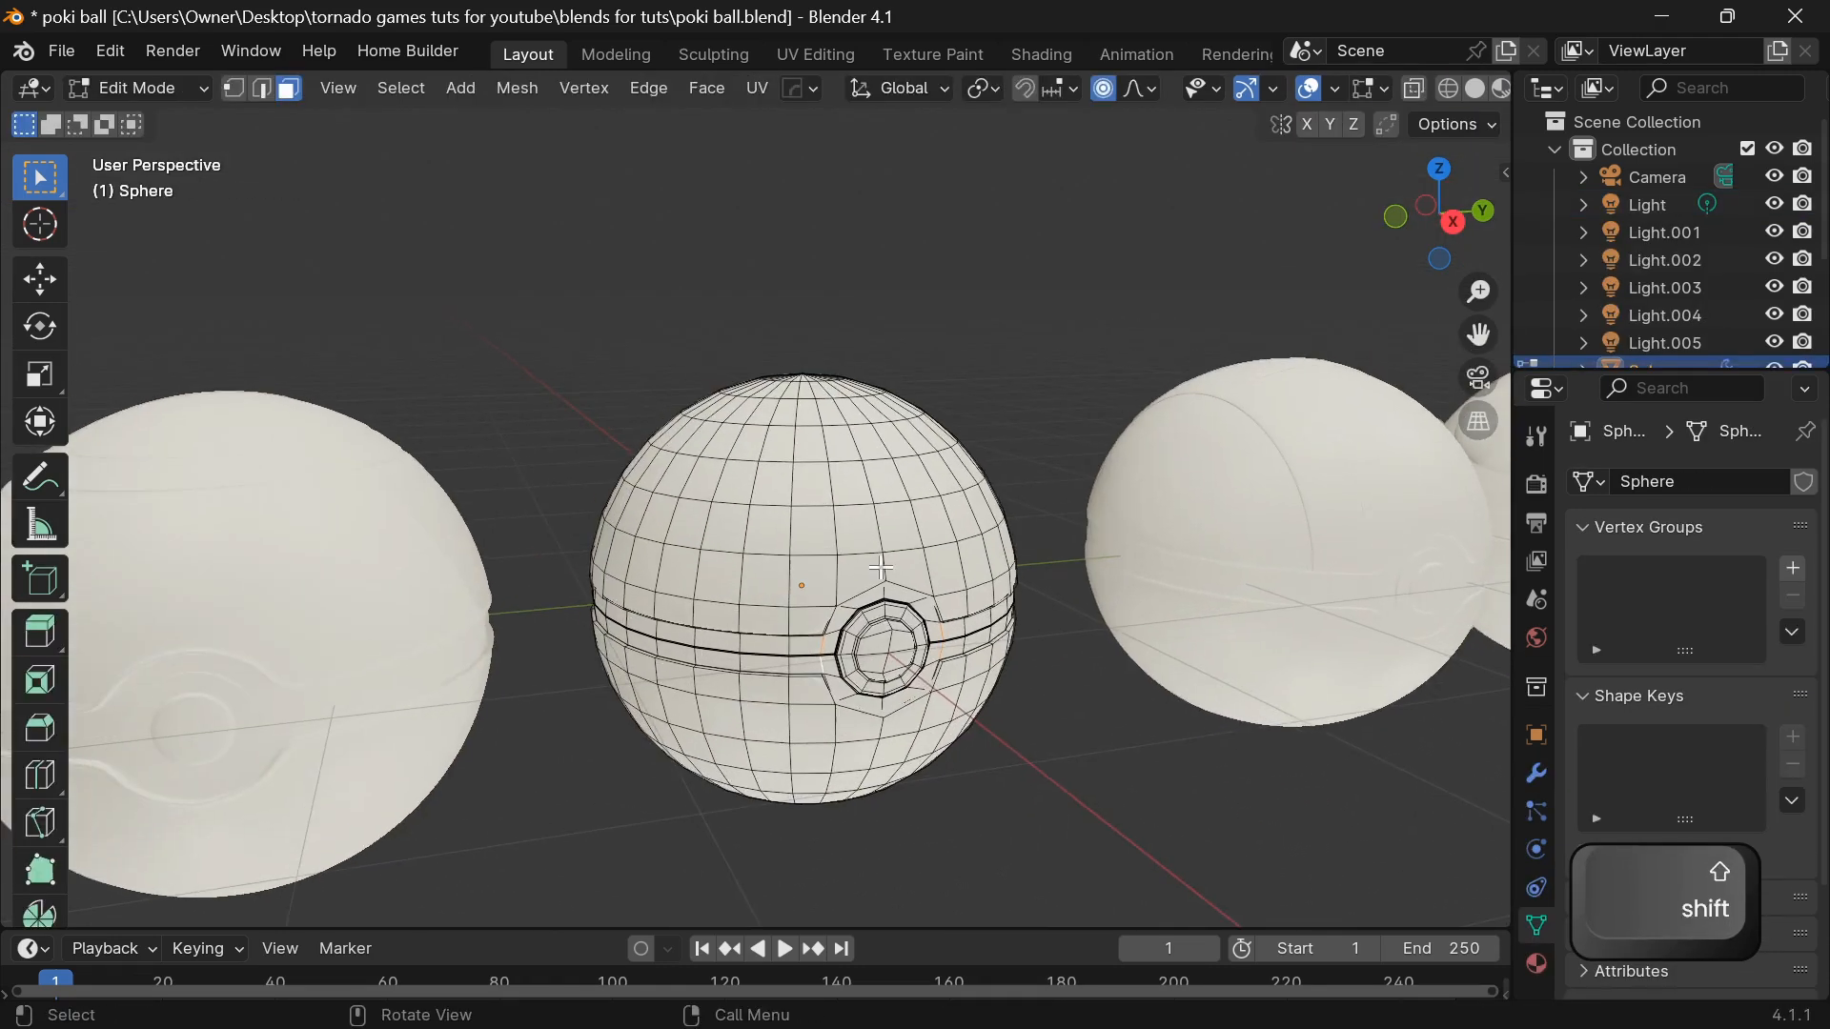
{"action": "left_click", "coordinate": [1536, 964]}
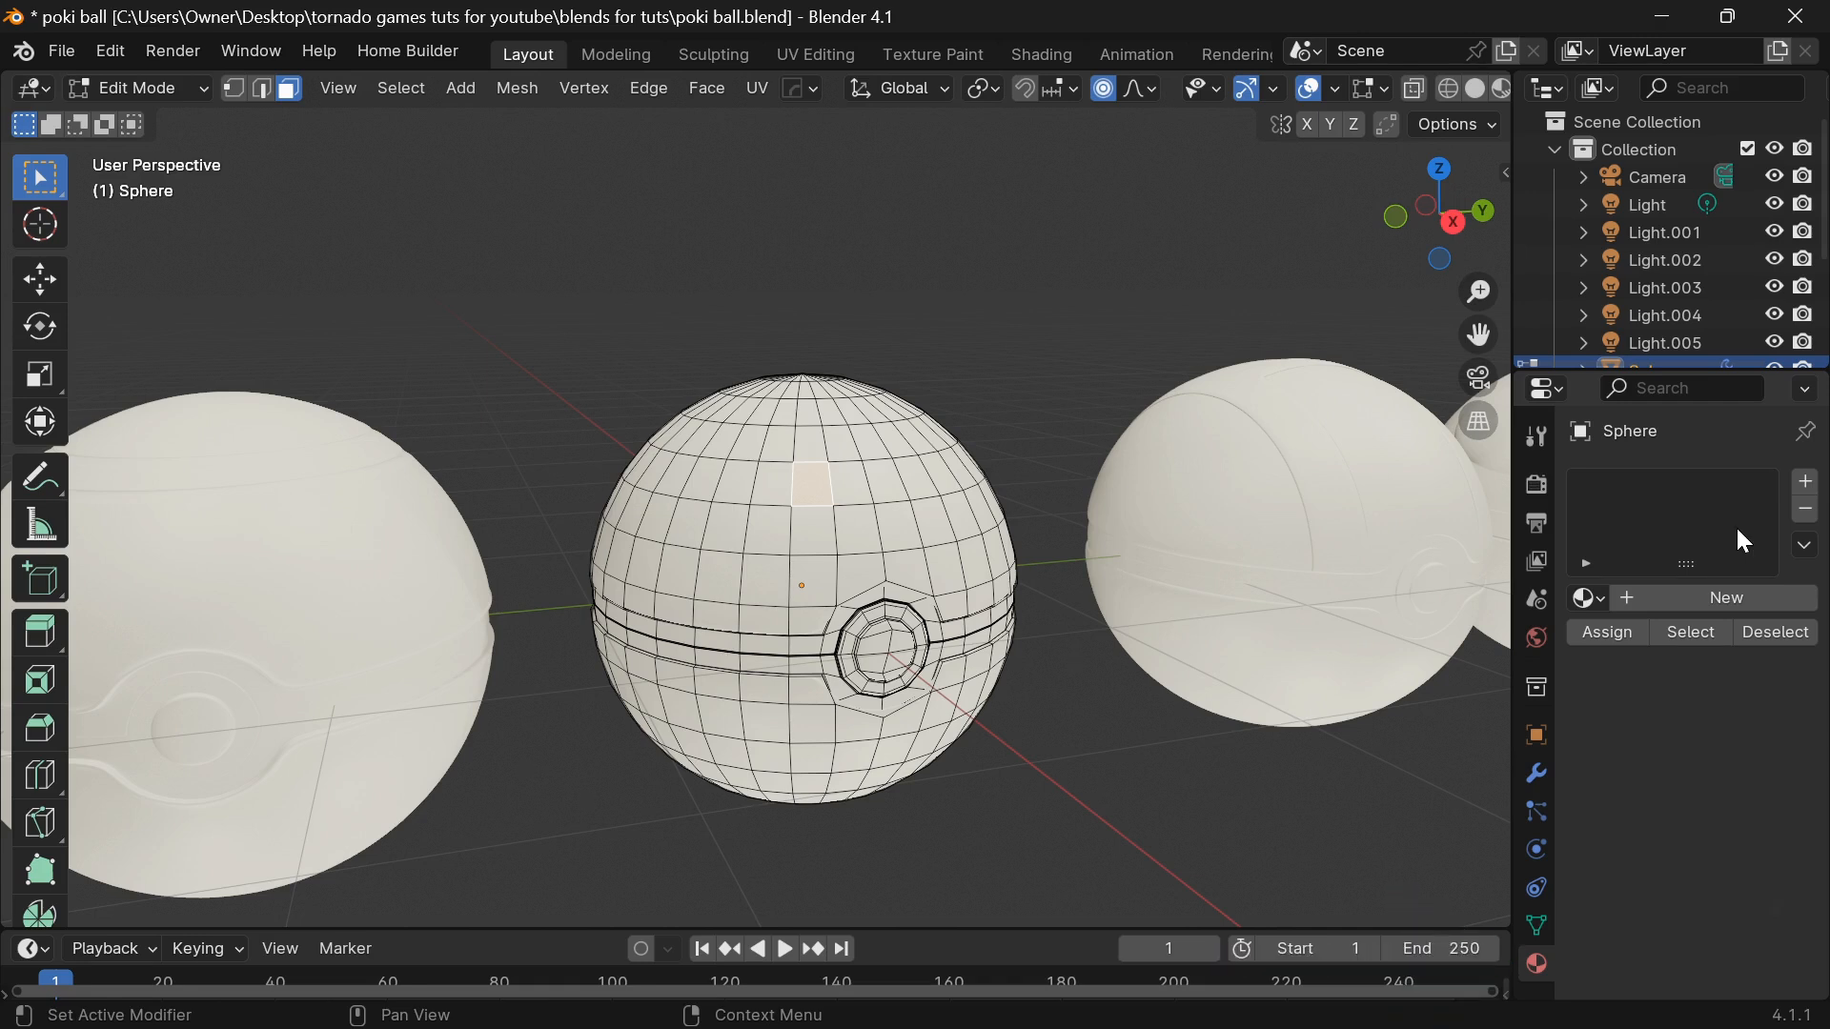
{"action": "left_click", "coordinate": [1805, 482]}
{"action": "left_click", "coordinate": [1687, 599]}
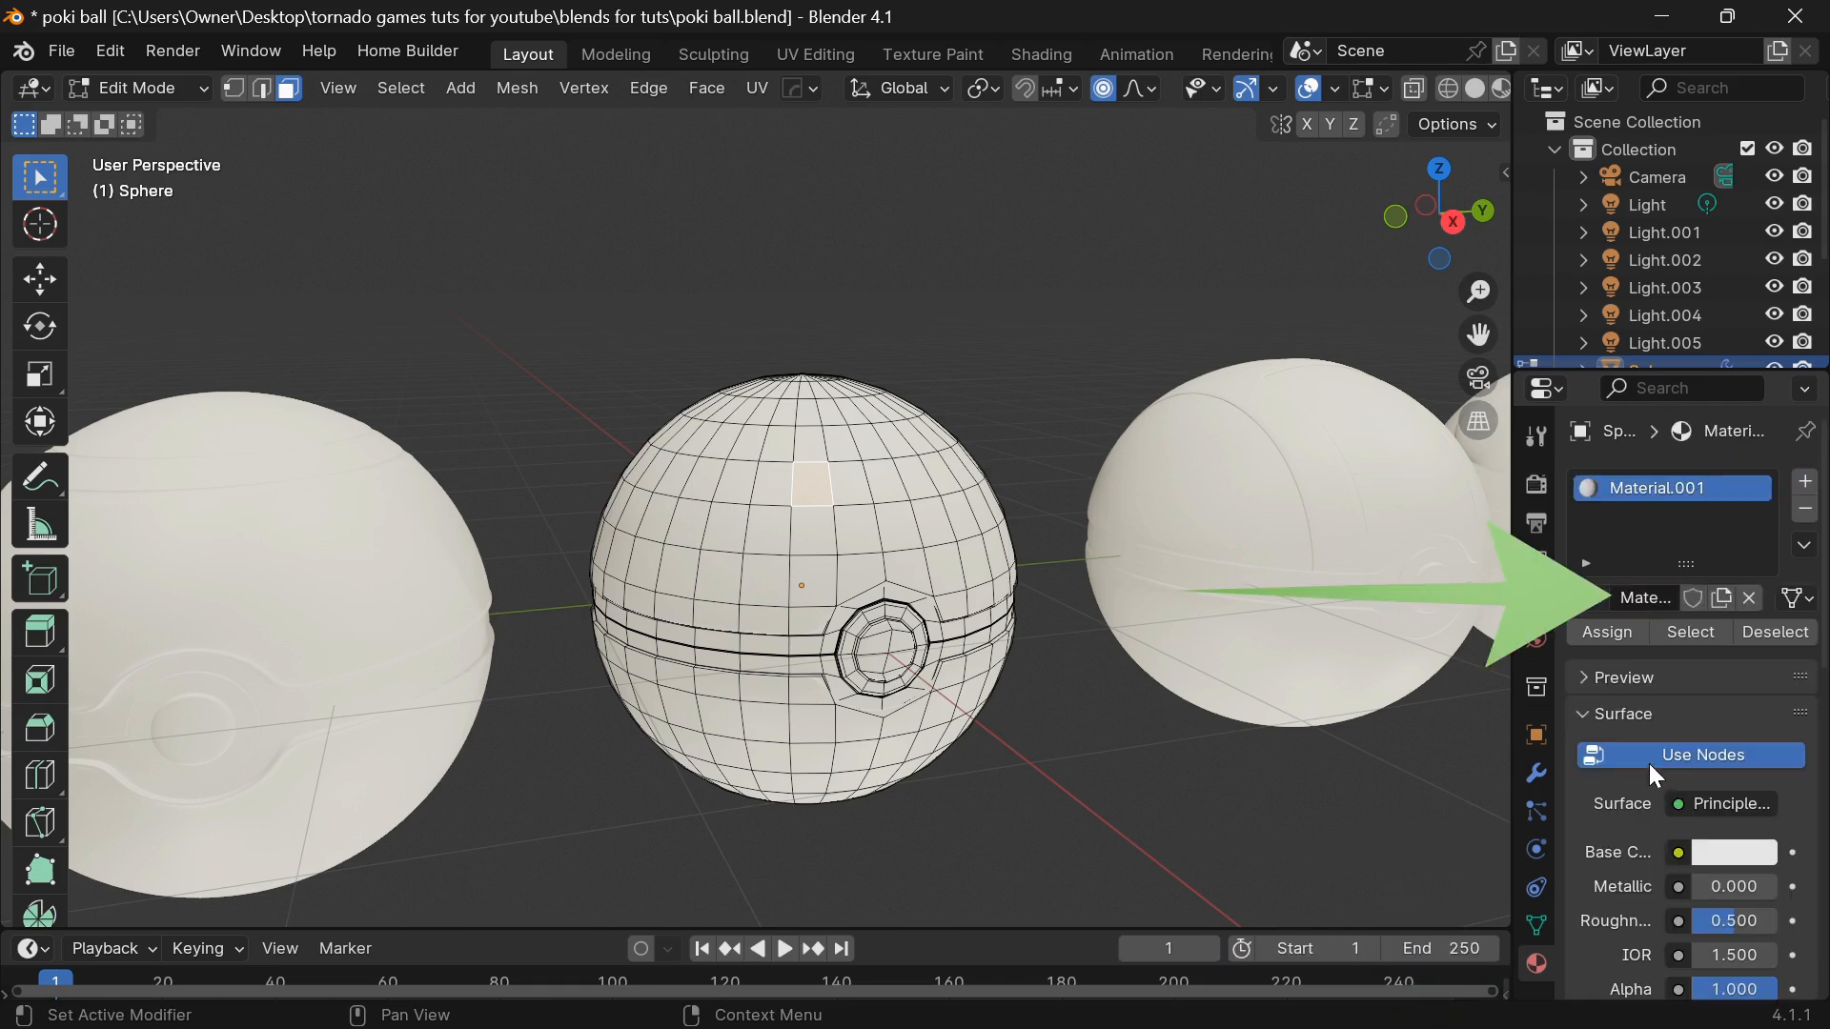
Set the new material's base color to fully saturated red, with metallic 1.000 and roughness 0.467.
{"action": "left_click", "coordinate": [1742, 855]}
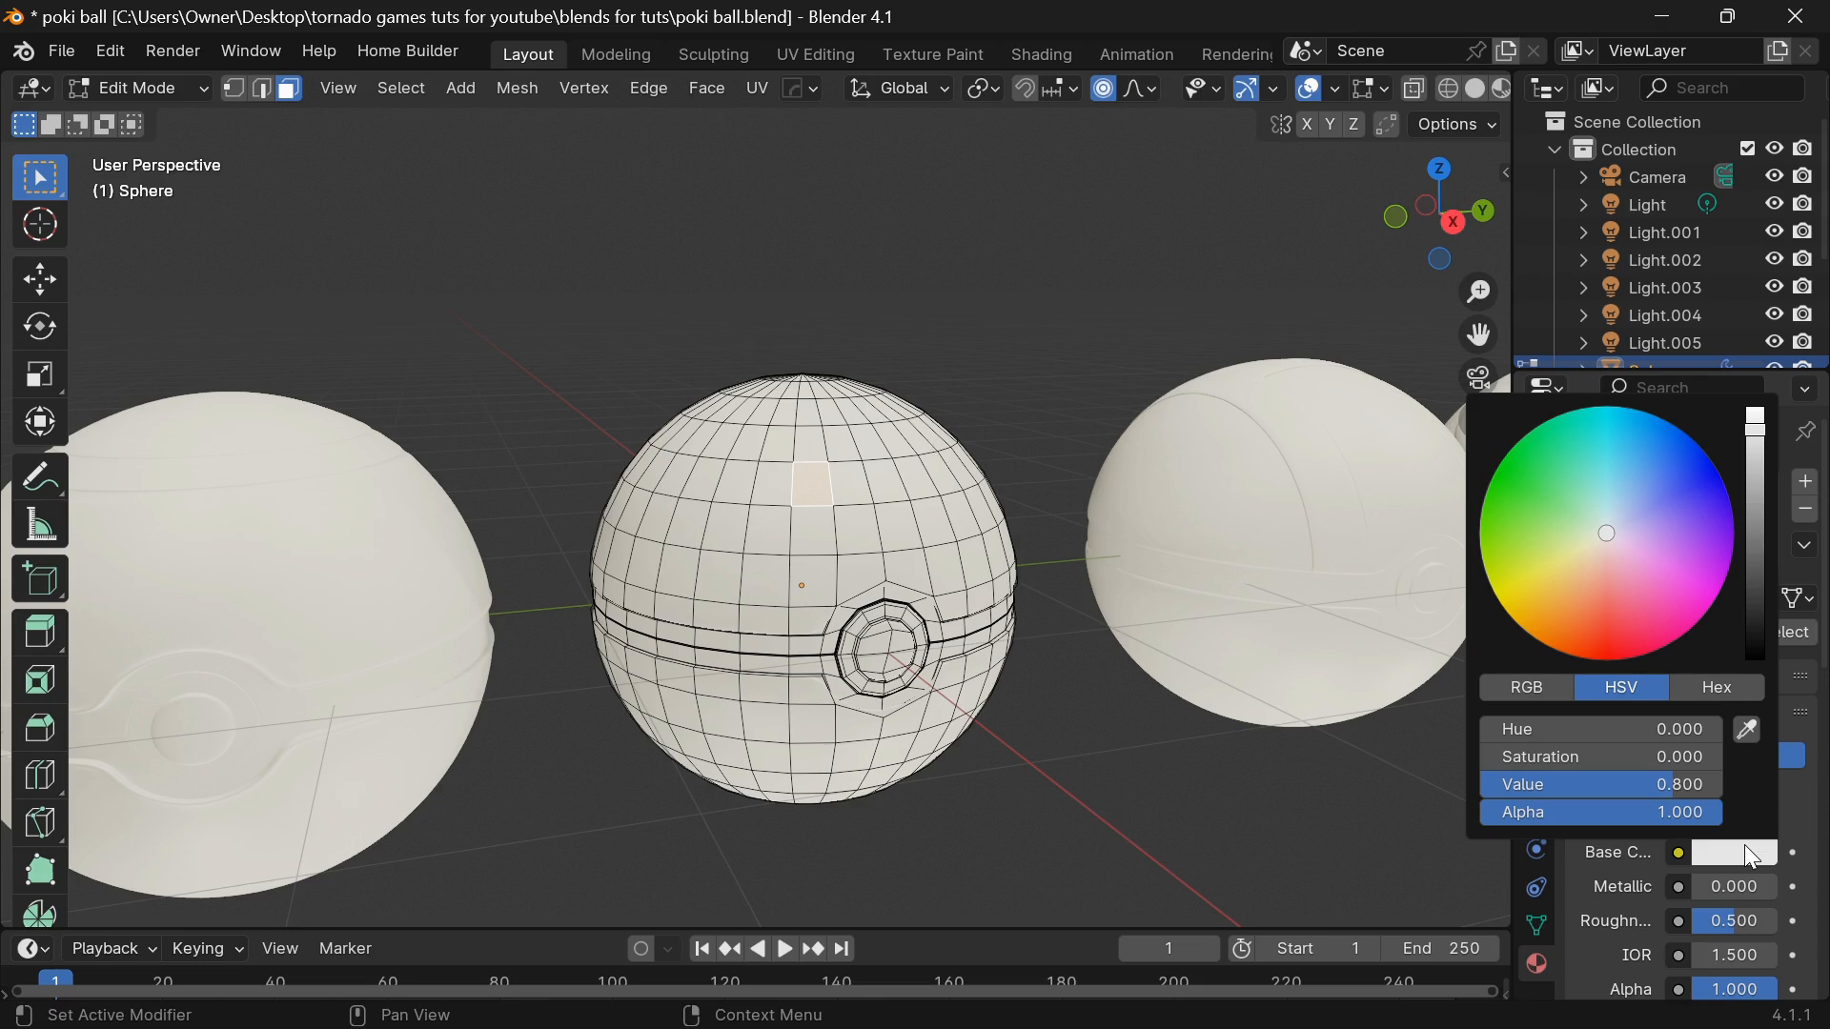
{"action": "left_click", "coordinate": [1593, 633]}
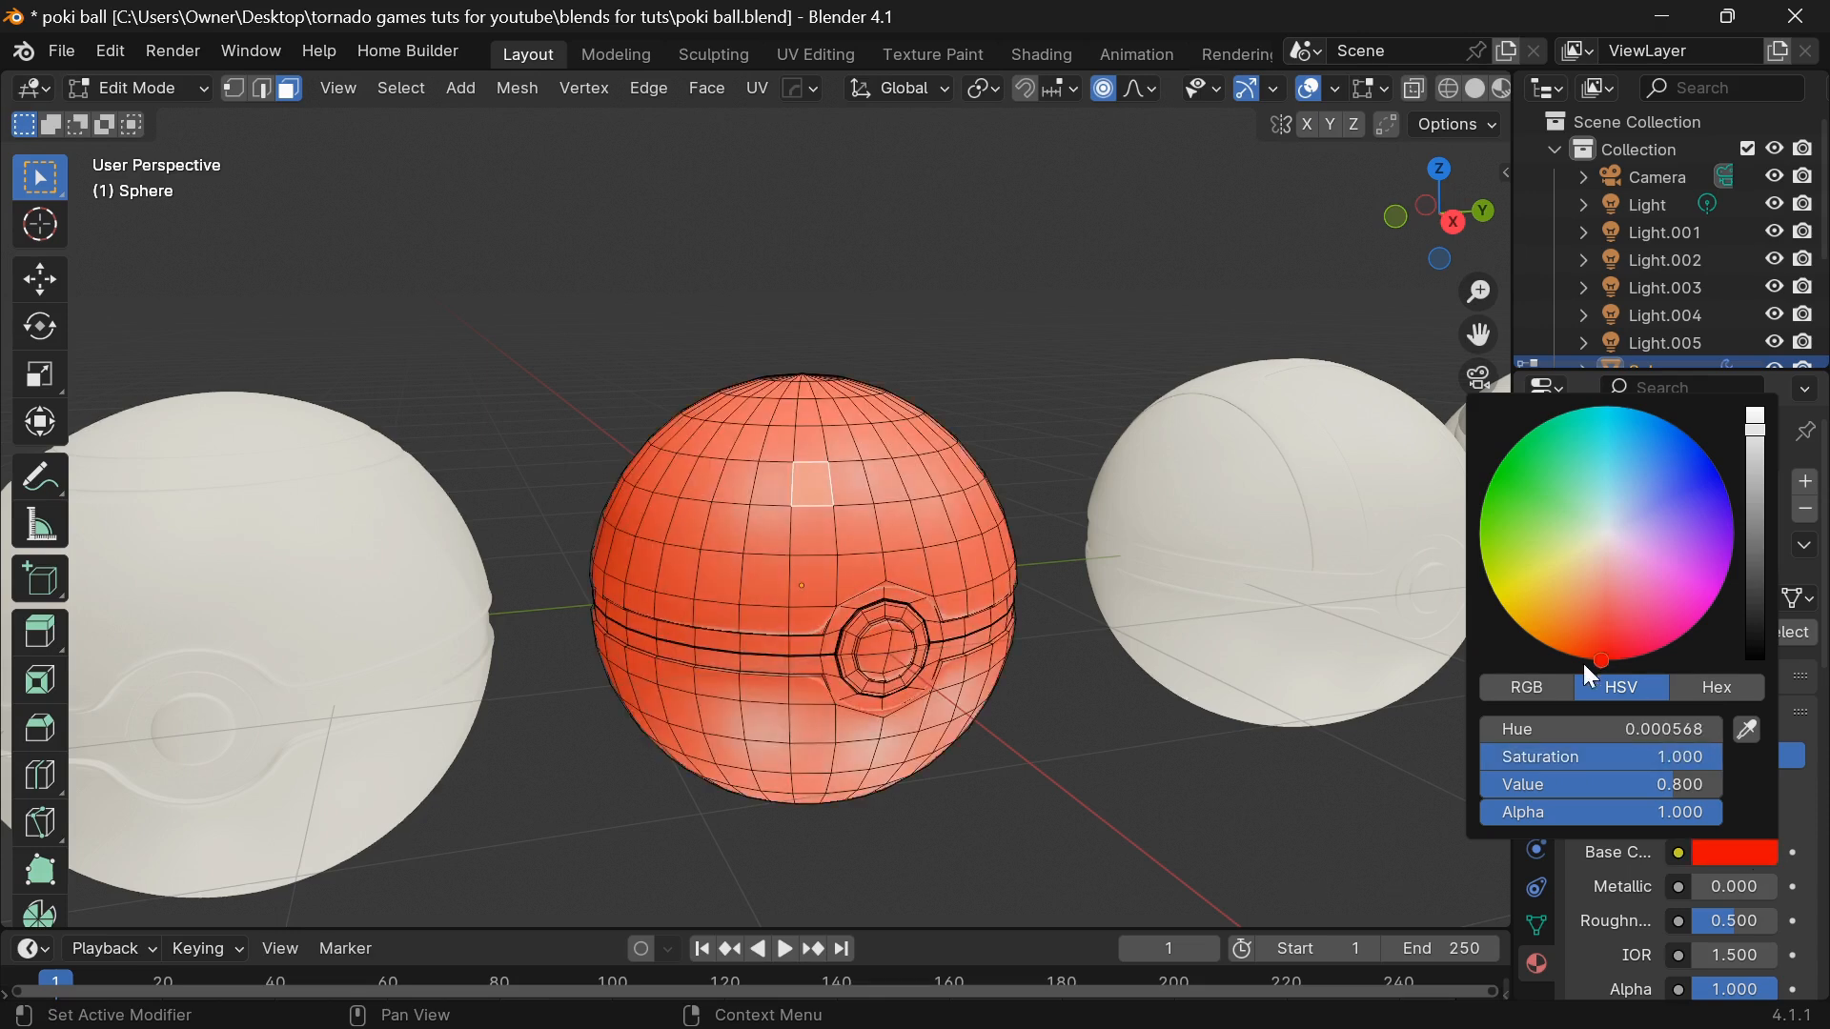
{"action": "left_click_drag", "start_coordinate": [1764, 882], "coordinate": [1820, 882]}
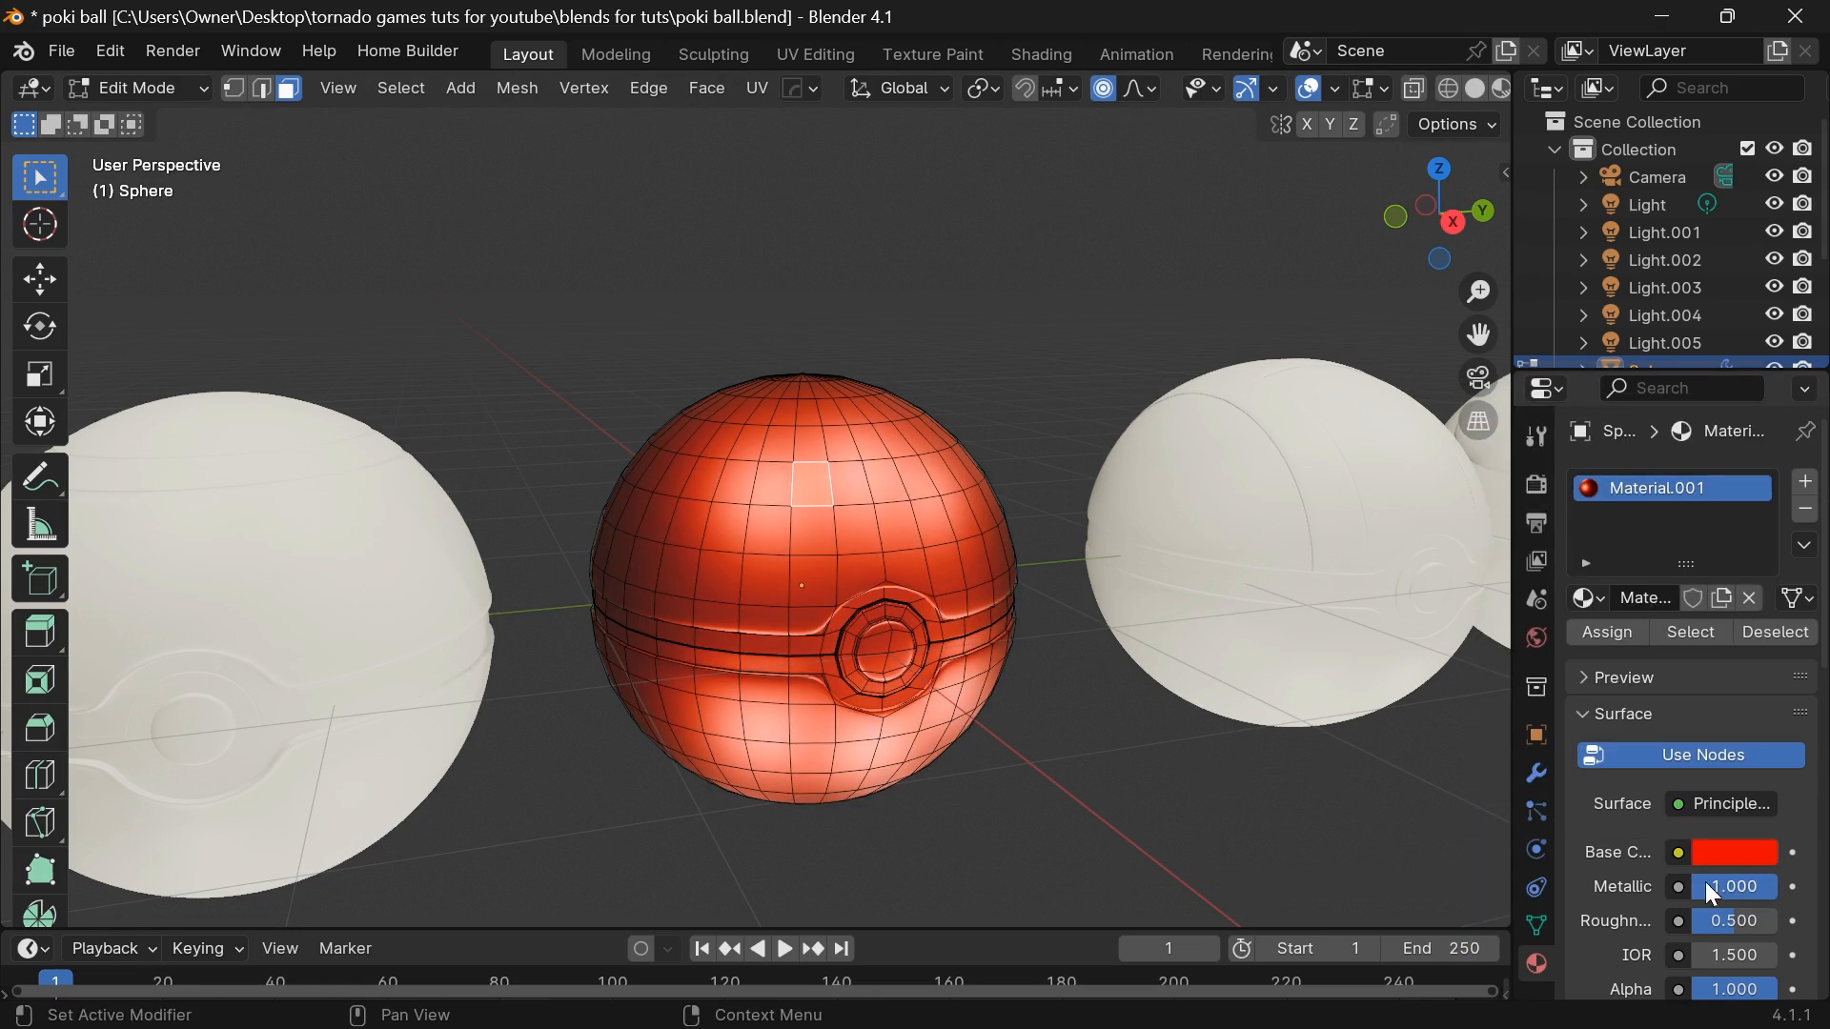
{"action": "scroll", "coordinate": [1179, 750], "scroll_direction": "up", "scroll_amount": 1}
{"action": "middle_click_drag", "start_coordinate": [1179, 751], "coordinate": [1210, 771]}
{"action": "key", "text": "Tab"}
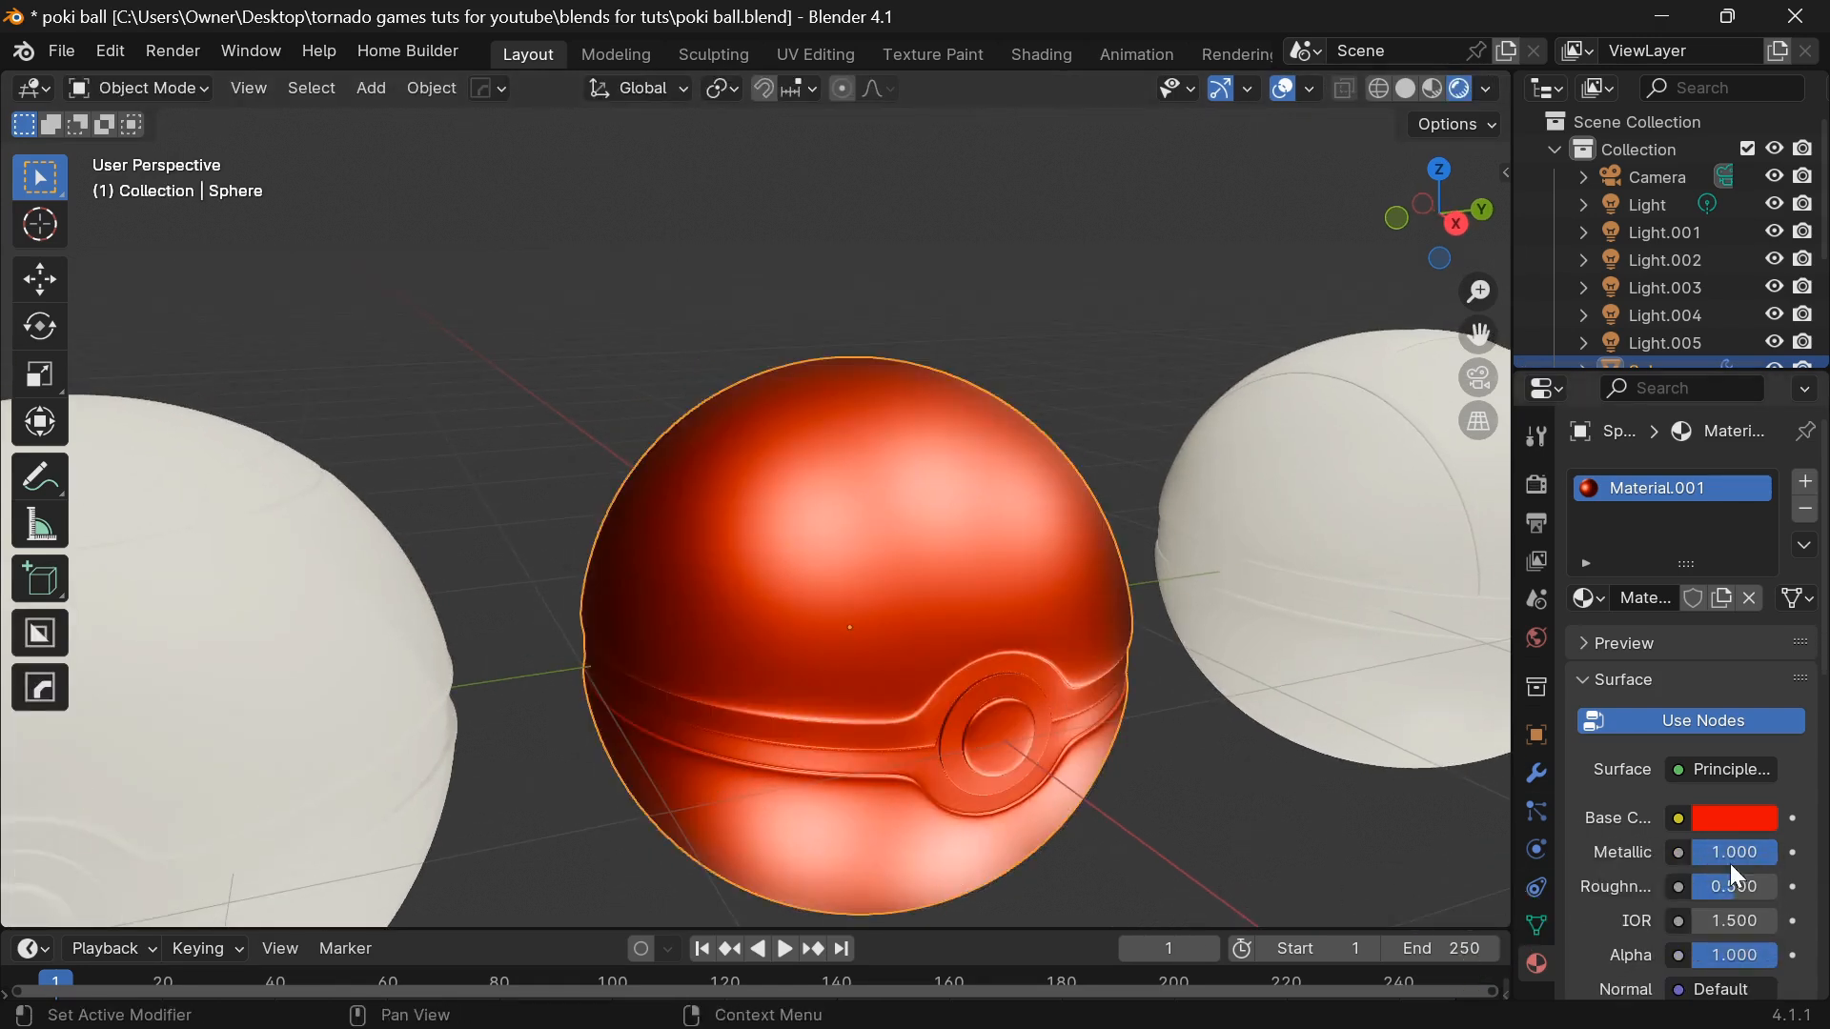
{"action": "mouse_move", "coordinate": [1735, 886]}
{"action": "left_mouse_down"}
{"action": "mouse_move", "coordinate": [1717, 886]}
{"action": "mouse_move", "coordinate": [1733, 886]}
{"action": "left_mouse_up"}
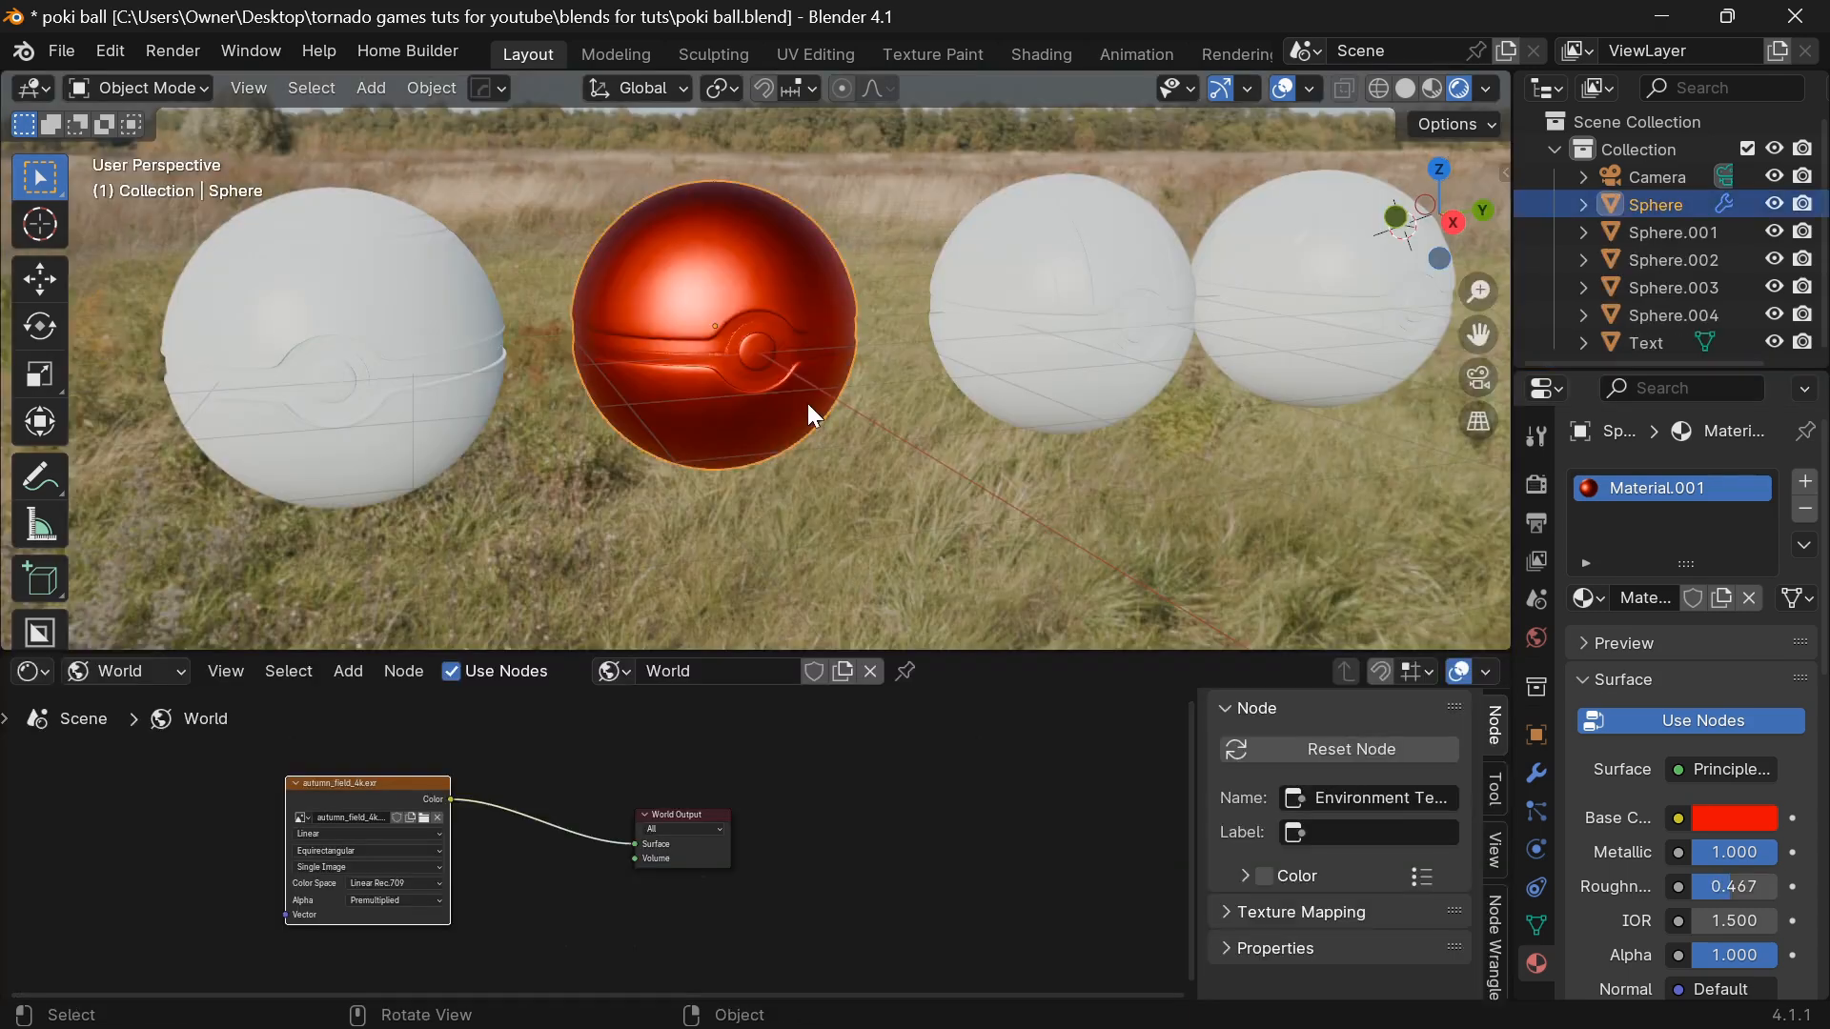
Select the recessed band's upper and lower face loops plus the ring around the button on the red ball, and grow the selection.
{"action": "key", "text": "Tab"}
{"action": "scroll", "coordinate": [808, 394], "scroll_direction": "up", "scroll_amount": 5}
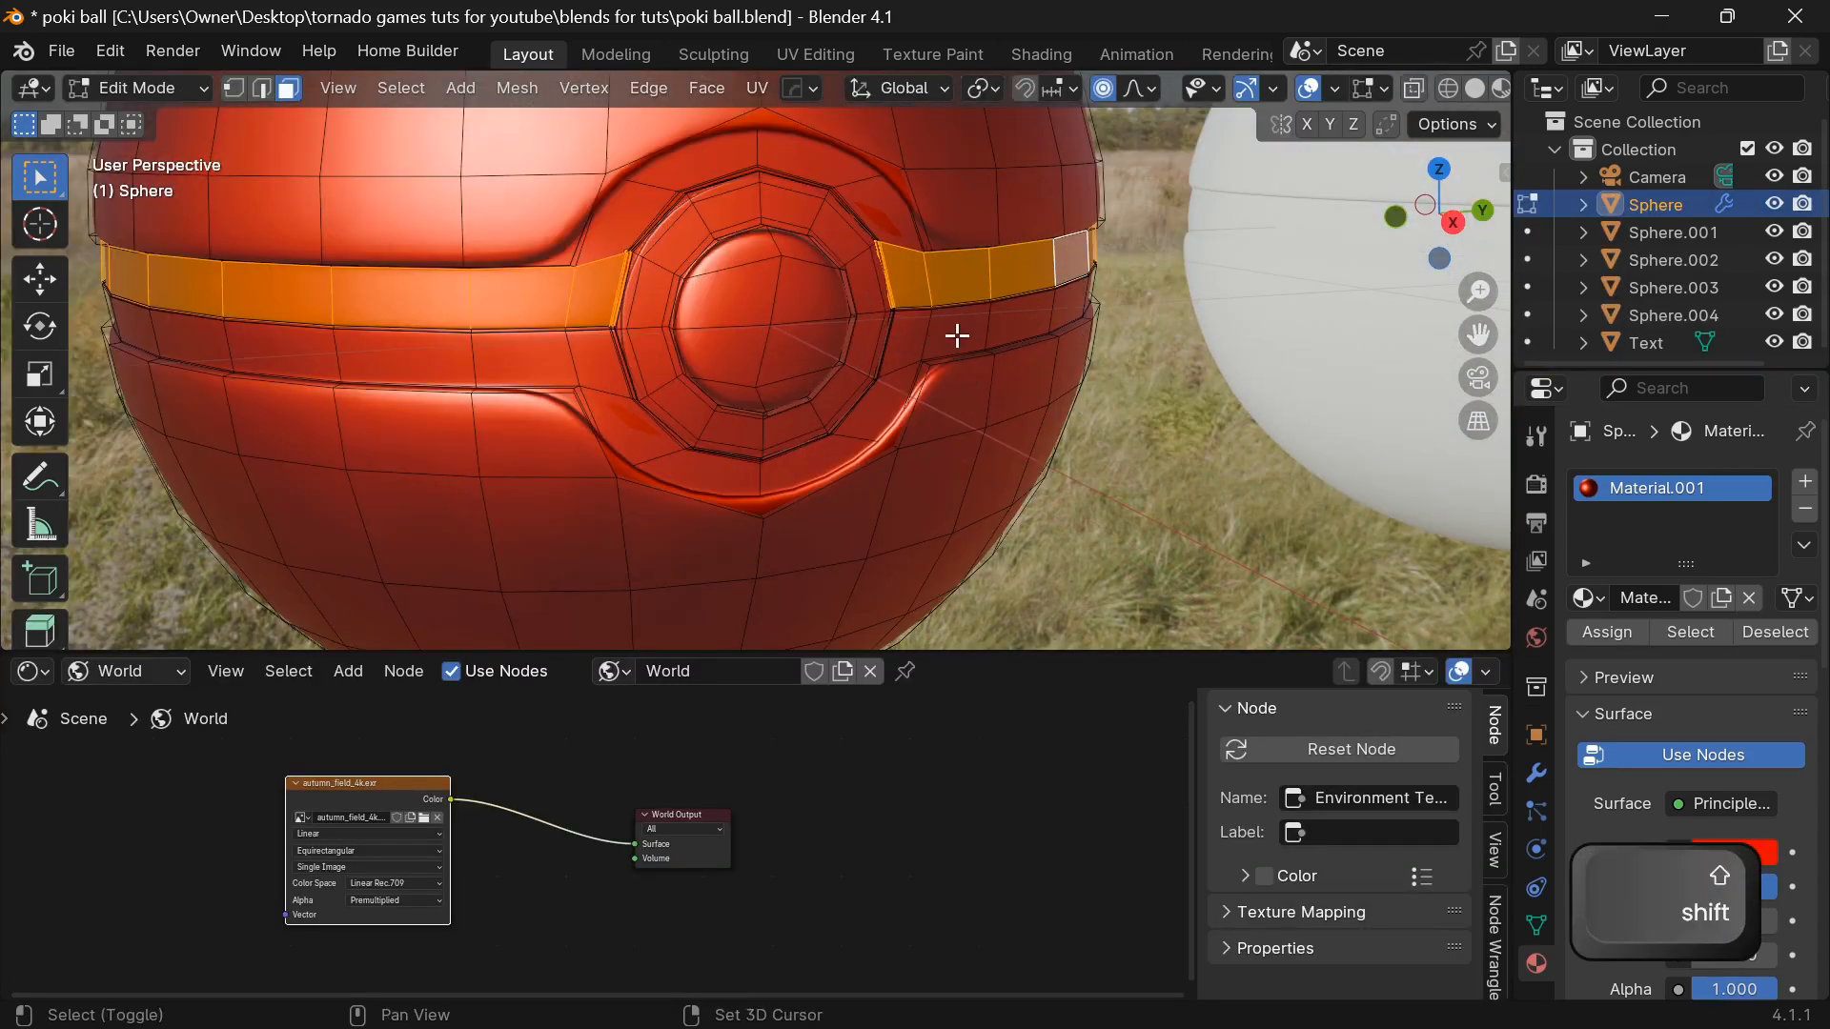
{"action": "left_click", "coordinate": [932, 316], "text": "alt+shift"}
{"action": "left_click", "coordinate": [861, 195], "text": "alt+shift"}
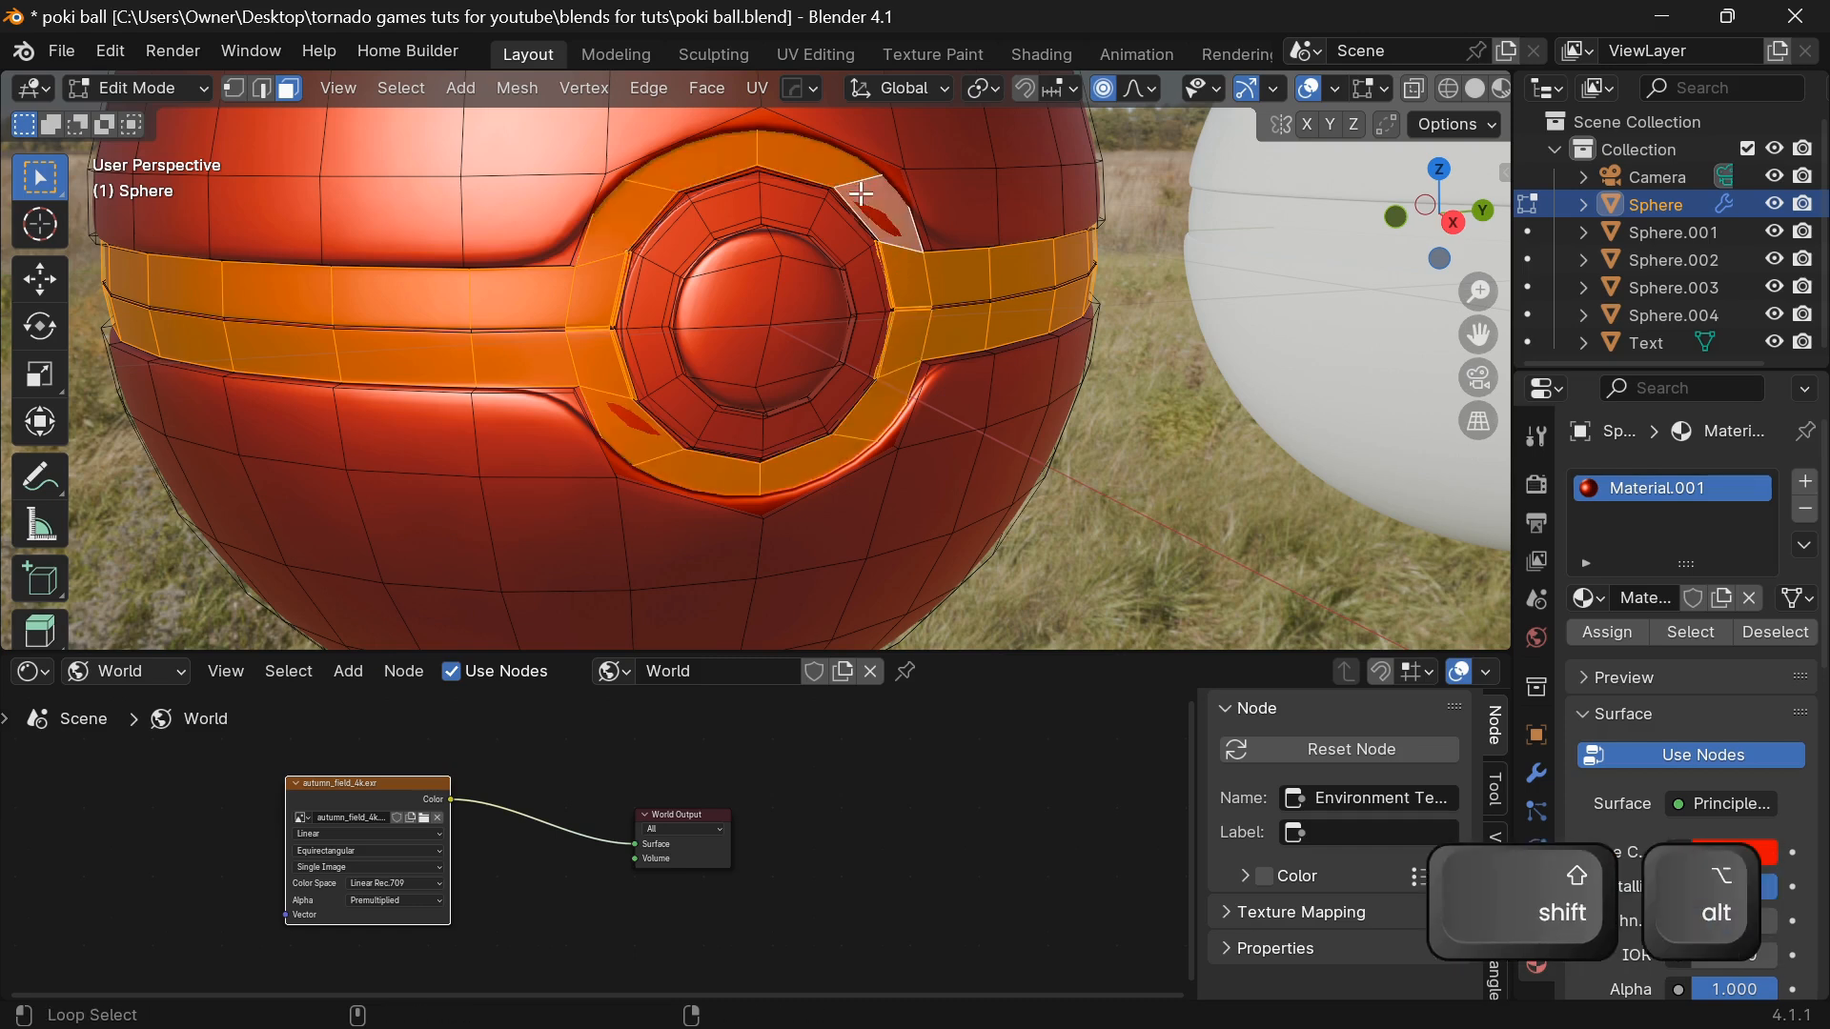
{"action": "mouse_move", "coordinate": [887, 359]}
{"action": "middle_mouse_down"}
{"action": "mouse_move", "coordinate": [801, 334]}
{"action": "mouse_move", "coordinate": [899, 348]}
{"action": "middle_mouse_up"}
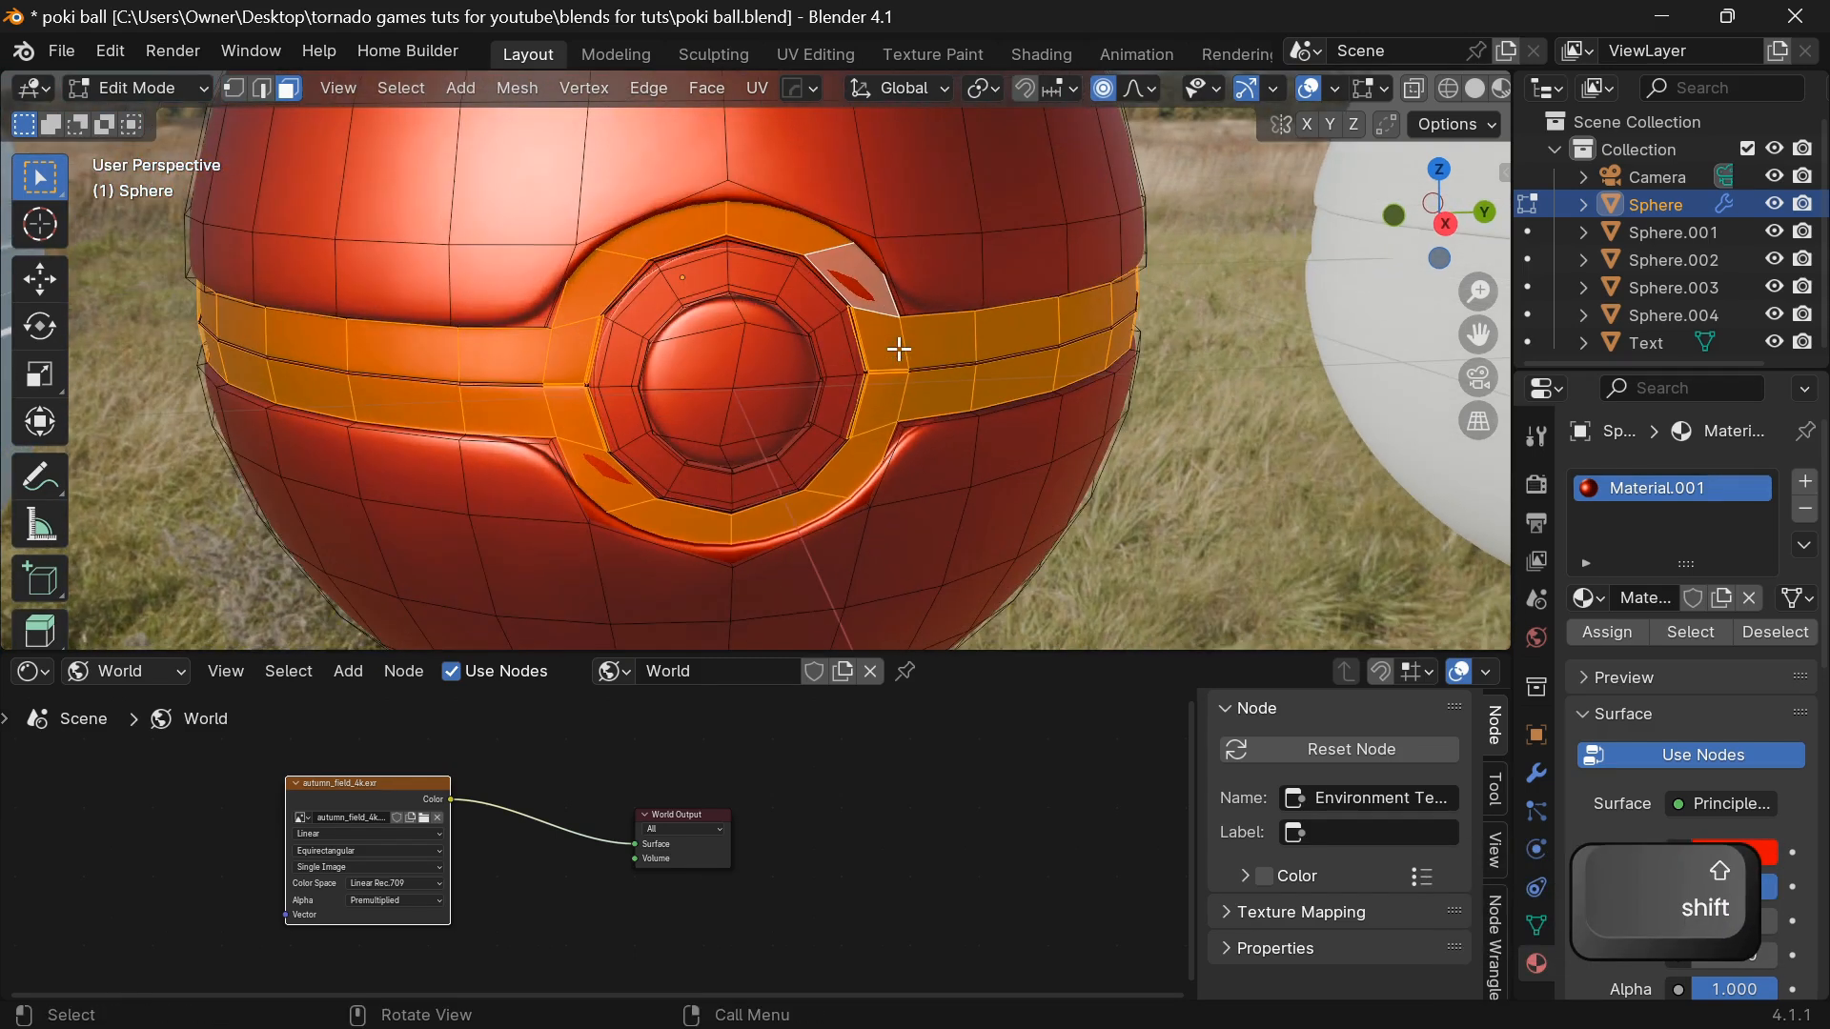
{"action": "key", "text": "ctrl+KP_Add"}
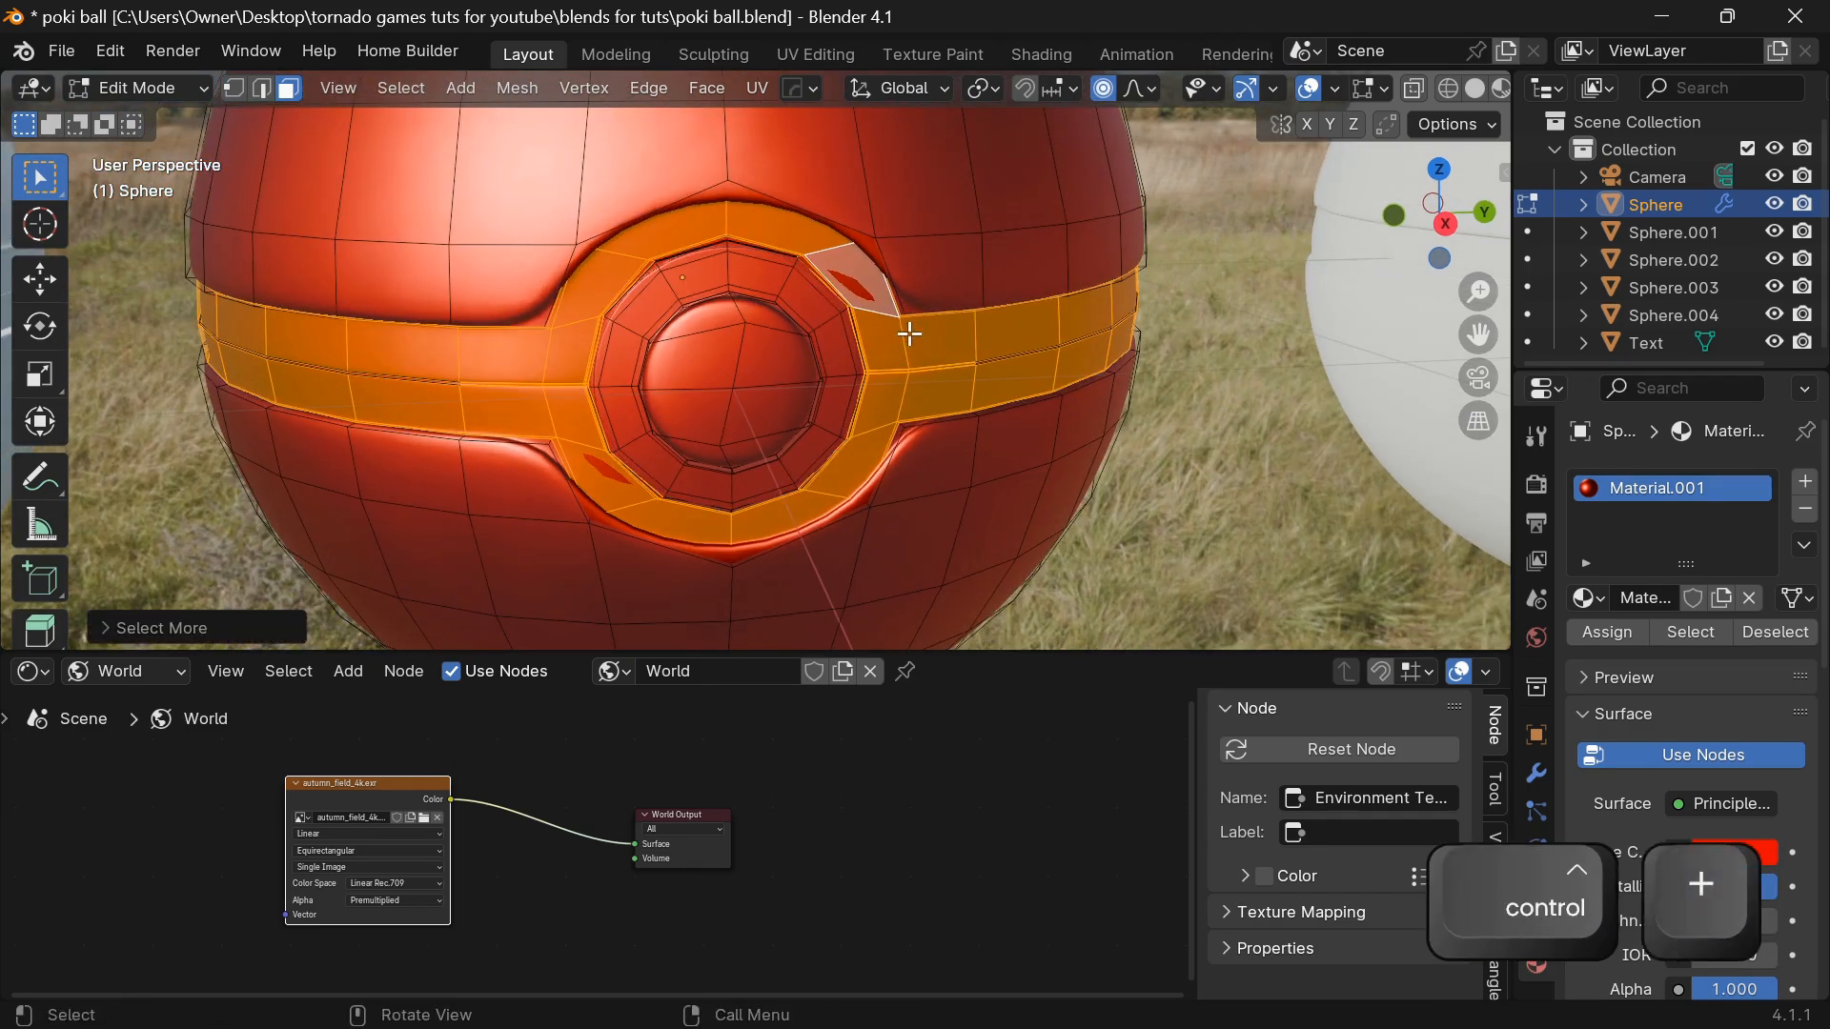
Add a second material, assign it to the selected band and ring faces, and make its base color black.
{"action": "left_click", "coordinate": [1805, 482]}
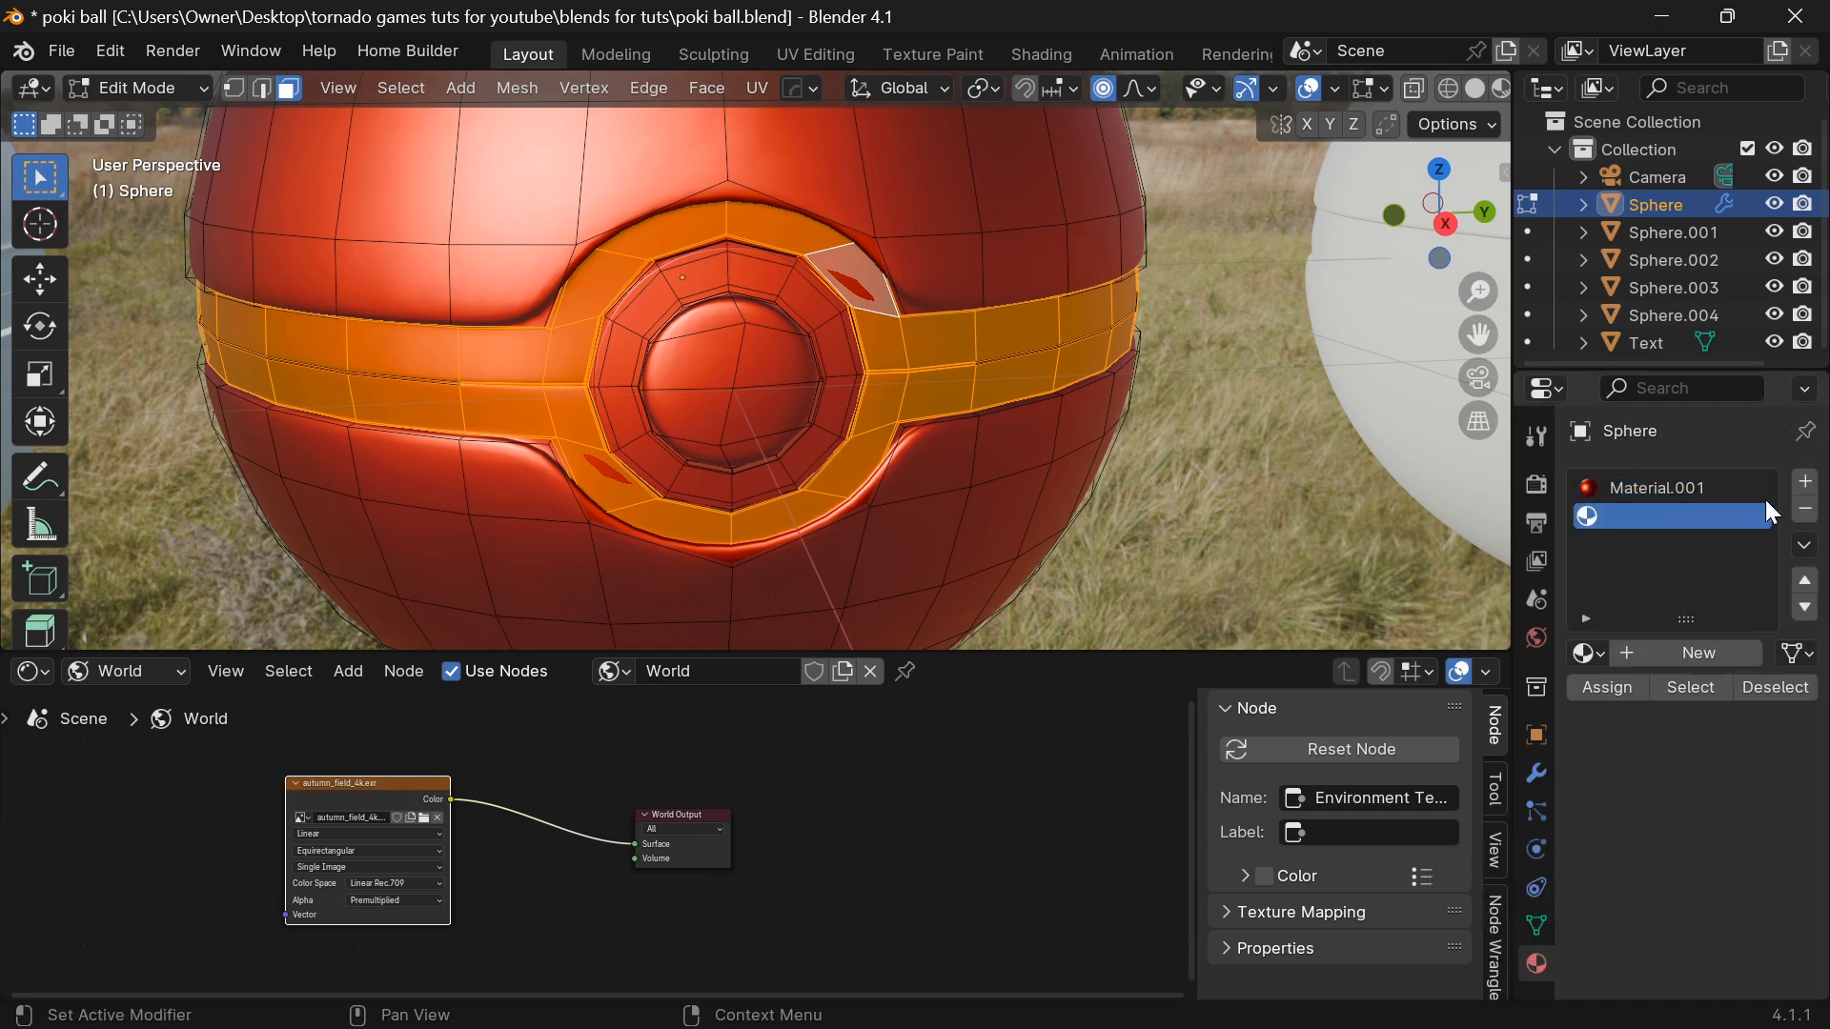
{"action": "left_click", "coordinate": [1642, 655]}
{"action": "left_click", "coordinate": [1607, 687]}
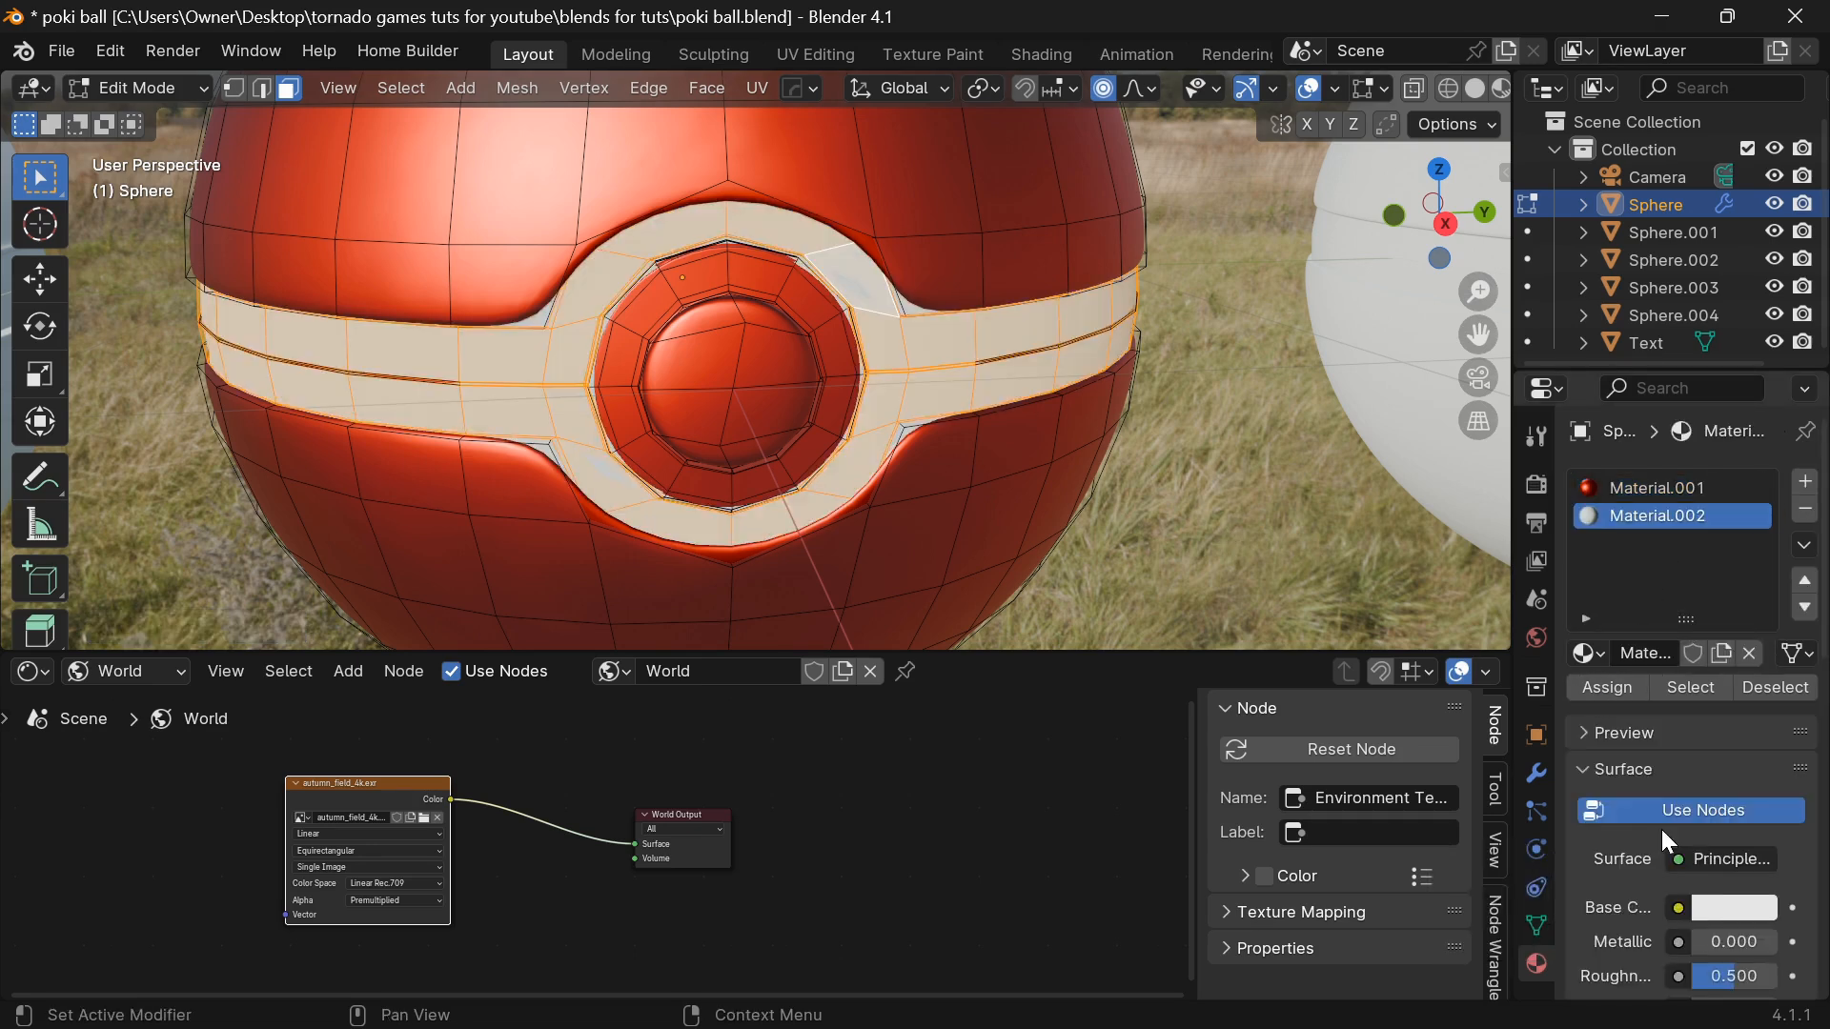
{"action": "left_click", "coordinate": [1717, 908]}
{"action": "left_click_drag", "start_coordinate": [1747, 640], "coordinate": [1751, 711]}
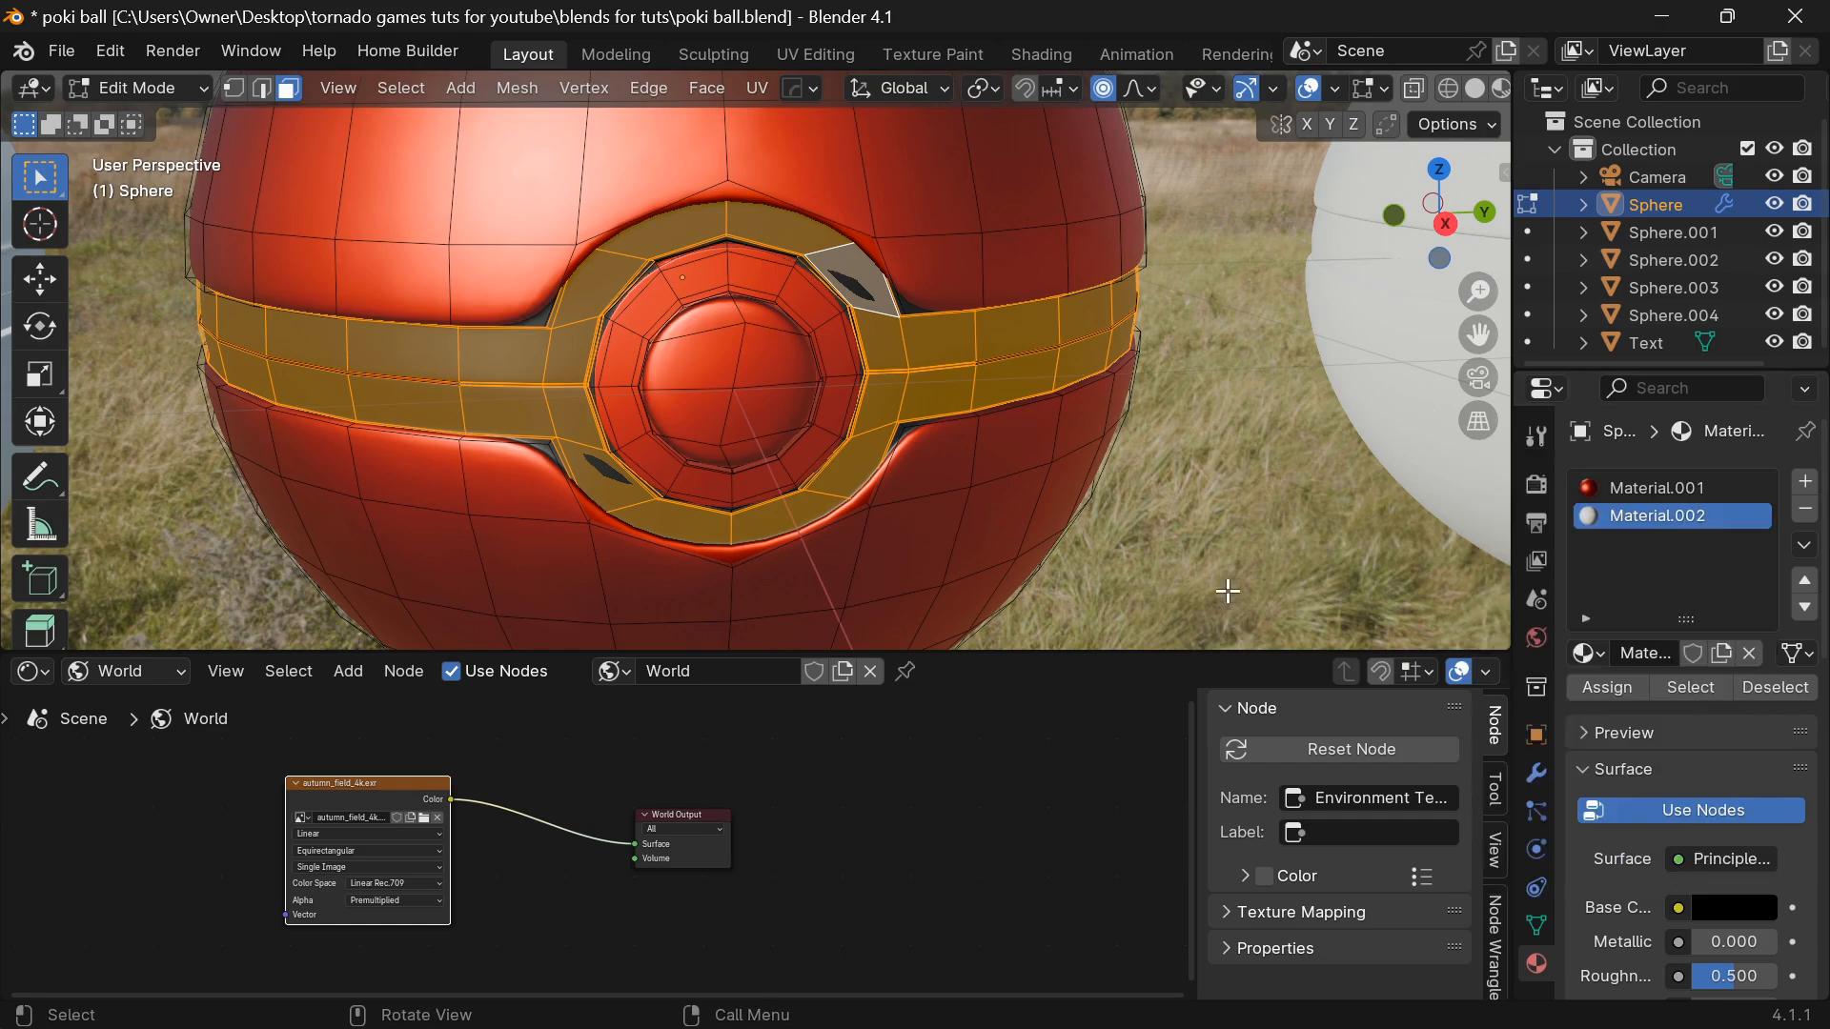
{"action": "key", "text": "Tab"}
{"action": "scroll", "coordinate": [1144, 405], "scroll_direction": "down", "scroll_amount": 4}
{"action": "scroll", "coordinate": [1113, 402], "scroll_direction": "up", "scroll_amount": 8}
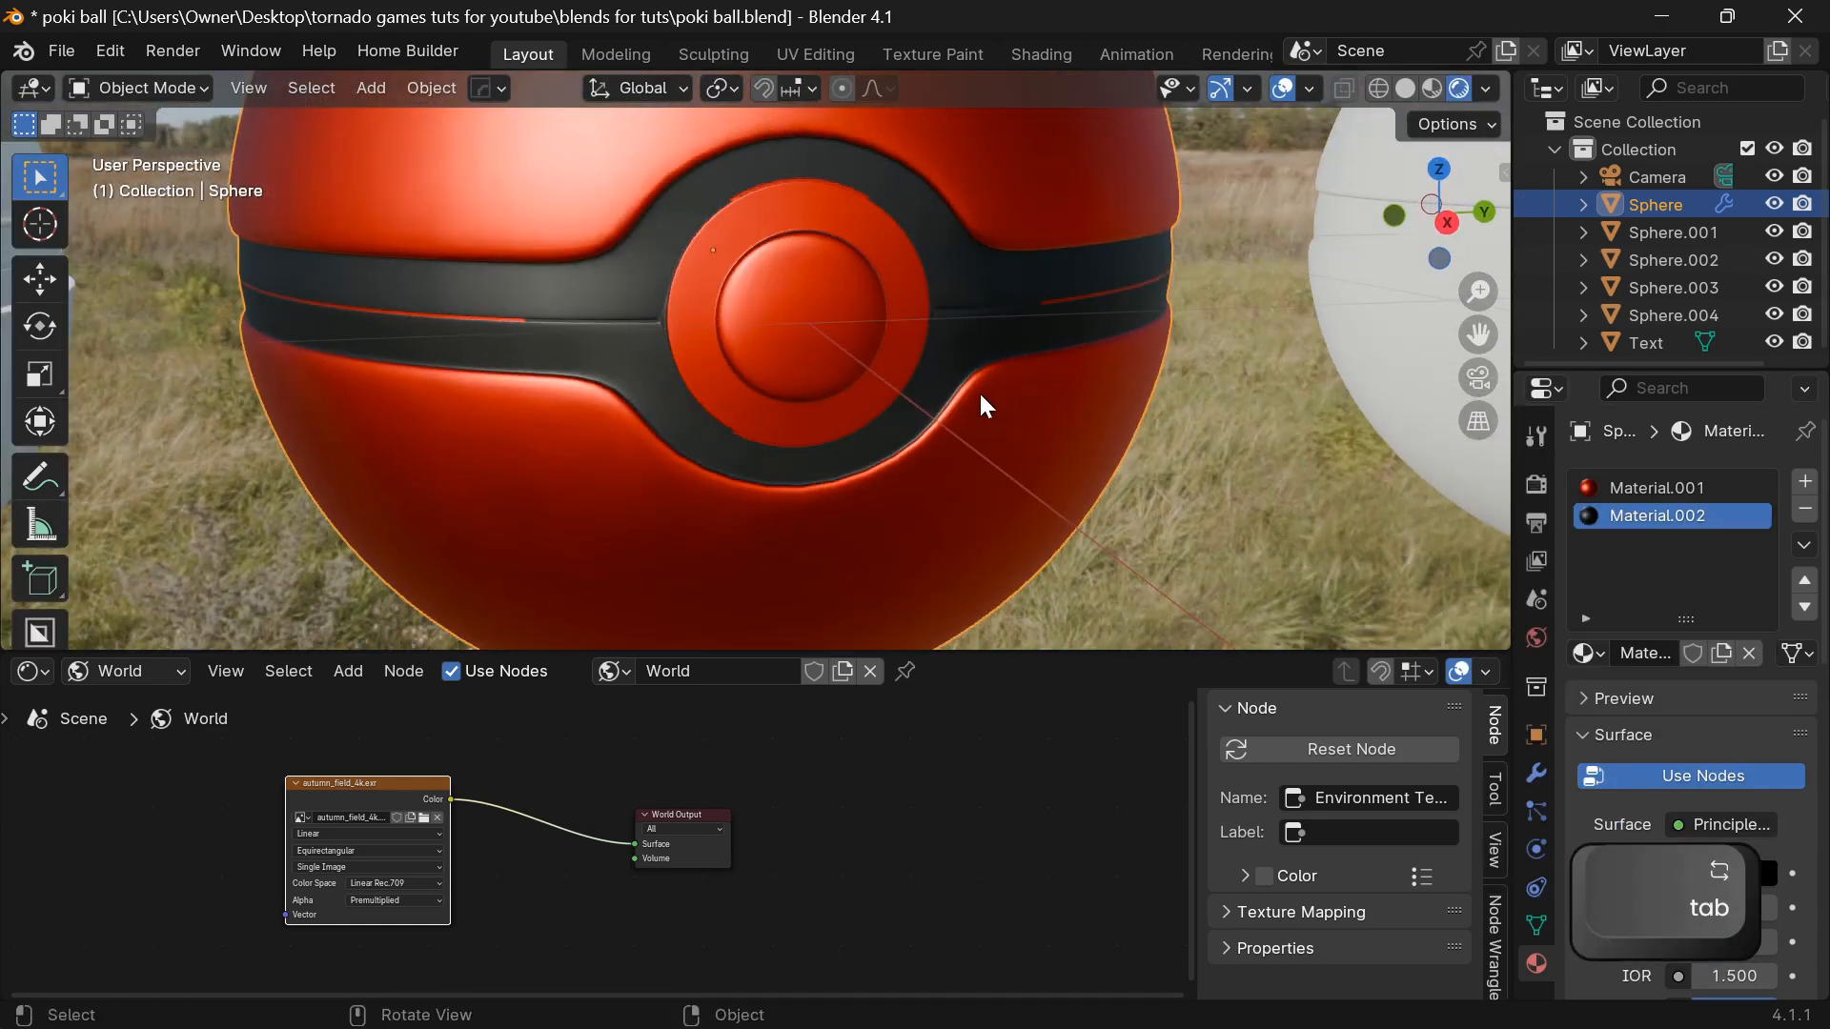
Return to Edit Mode and select the narrow red face loop along the seam in the middle of the black band.
{"action": "key", "text": "Tab"}
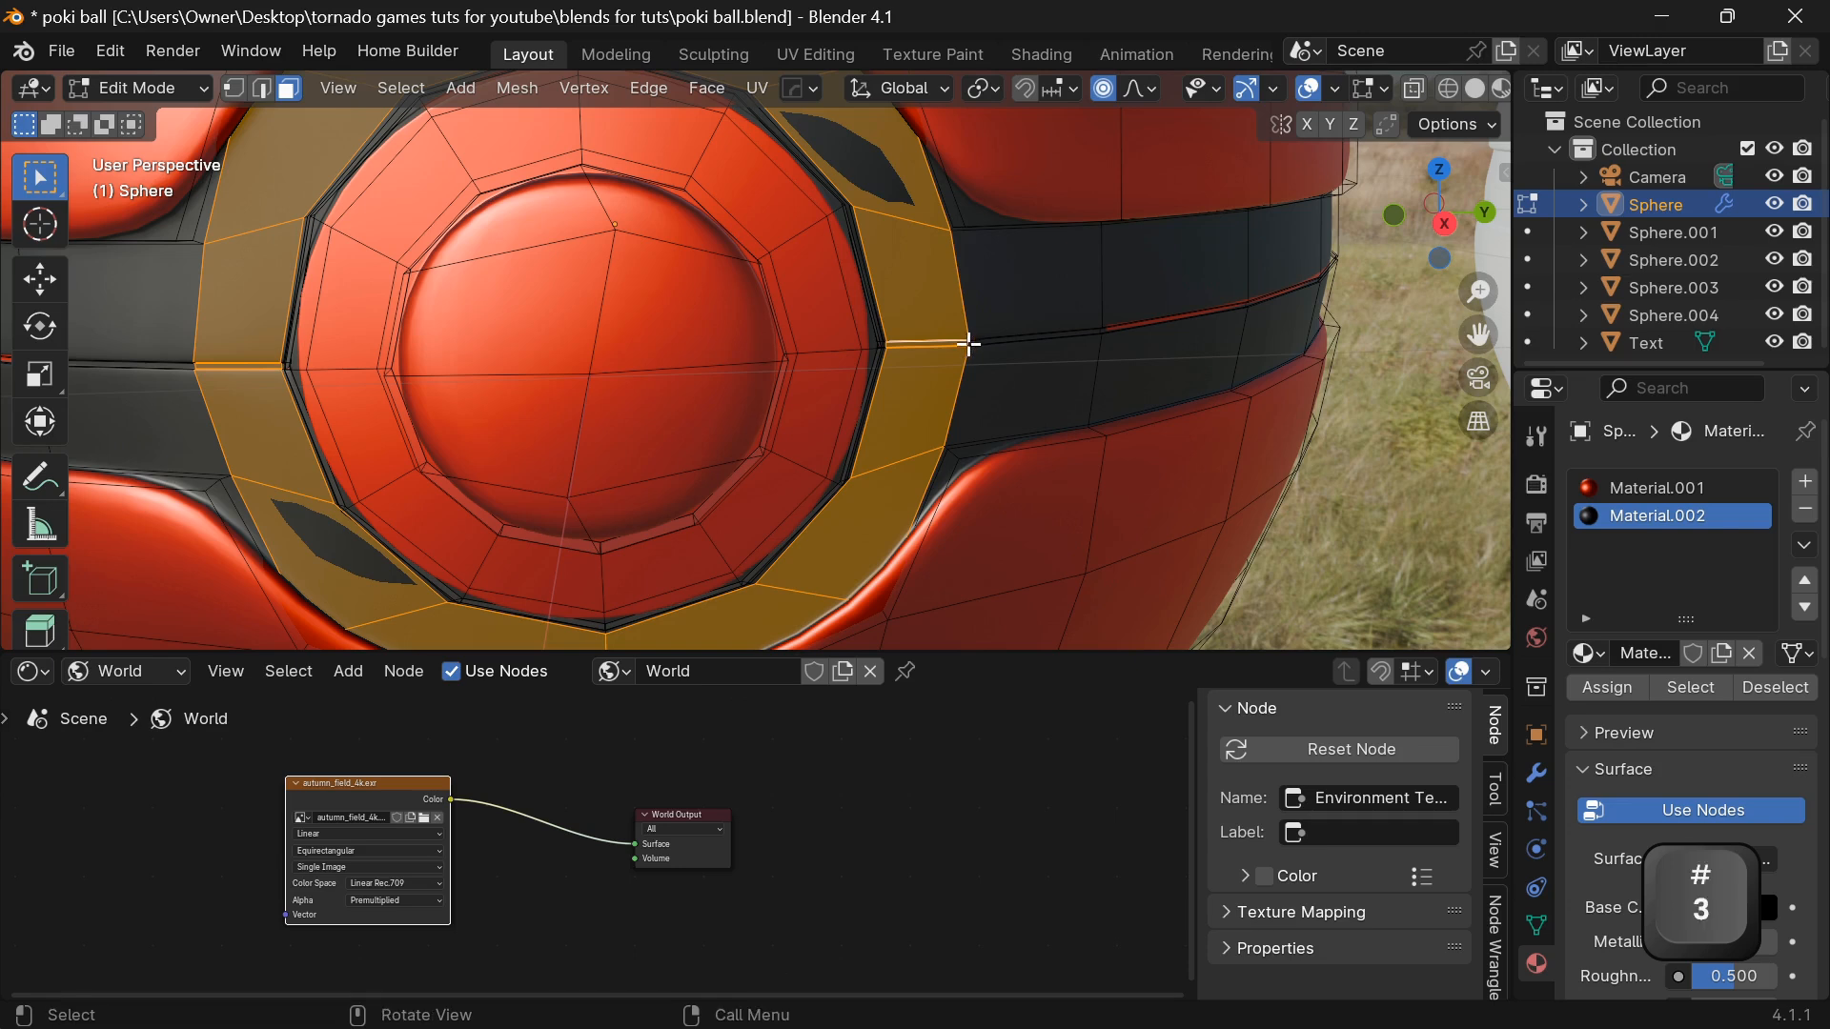
{"action": "left_click", "coordinate": [969, 343], "text": "alt"}
{"action": "left_click", "coordinate": [969, 343], "text": "alt"}
{"action": "left_click", "coordinate": [969, 343], "text": "alt"}
{"action": "left_click", "coordinate": [969, 343], "text": "alt"}
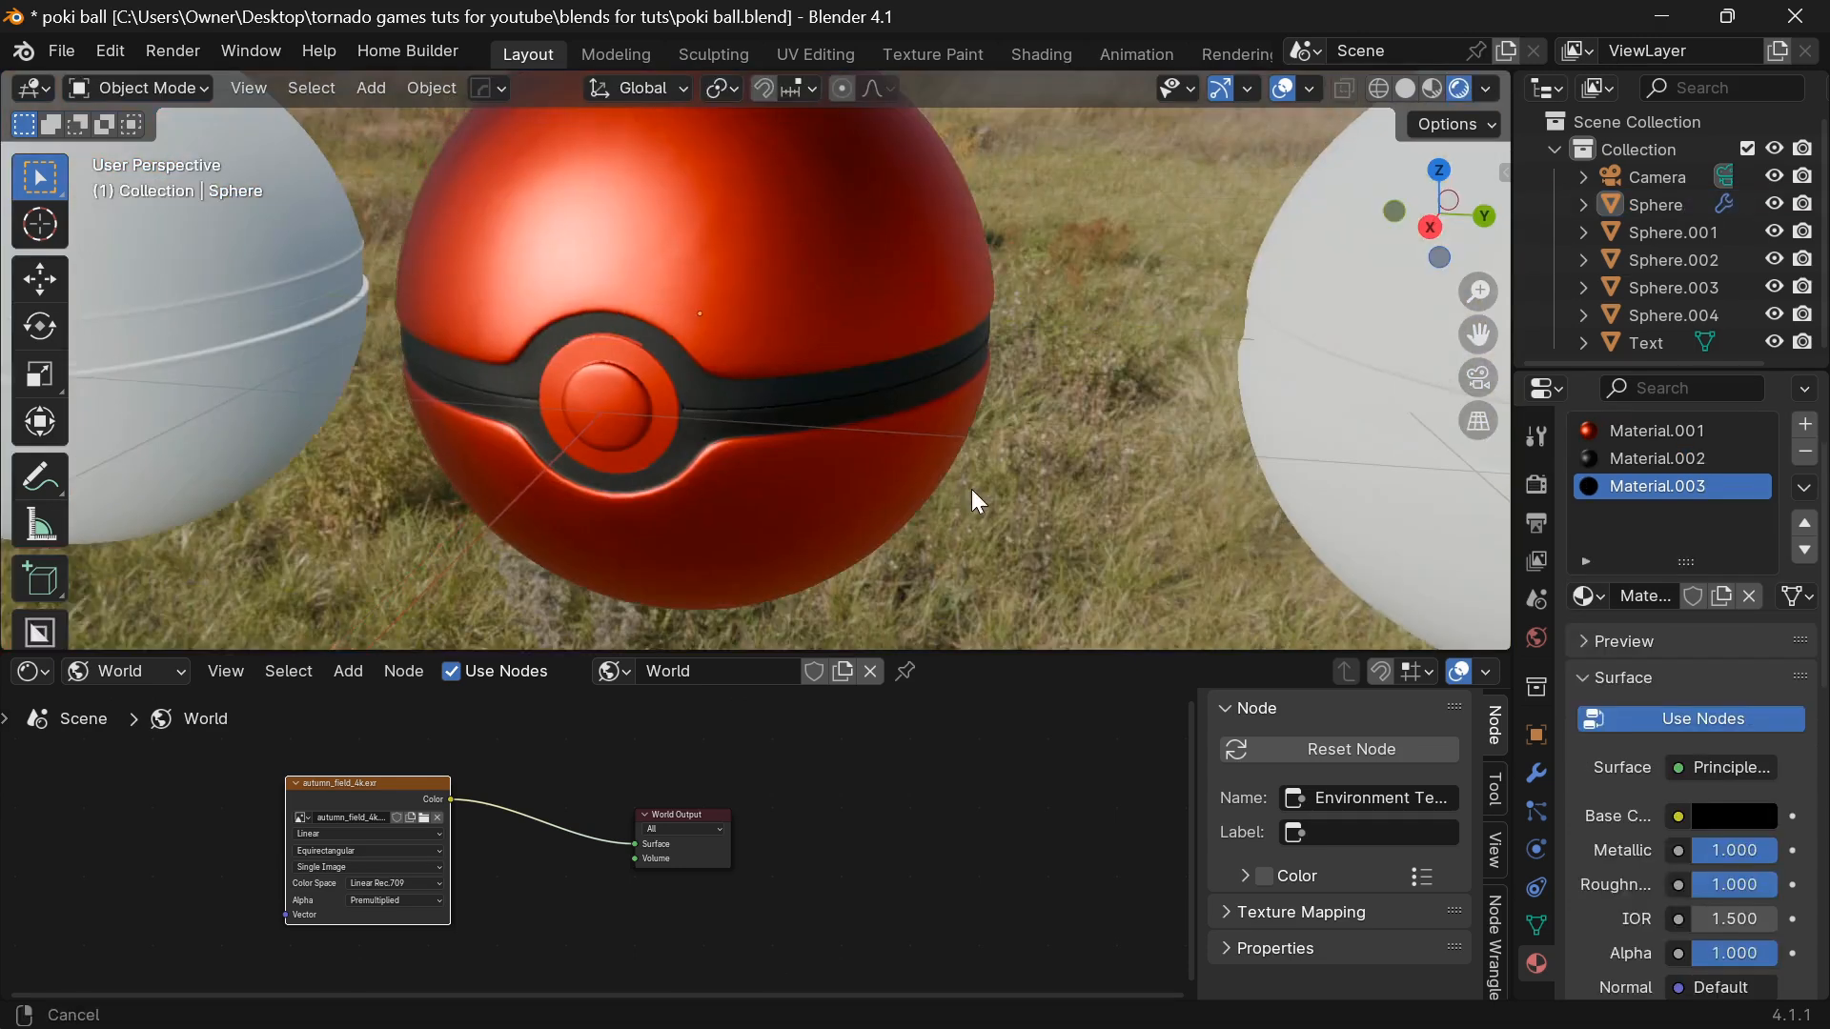
Select the red ball's button faces in Edit Mode and grow the selection over the button and its surrounding ring.
{"action": "middle_click_drag", "start_coordinate": [970, 489], "coordinate": [895, 420]}
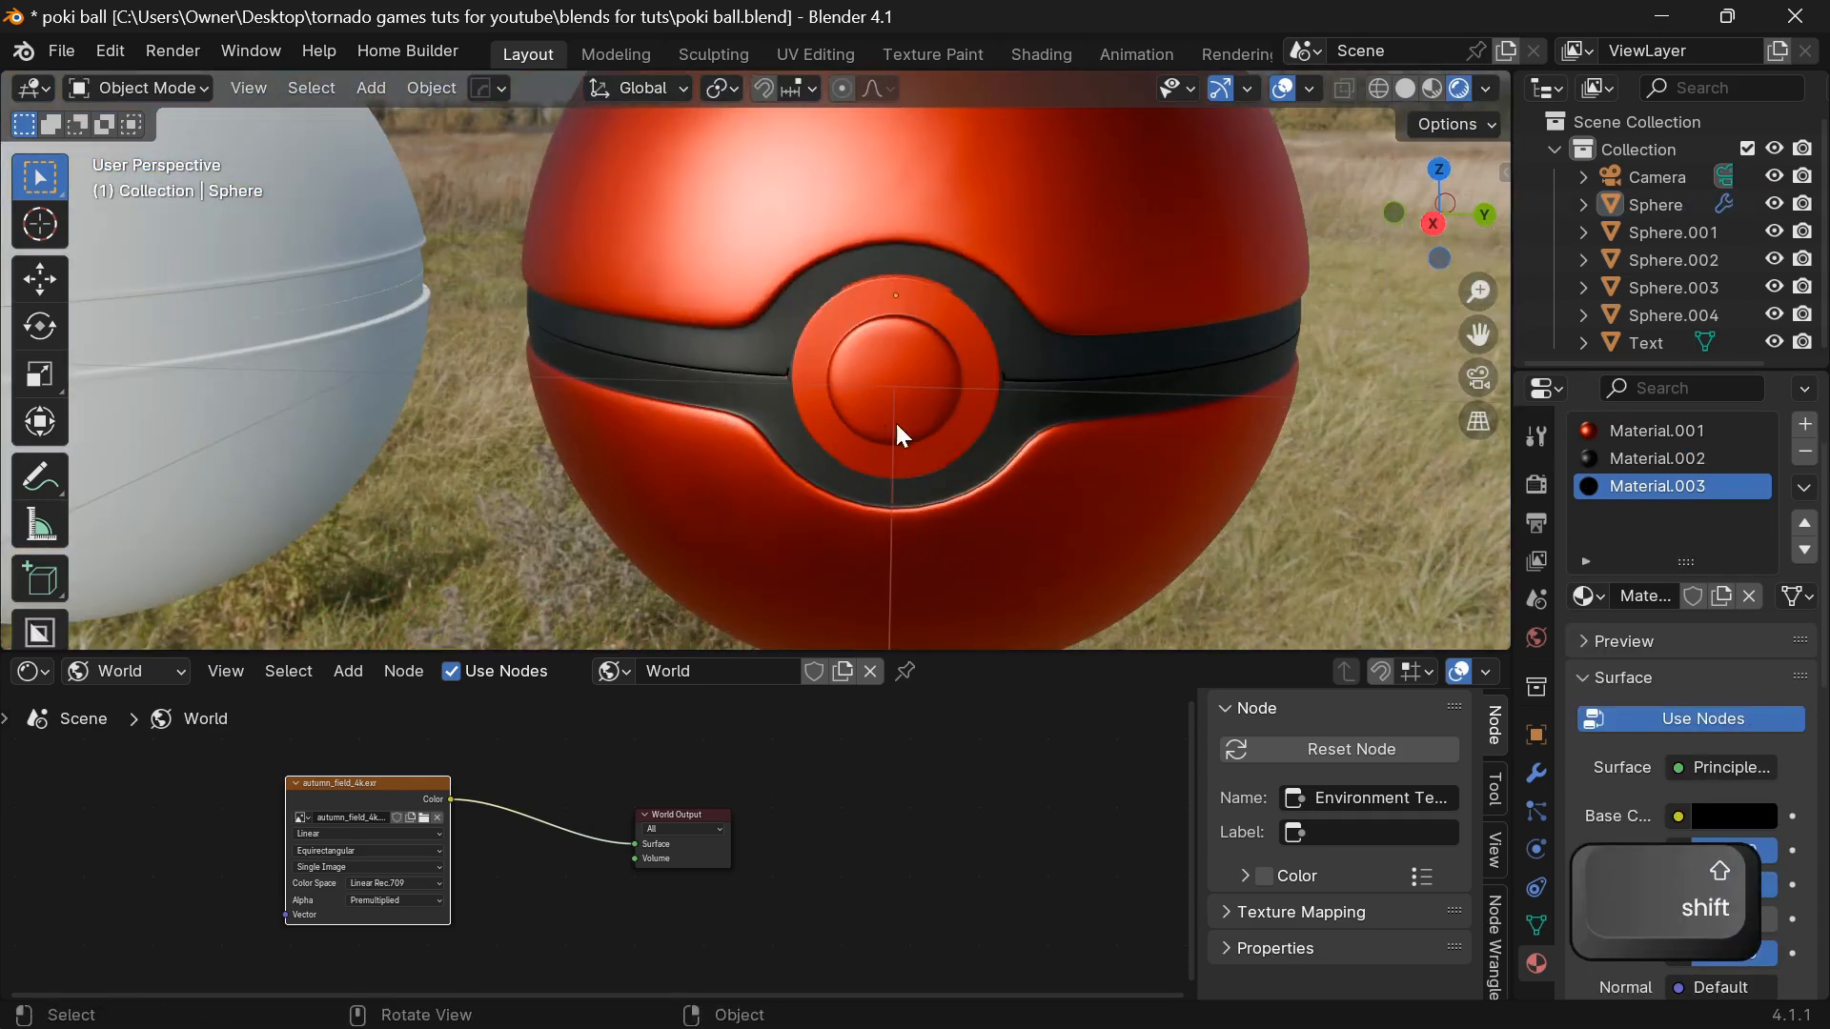
{"action": "left_click", "coordinate": [937, 393]}
{"action": "key", "text": "Tab"}
{"action": "scroll", "coordinate": [937, 393], "scroll_direction": "up", "scroll_amount": 2}
{"action": "left_click", "coordinate": [983, 383]}
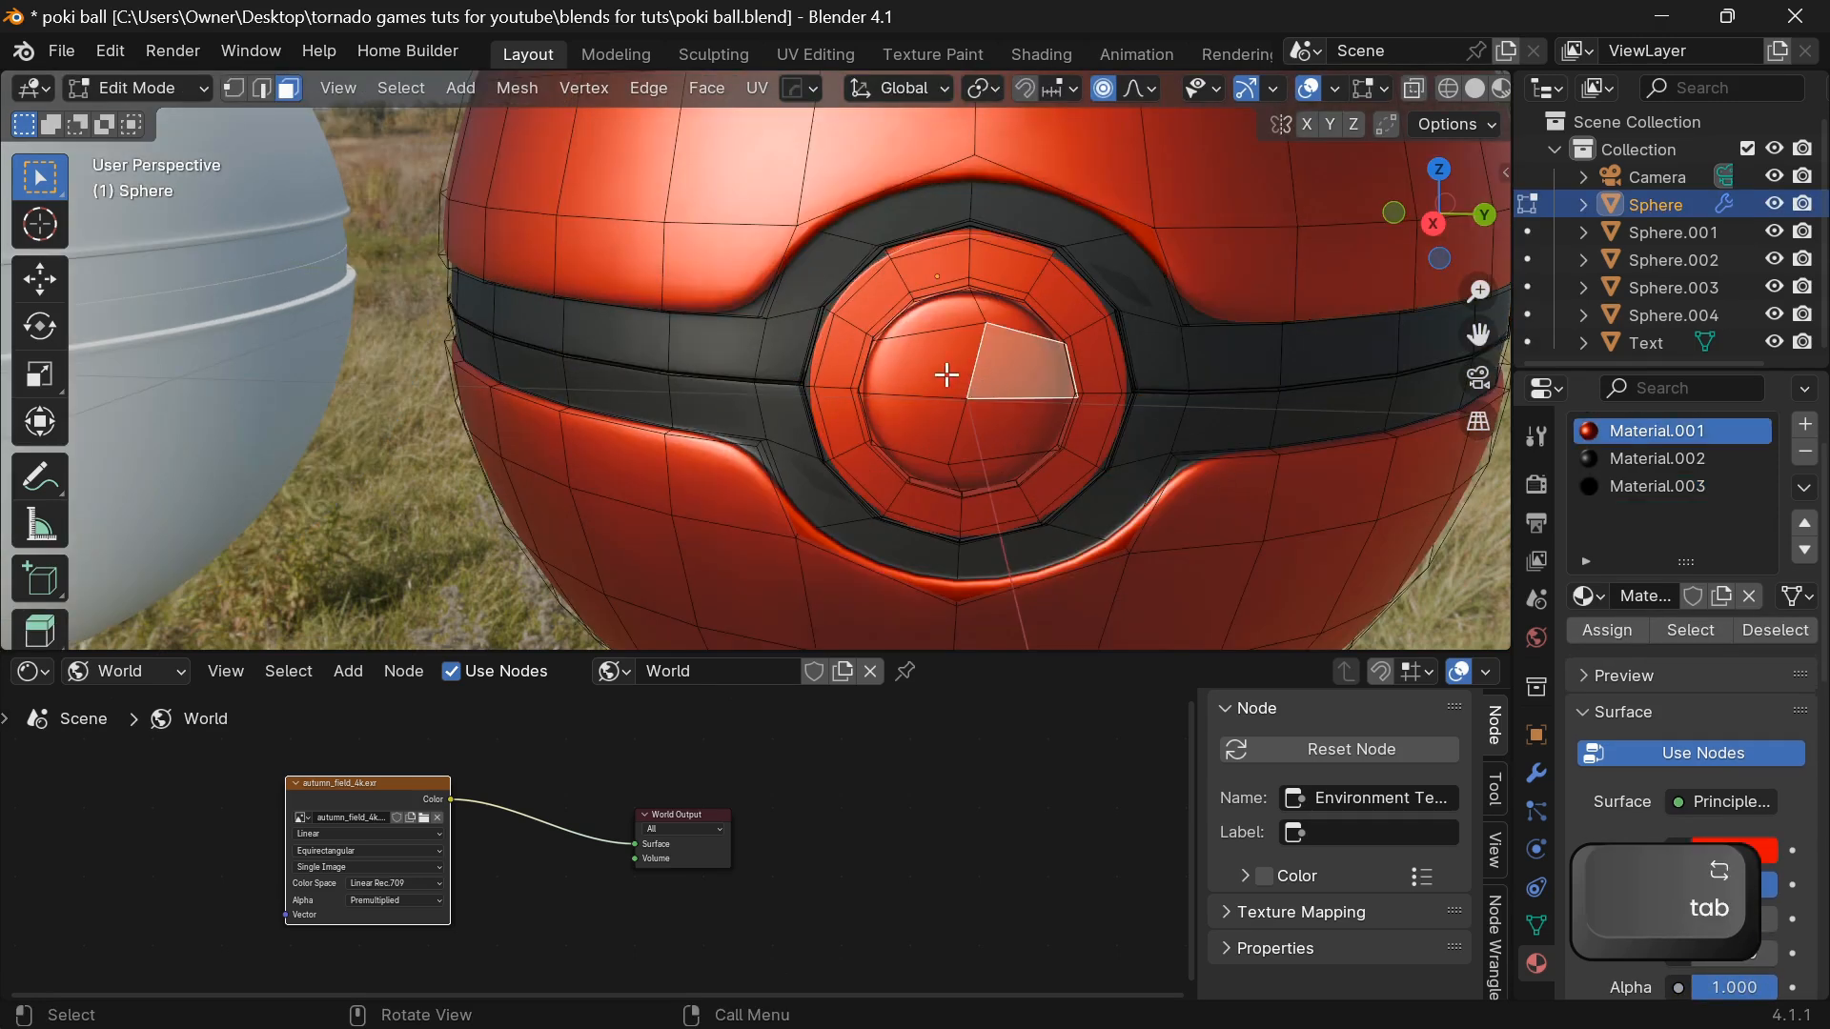
{"action": "left_click", "coordinate": [947, 375], "text": "shift"}
{"action": "left_click", "coordinate": [948, 472], "text": "ctrl"}
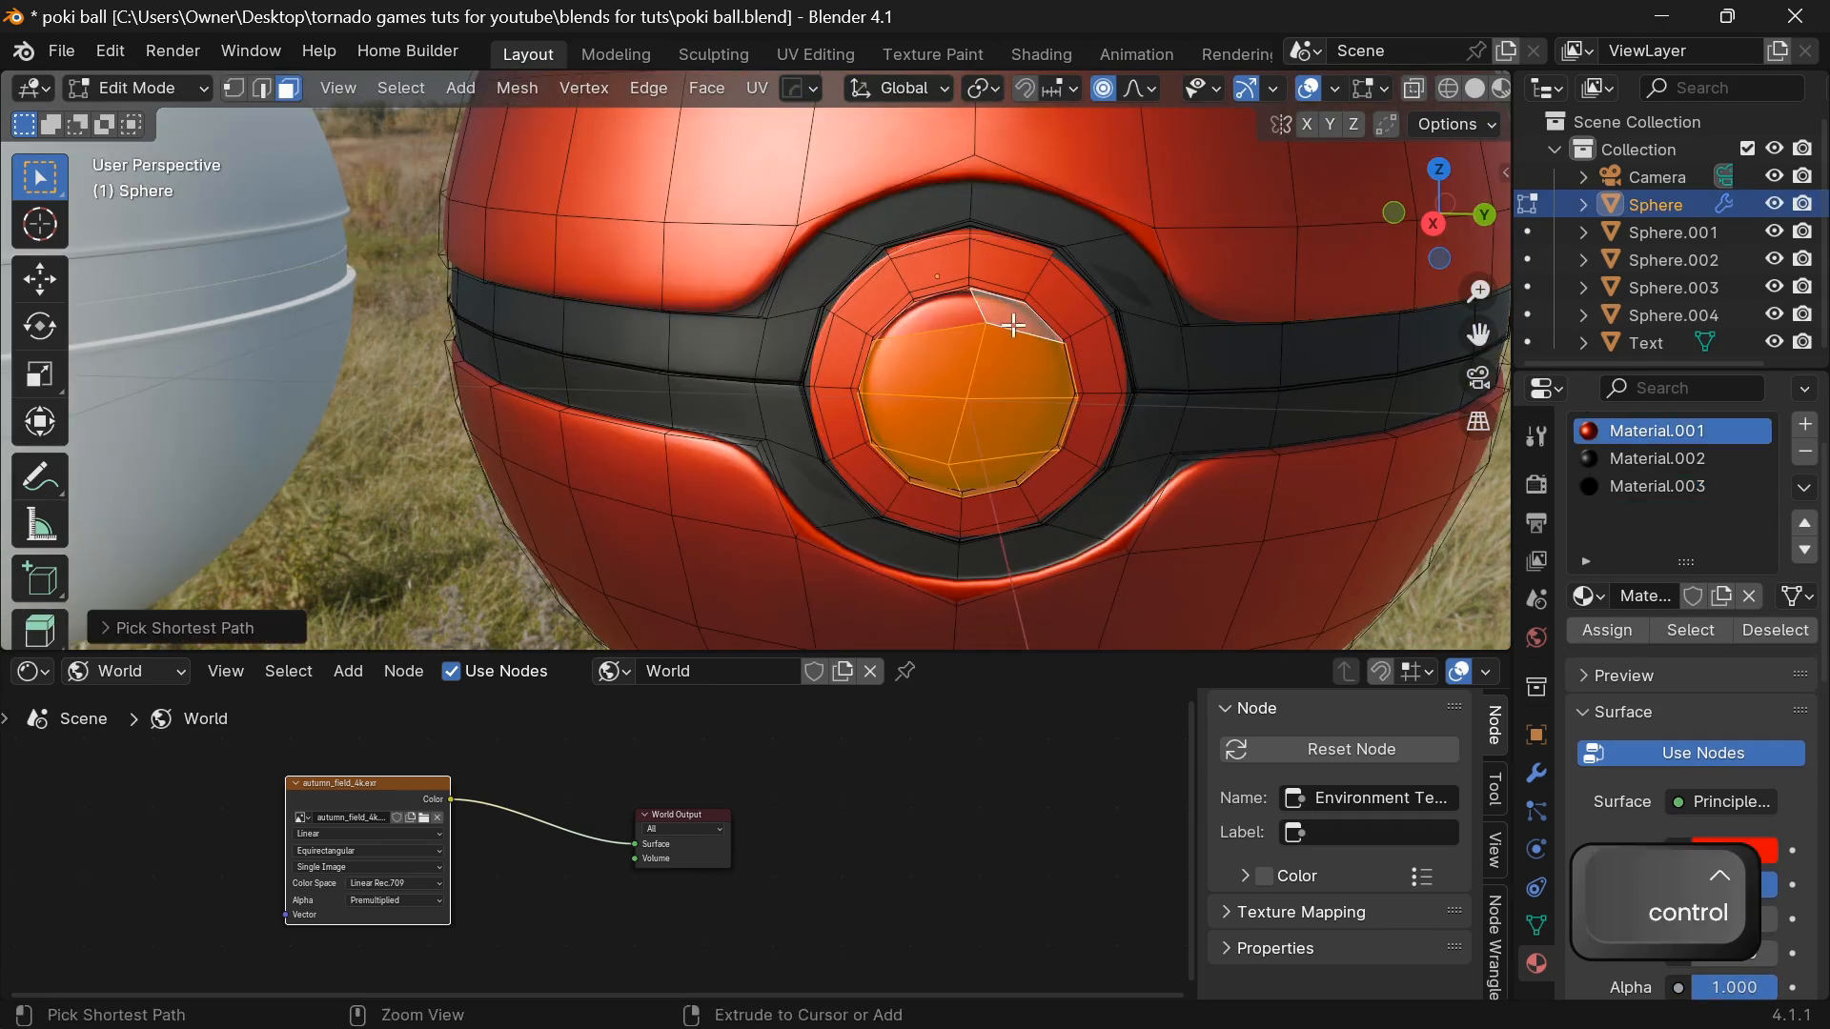
{"action": "key", "text": "ctrl+KP_Add"}
{"action": "key", "text": "ctrl+KP_Add"}
{"action": "key", "text": "ctrl+KP_Add"}
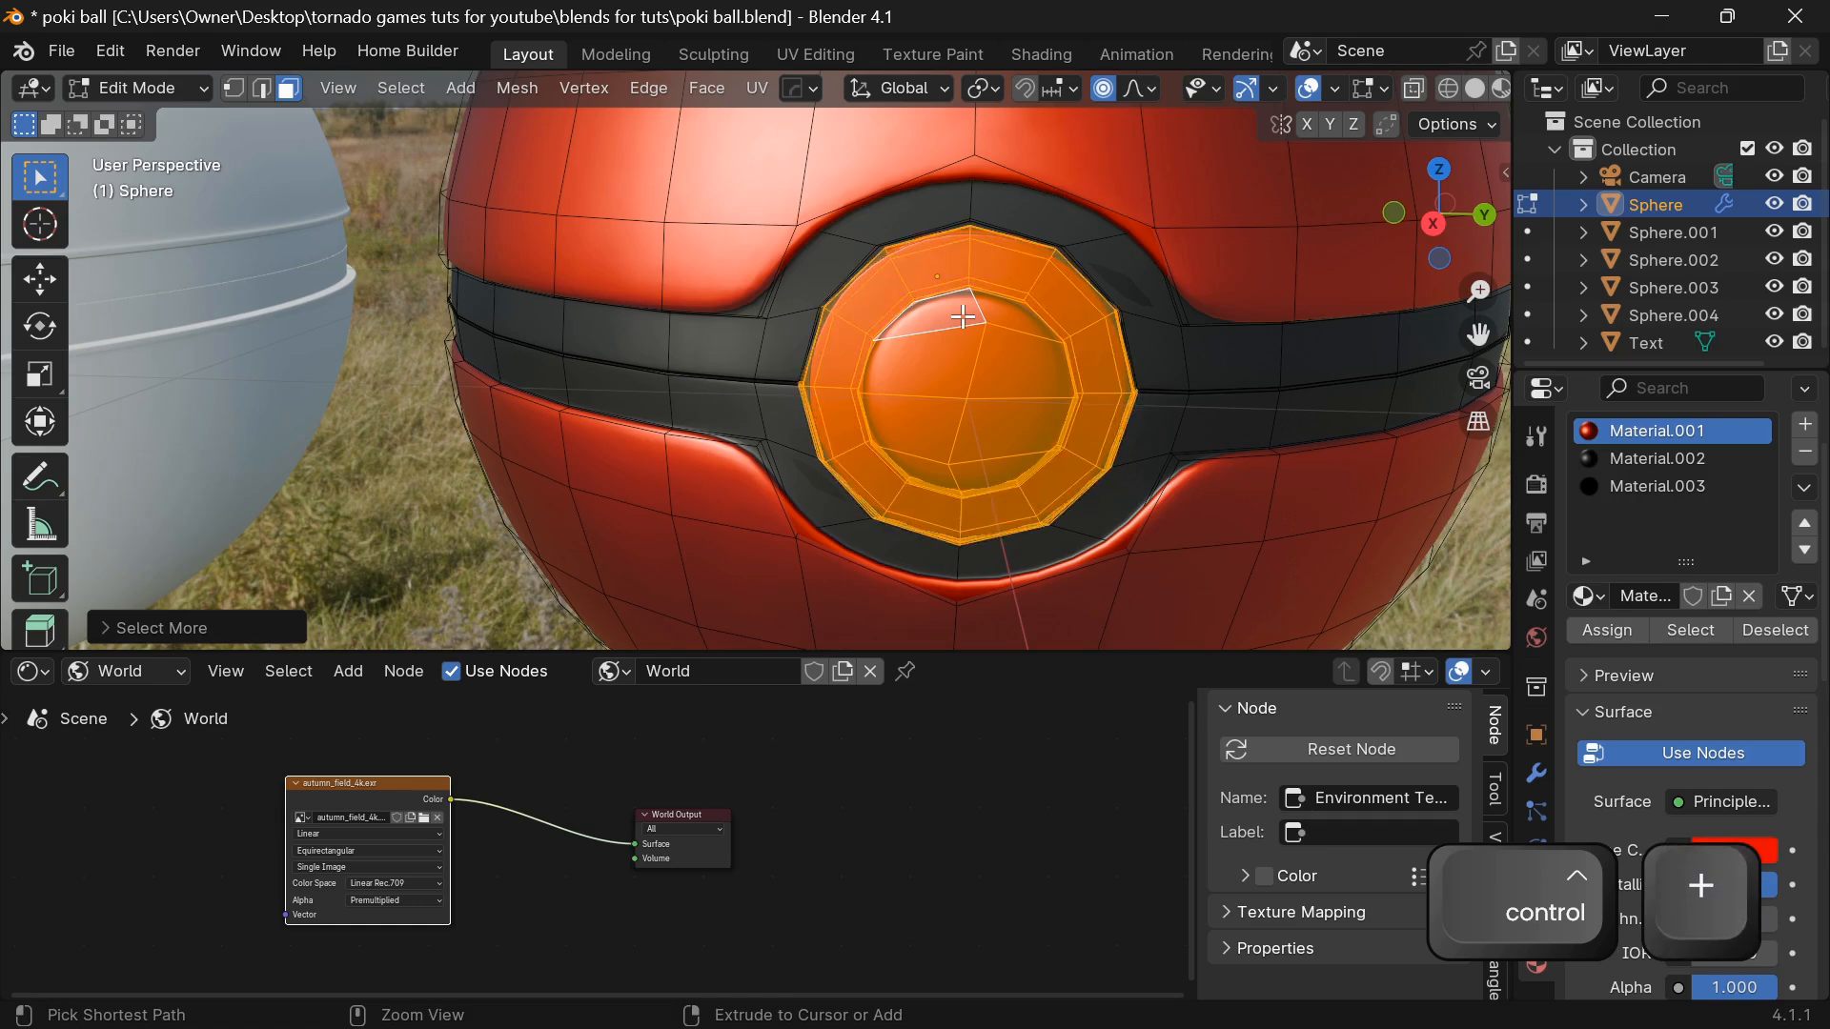
{"action": "scroll", "coordinate": [1048, 319], "scroll_direction": "up", "scroll_amount": 3}
{"action": "left_click", "coordinate": [1058, 327], "text": "alt+shift"}
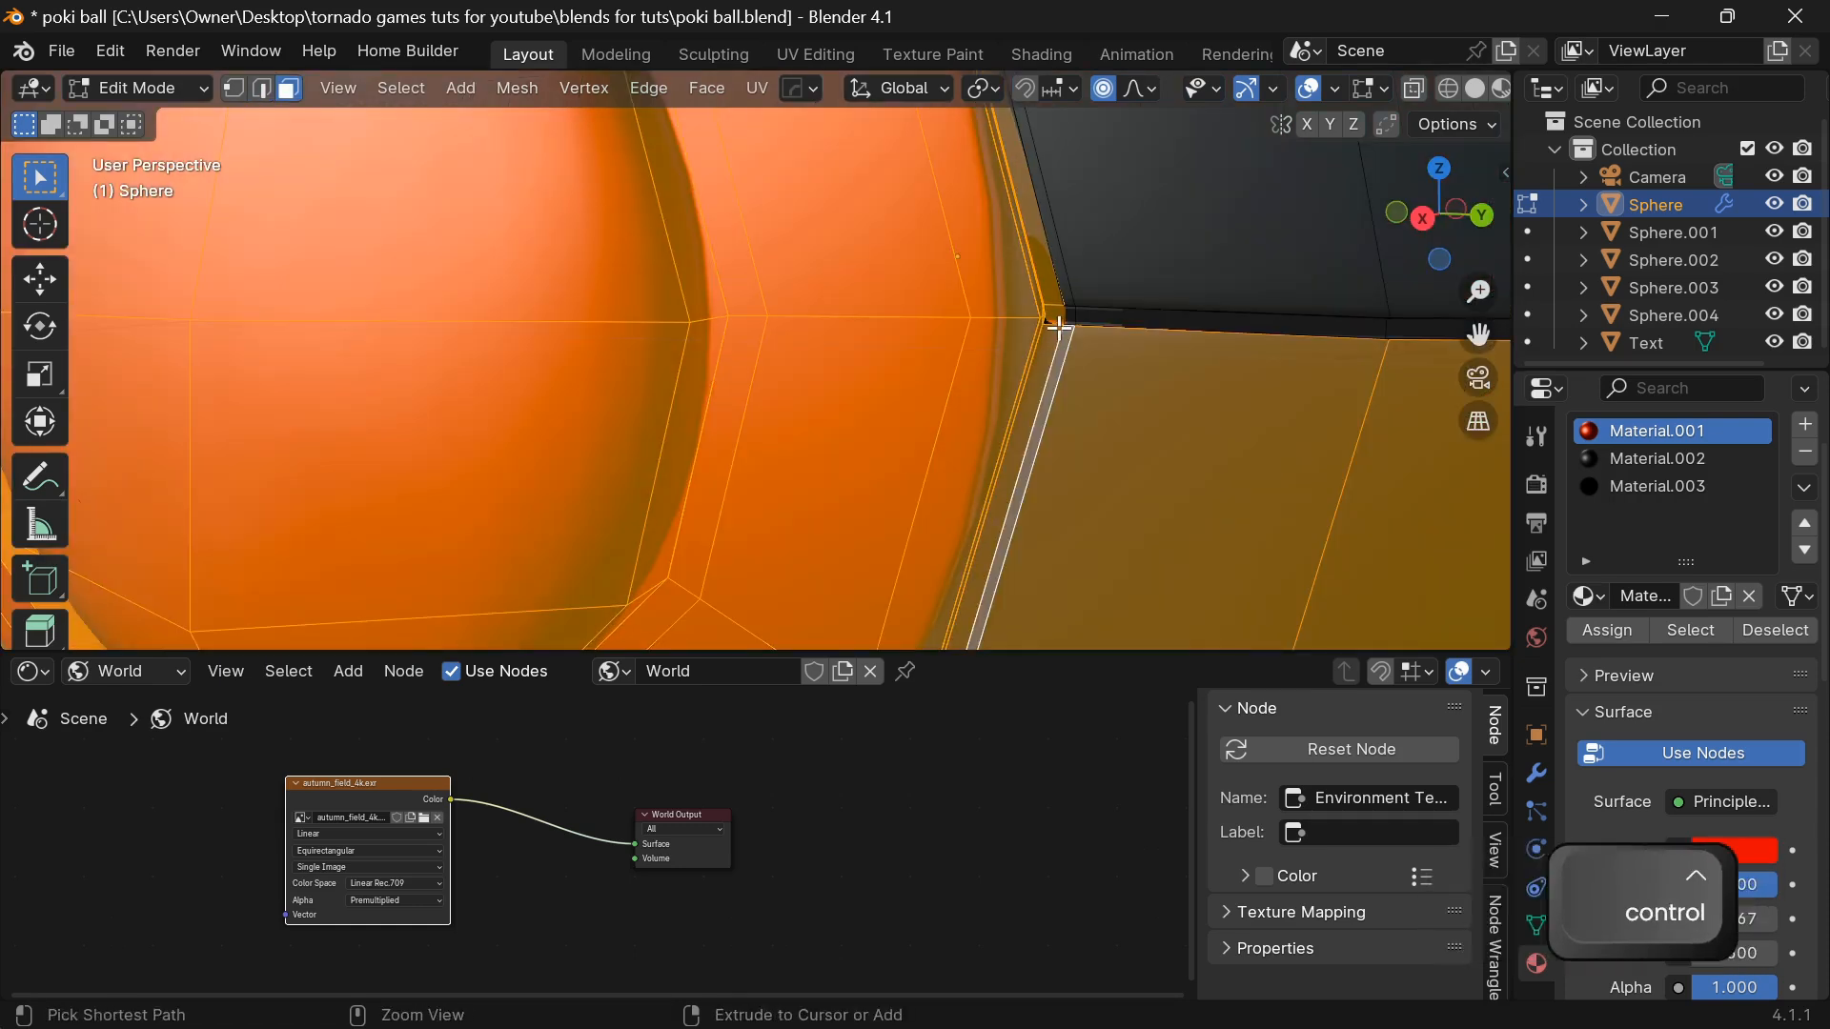
{"action": "key", "text": "ctrl+z"}
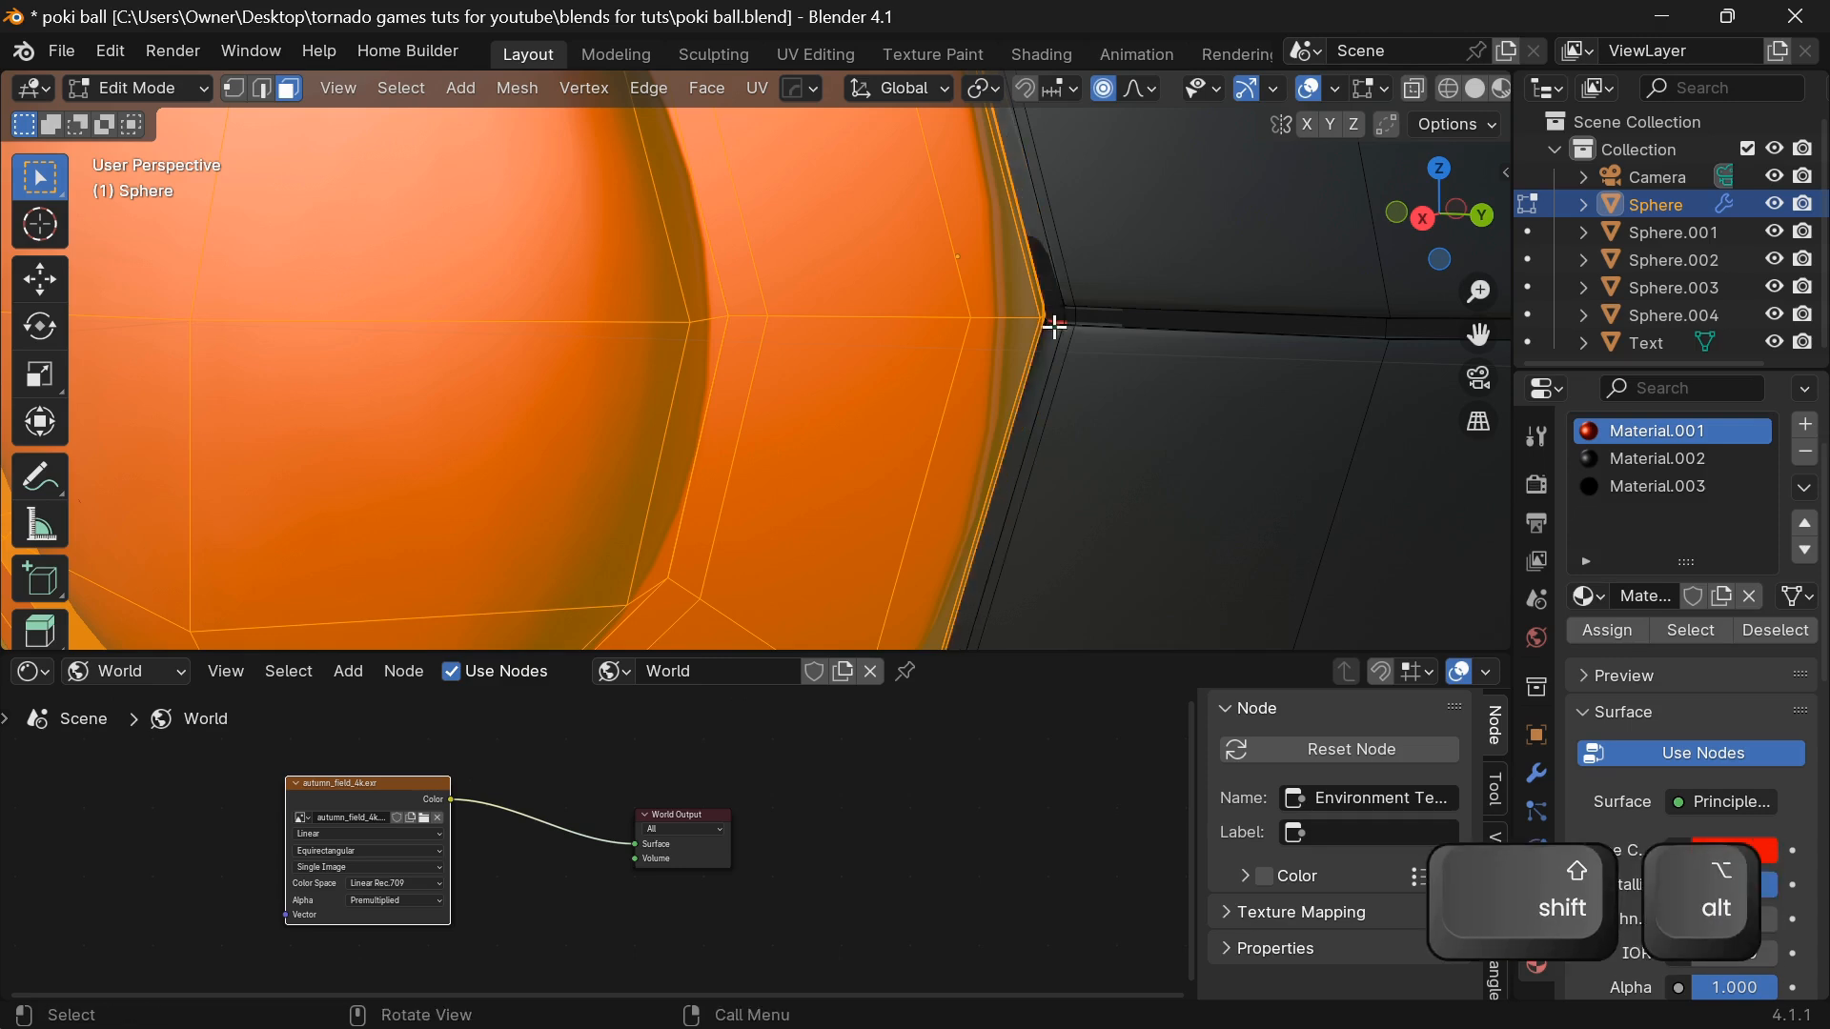
Add a fourth material, assign it to the button and ring faces, darken its base color to light grey, and set metallic to 1.000.
{"action": "scroll", "coordinate": [1055, 327], "scroll_direction": "down", "scroll_amount": 6}
{"action": "middle_click_drag", "start_coordinate": [1001, 416], "coordinate": [1106, 398]}
{"action": "left_click", "coordinate": [1805, 424]}
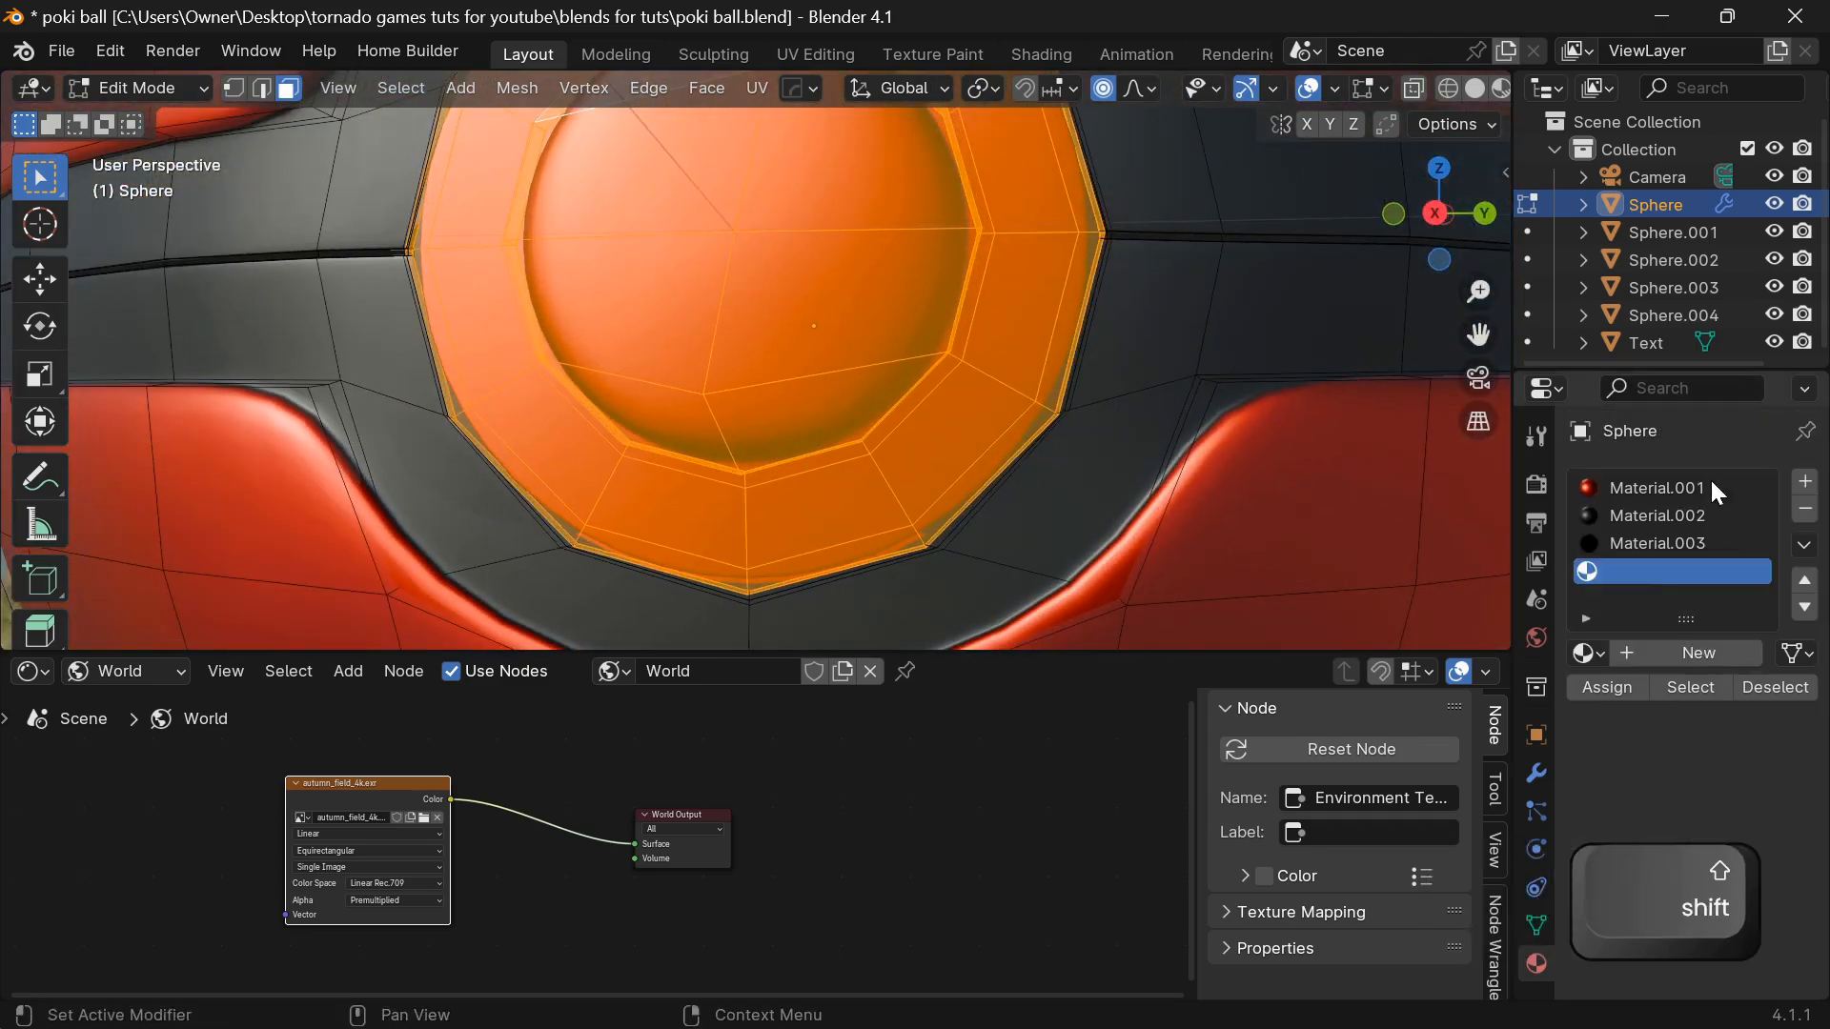
{"action": "left_click", "coordinate": [1645, 655]}
{"action": "left_click", "coordinate": [1593, 689]}
{"action": "left_click", "coordinate": [1734, 907]}
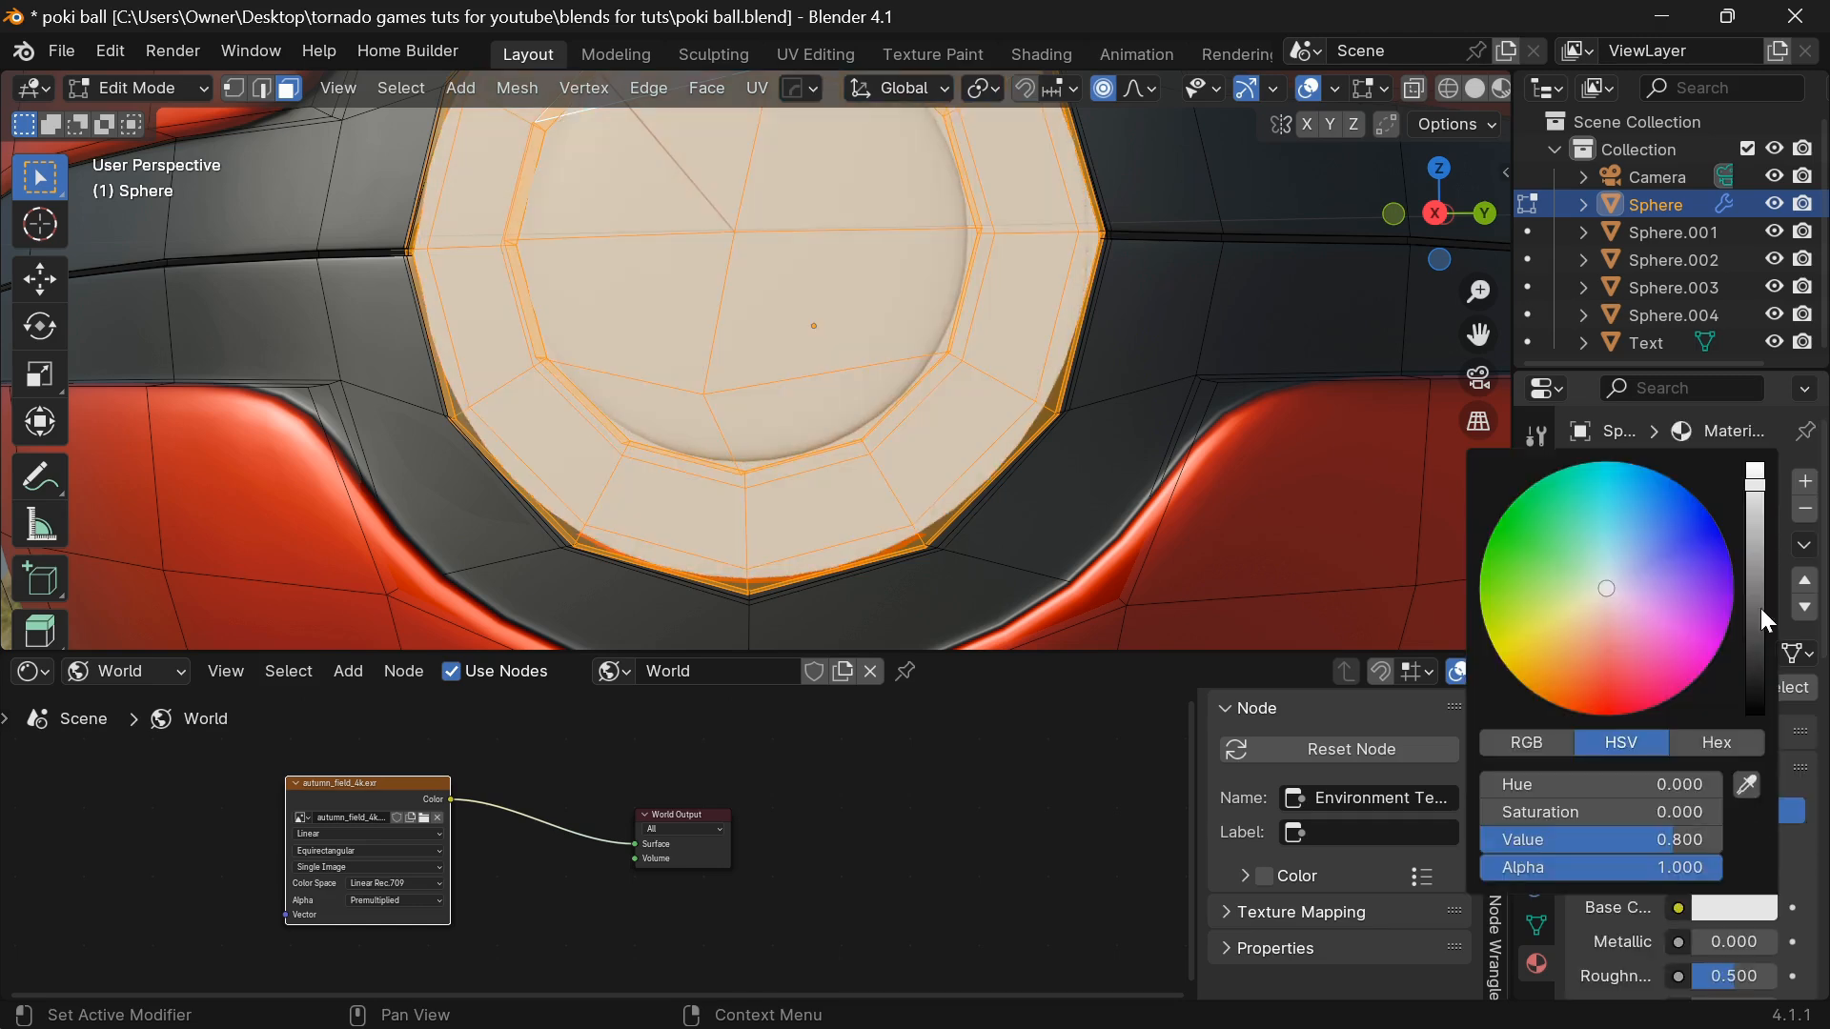
{"action": "left_click_drag", "start_coordinate": [1754, 528], "coordinate": [1755, 557]}
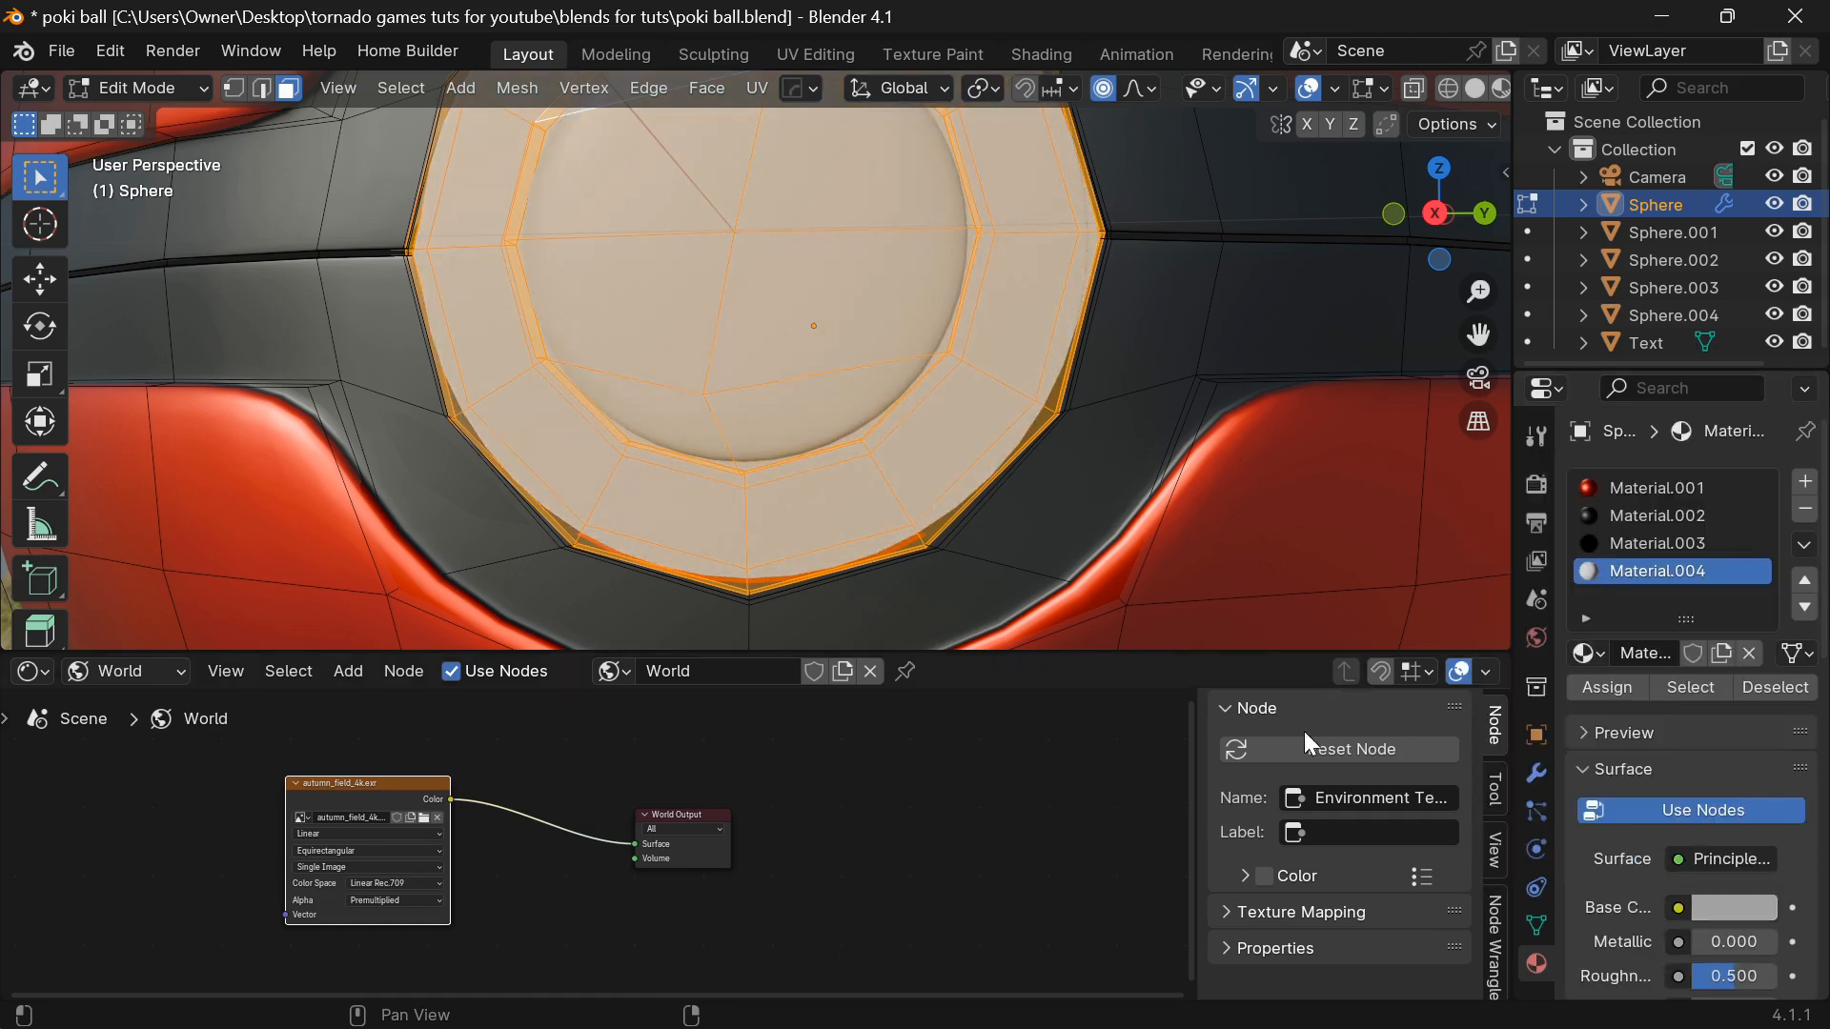
{"action": "left_click_drag", "start_coordinate": [1707, 943], "coordinate": [1779, 943]}
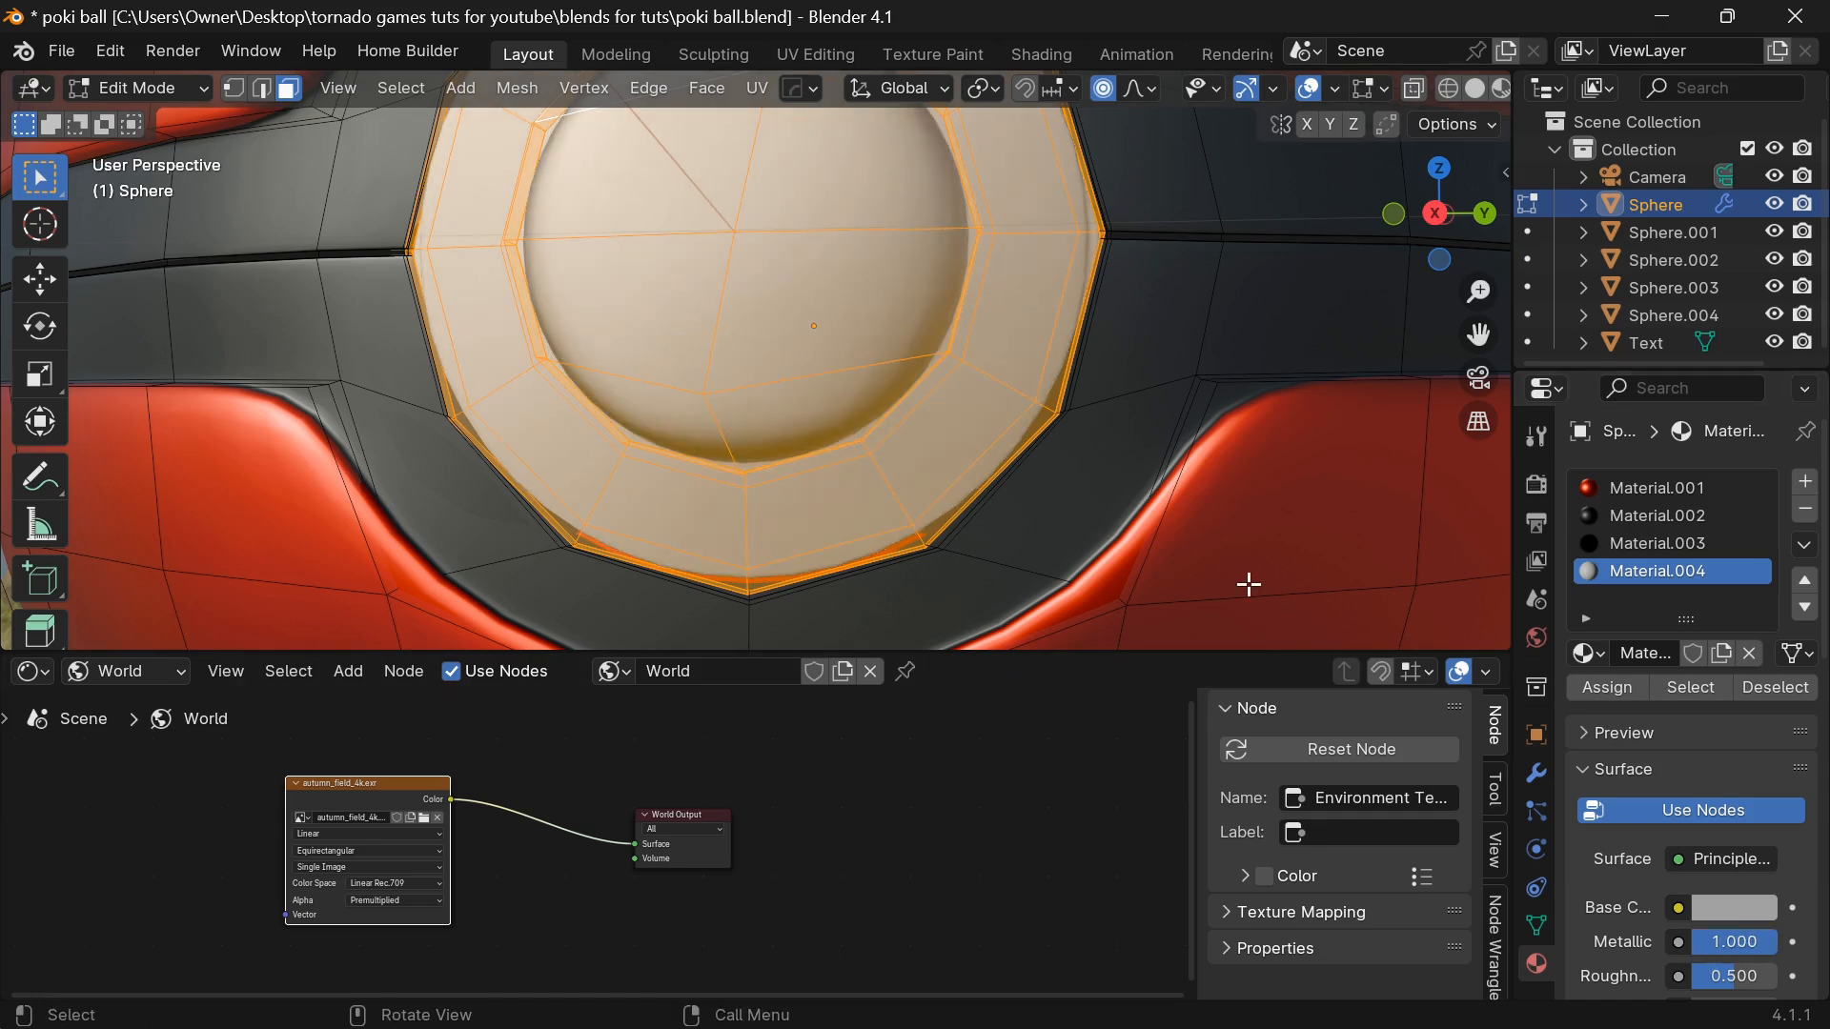
Select the faces around the ball's bottom pole with Circle Select in Edit Mode.
{"action": "key", "text": "Tab"}
{"action": "scroll", "coordinate": [1062, 476], "scroll_direction": "down", "scroll_amount": 7}
{"action": "mouse_move", "coordinate": [1062, 476]}
{"action": "middle_mouse_down"}
{"action": "mouse_move", "coordinate": [1170, 465]}
{"action": "mouse_move", "coordinate": [1049, 454]}
{"action": "middle_mouse_up"}
{"action": "scroll", "coordinate": [1040, 409], "scroll_direction": "up", "scroll_amount": 6}
{"action": "middle_click_drag", "start_coordinate": [1036, 377], "coordinate": [981, 413]}
{"action": "scroll", "coordinate": [981, 413], "scroll_direction": "up", "scroll_amount": 2}
{"action": "key", "text": "Tab"}
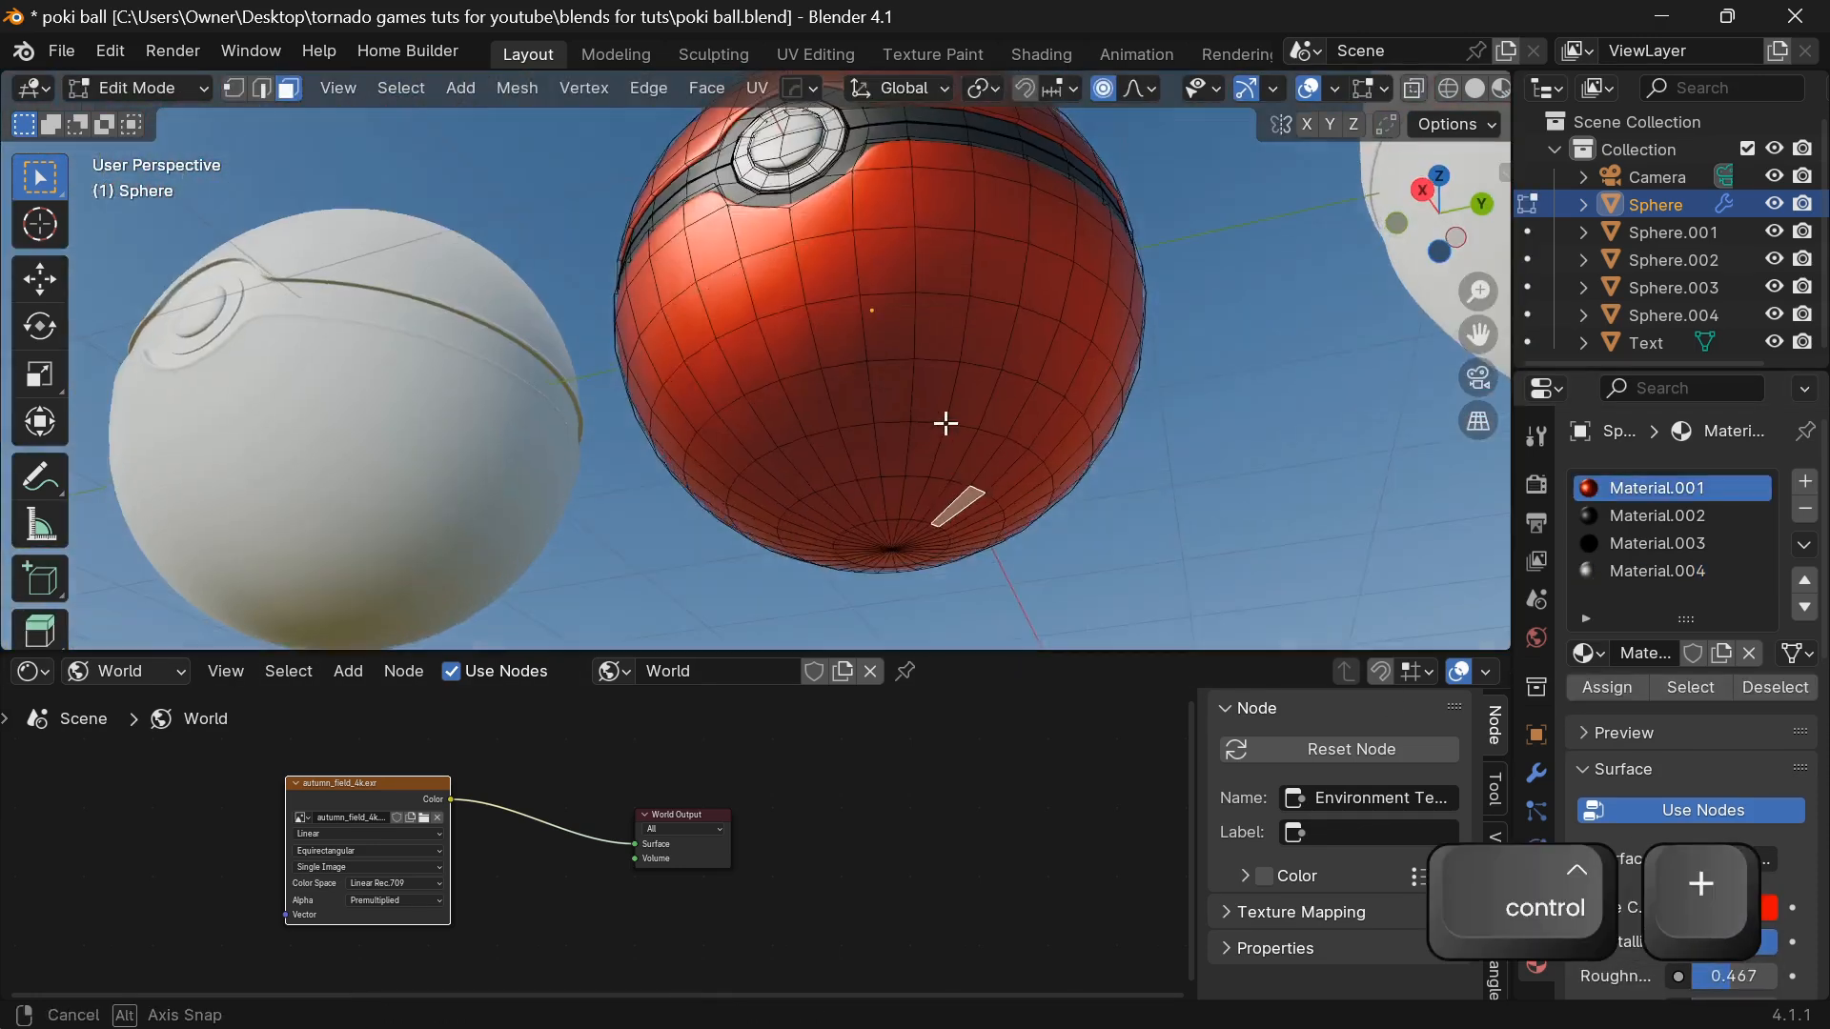
{"action": "middle_click_drag", "start_coordinate": [944, 420], "coordinate": [935, 575]}
{"action": "left_click", "coordinate": [904, 510]}
{"action": "right_click", "coordinate": [904, 510]}
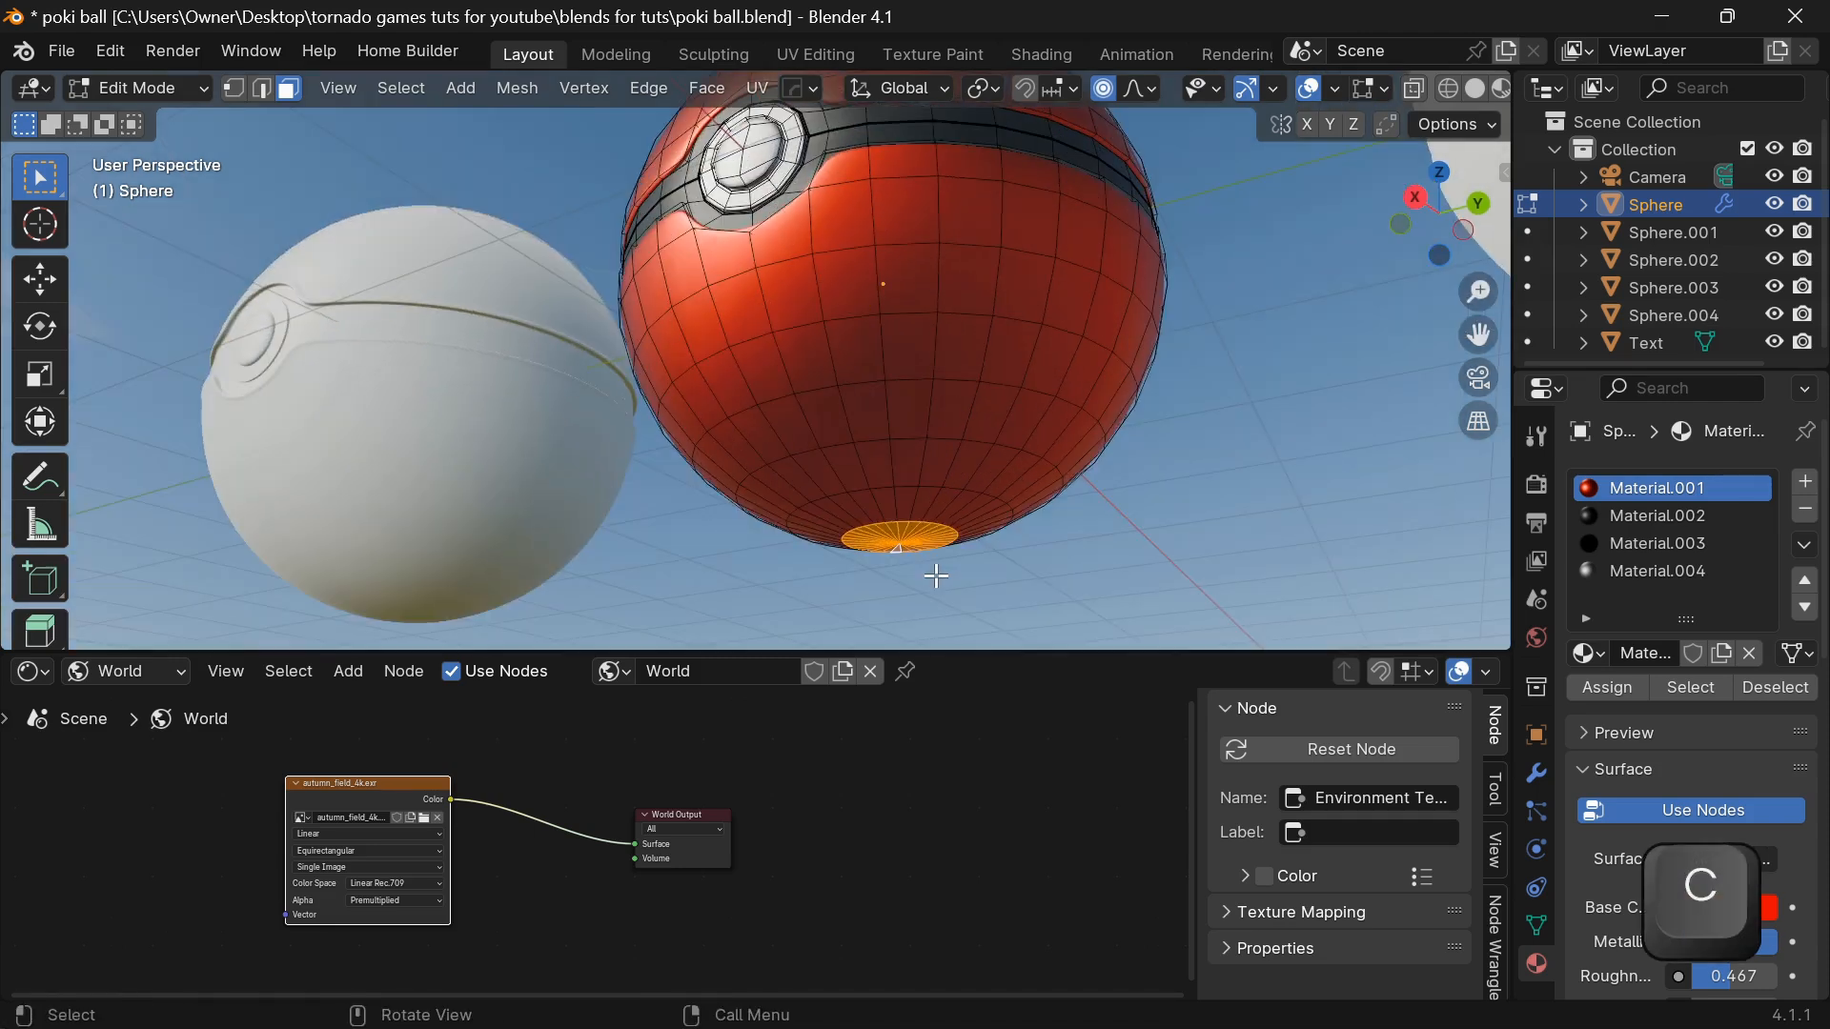
Grow the selection from the bottom pole until it covers the ball's whole lower half up to the black band.
{"action": "key", "text": "ctrl+KP_Add"}
{"action": "key", "text": "ctrl+KP_Add"}
{"action": "key", "text": "ctrl+KP_Add"}
{"action": "key", "text": "ctrl+KP_Add"}
{"action": "key", "text": "ctrl+KP_Add"}
{"action": "key", "text": "ctrl+KP_Add"}
{"action": "key", "text": "ctrl+KP_Add"}
{"action": "key", "text": "ctrl+KP_Add"}
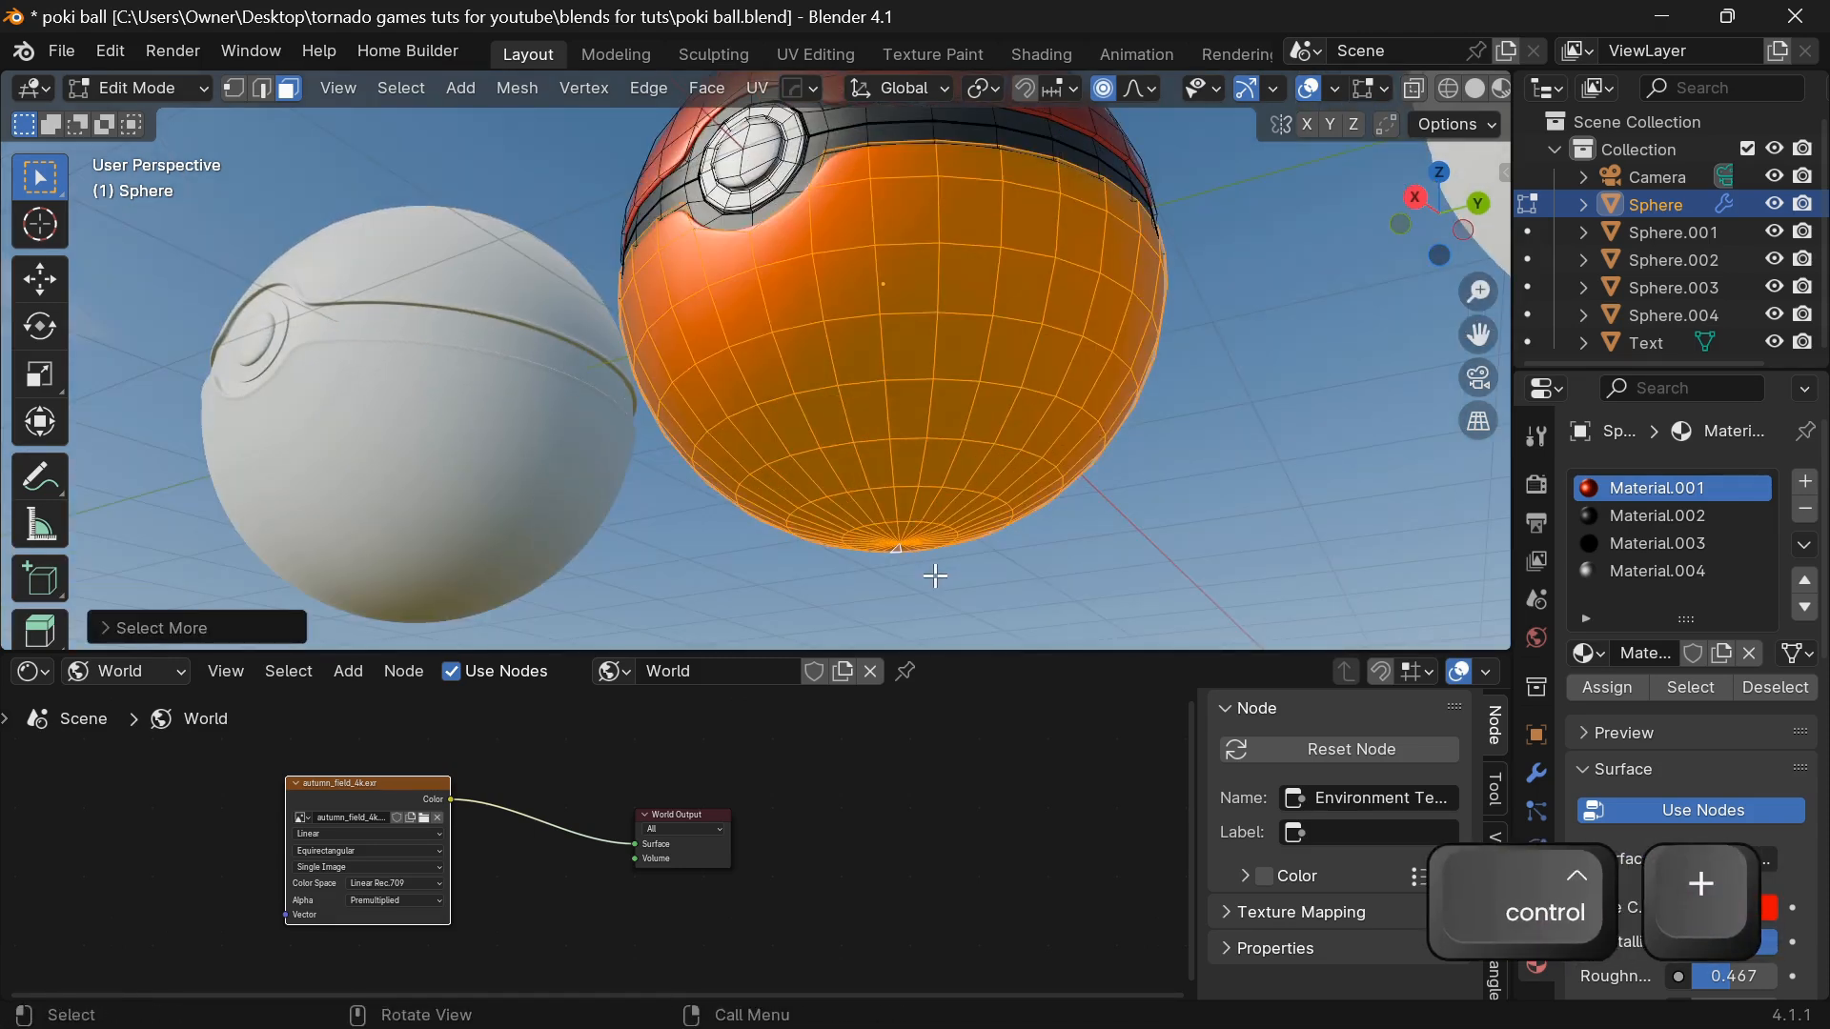
{"action": "middle_click_drag", "start_coordinate": [944, 473], "coordinate": [947, 551]}
{"action": "middle_click_drag", "start_coordinate": [956, 339], "coordinate": [888, 368]}
{"action": "key", "text": "ctrl+KP_Add"}
{"action": "key", "text": "ctrl+KP_Add"}
{"action": "key", "text": "ctrl+KP_Subtract"}
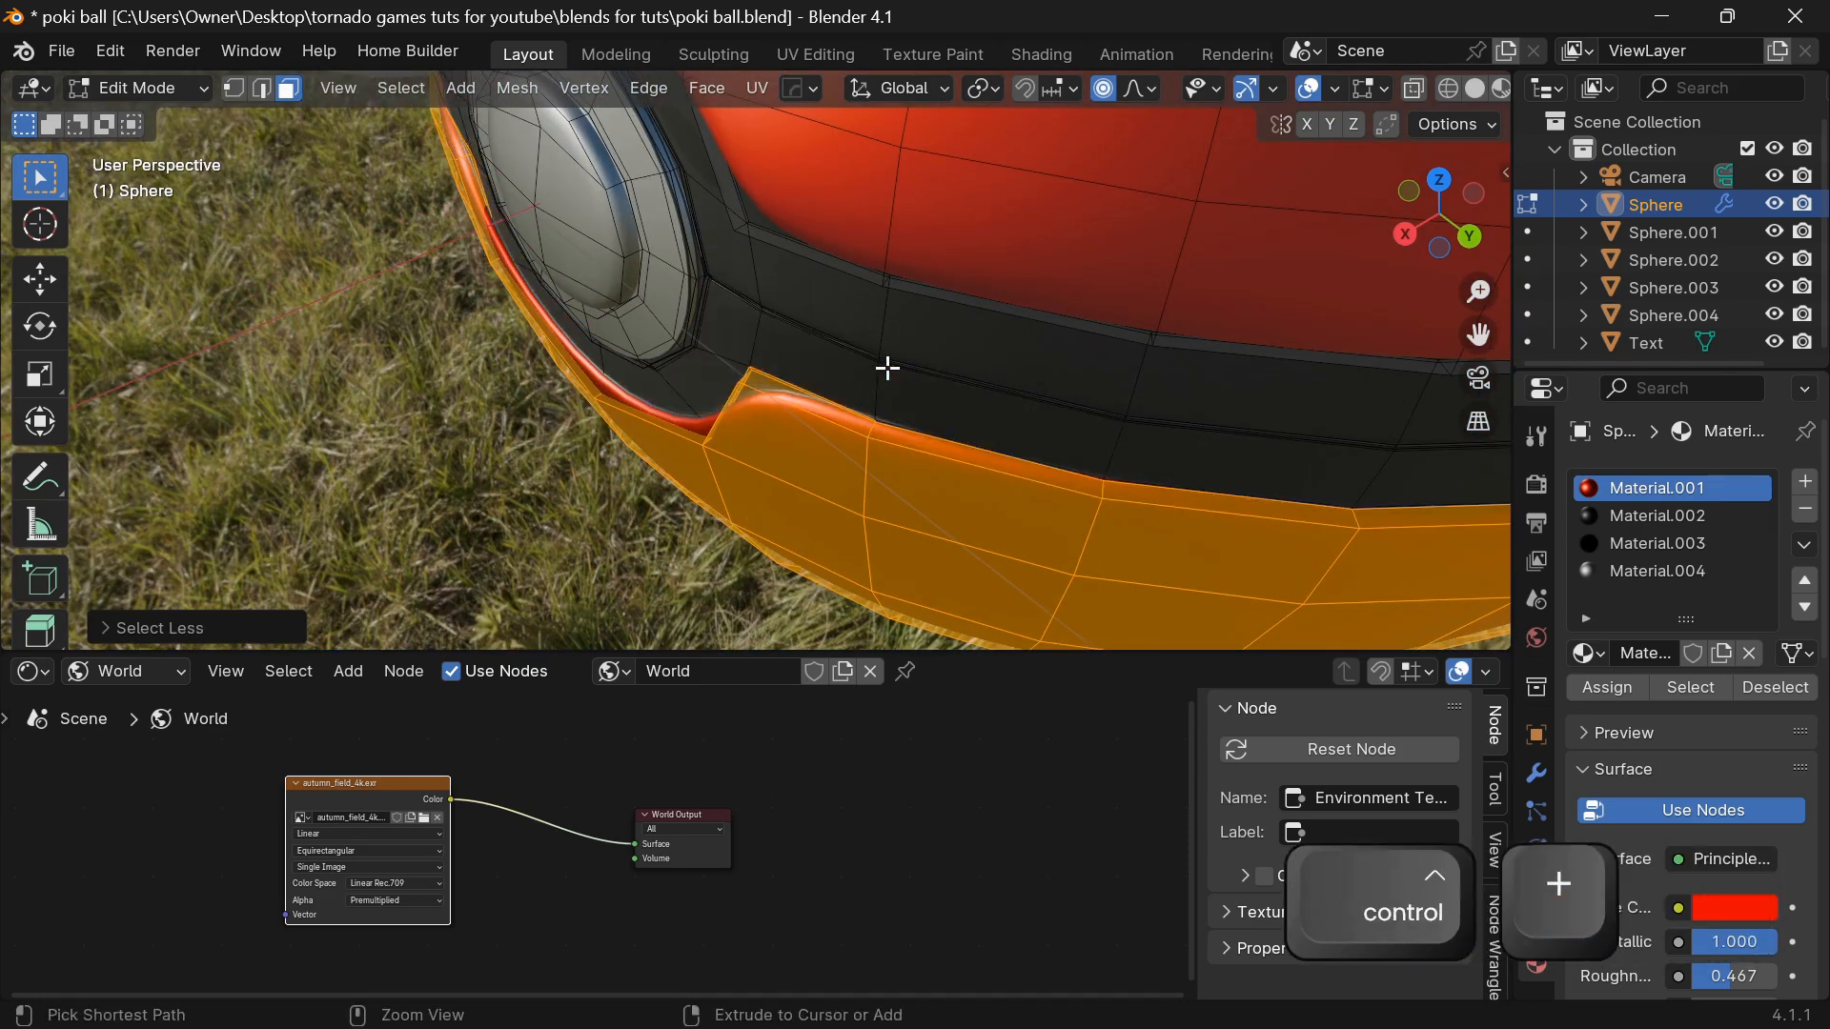
Add a fifth material, assign it to the selected lower half, and set its metallic to 1.000.
{"action": "left_click", "coordinate": [1807, 484]}
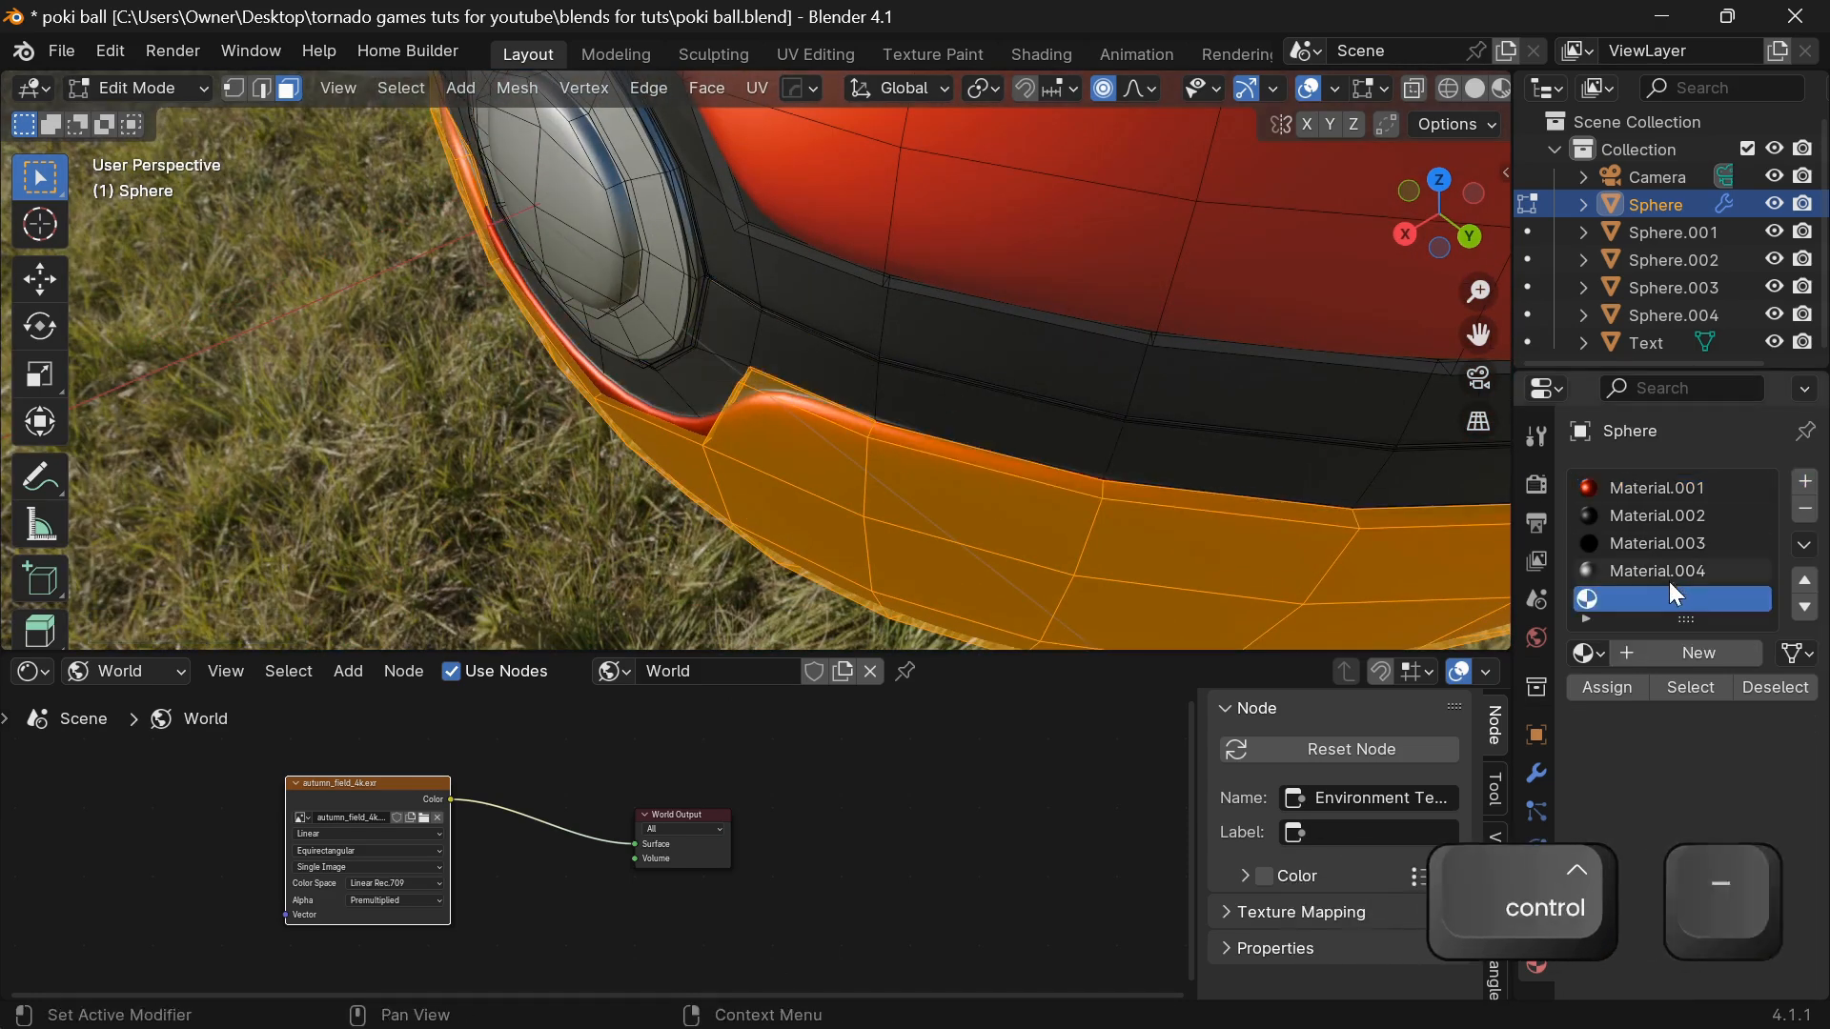
{"action": "left_click", "coordinate": [1678, 654]}
{"action": "left_click", "coordinate": [1605, 688]}
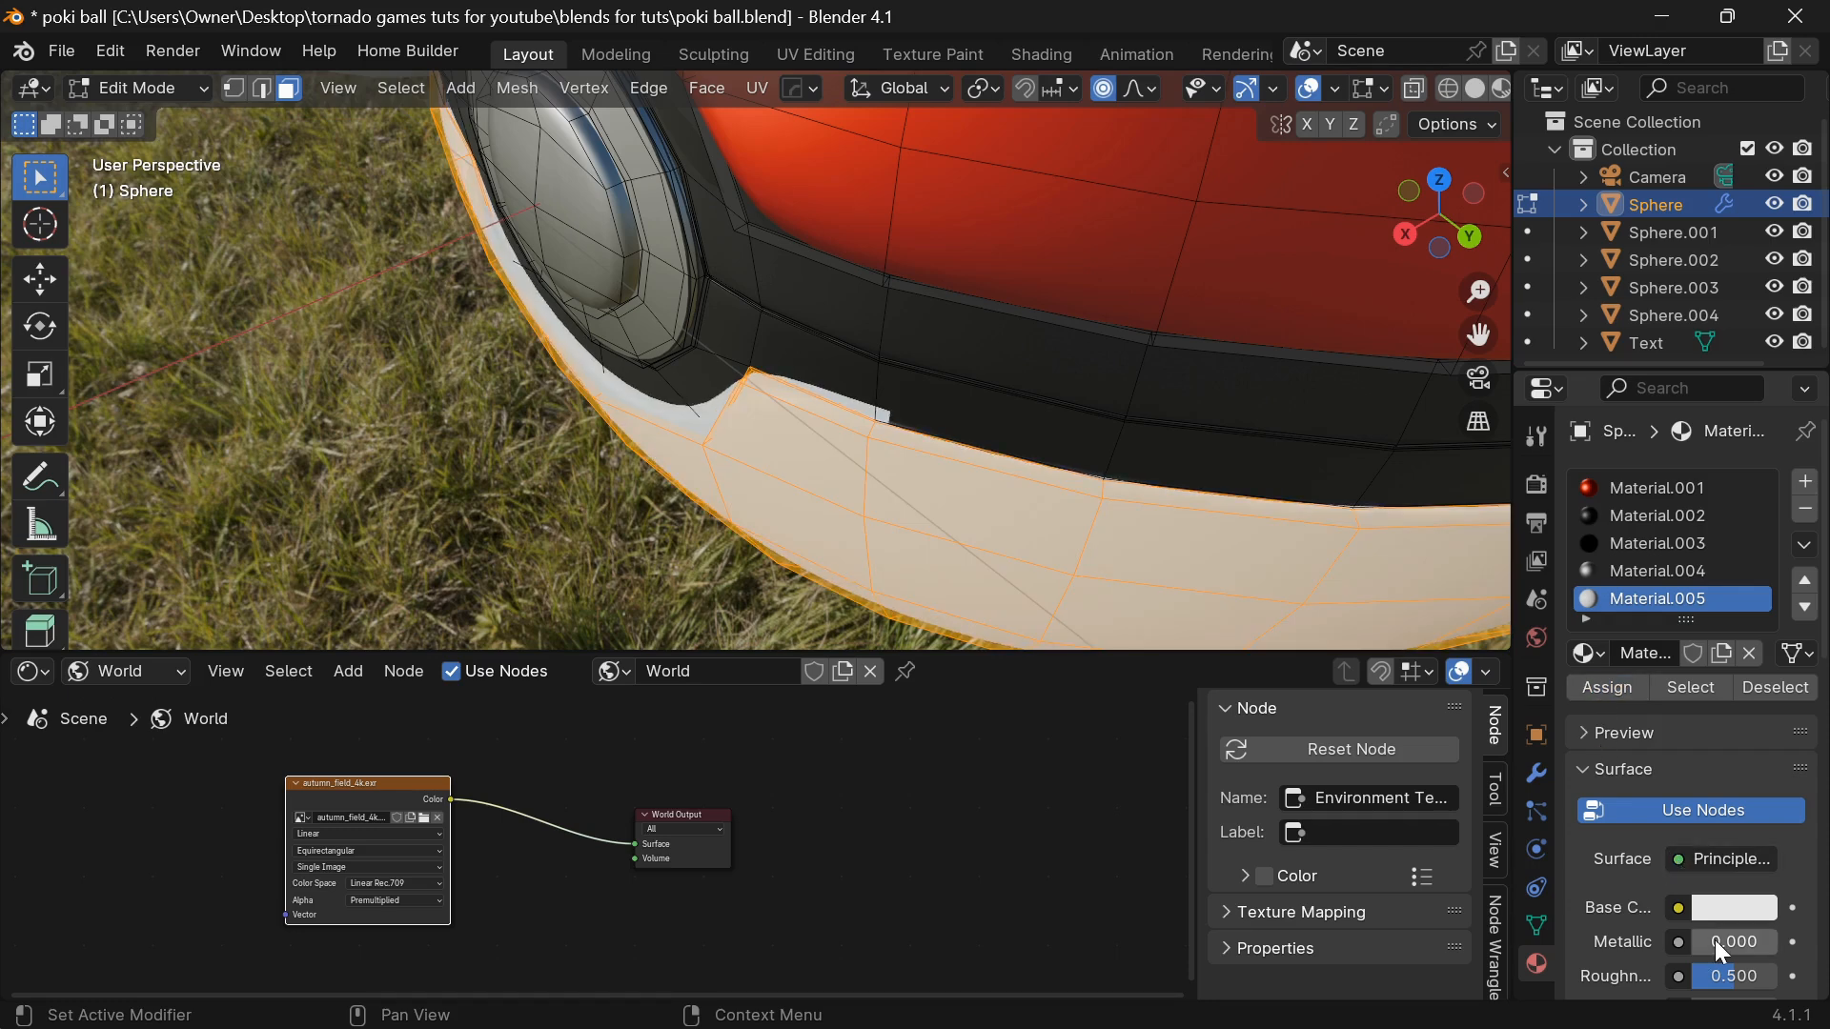
Select the narrow face loop along the lower half's upper rim and assign it the black band material, Material.002.
{"action": "key", "text": "Tab"}
{"action": "scroll", "coordinate": [1096, 553], "scroll_direction": "down", "scroll_amount": 6}
{"action": "middle_click_drag", "start_coordinate": [1032, 392], "coordinate": [1078, 368]}
{"action": "scroll", "coordinate": [977, 313], "scroll_direction": "up", "scroll_amount": 4}
{"action": "middle_click_drag", "start_coordinate": [976, 312], "coordinate": [796, 334], "text": "shift"}
{"action": "scroll", "coordinate": [894, 396], "scroll_direction": "up", "scroll_amount": 2}
{"action": "key", "text": "Tab"}
{"action": "scroll", "coordinate": [930, 284], "scroll_direction": "up", "scroll_amount": 2}
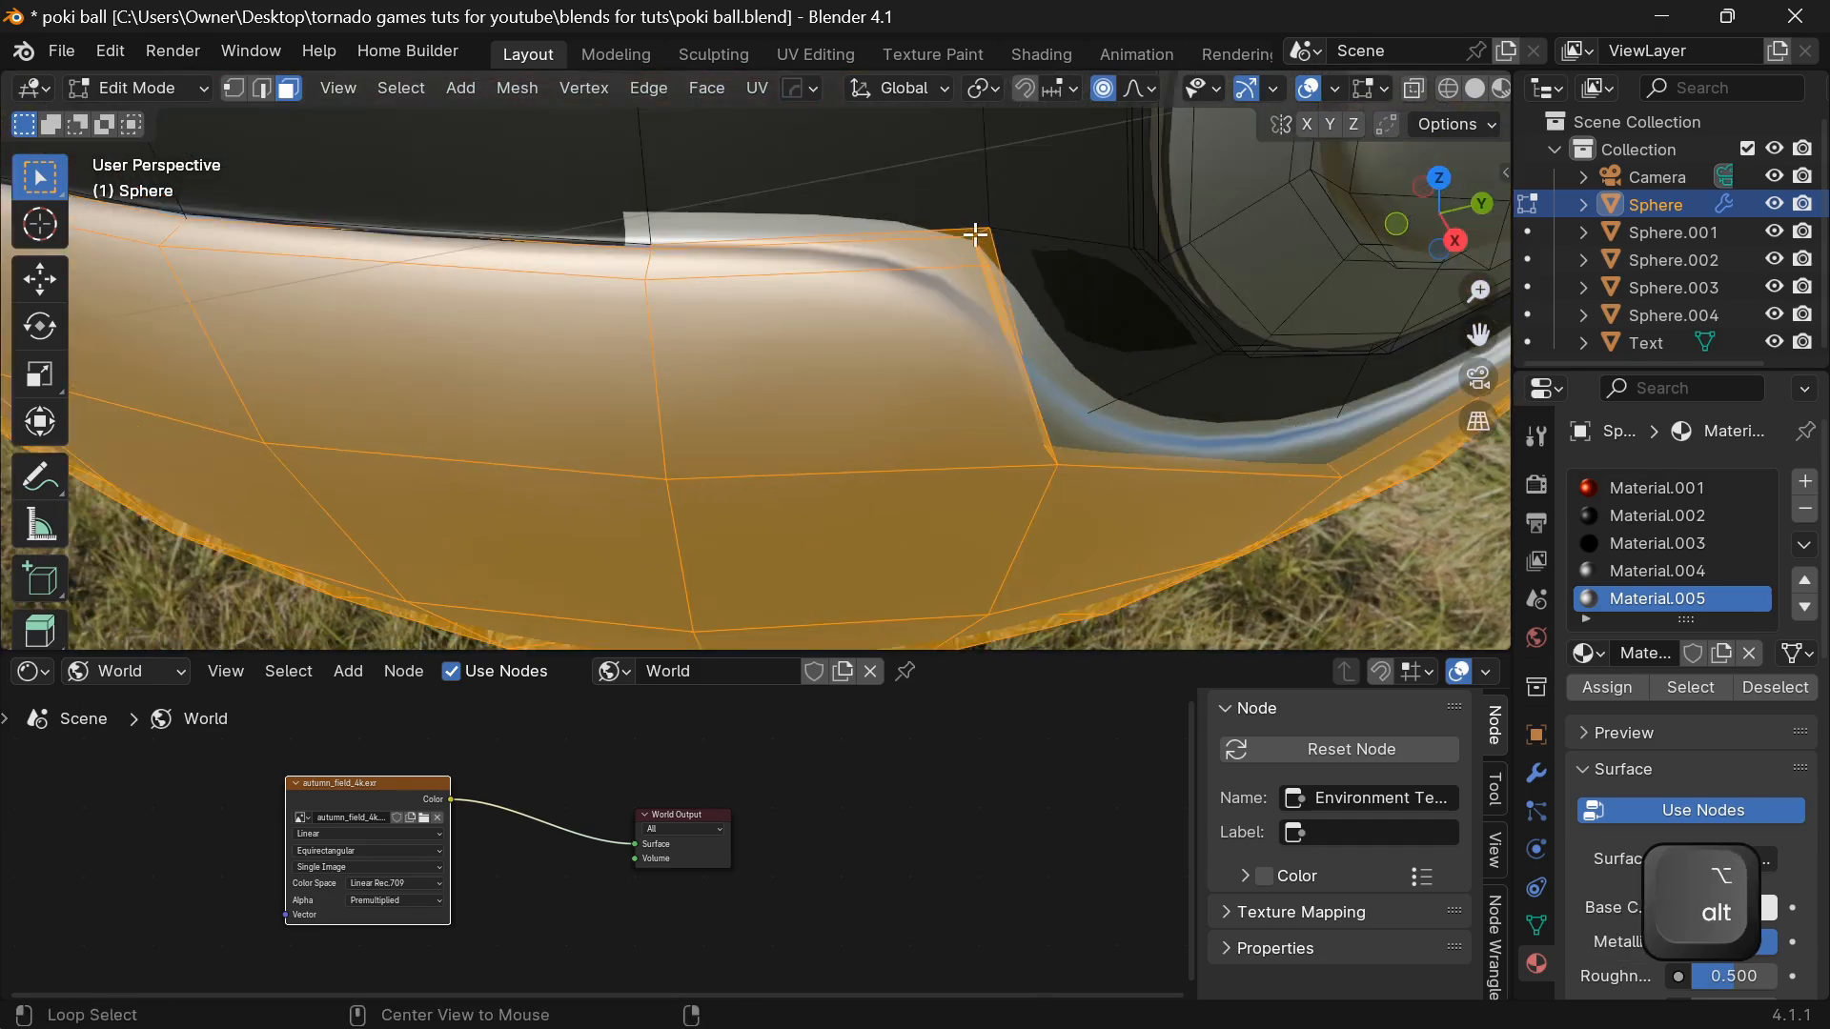
{"action": "left_click", "coordinate": [931, 284], "text": "alt"}
{"action": "left_click", "coordinate": [1008, 171], "text": "shift"}
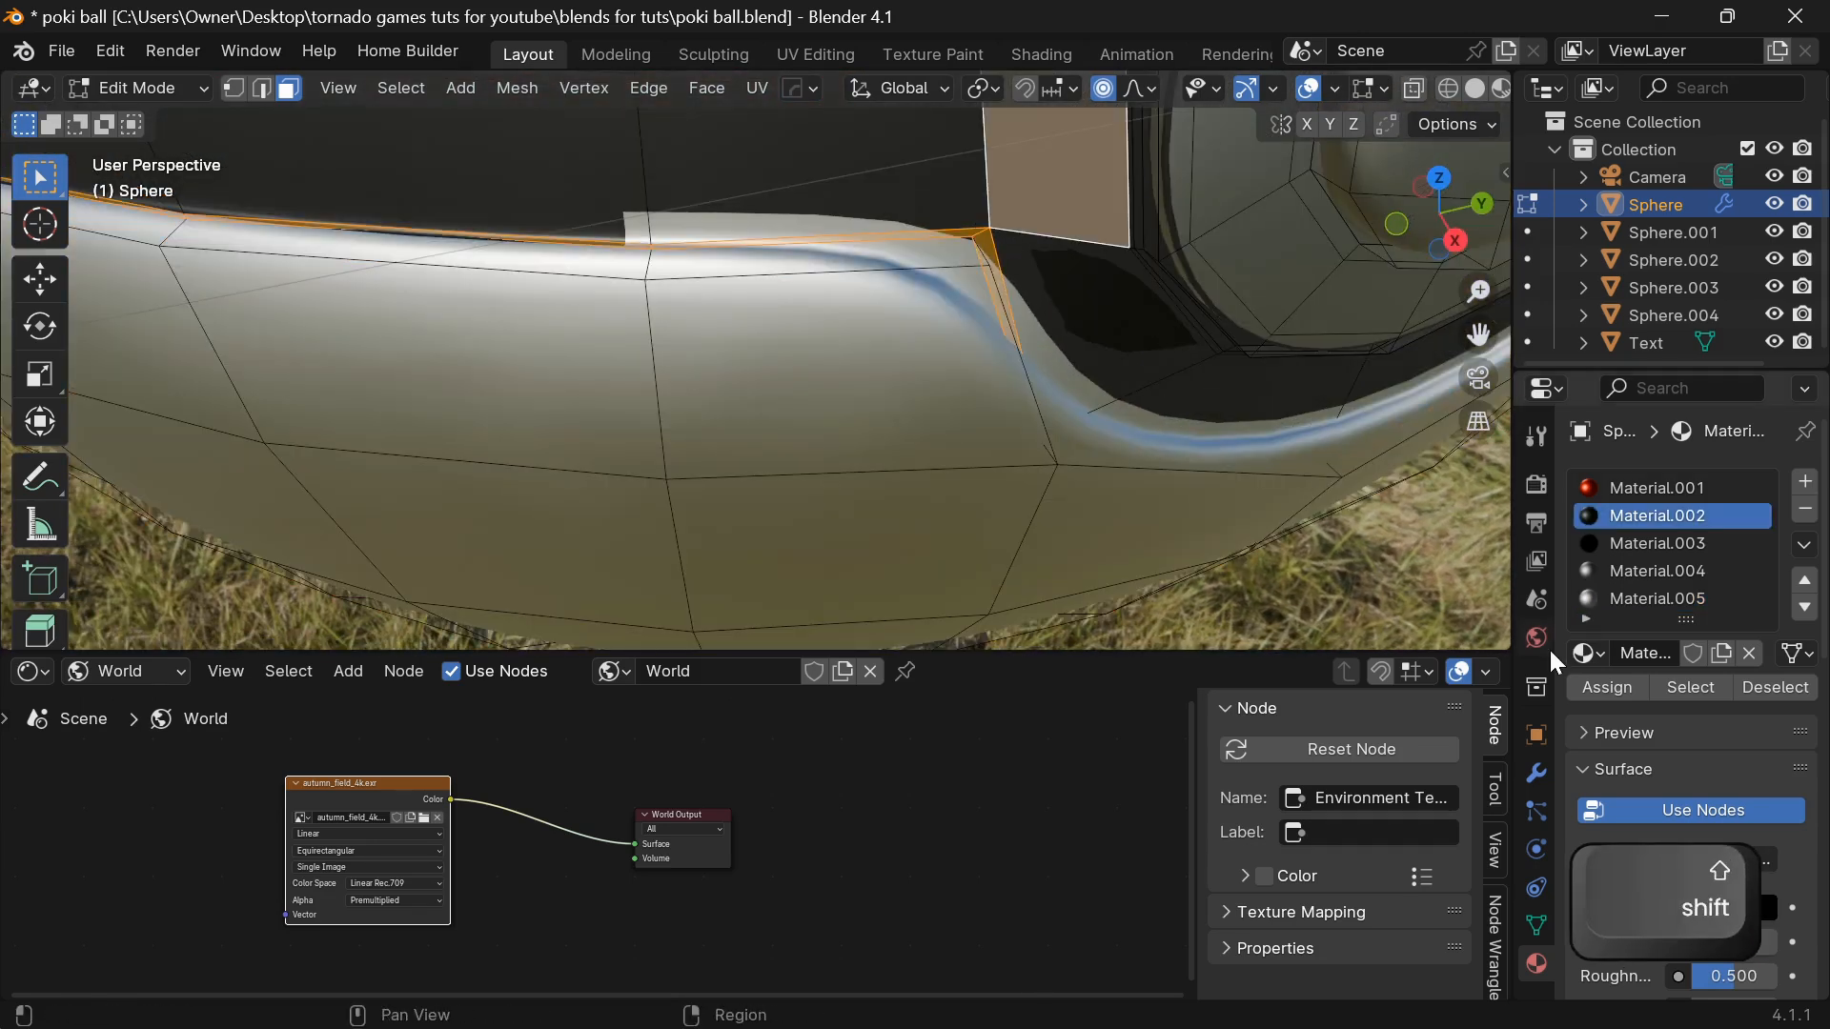
{"action": "key", "text": "Tab"}
{"action": "middle_click_drag", "start_coordinate": [1275, 490], "coordinate": [1114, 410]}
{"action": "scroll", "coordinate": [1102, 416], "scroll_direction": "down", "scroll_amount": 8}
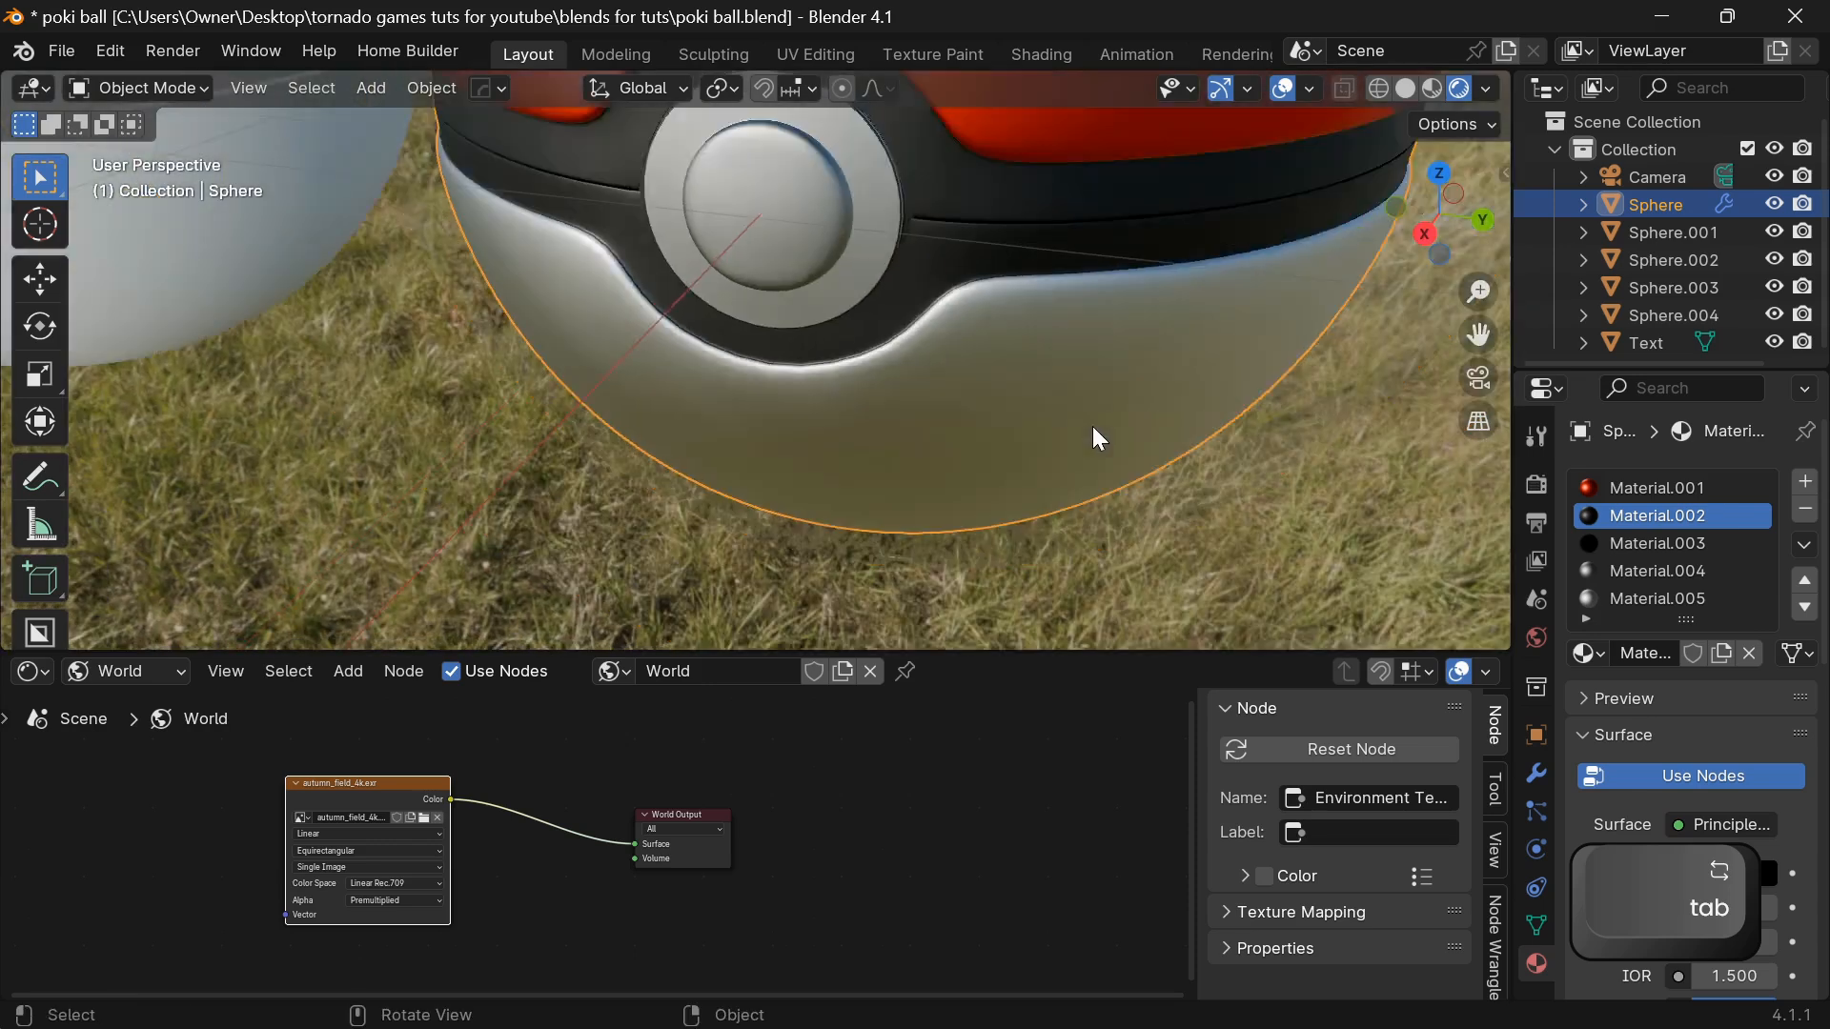
Select a face on the lower half in Edit Mode and set its white material's roughness to about 0.423.
{"action": "left_click", "coordinate": [940, 599]}
{"action": "middle_click_drag", "start_coordinate": [992, 486], "coordinate": [1038, 373]}
{"action": "middle_click_drag", "start_coordinate": [896, 295], "coordinate": [989, 374]}
{"action": "scroll", "coordinate": [944, 391], "scroll_direction": "up", "scroll_amount": 5}
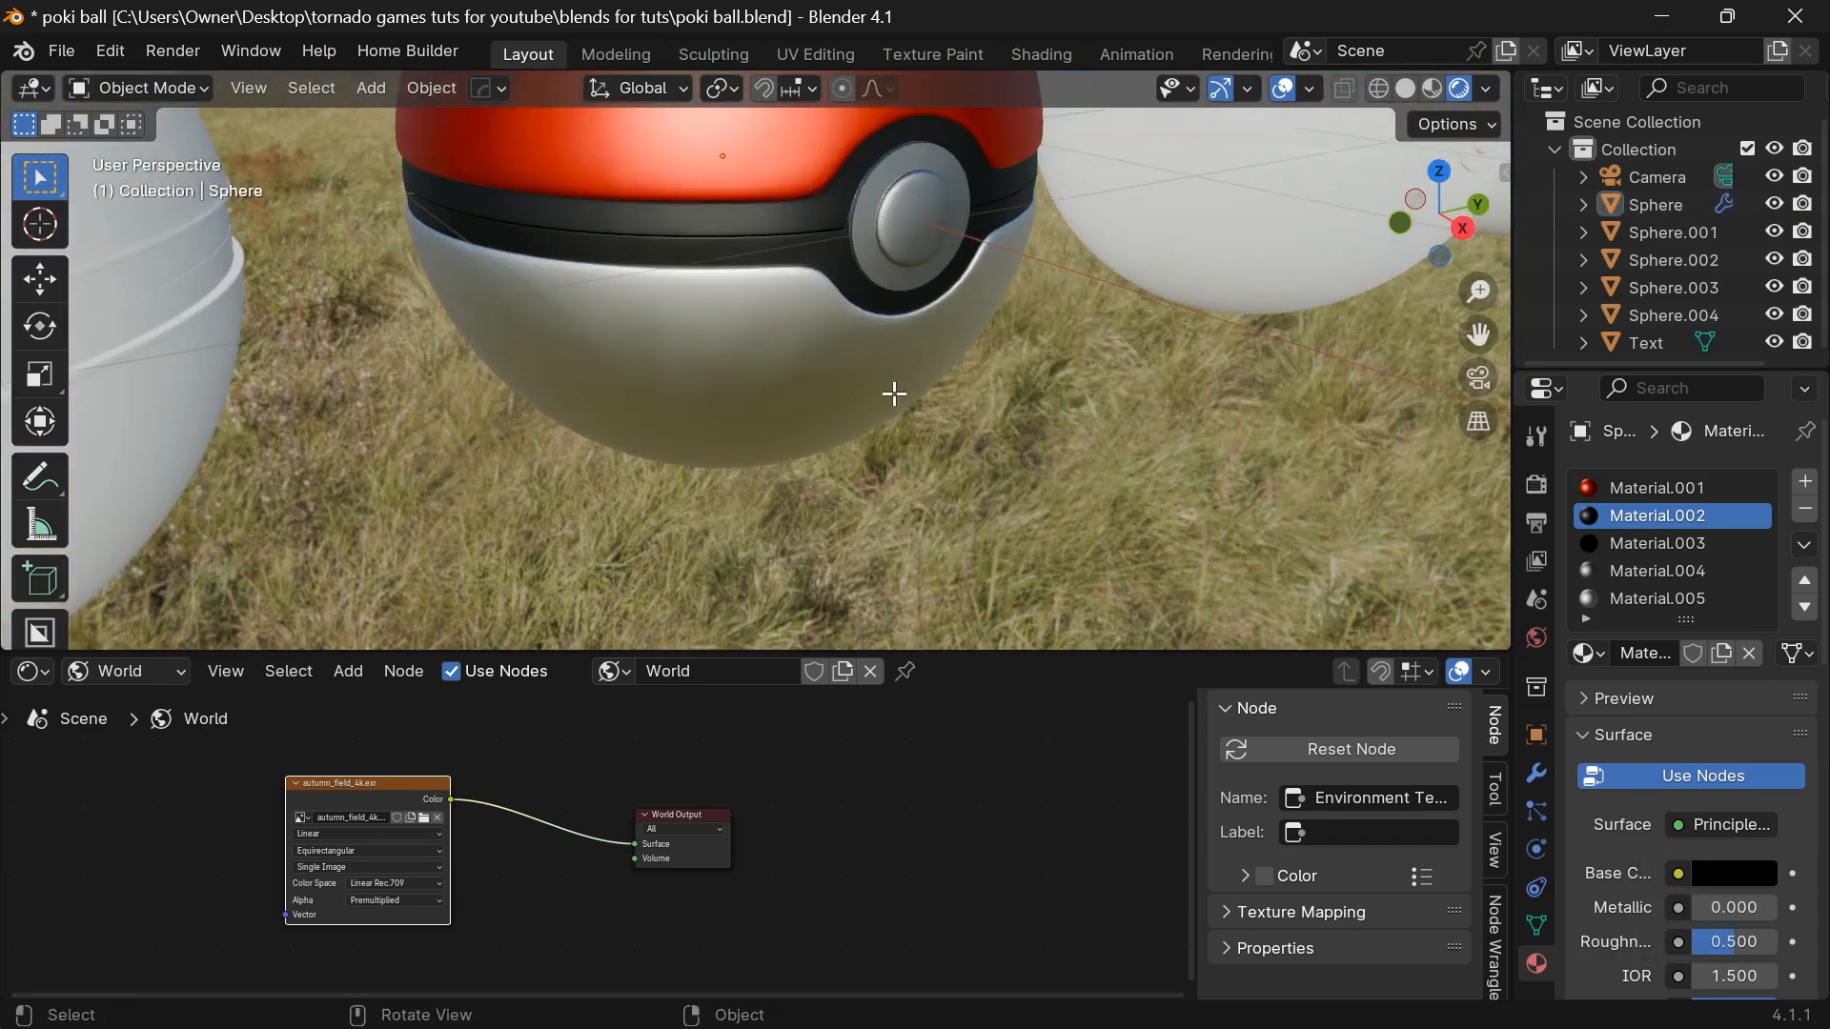
{"action": "key", "text": "Tab"}
{"action": "left_click", "coordinate": [844, 367]}
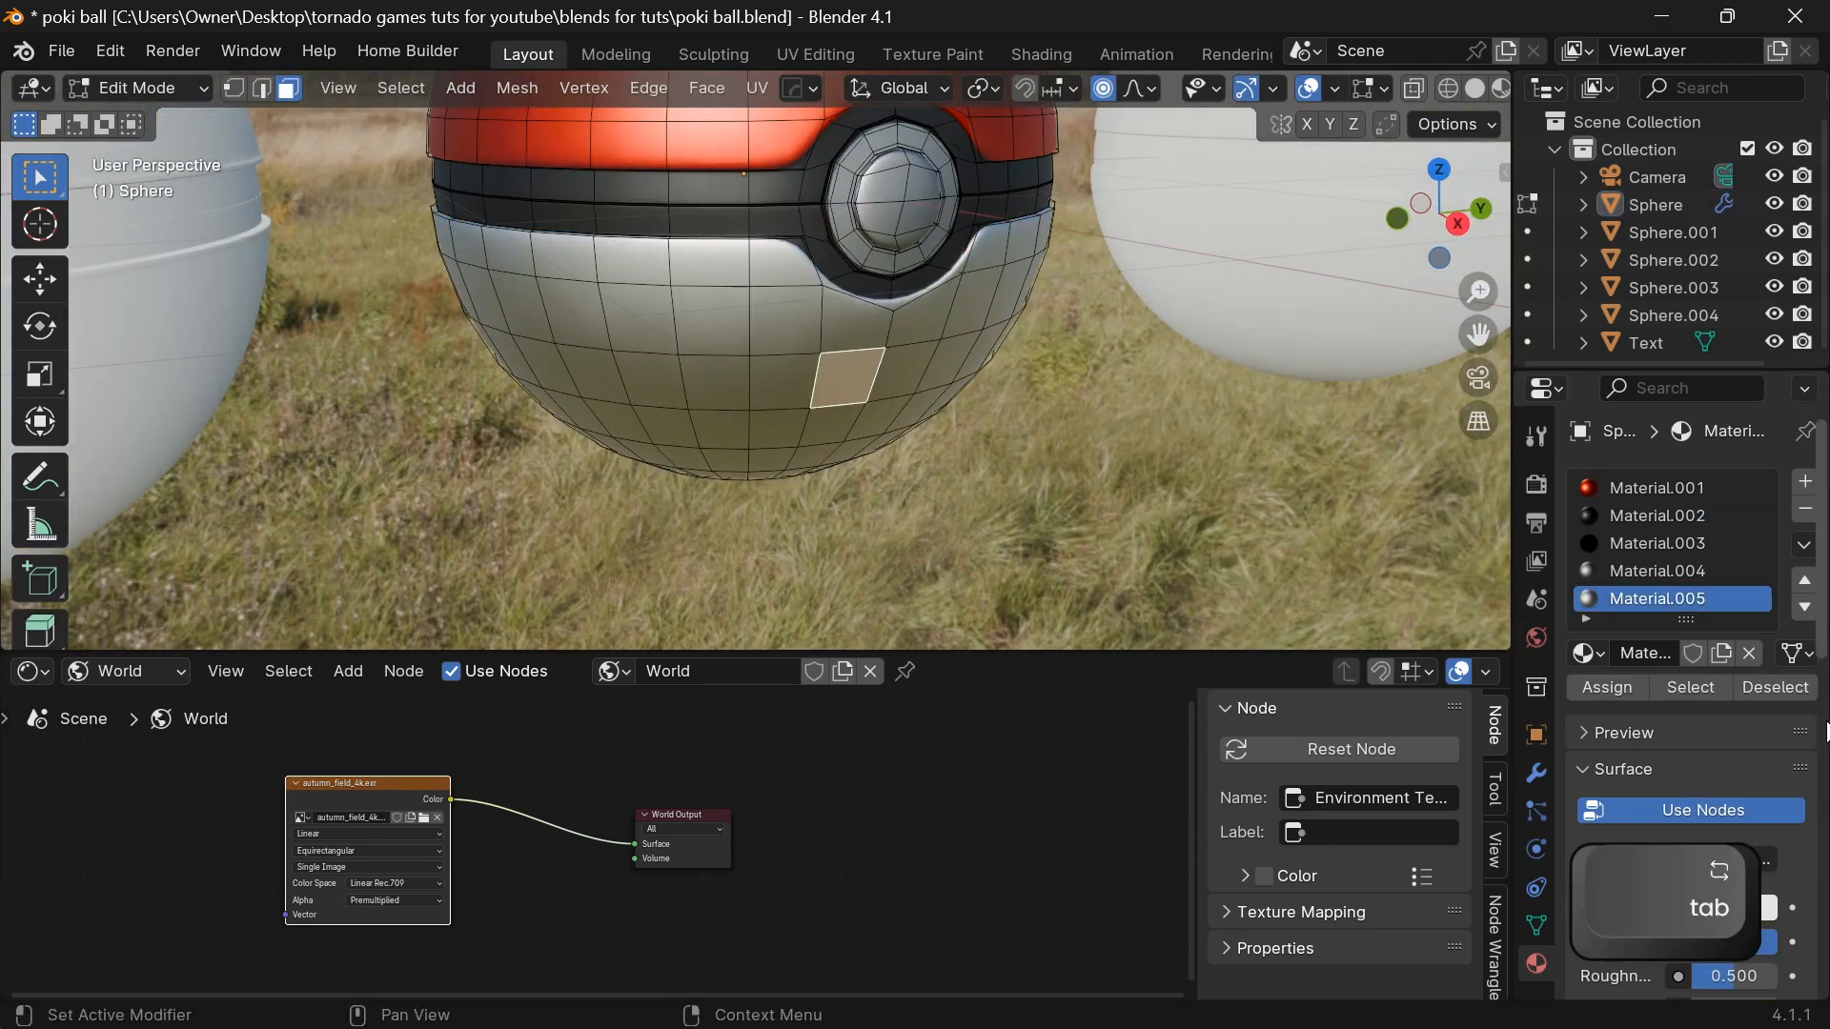
{"action": "scroll", "coordinate": [1690, 803], "scroll_direction": "down", "scroll_amount": 4}
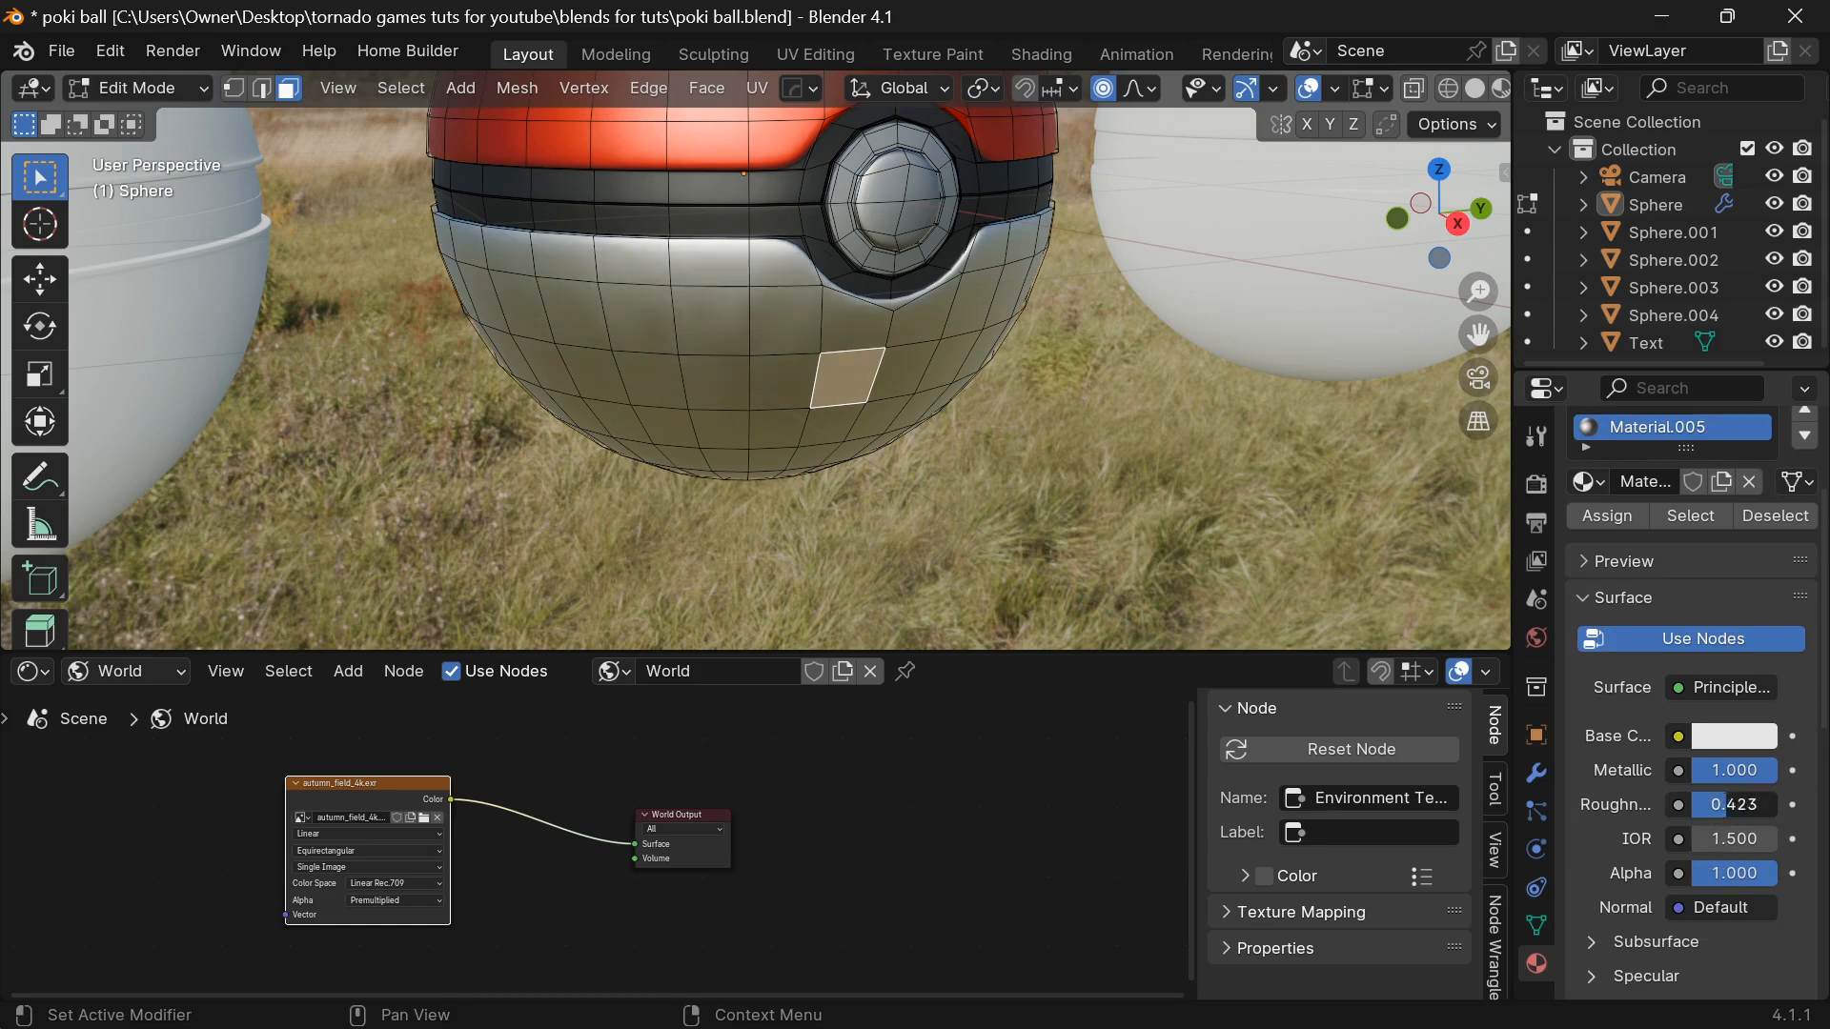
{"action": "left_click_drag", "start_coordinate": [1716, 805], "coordinate": [1720, 804]}
Examine the materials on the ball's shell, band and button from several angles.
{"action": "key", "text": "Tab"}
{"action": "scroll", "coordinate": [1124, 482], "scroll_direction": "down", "scroll_amount": 3}
{"action": "middle_click_drag", "start_coordinate": [1124, 482], "coordinate": [1058, 467]}
{"action": "middle_click_drag", "start_coordinate": [1058, 467], "coordinate": [952, 390]}
{"action": "scroll", "coordinate": [952, 442], "scroll_direction": "up", "scroll_amount": 4}
{"action": "scroll", "coordinate": [947, 427], "scroll_direction": "up", "scroll_amount": 3}
{"action": "scroll", "coordinate": [947, 427], "scroll_direction": "down", "scroll_amount": 2}
{"action": "key", "text": "Tab"}
{"action": "scroll", "coordinate": [953, 391], "scroll_direction": "up", "scroll_amount": 2}
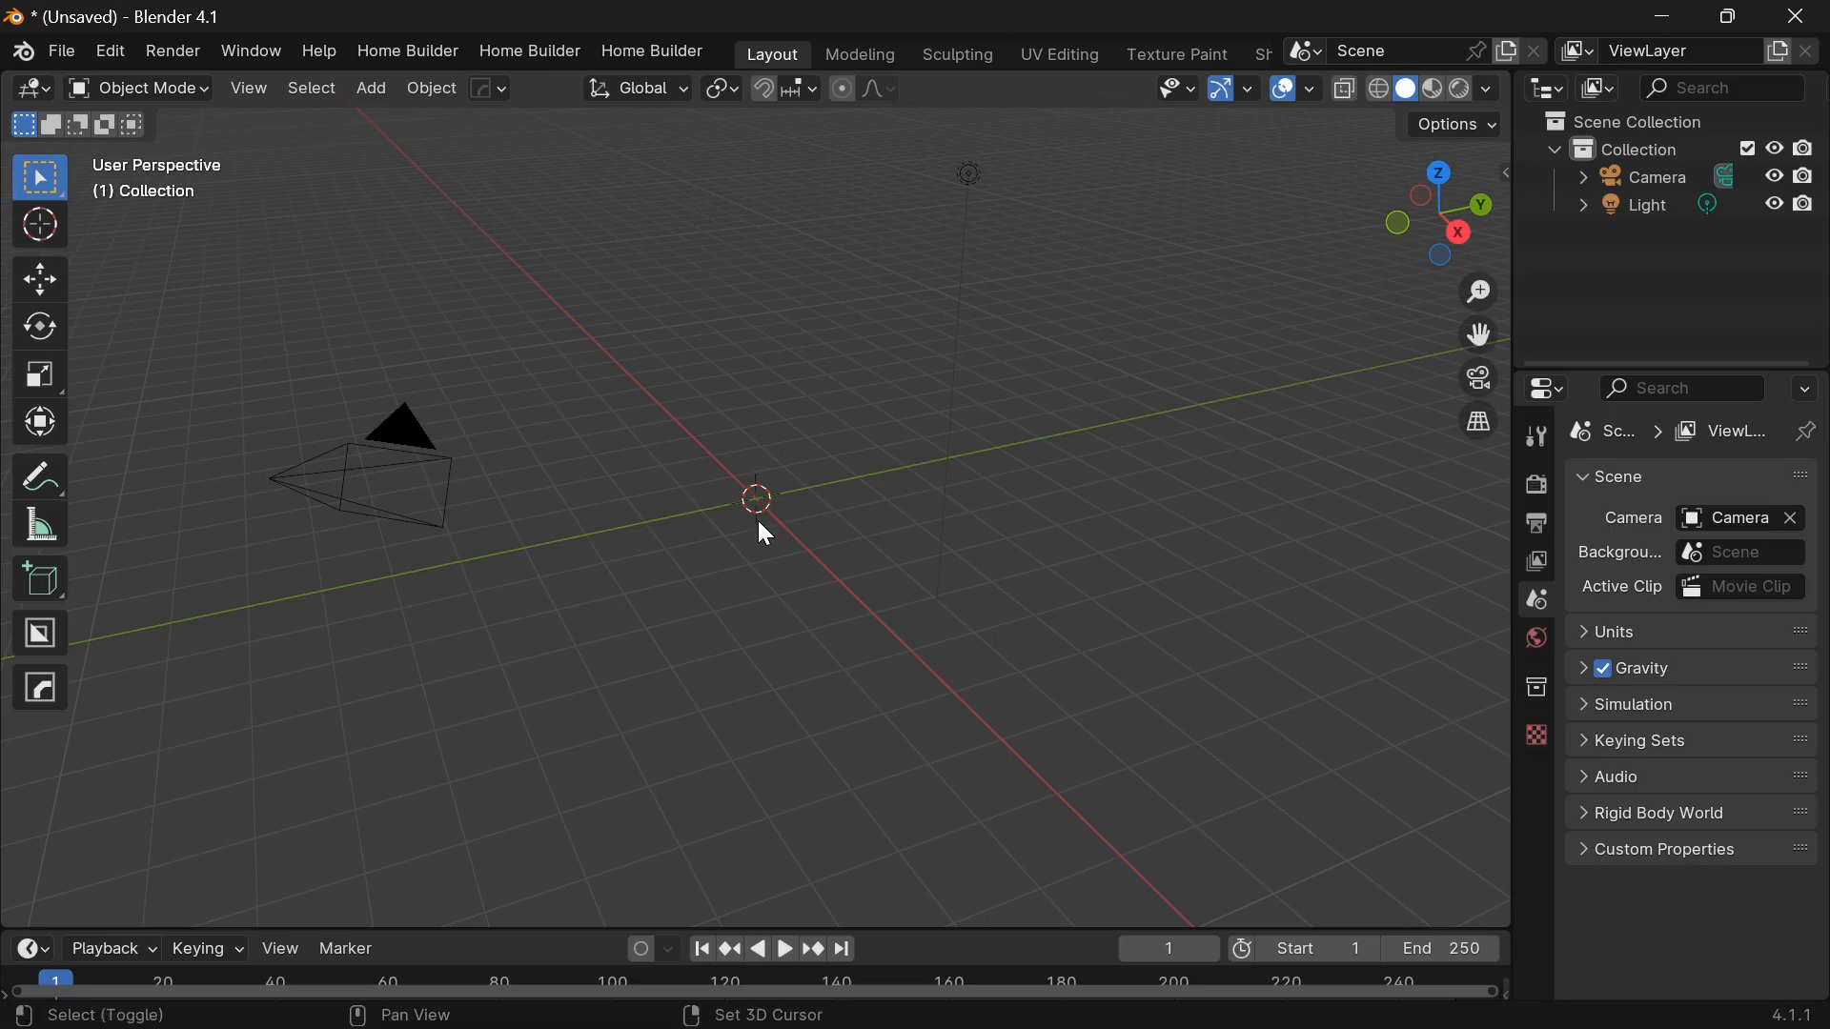
Add a UV sphere to the empty scene and rotate it 90° around the Y axis.
{"action": "key", "text": "shift+a"}
{"action": "mouse_move", "coordinate": [733, 214]}
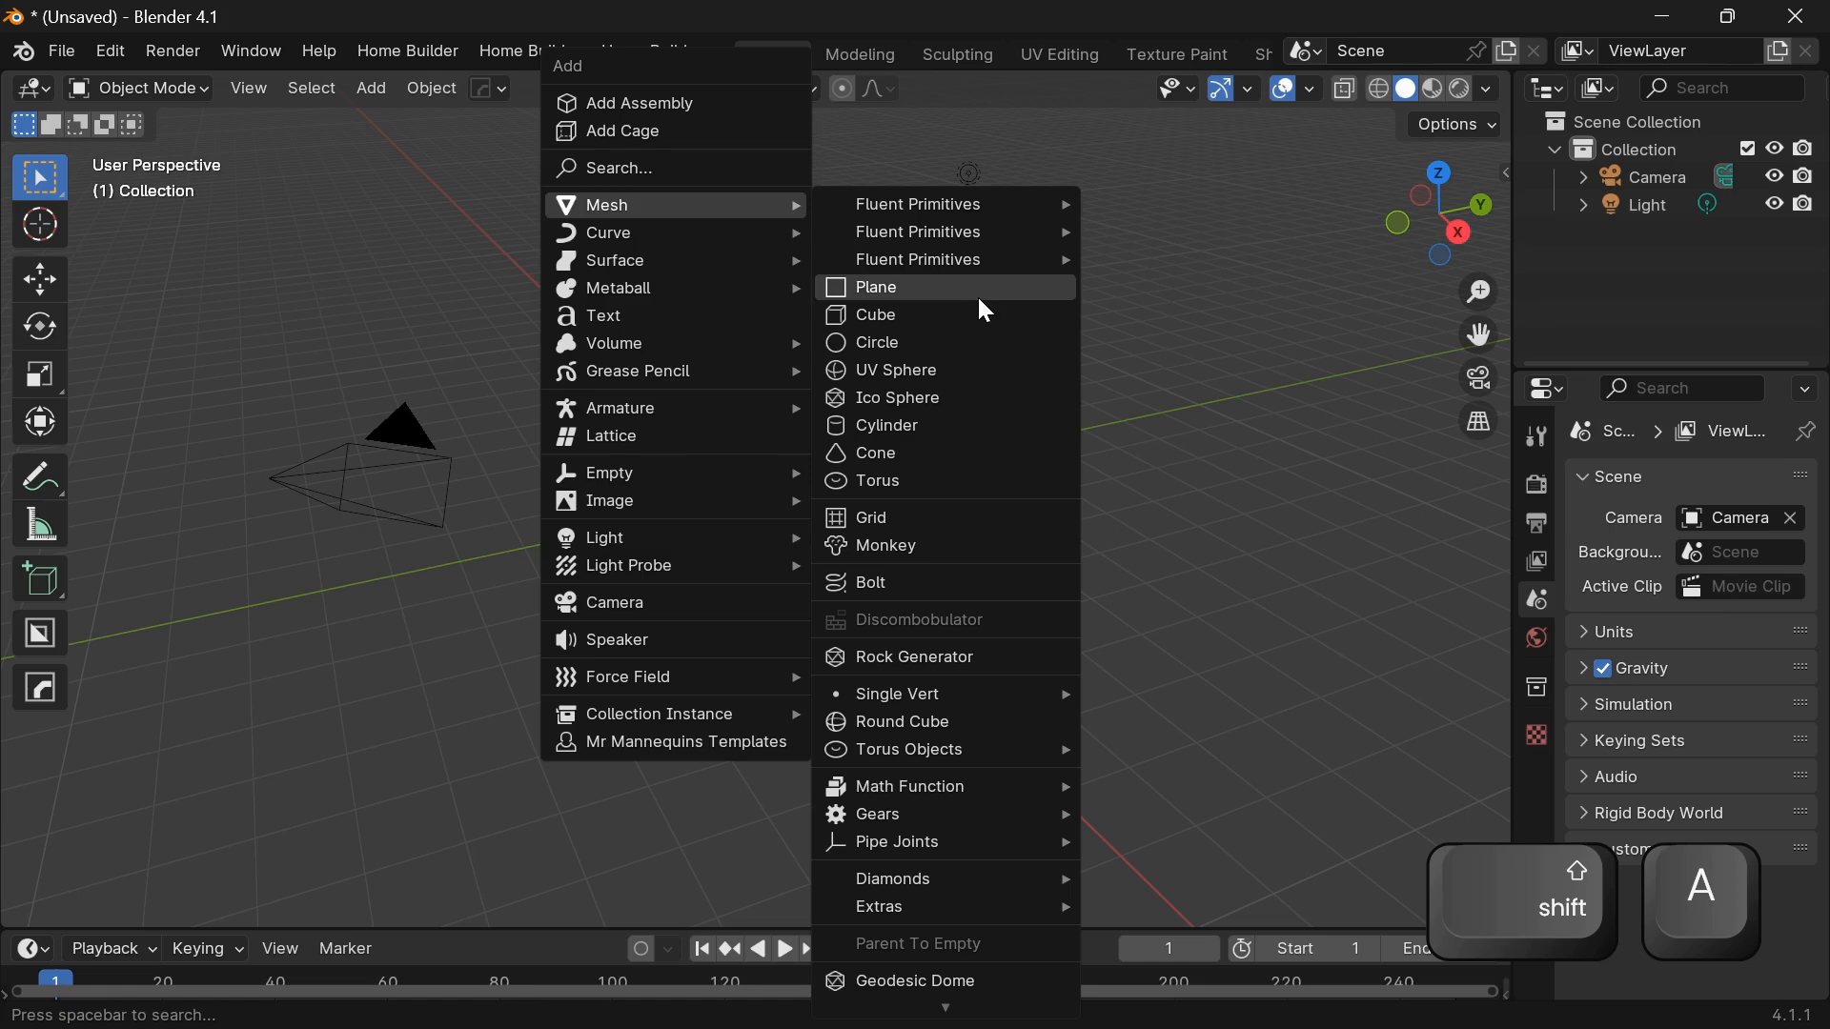
{"action": "left_click", "coordinate": [954, 387]}
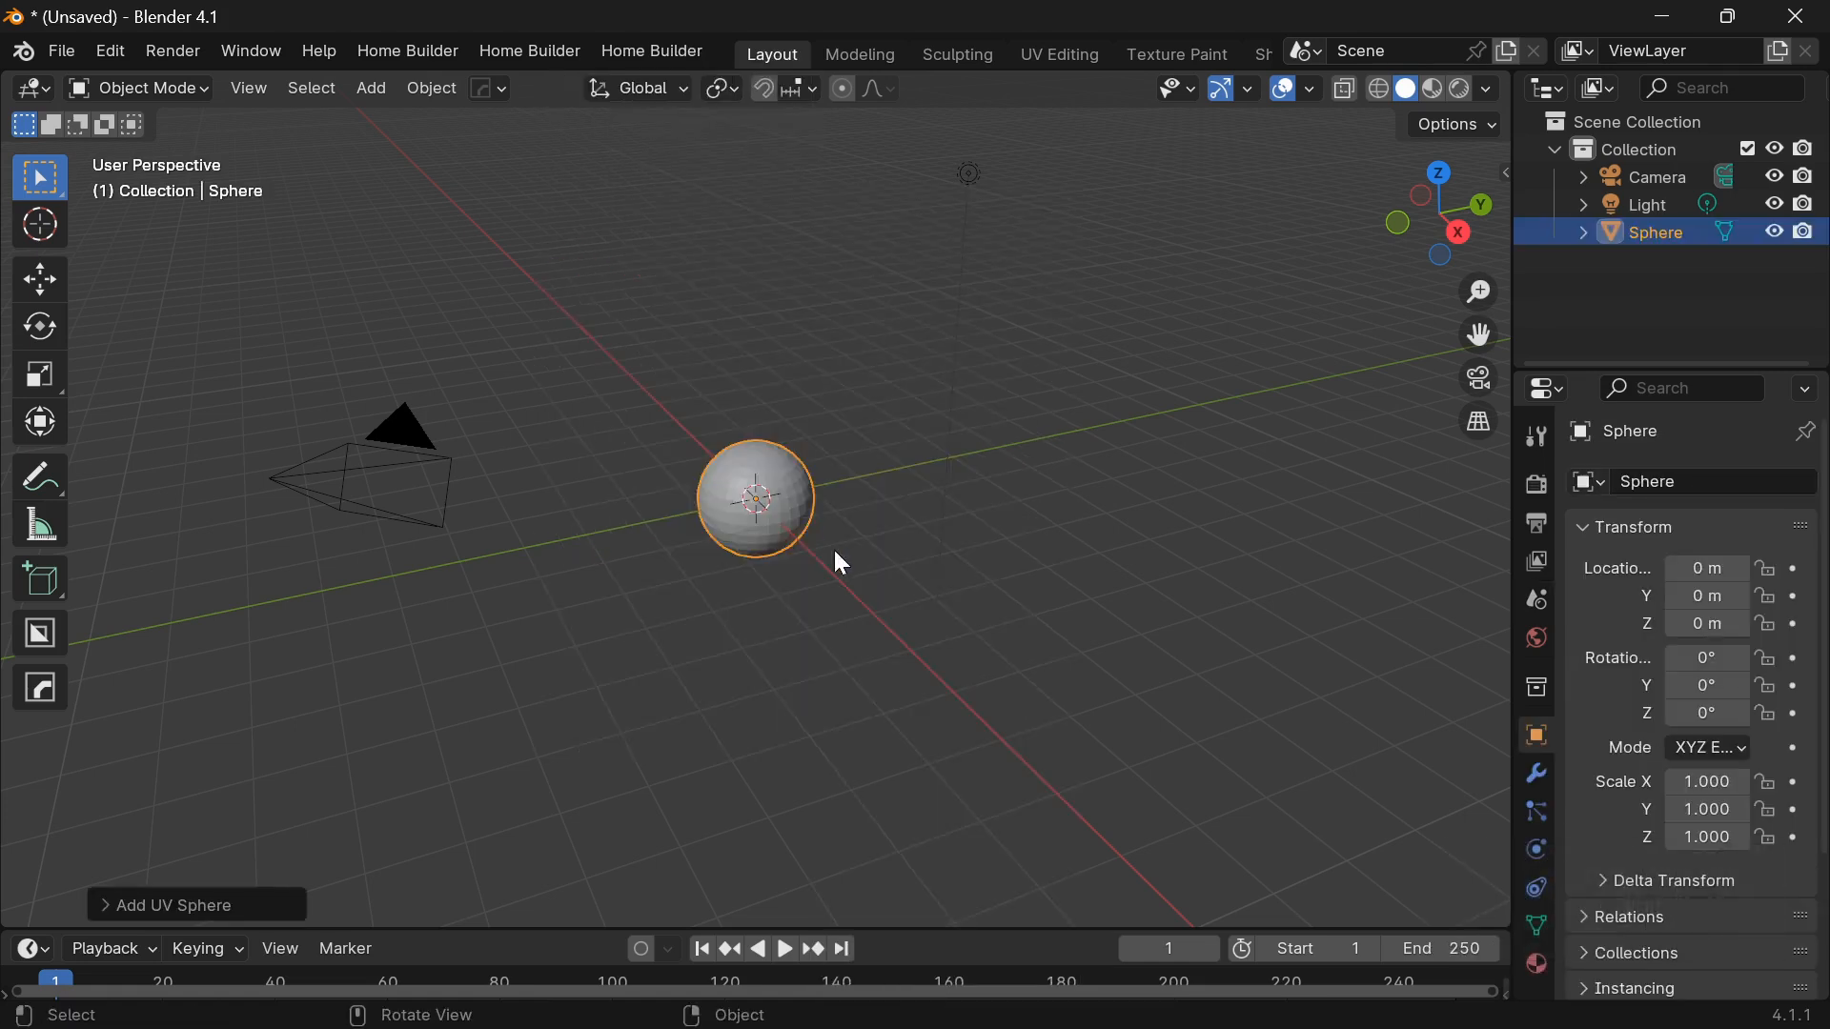
{"action": "type", "text": "ry90"}
{"action": "left_click", "coordinate": [1216, 683]}
Bevel the horizontal edge loop around the sphere's middle by about 0.0066 m.
{"action": "scroll", "coordinate": [980, 602], "scroll_direction": "up", "scroll_amount": 3}
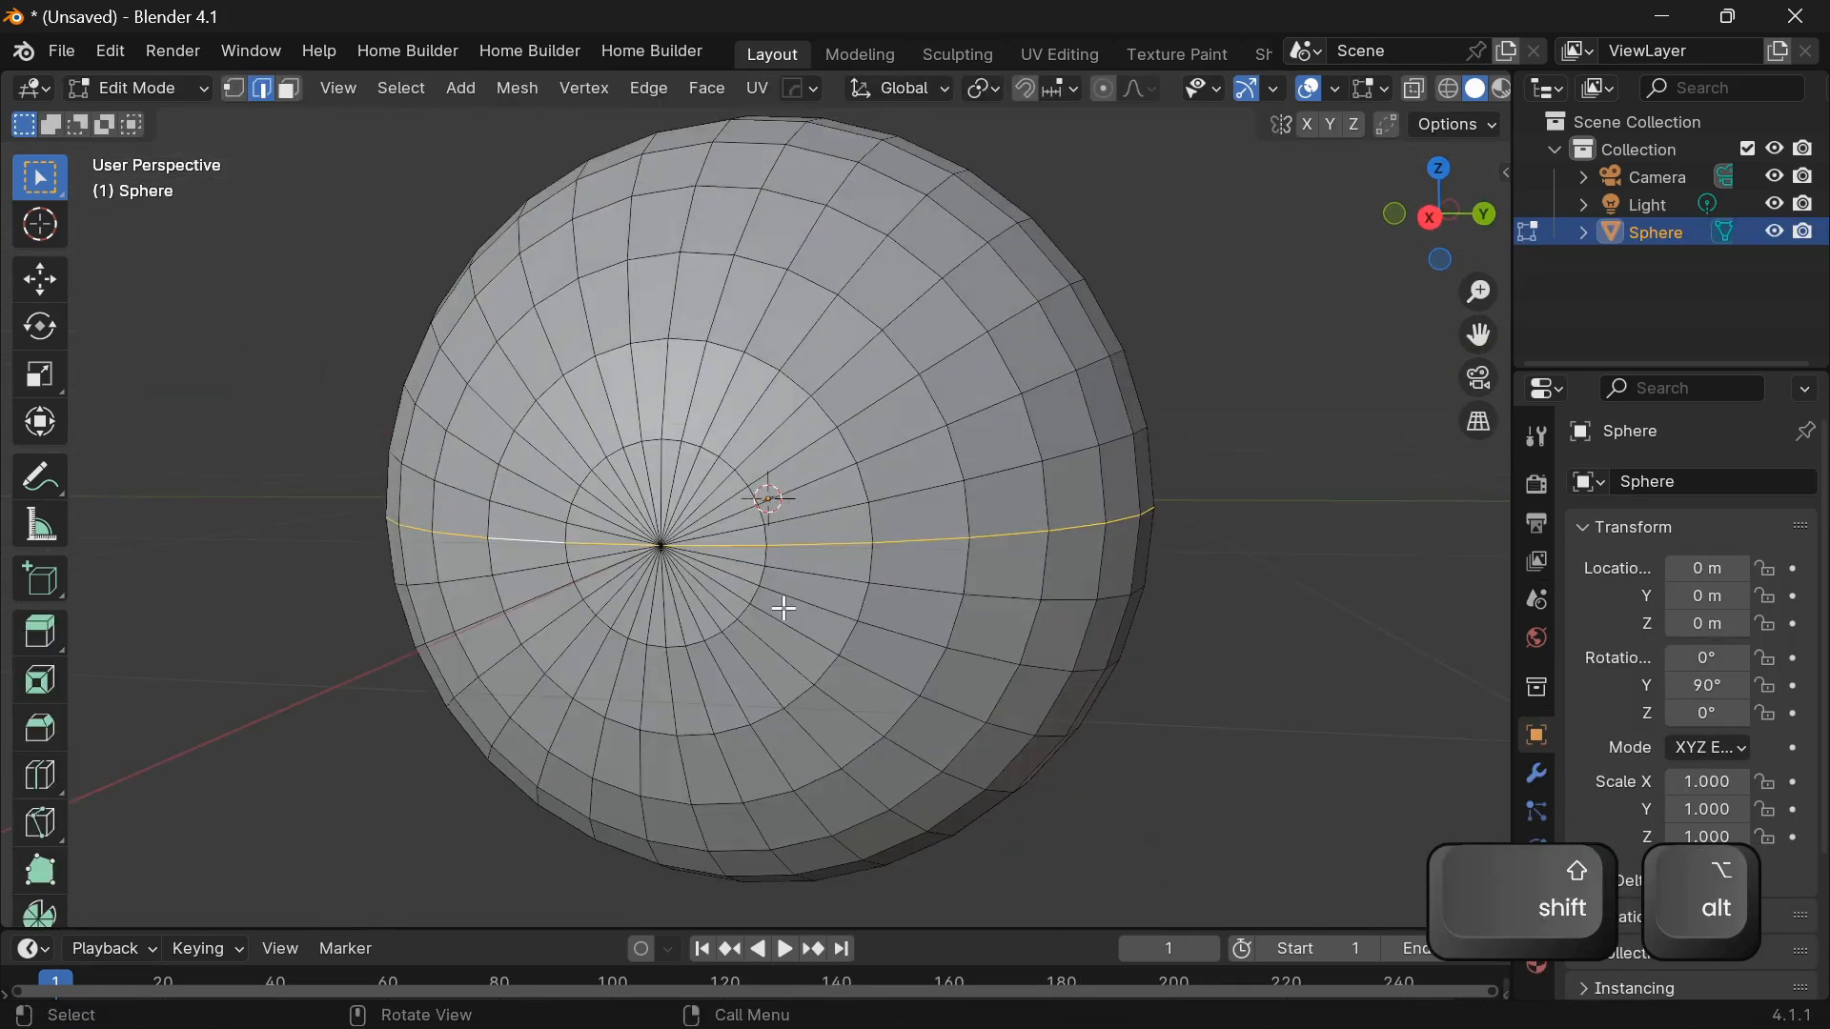
{"action": "scroll", "coordinate": [781, 606], "scroll_direction": "up", "scroll_amount": 2}
{"action": "middle_click_drag", "start_coordinate": [814, 609], "coordinate": [822, 605]}
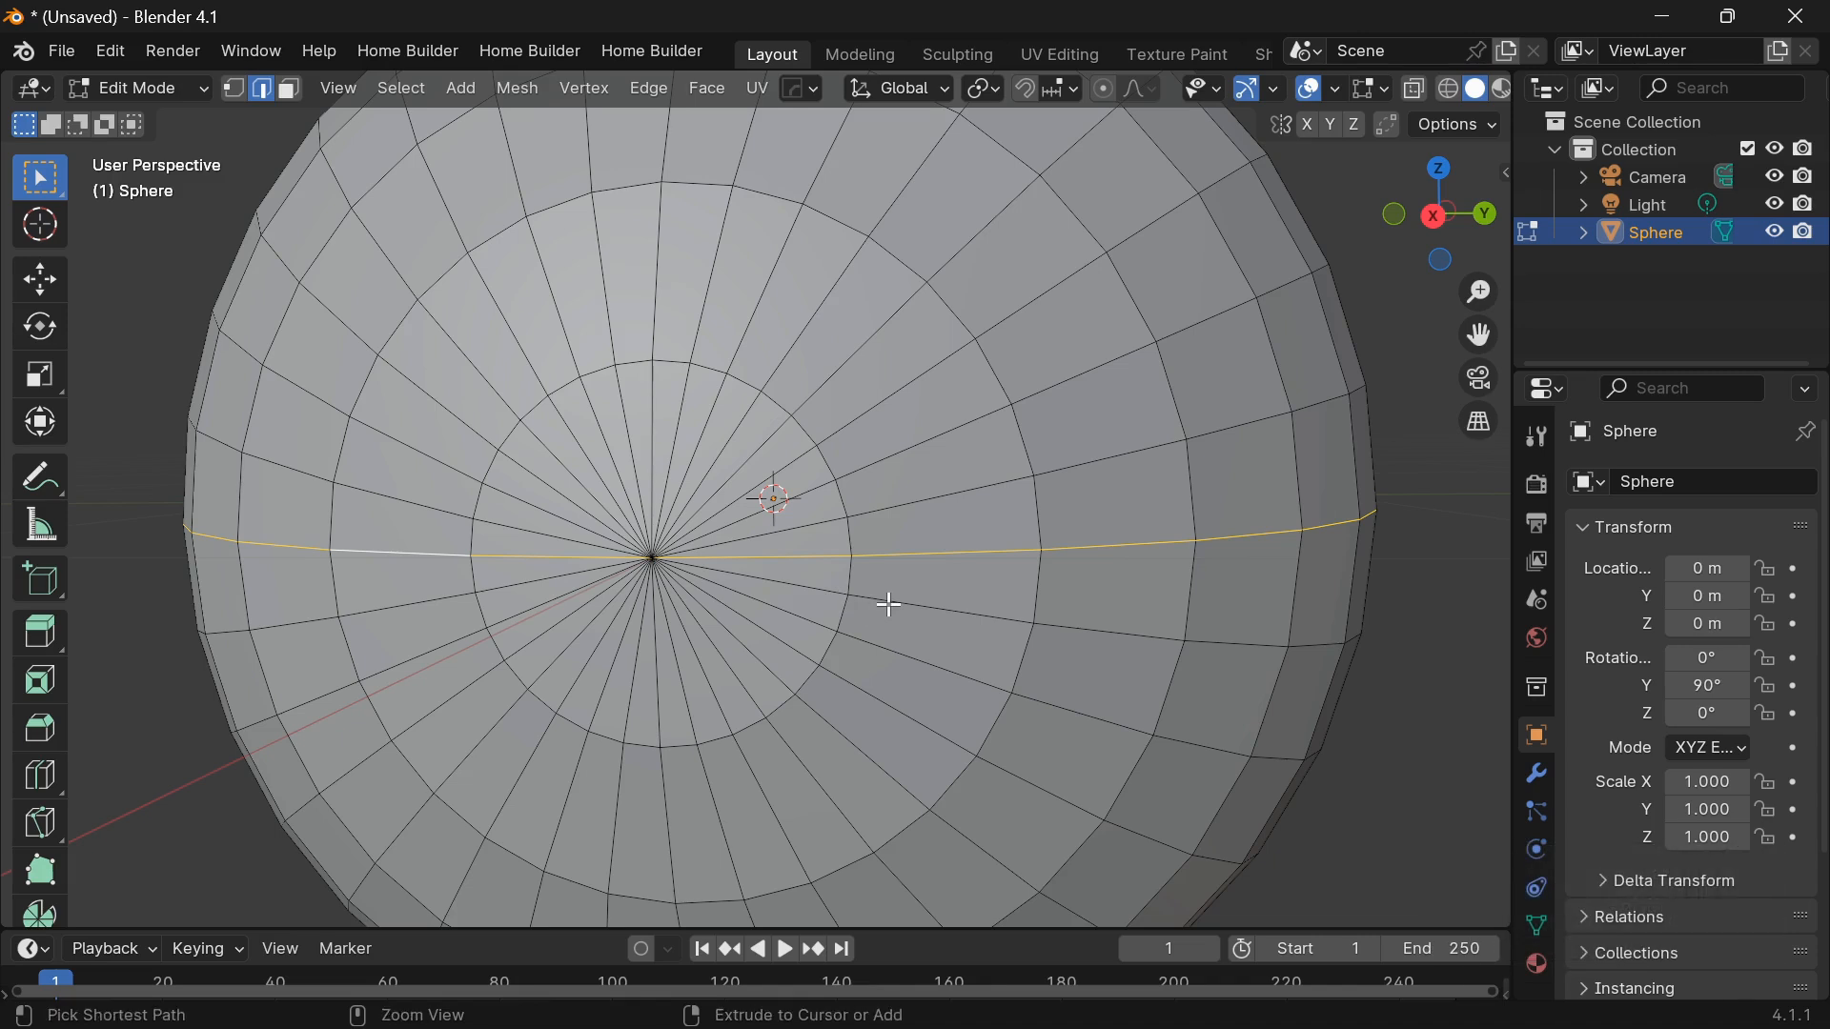
{"action": "key", "text": "ctrl+b"}
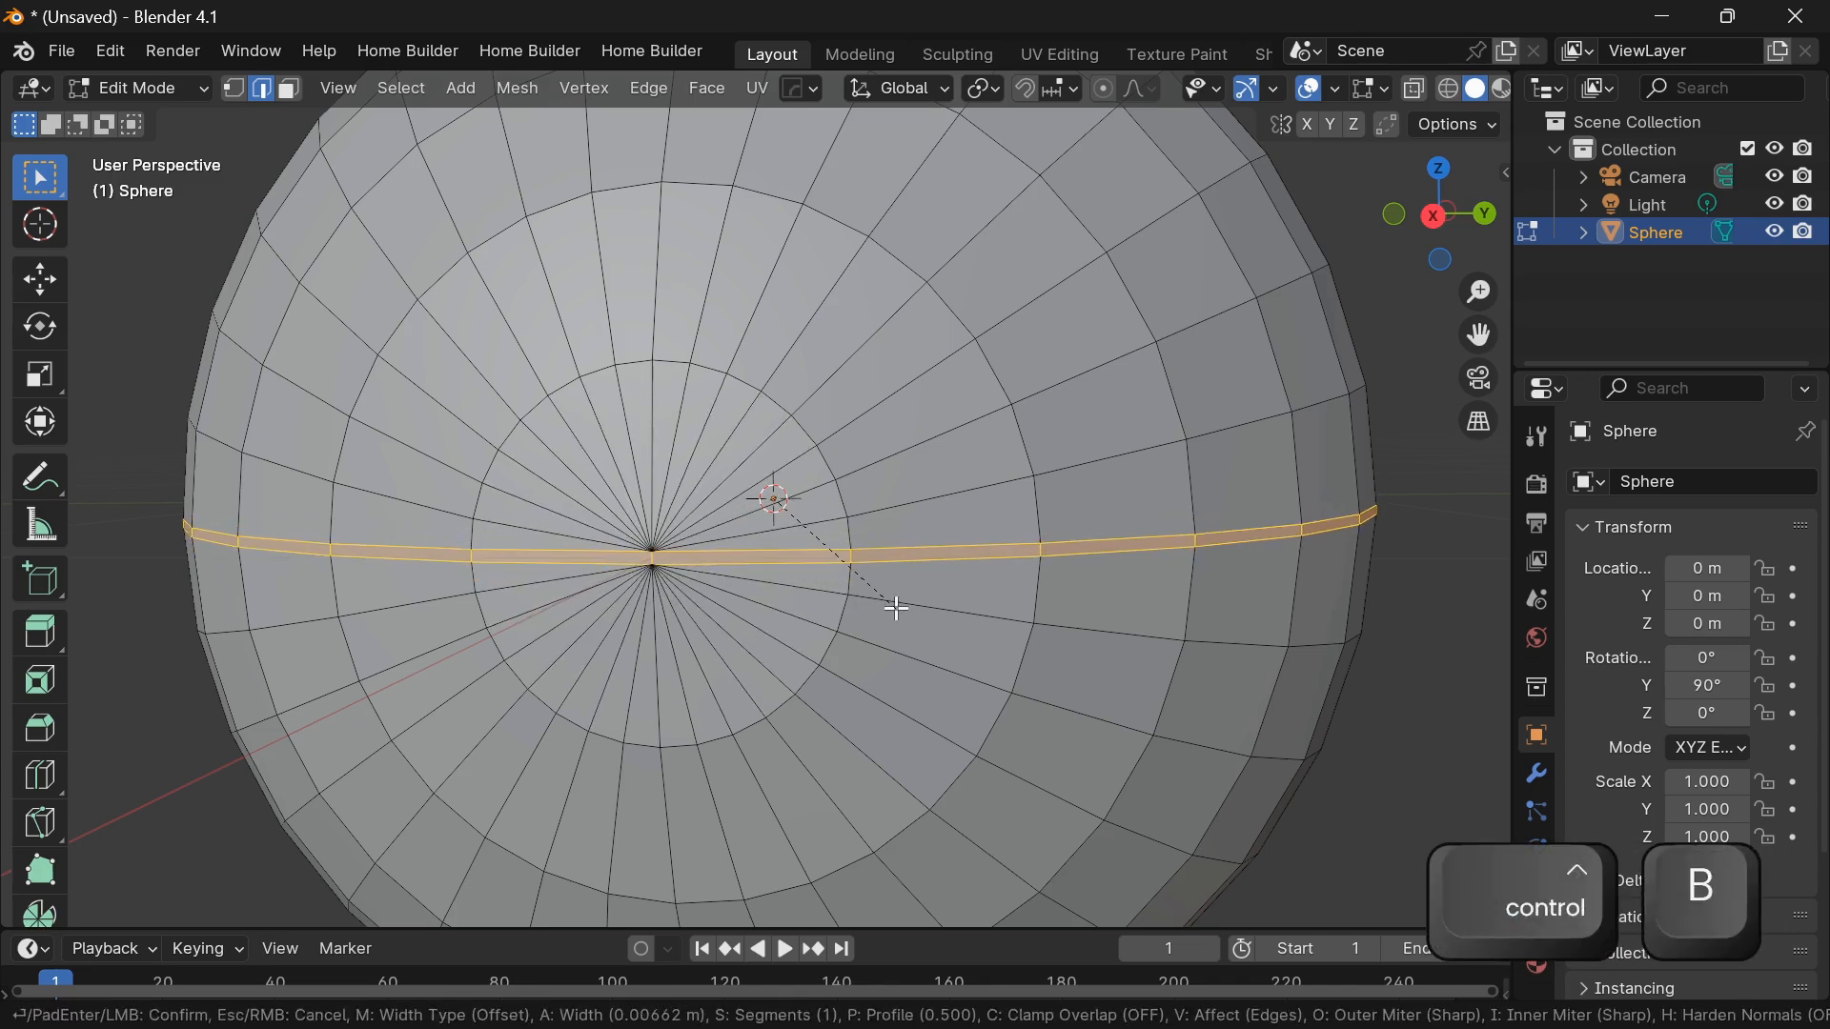
{"action": "left_click", "coordinate": [897, 608]}
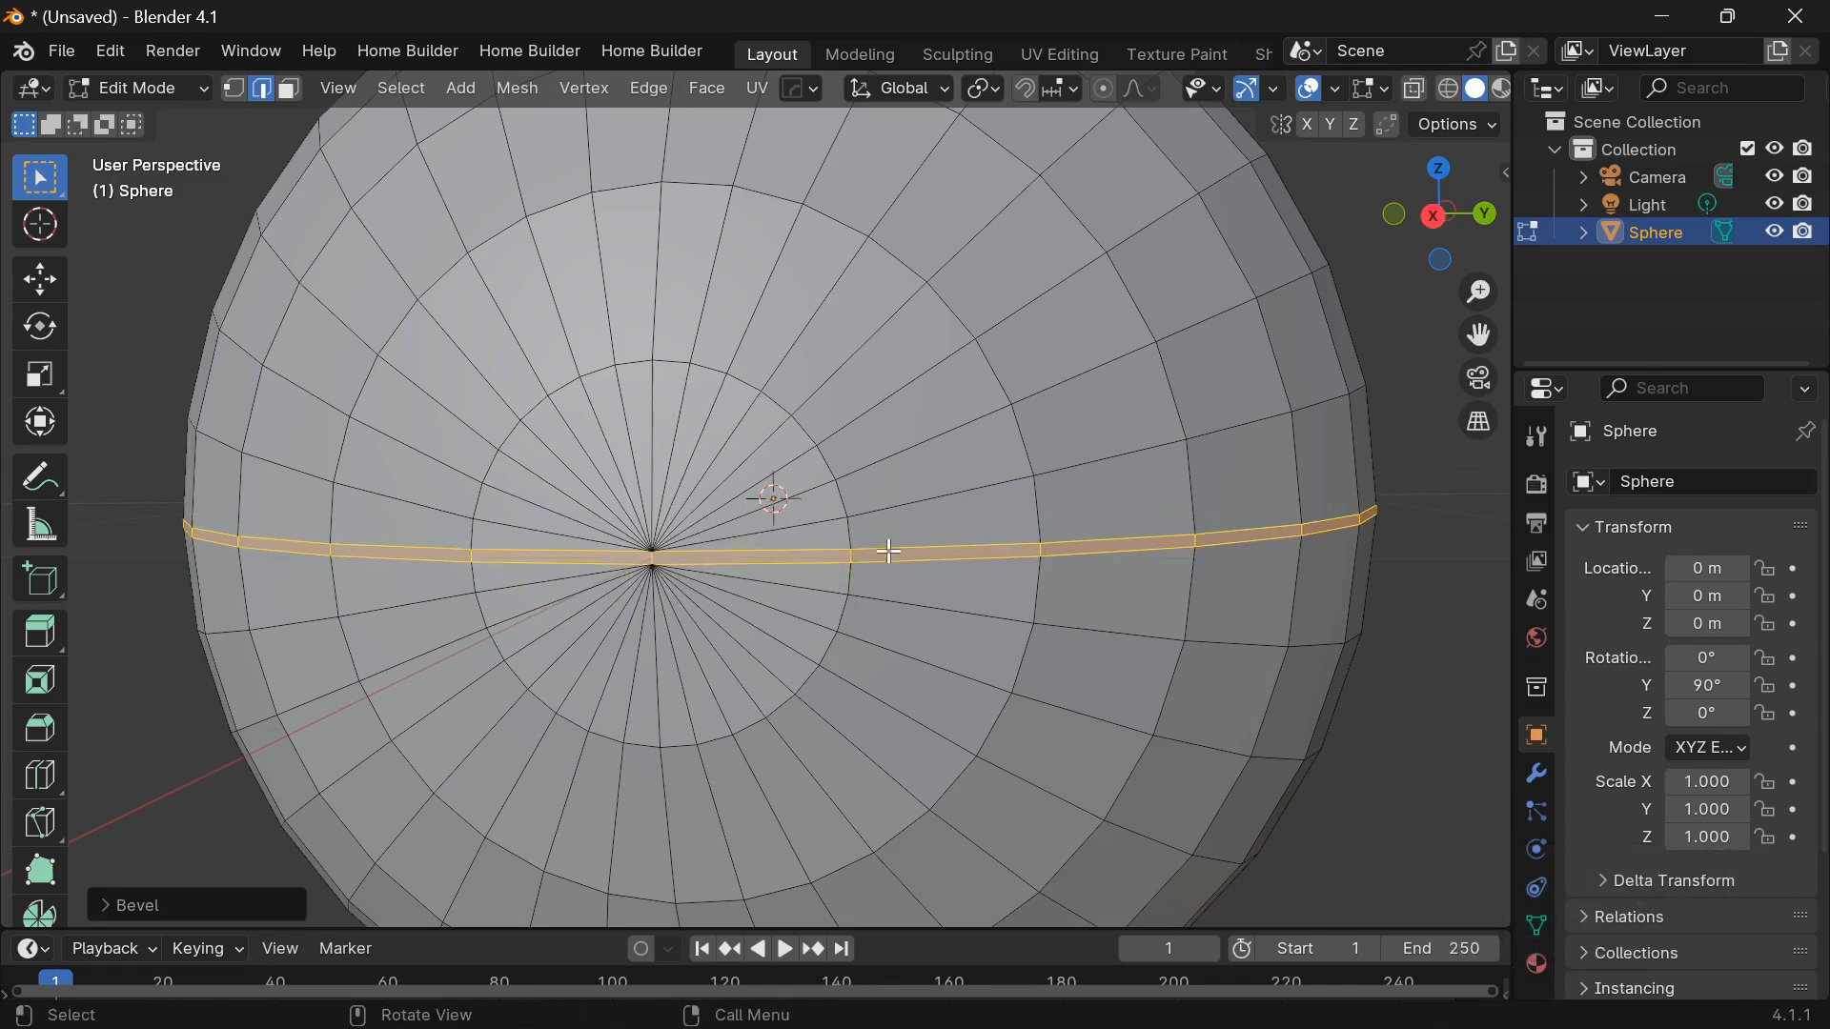
Inset the triangular faces around the sphere's front pole and extrude them slightly outward to form the button's base.
{"action": "key", "text": "3"}
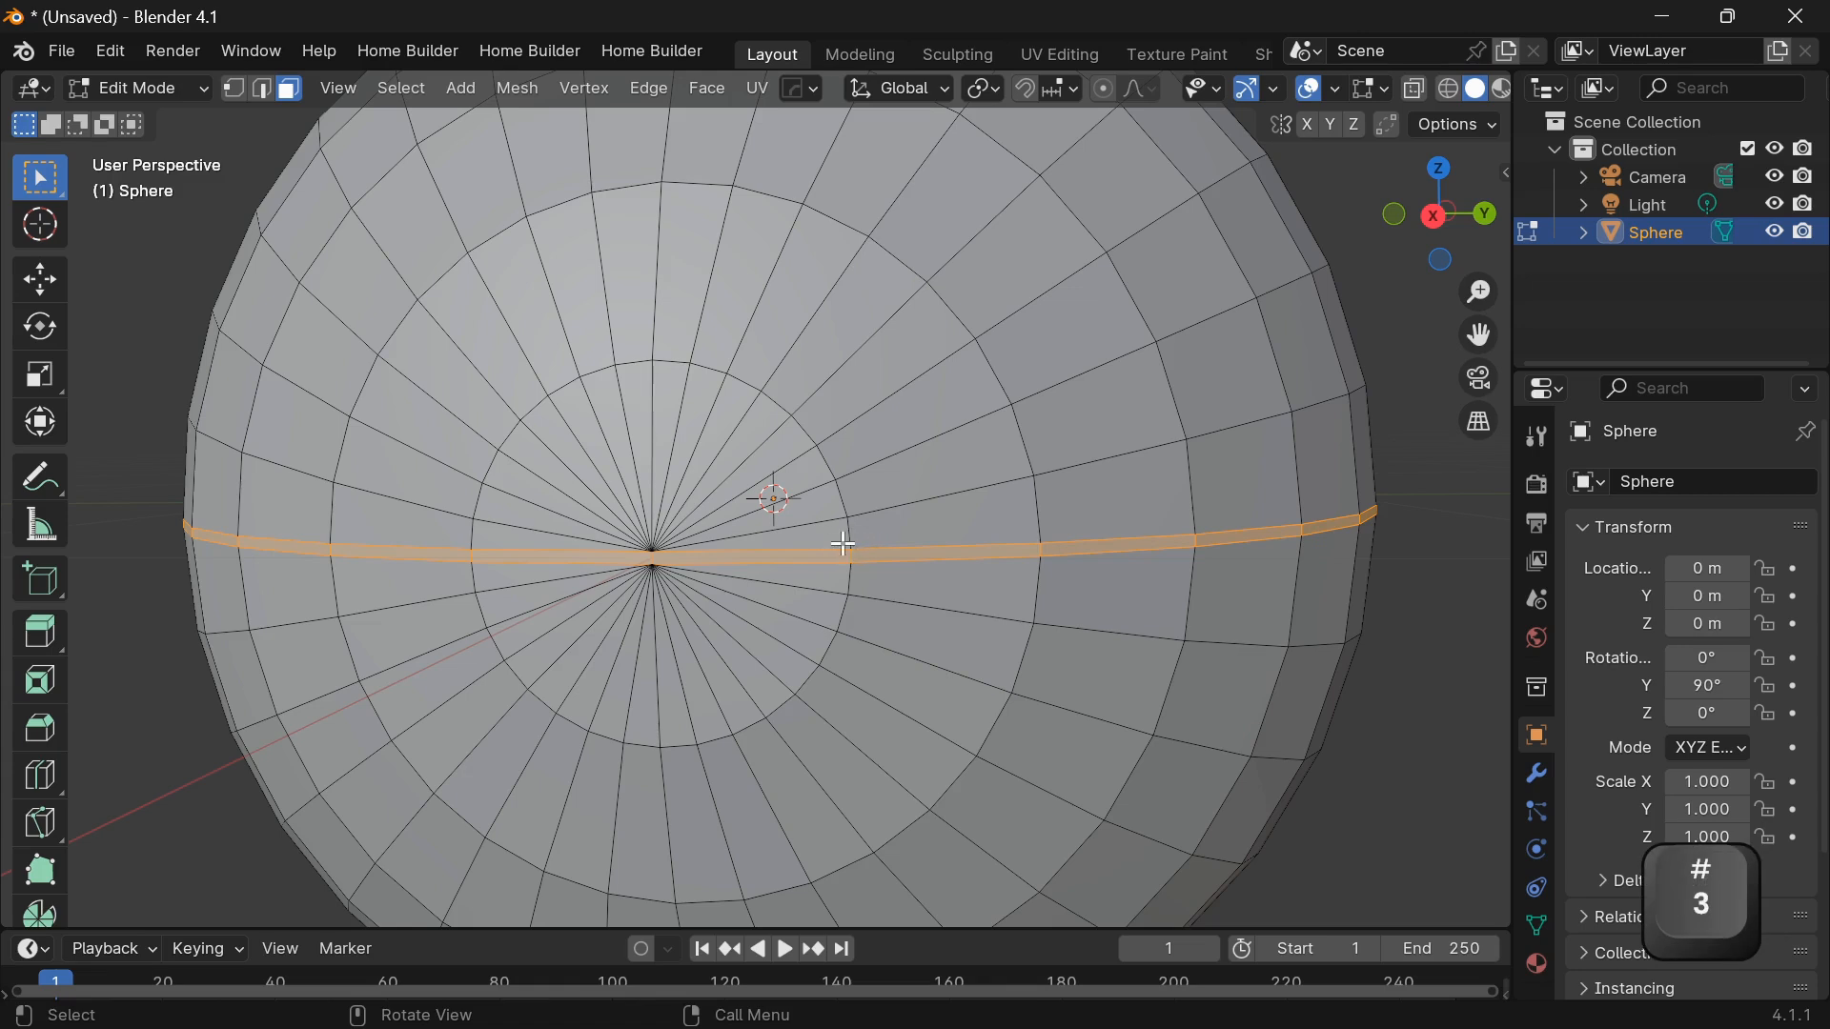
{"action": "middle_click_drag", "start_coordinate": [844, 545], "coordinate": [853, 544]}
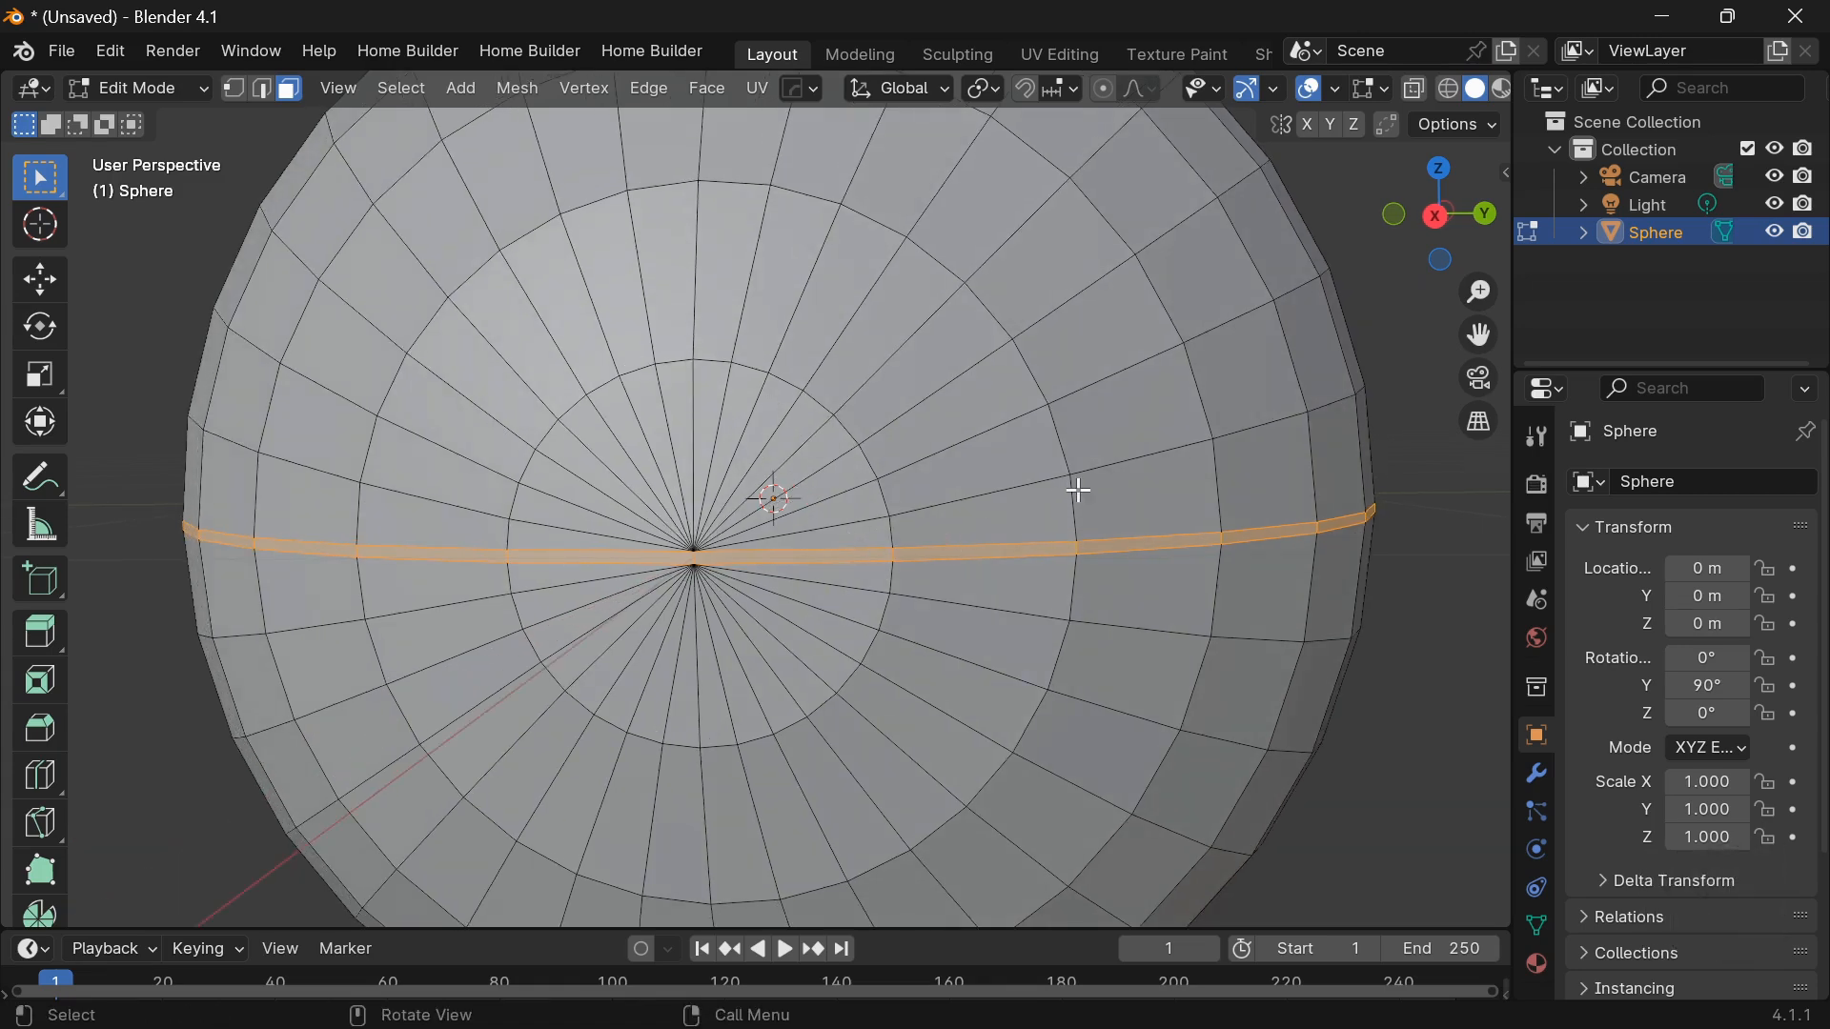
{"action": "key", "text": "ctrl+z"}
{"action": "key", "text": "i"}
{"action": "left_click", "coordinate": [899, 602]}
{"action": "key", "text": "e"}
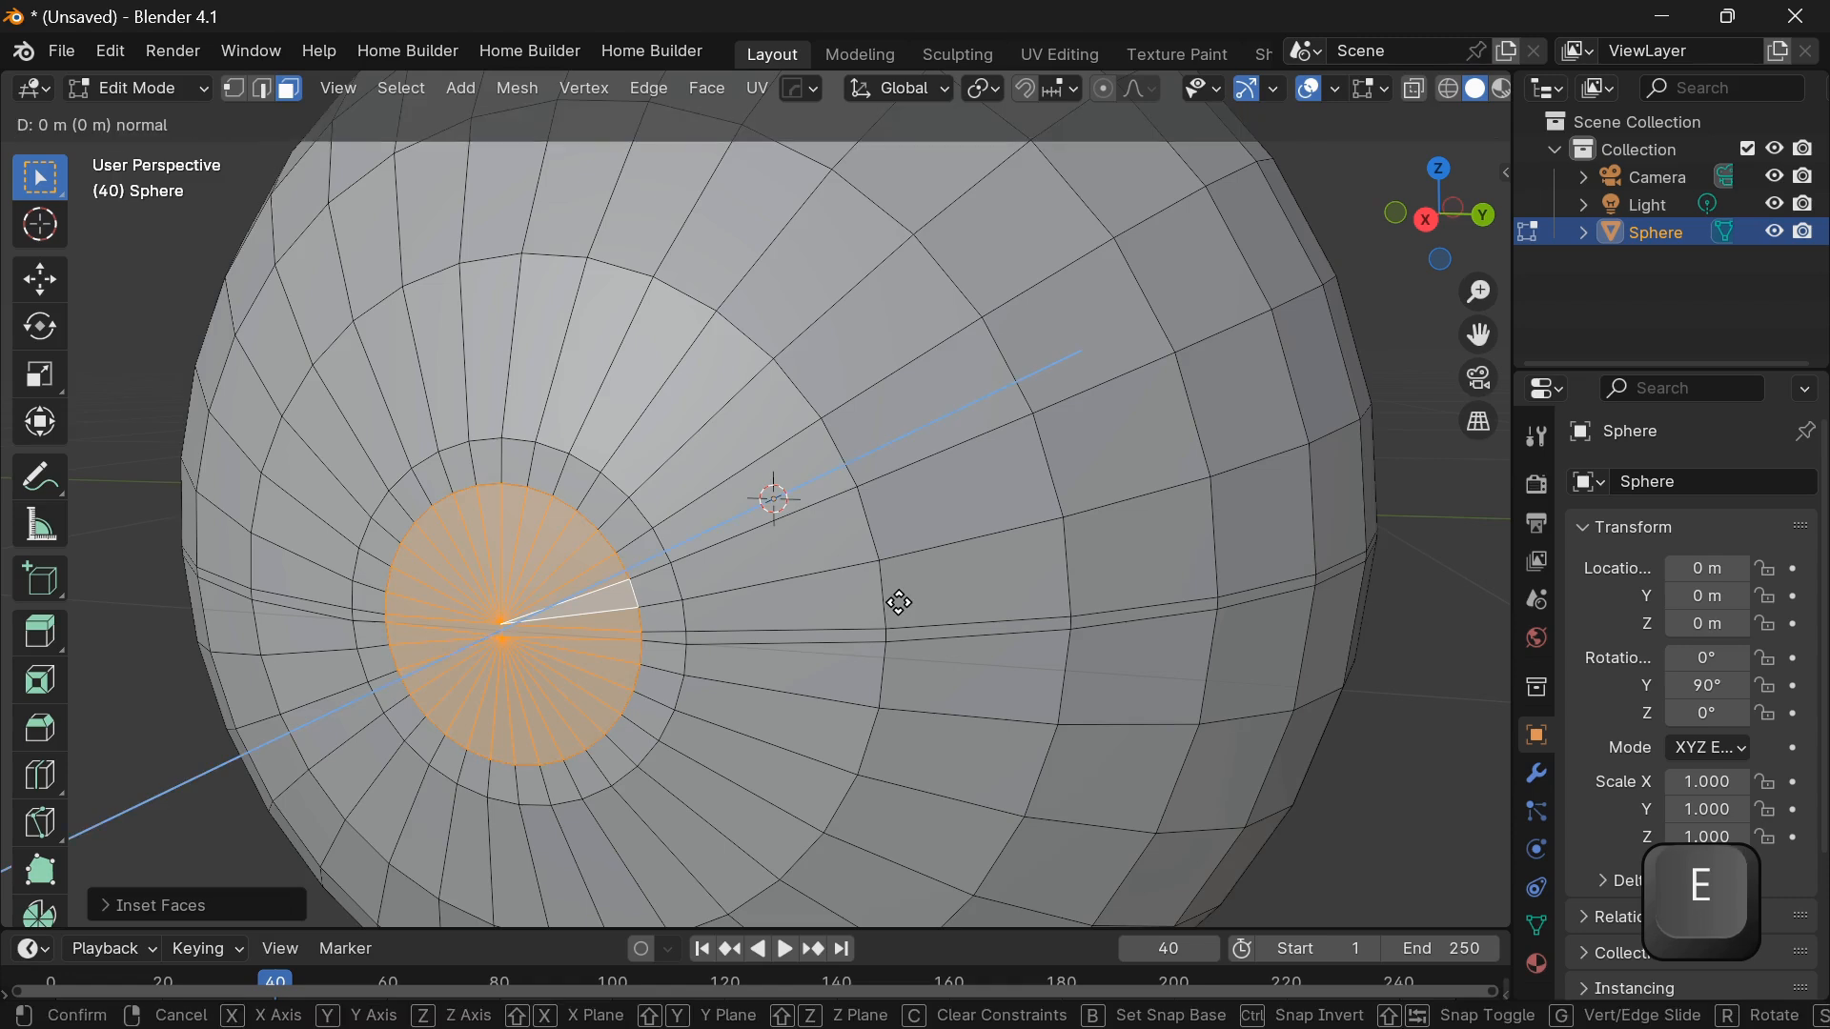
{"action": "left_click", "coordinate": [893, 614]}
Inset the raised pole faces again by about 0.035 m and extrude the inner disc slightly outward.
{"action": "key", "text": "i"}
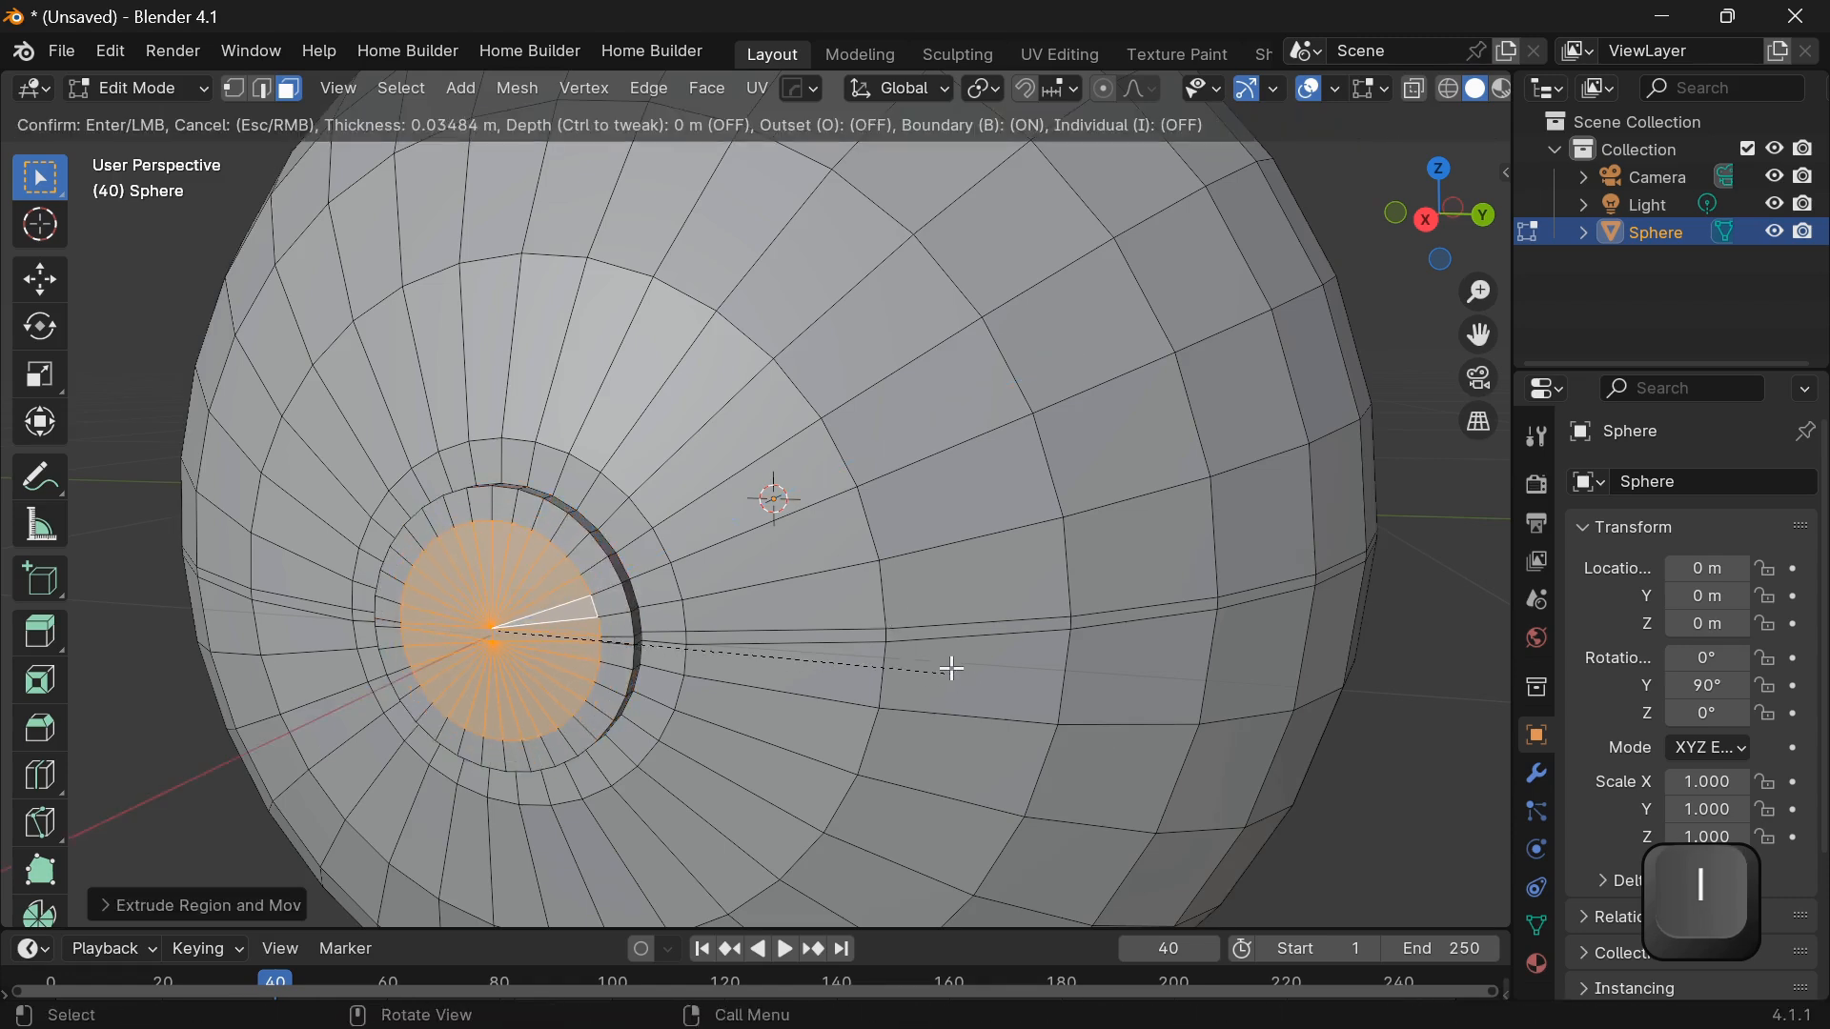
{"action": "left_click", "coordinate": [938, 658]}
{"action": "key", "text": "e"}
{"action": "left_click", "coordinate": [933, 665]}
Apply Shade Smooth by Angle to the sphere in Object Mode and deselect it.
{"action": "key", "text": "Tab"}
{"action": "scroll", "coordinate": [936, 665], "scroll_direction": "down", "scroll_amount": 2}
{"action": "middle_click_drag", "start_coordinate": [936, 665], "coordinate": [983, 644]}
{"action": "right_click", "coordinate": [885, 650]}
{"action": "left_click", "coordinate": [853, 517]}
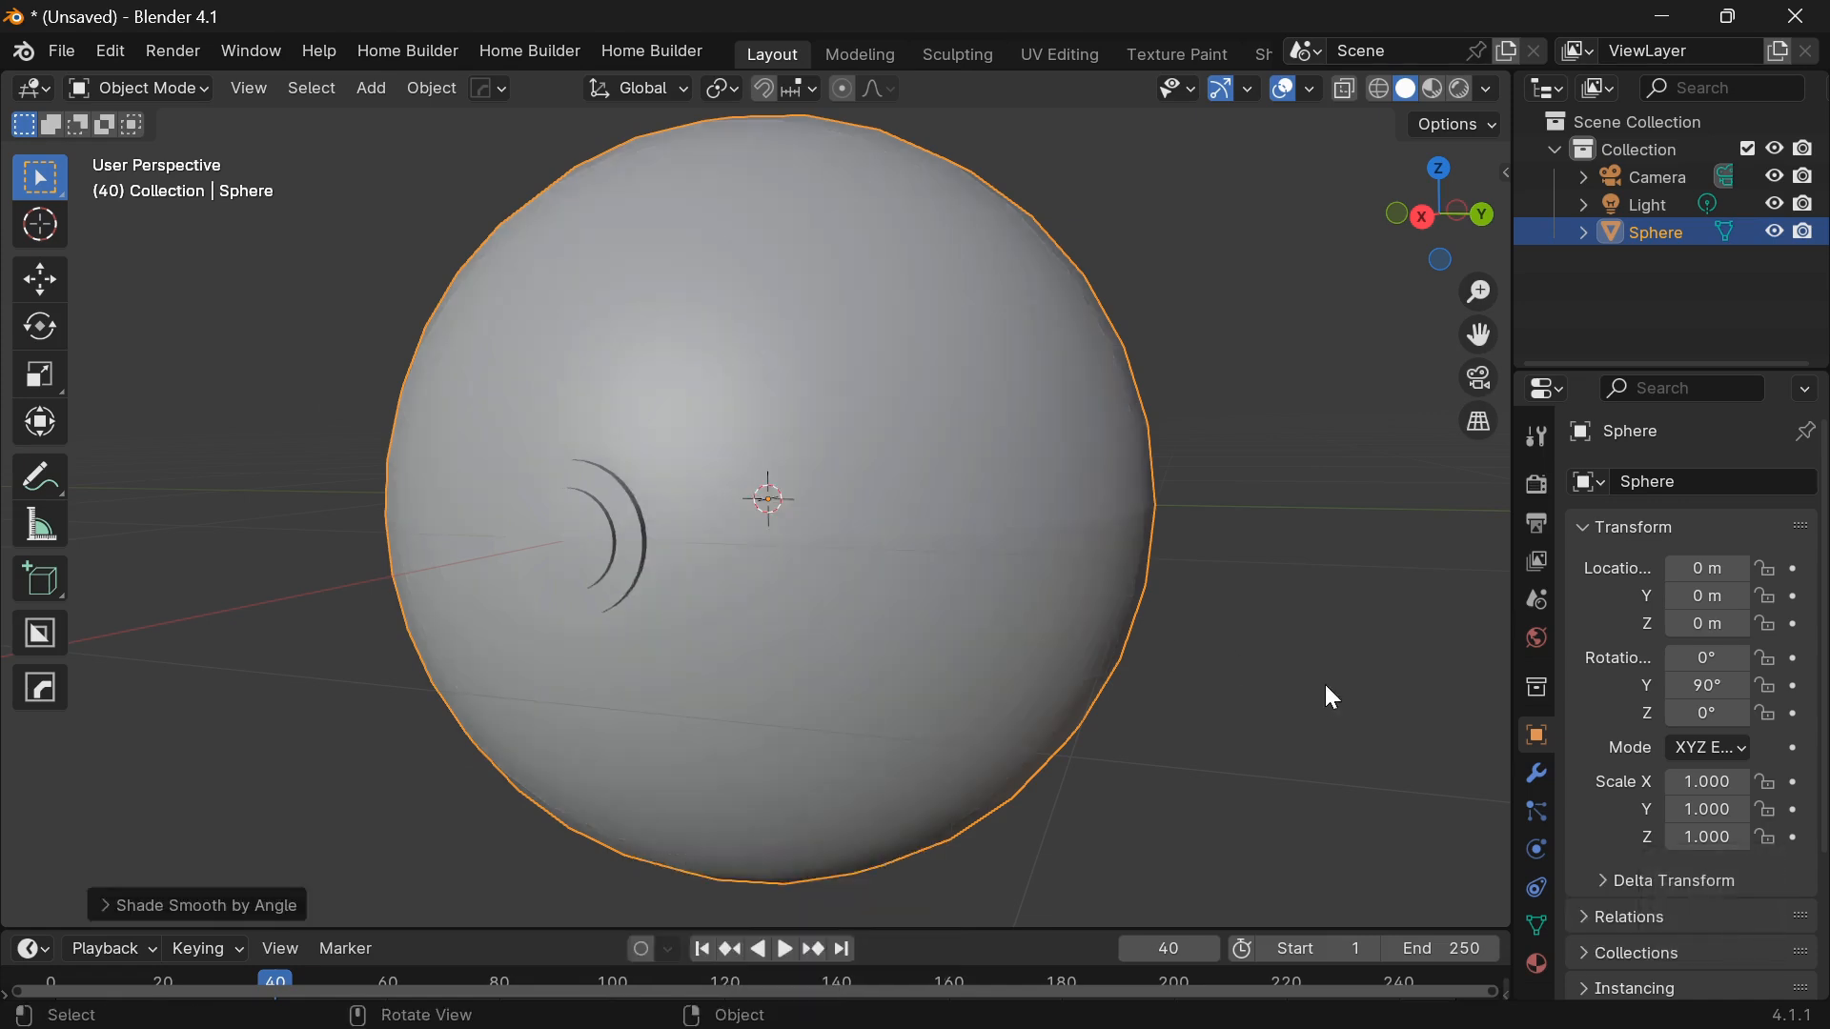
{"action": "left_click", "coordinate": [1325, 686]}
Flatten the upper edge loop of the sphere's middle seam to zero scale on Z and lower it about 0.016 m.
{"action": "middle_click_drag", "start_coordinate": [947, 574], "coordinate": [990, 615]}
{"action": "scroll", "coordinate": [989, 616], "scroll_direction": "up", "scroll_amount": 1}
{"action": "left_click", "coordinate": [989, 616]}
{"action": "key", "text": "Tab"}
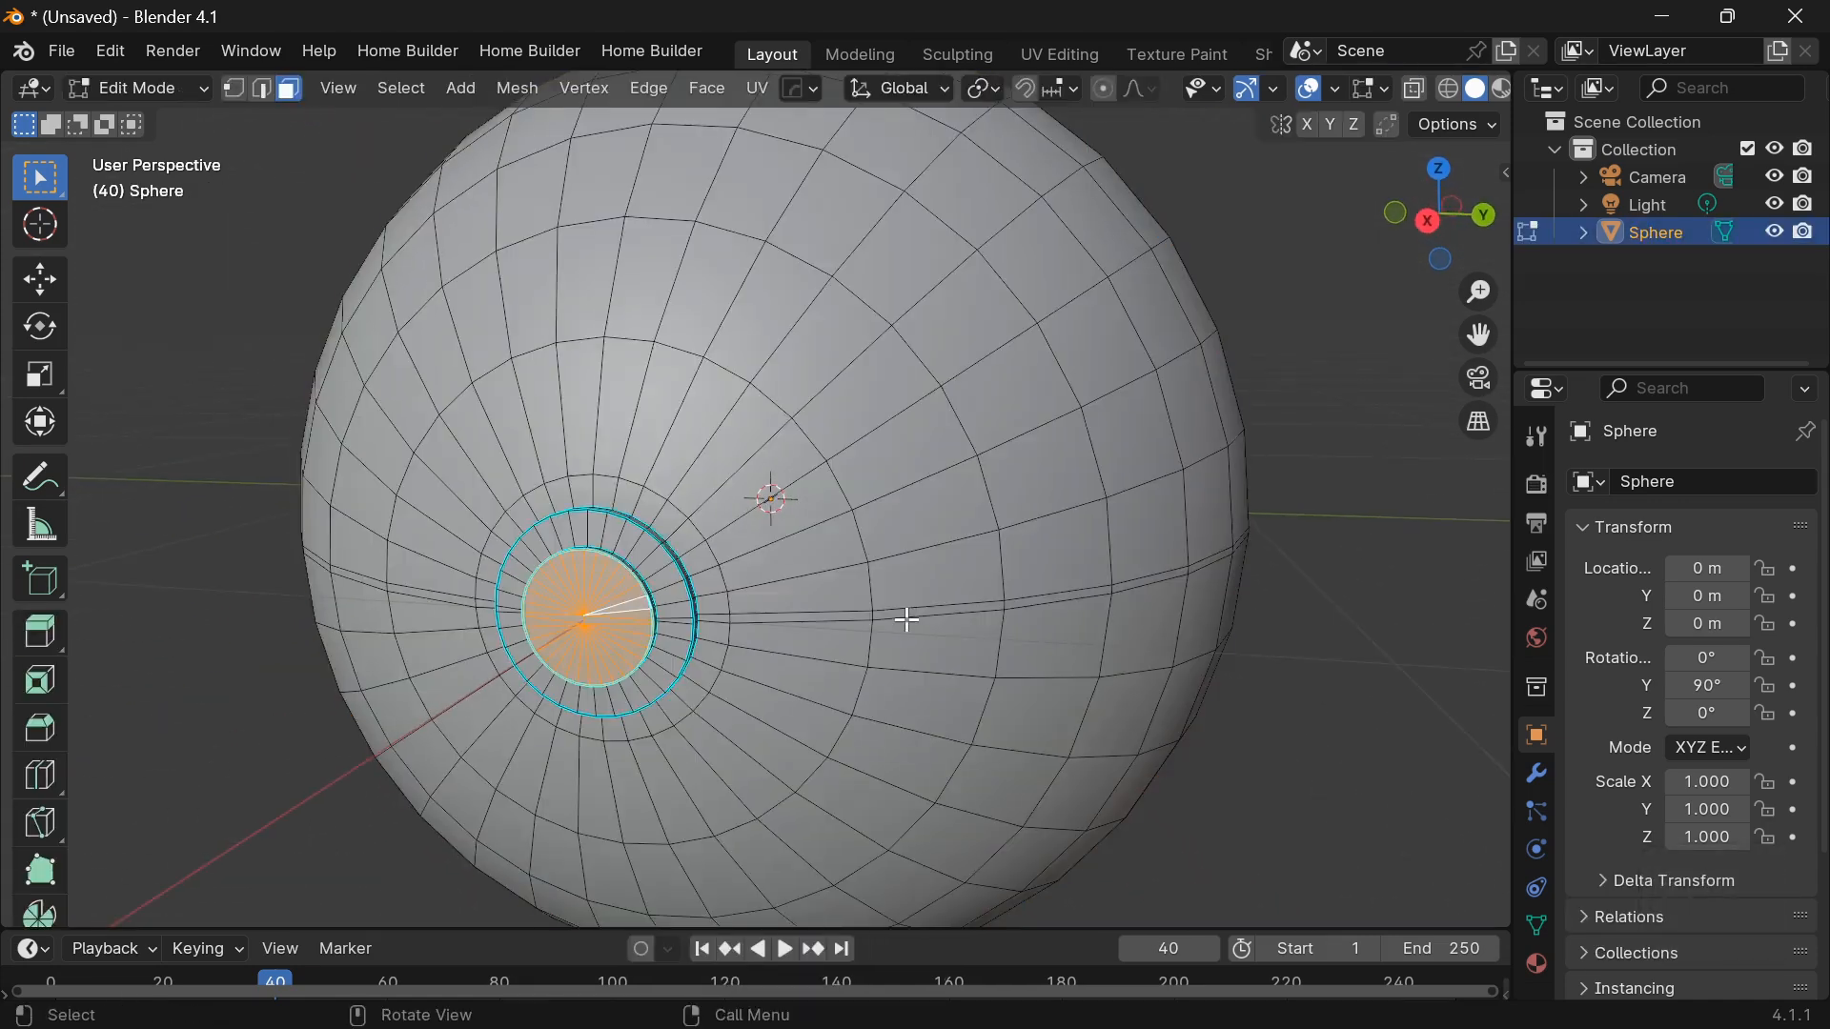
{"action": "left_click", "coordinate": [767, 527], "text": "alt+shift"}
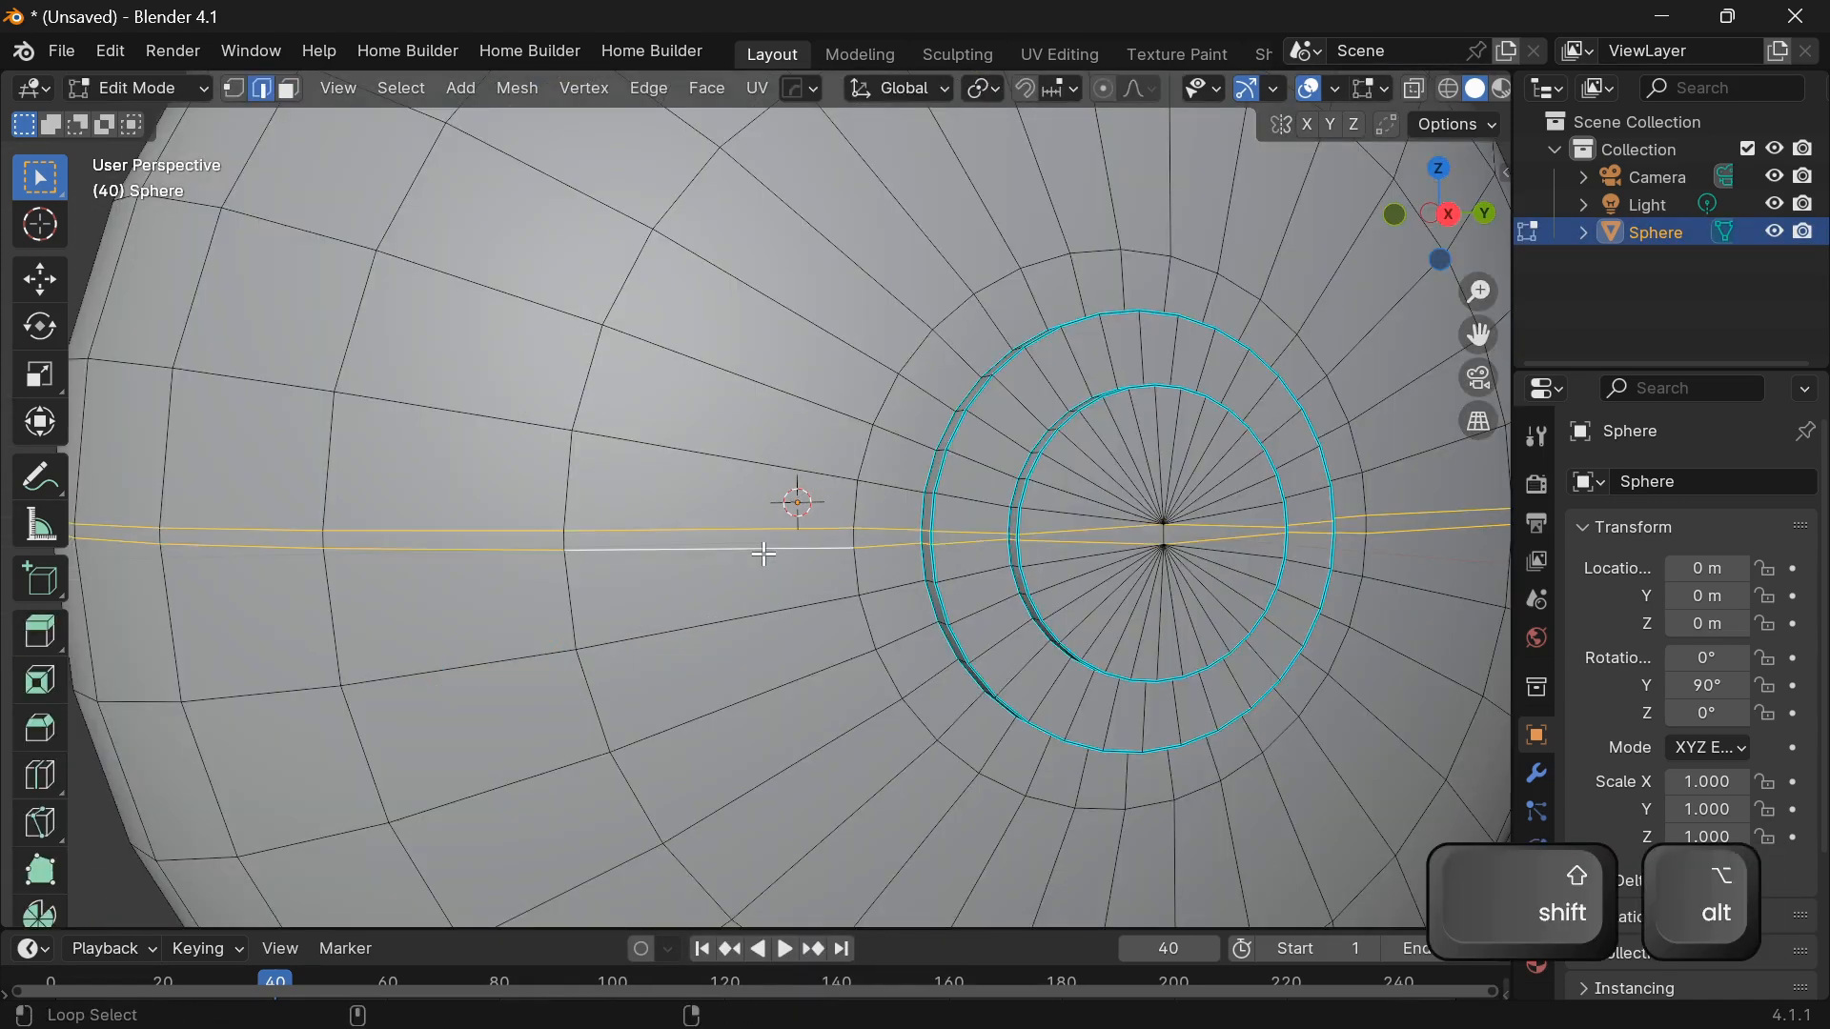
{"action": "middle_click_drag", "start_coordinate": [765, 554], "coordinate": [1069, 651]}
{"action": "key", "text": "s"}
{"action": "key", "text": "z"}
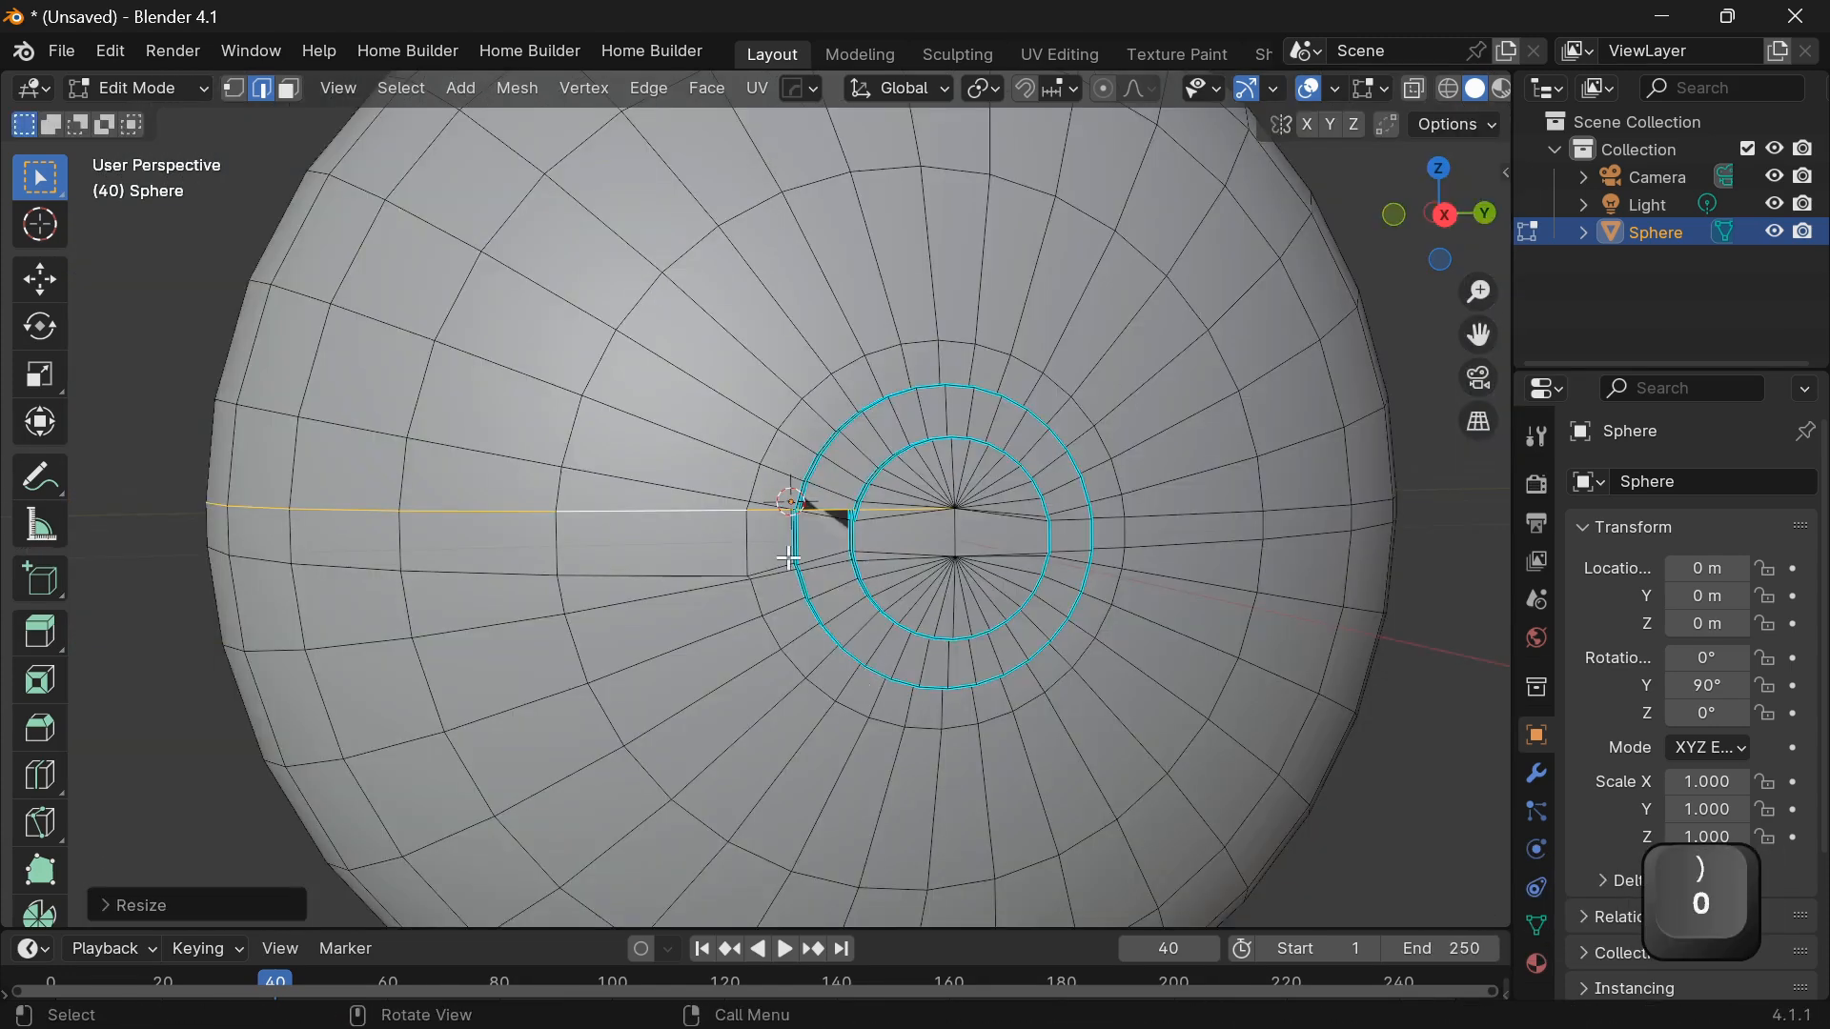
{"action": "scroll", "coordinate": [788, 559], "scroll_direction": "up", "scroll_amount": 2}
{"action": "key", "text": "g"}
{"action": "key", "text": "z"}
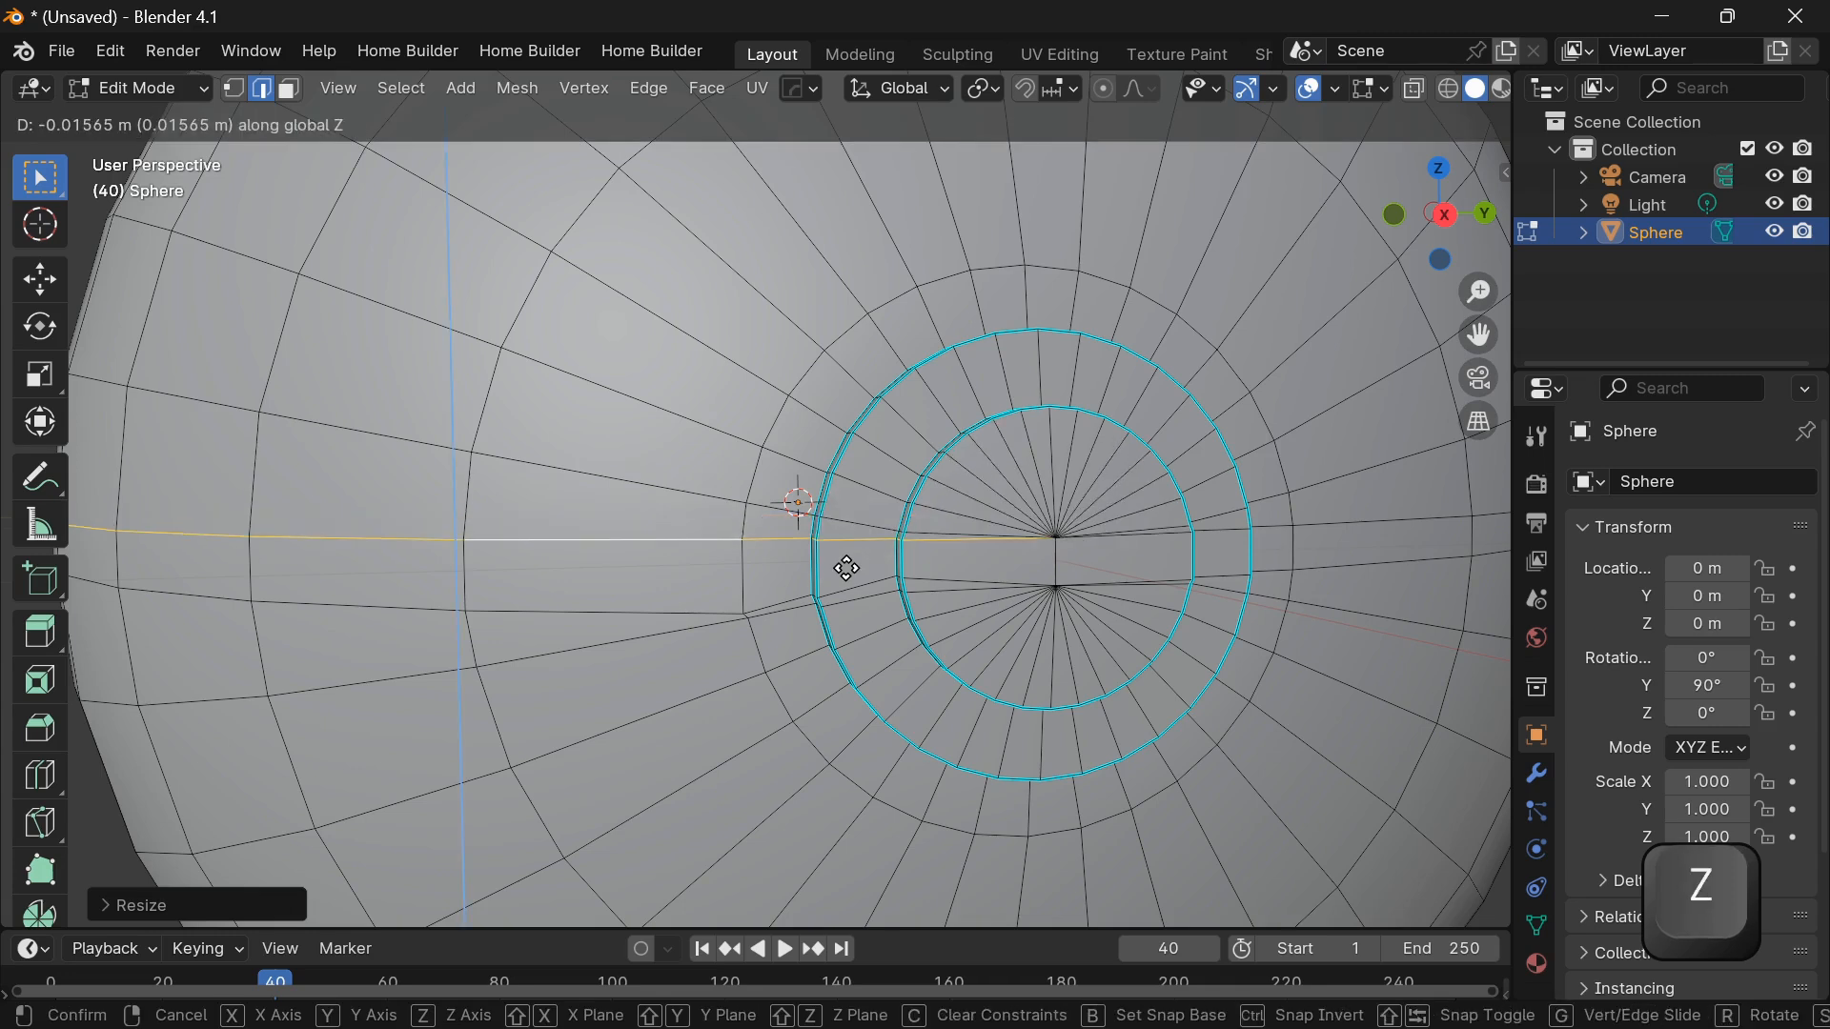
{"action": "left_click", "coordinate": [847, 568]}
Flatten the lower edge loop of the middle seam to zero scale on Z and raise it about 0.017 m.
{"action": "left_click", "coordinate": [721, 604], "text": "alt"}
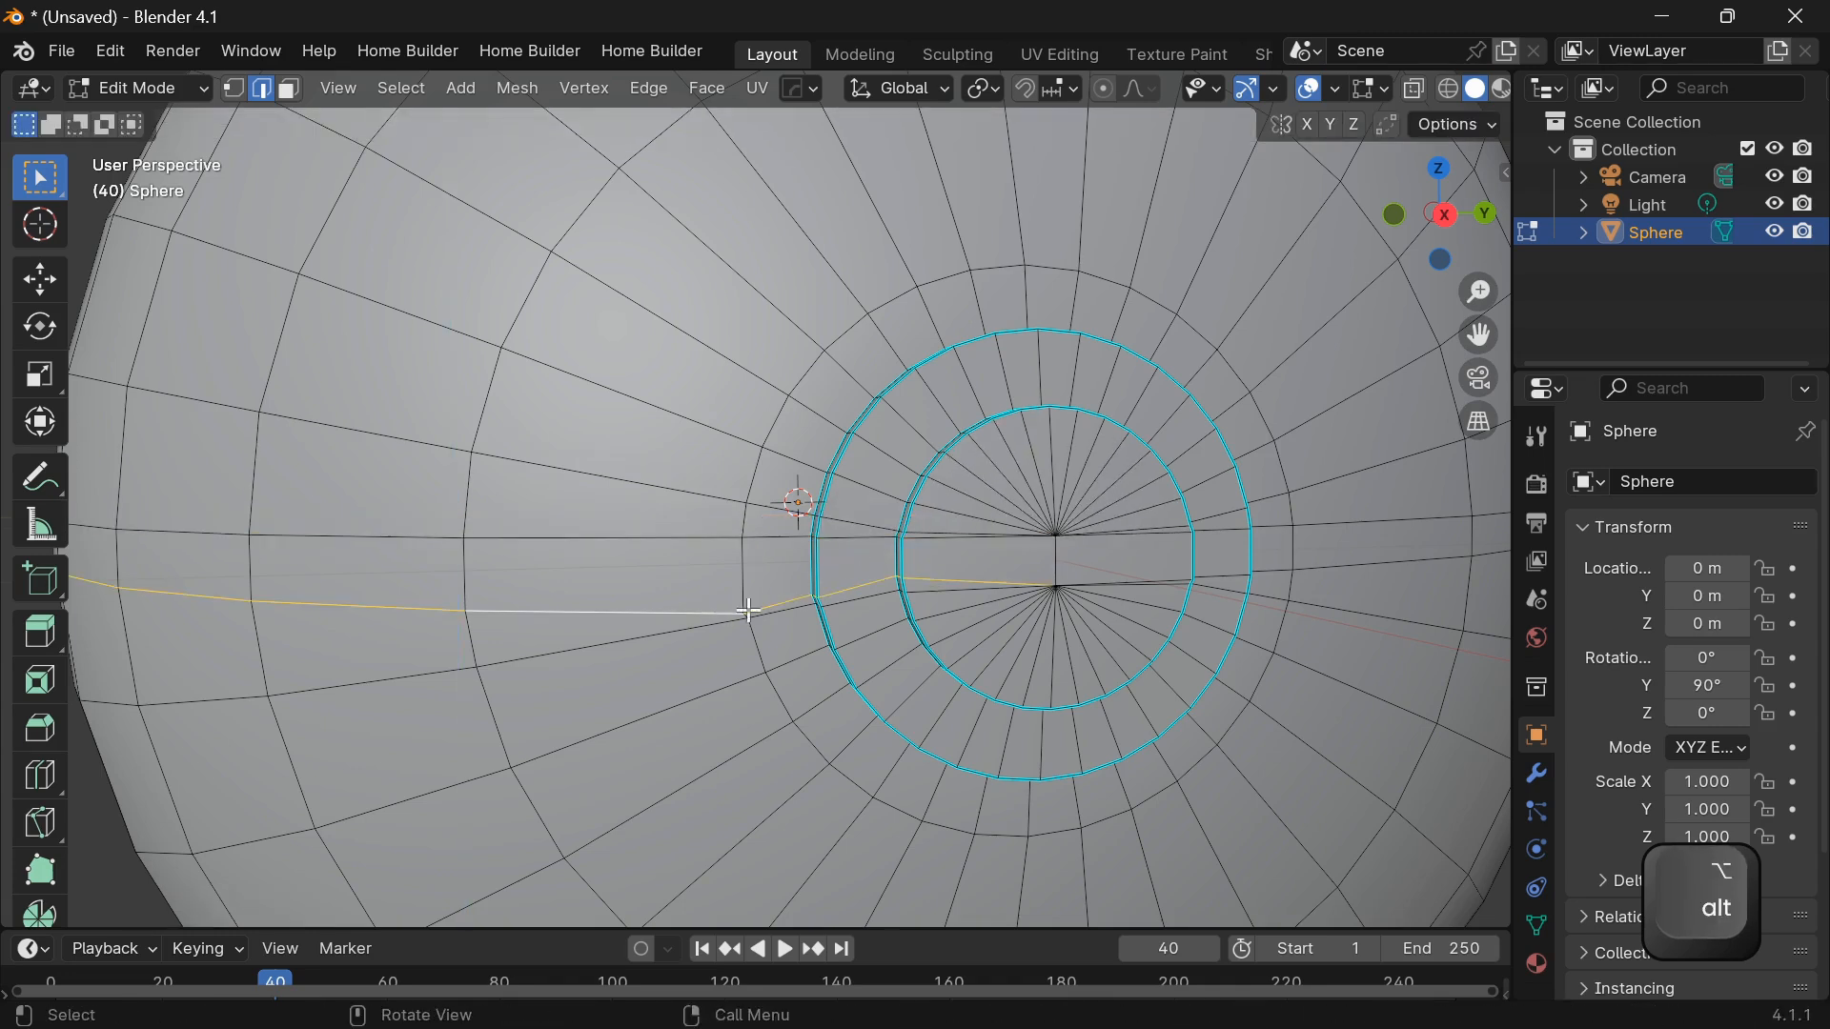
{"action": "key", "text": "s"}
{"action": "key", "text": "z"}
{"action": "left_click", "coordinate": [873, 659]}
{"action": "key", "text": "s"}
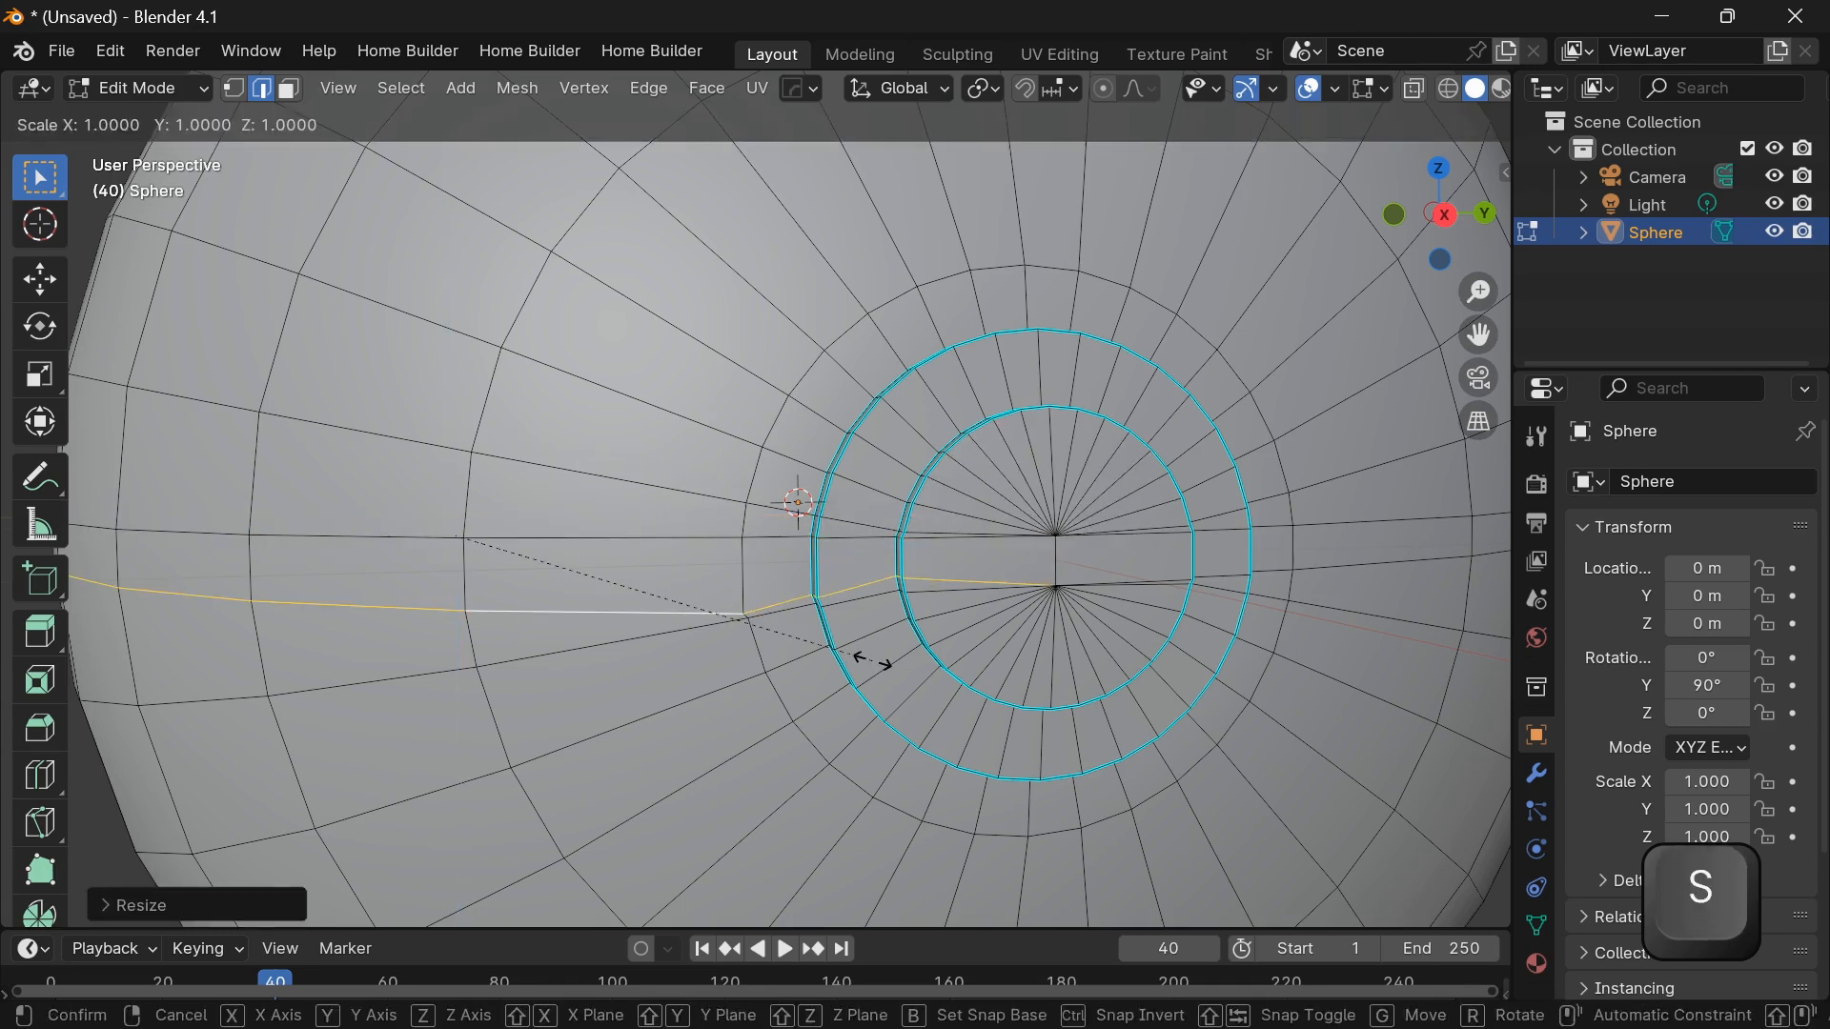
{"action": "key", "text": "z"}
{"action": "key", "text": "0"}
{"action": "left_click", "coordinate": [872, 661]}
{"action": "key", "text": "g"}
{"action": "key", "text": "z"}
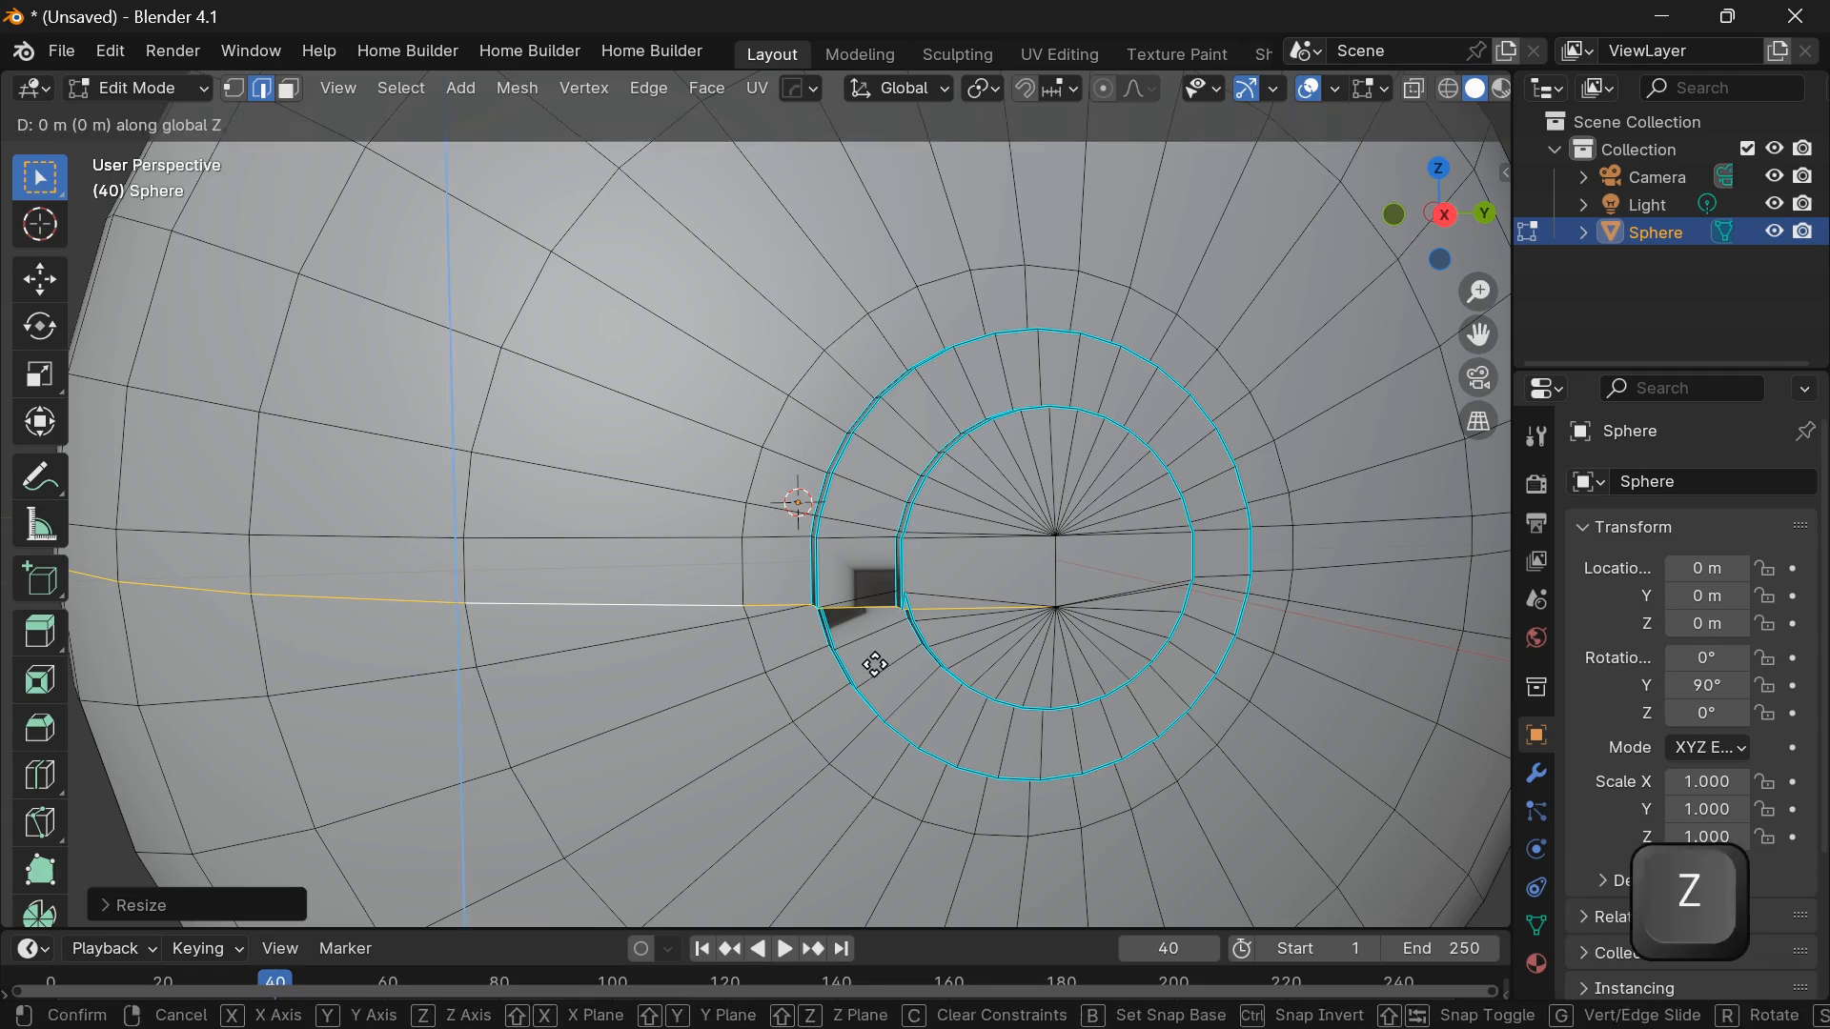
{"action": "key", "text": "z"}
{"action": "key", "text": "z"}
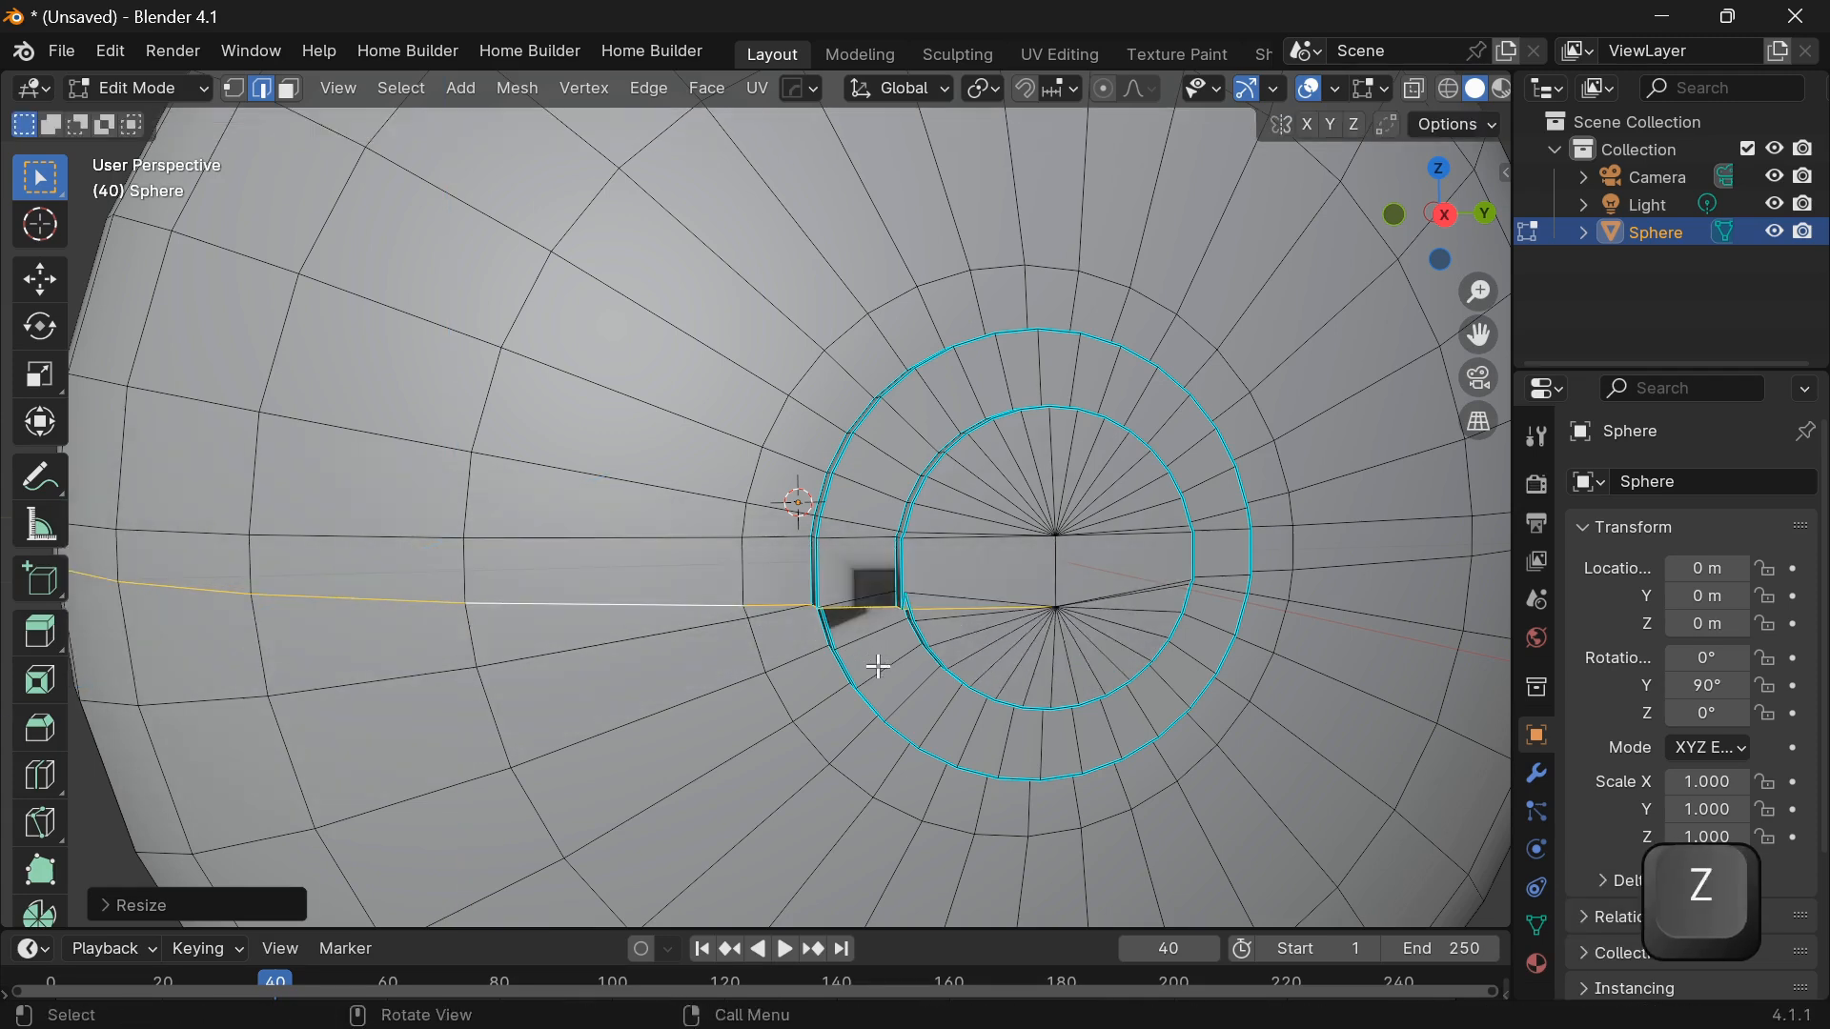
{"action": "key", "text": "z"}
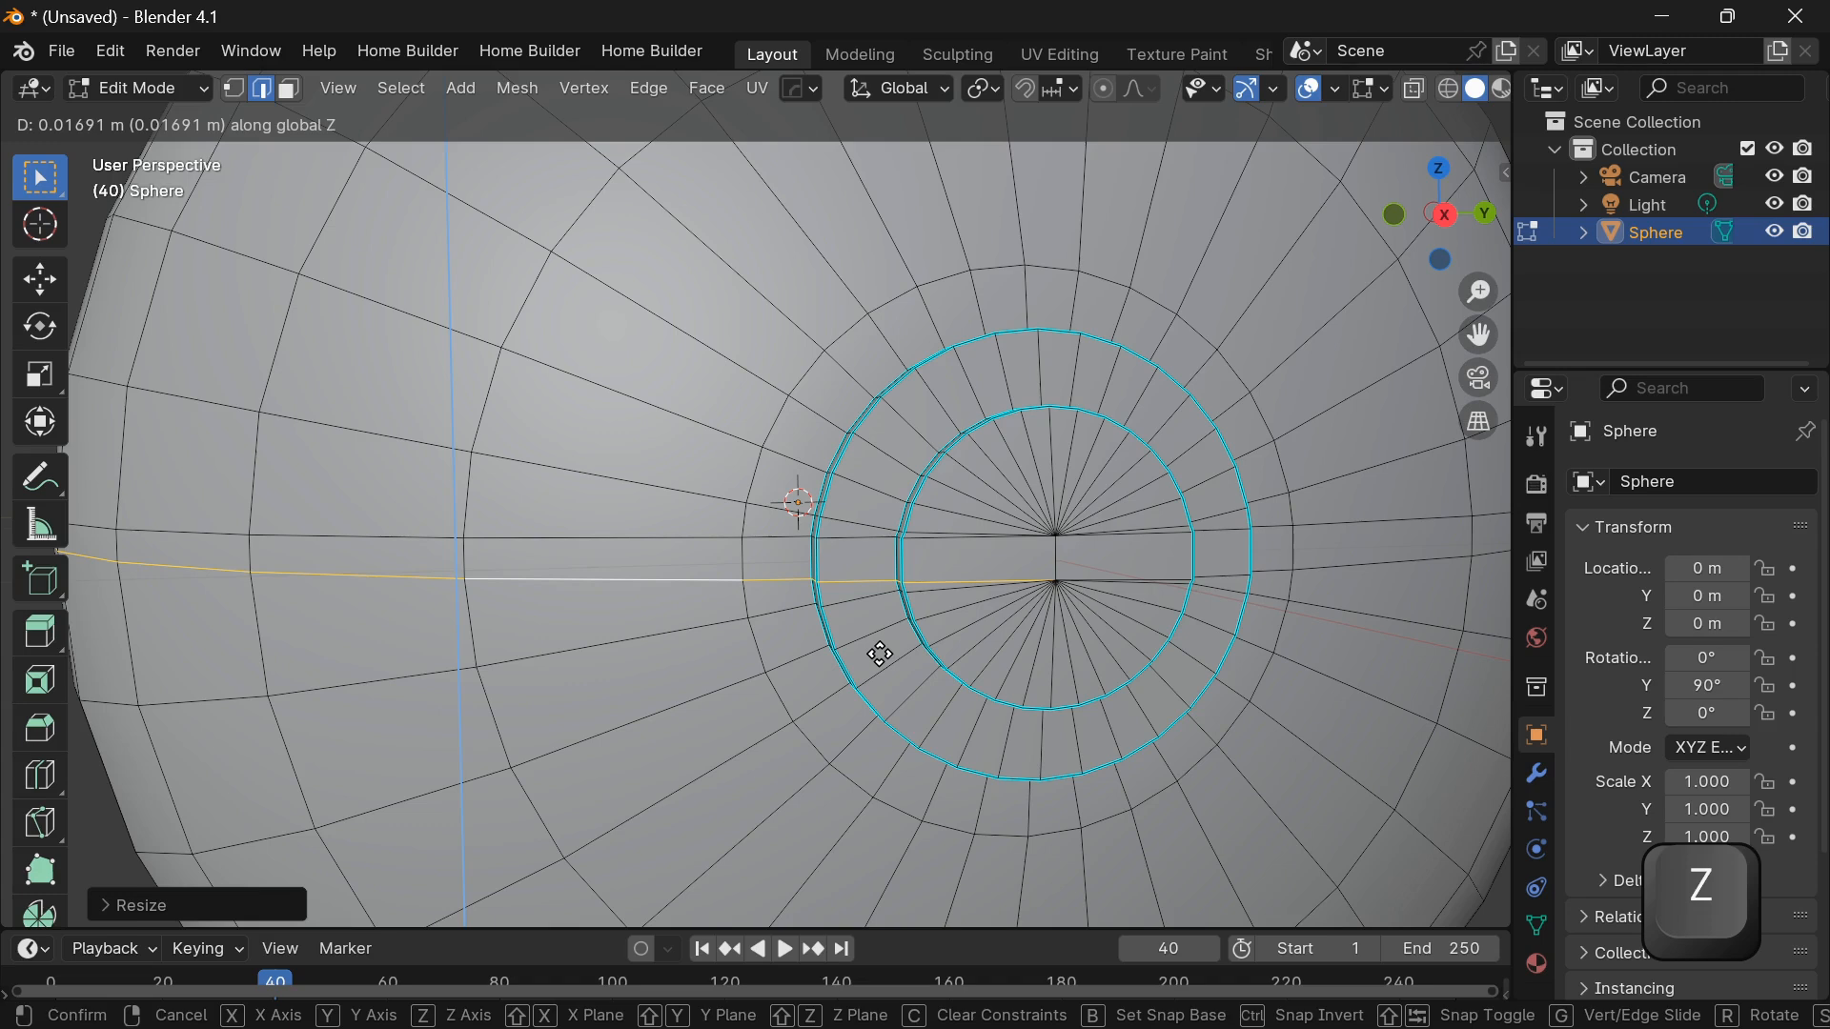
Add a circular loop cut around the outside of the button, with an edge slide of about -0.37.
{"action": "key", "text": "ctrl+r"}
{"action": "left_click", "coordinate": [853, 584]}
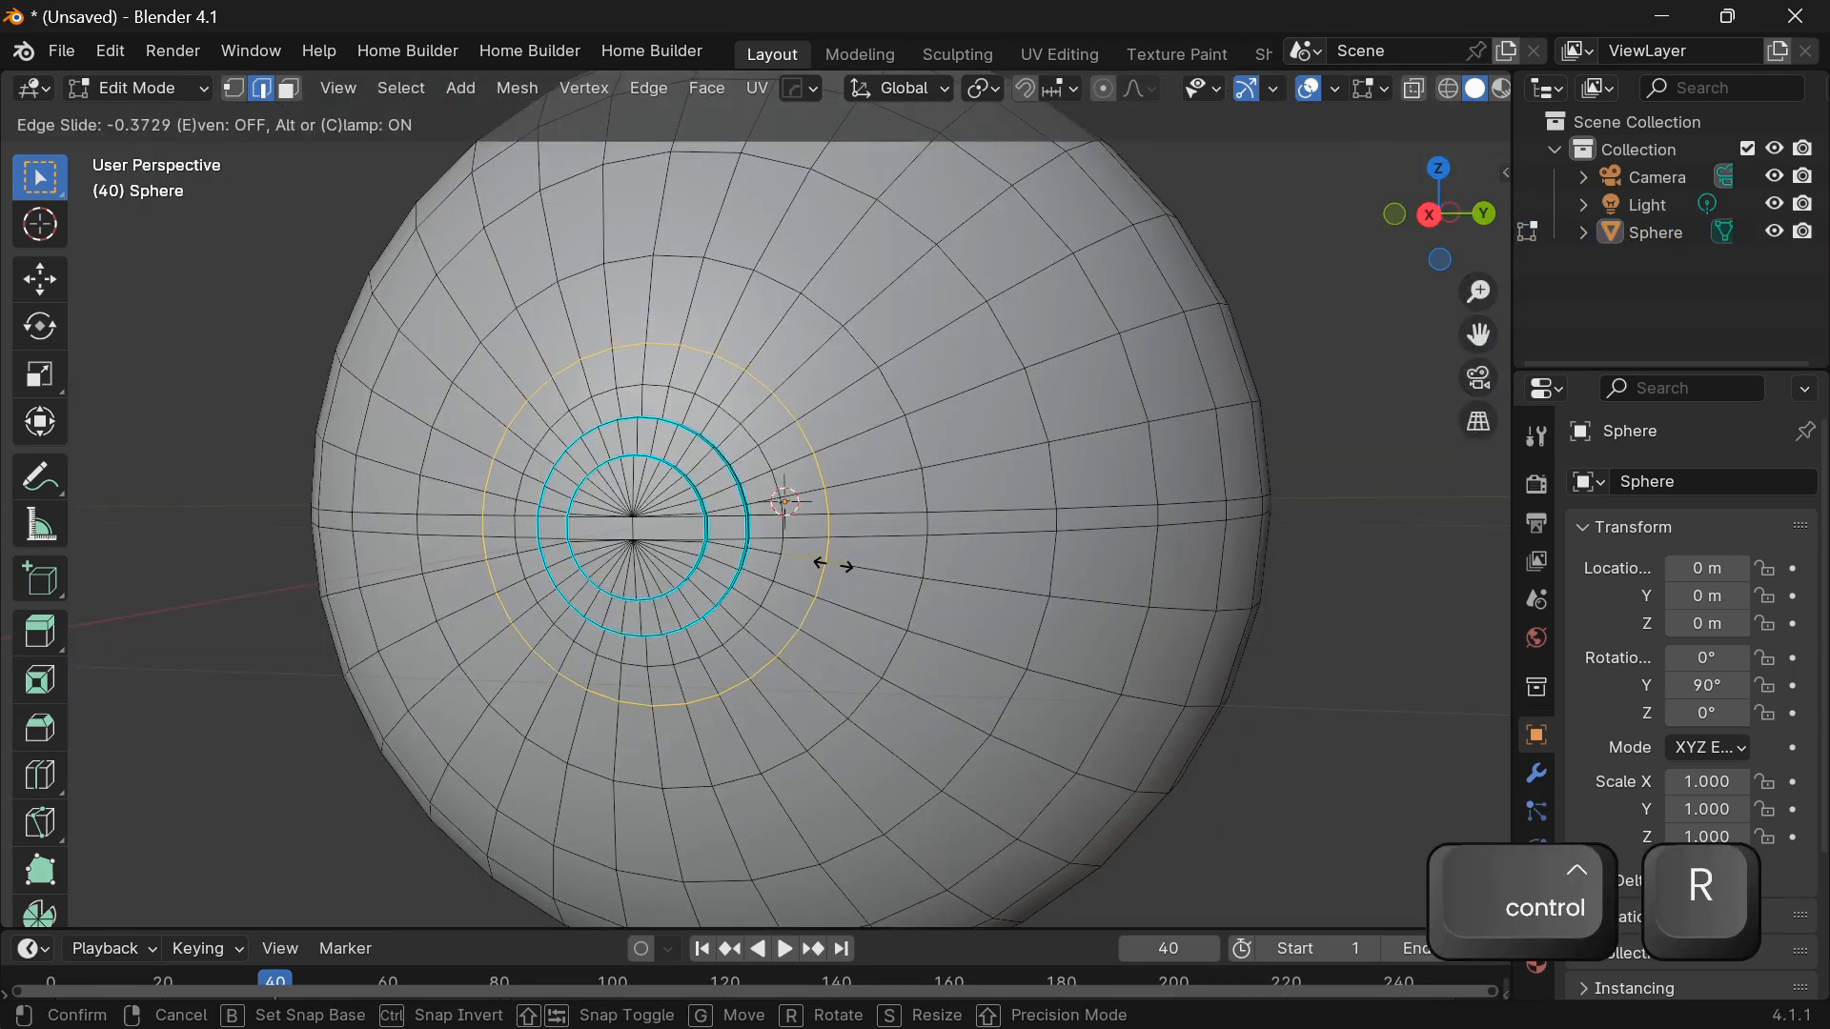
{"action": "left_click", "coordinate": [829, 565]}
{"action": "middle_click_drag", "start_coordinate": [831, 565], "coordinate": [891, 546]}
{"action": "scroll", "coordinate": [888, 568], "scroll_direction": "up", "scroll_amount": 2}
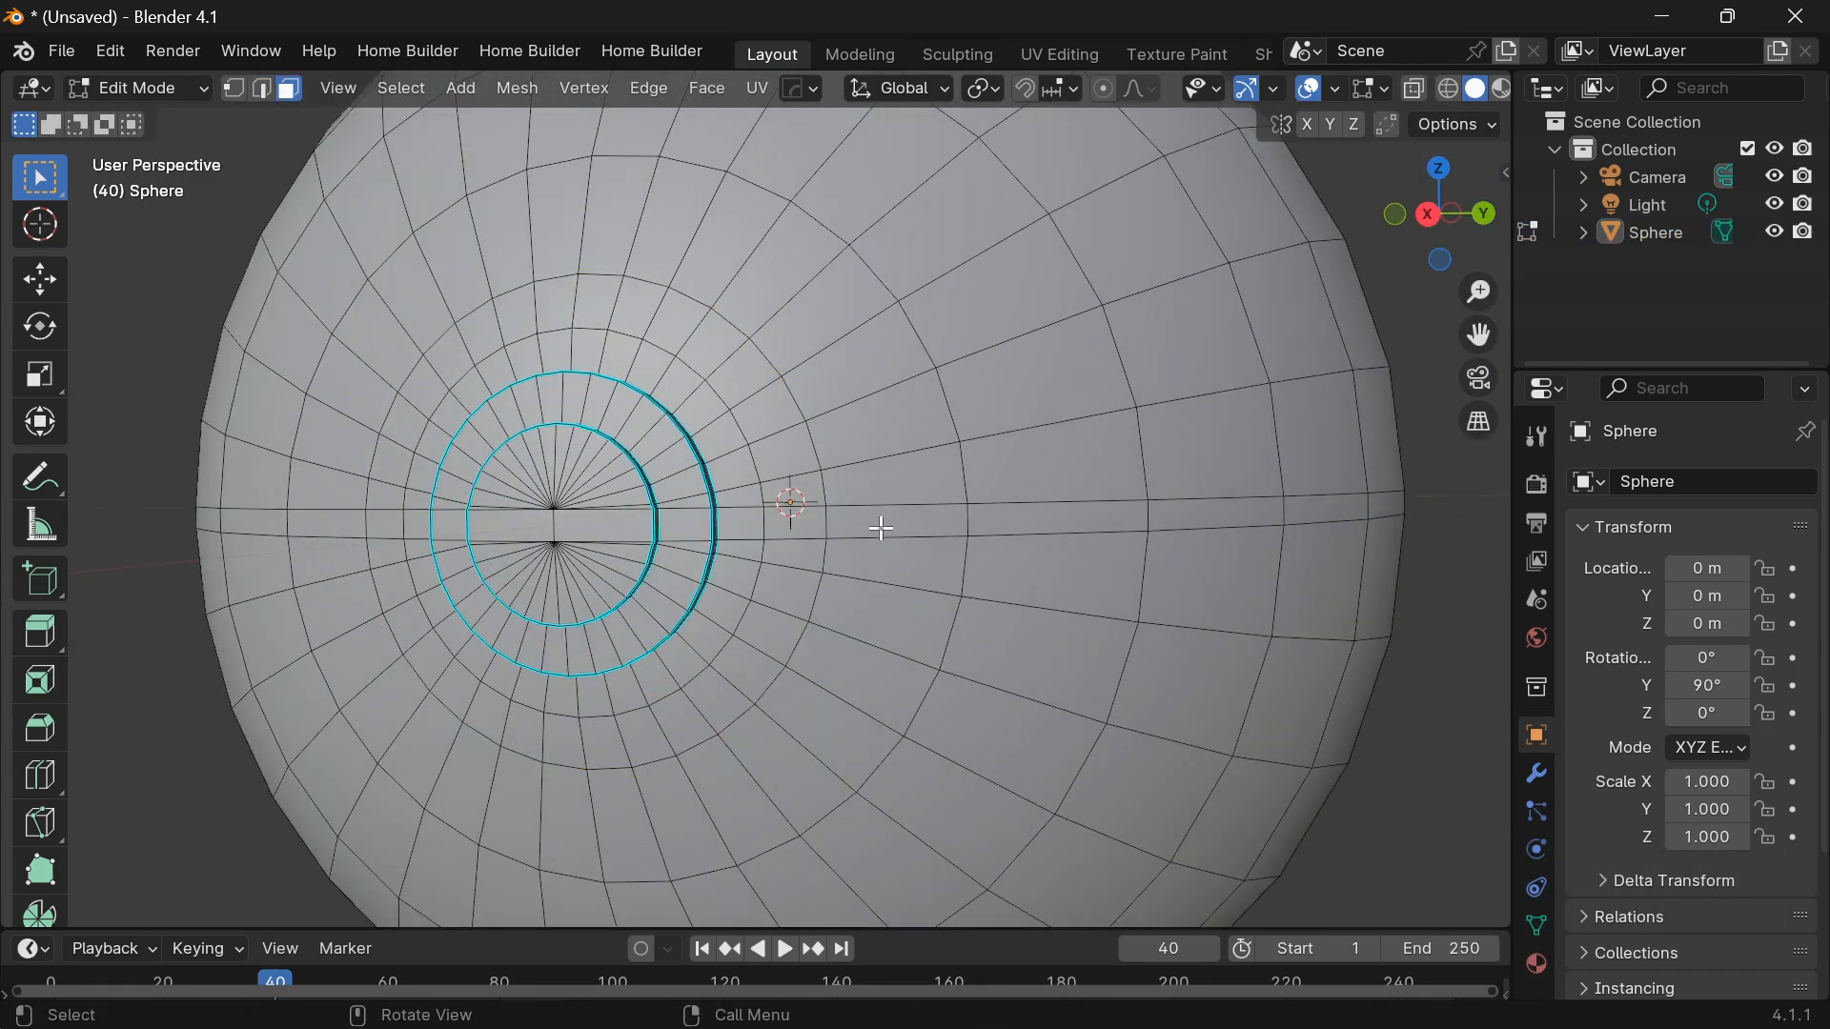
Shrink the face ring around the button and the seam band around the sphere inward about 0.011 m, and inset those faces.
{"action": "key", "text": "3"}
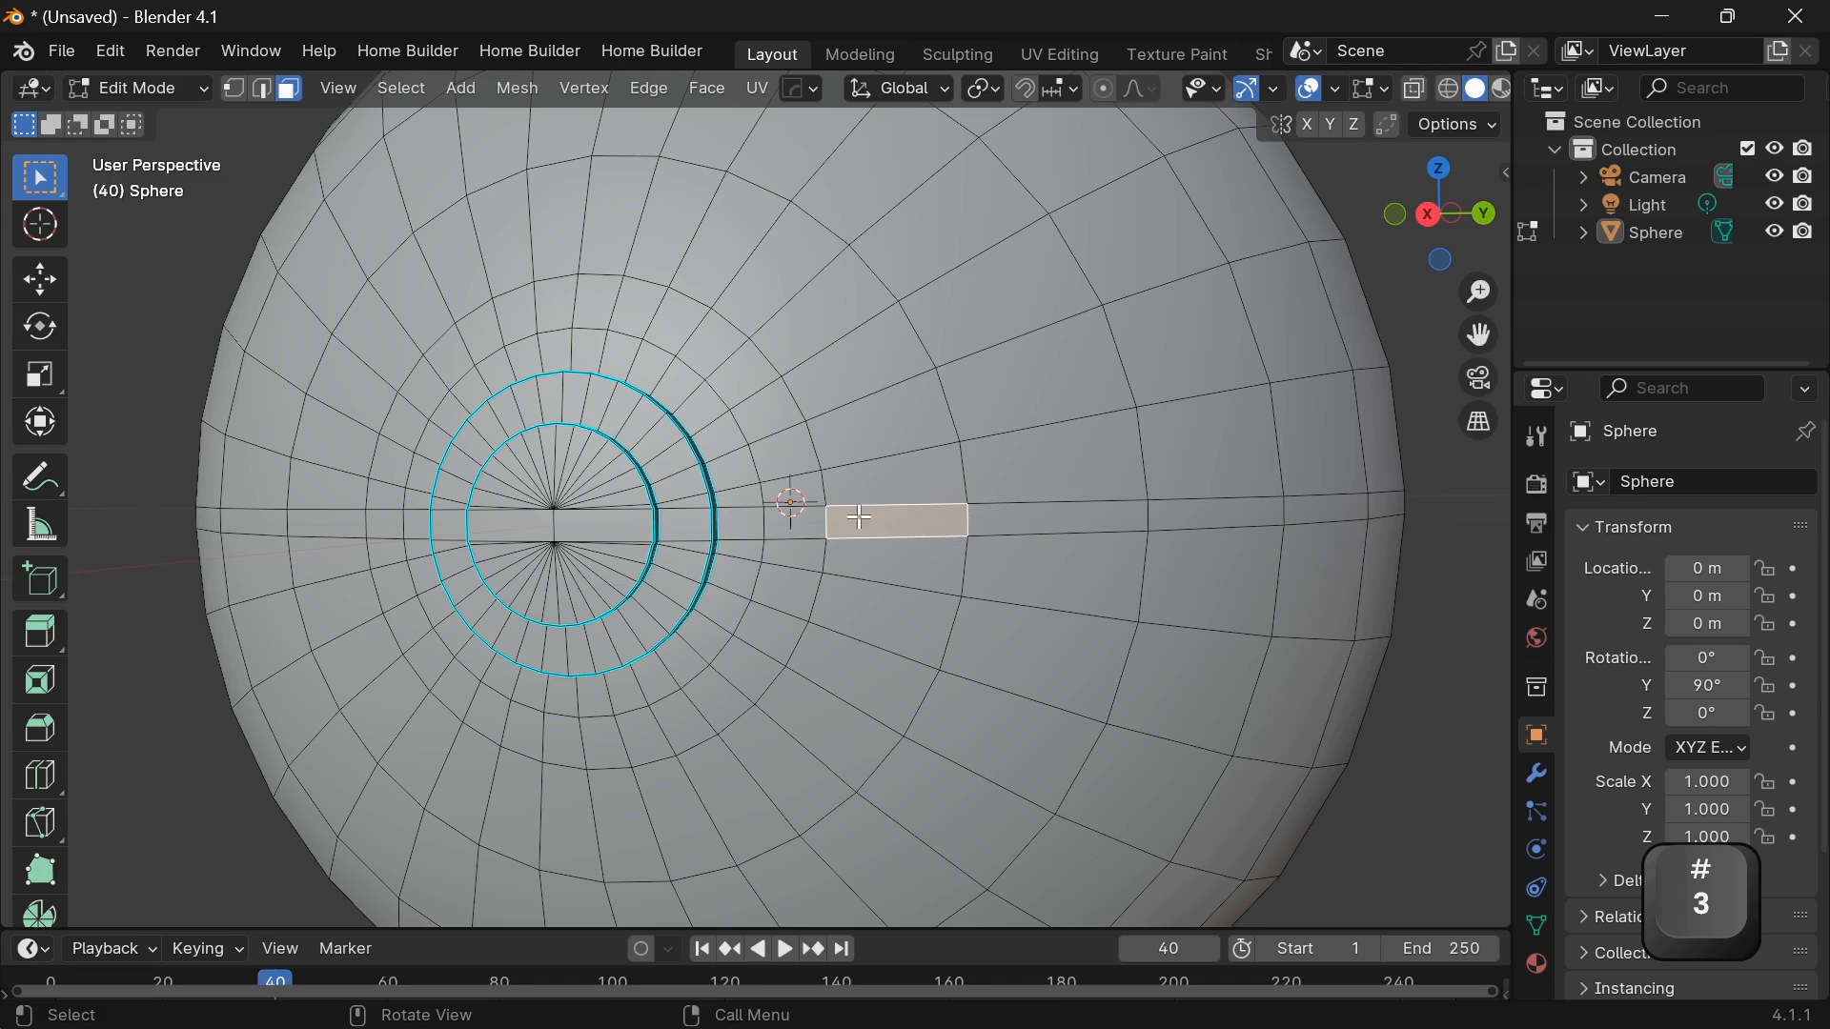
{"action": "left_click", "coordinate": [752, 511], "text": "alt+shift"}
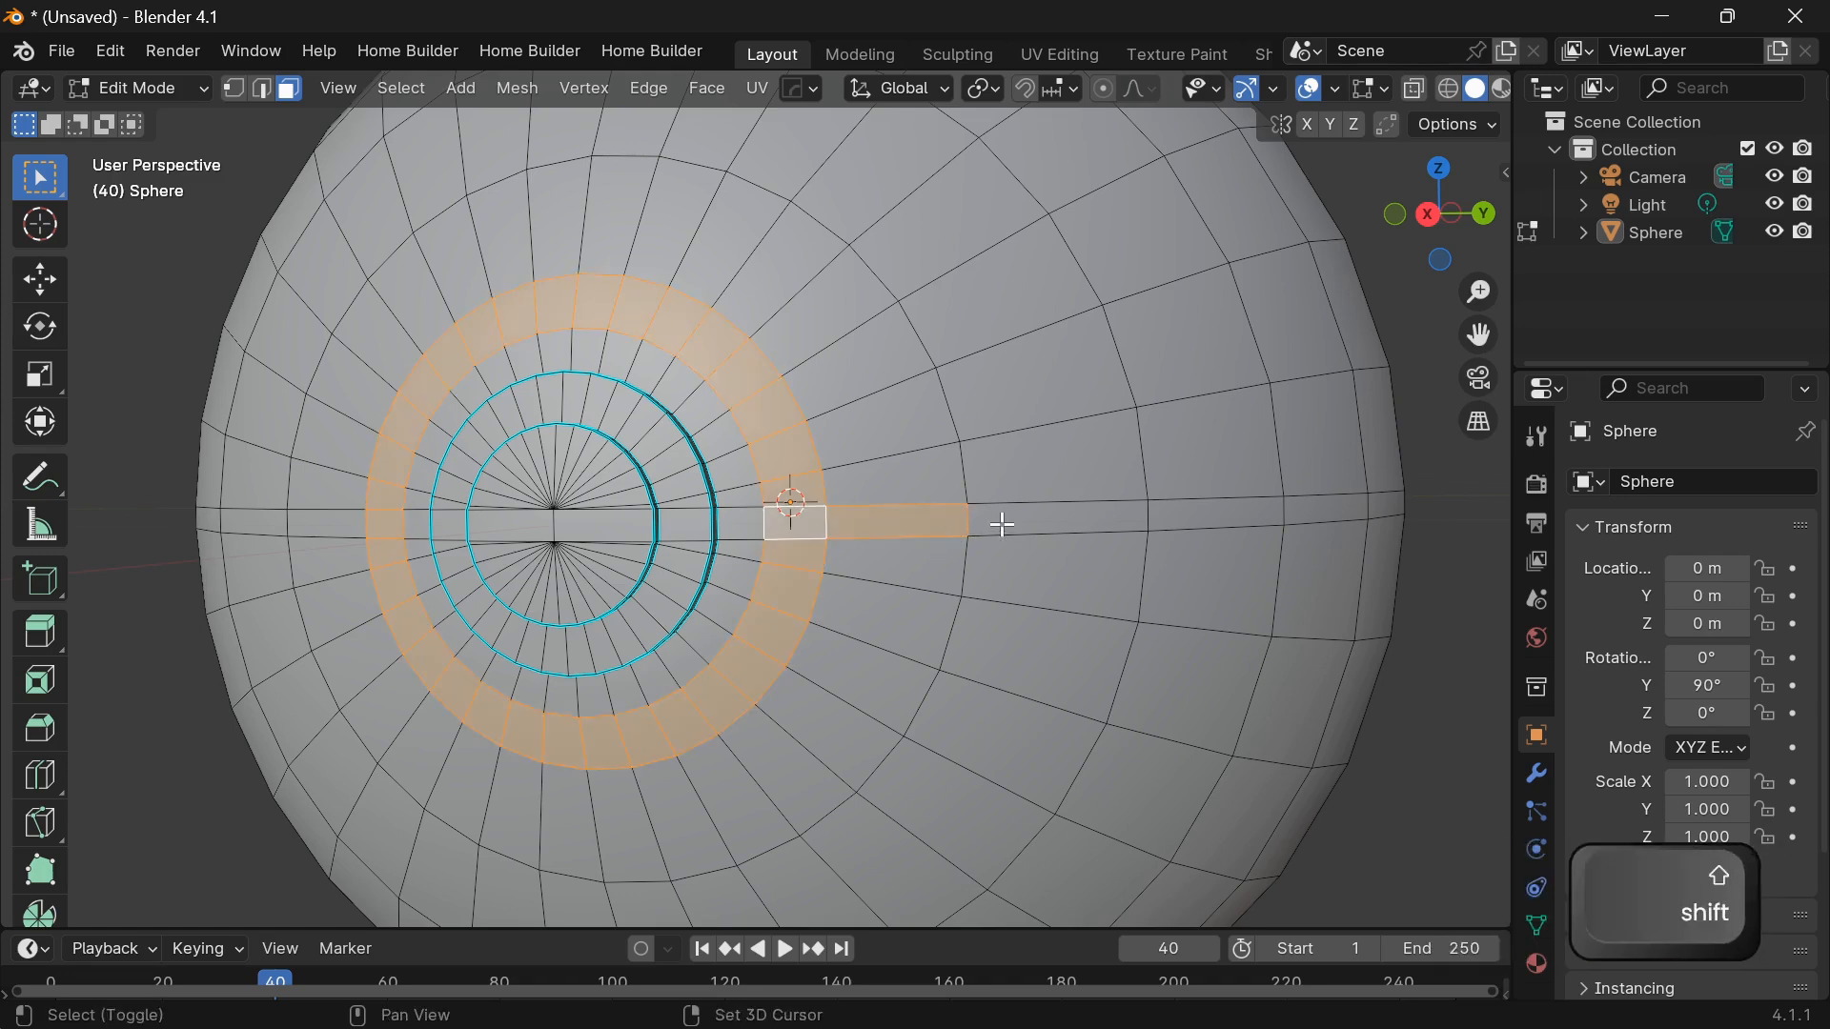
{"action": "left_click", "coordinate": [1083, 522], "text": "shift"}
{"action": "middle_click_drag", "start_coordinate": [1086, 521], "coordinate": [756, 513]}
{"action": "scroll", "coordinate": [970, 498], "scroll_direction": "down", "scroll_amount": 2}
{"action": "left_click", "coordinate": [1006, 507], "text": "ctrl"}
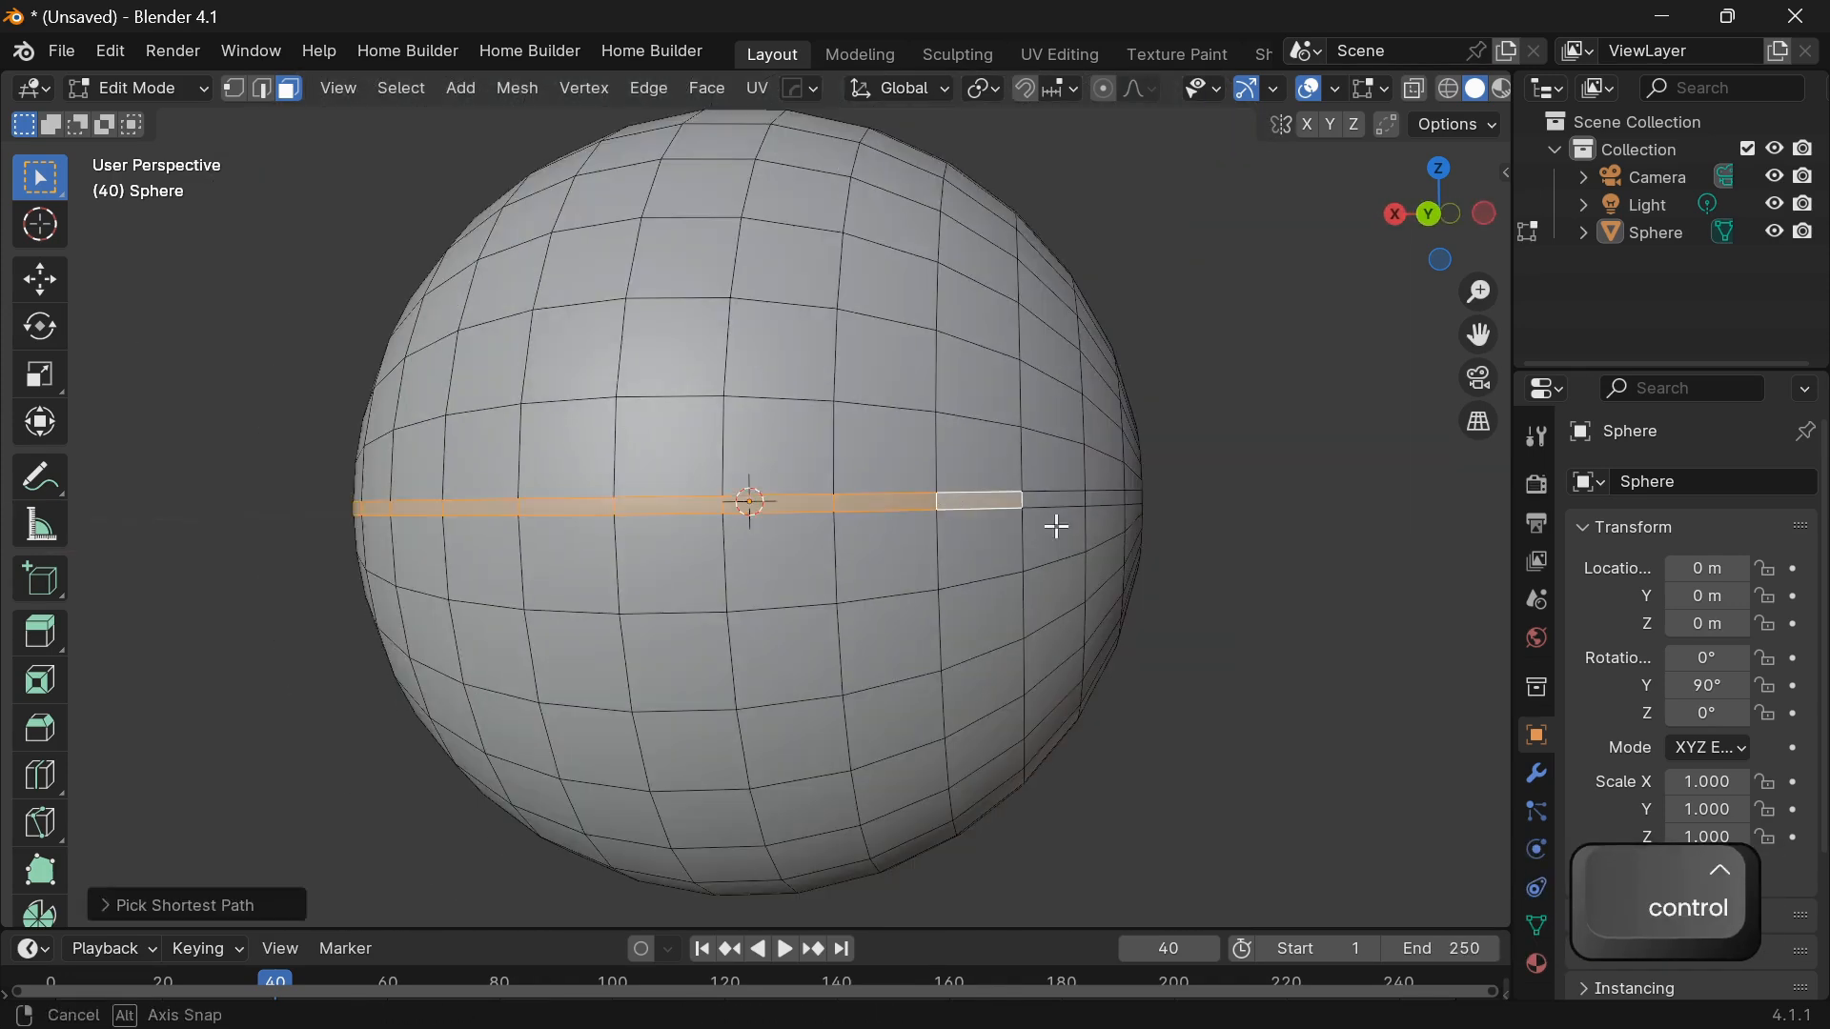
{"action": "middle_click_drag", "start_coordinate": [1055, 524], "coordinate": [759, 518]}
{"action": "left_click", "coordinate": [773, 463], "text": "ctrl"}
{"action": "mouse_move", "coordinate": [1024, 524]}
{"action": "middle_mouse_down"}
{"action": "mouse_move", "coordinate": [749, 520]}
{"action": "mouse_move", "coordinate": [1010, 556]}
{"action": "middle_mouse_up"}
{"action": "left_click", "coordinate": [957, 453], "text": "ctrl"}
{"action": "middle_click_drag", "start_coordinate": [1258, 559], "coordinate": [839, 496]}
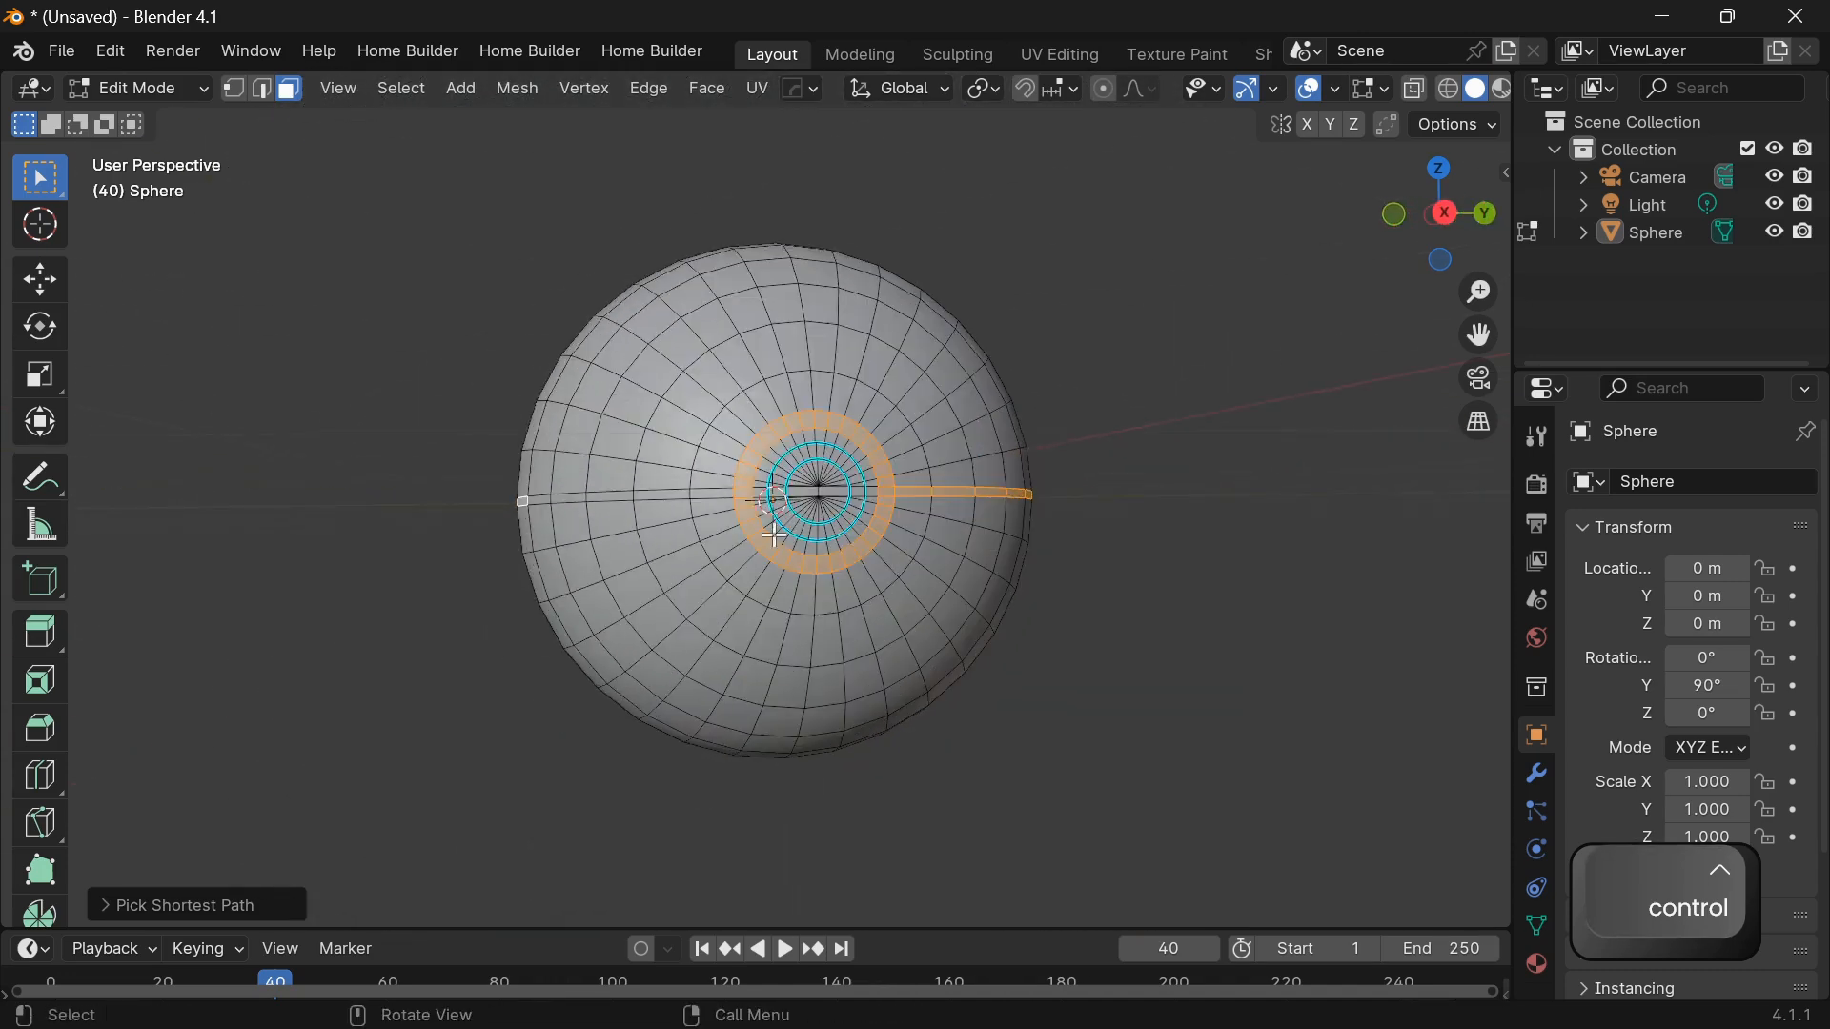
{"action": "scroll", "coordinate": [661, 503], "scroll_direction": "up", "scroll_amount": 2}
{"action": "left_click", "coordinate": [657, 486], "text": "ctrl"}
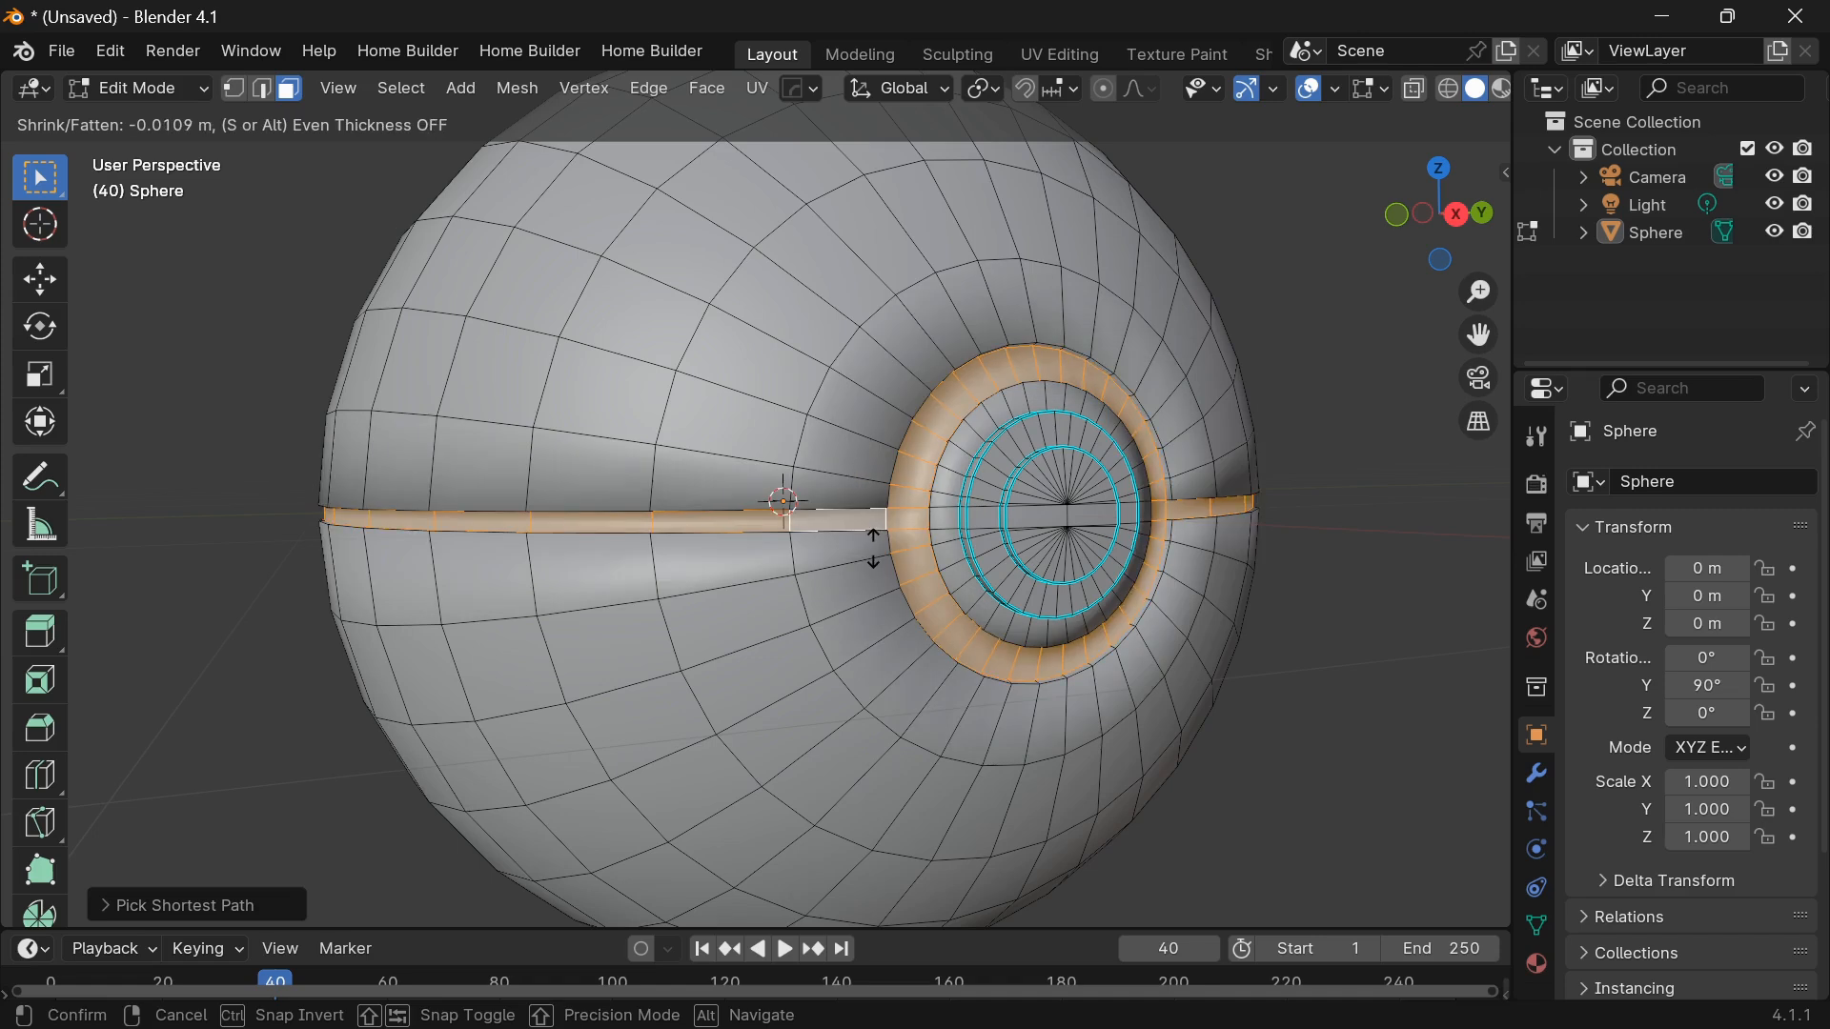
{"action": "left_click", "coordinate": [873, 549]}
{"action": "key", "text": "i"}
{"action": "left_click", "coordinate": [978, 608]}
{"action": "key", "text": "Tab"}
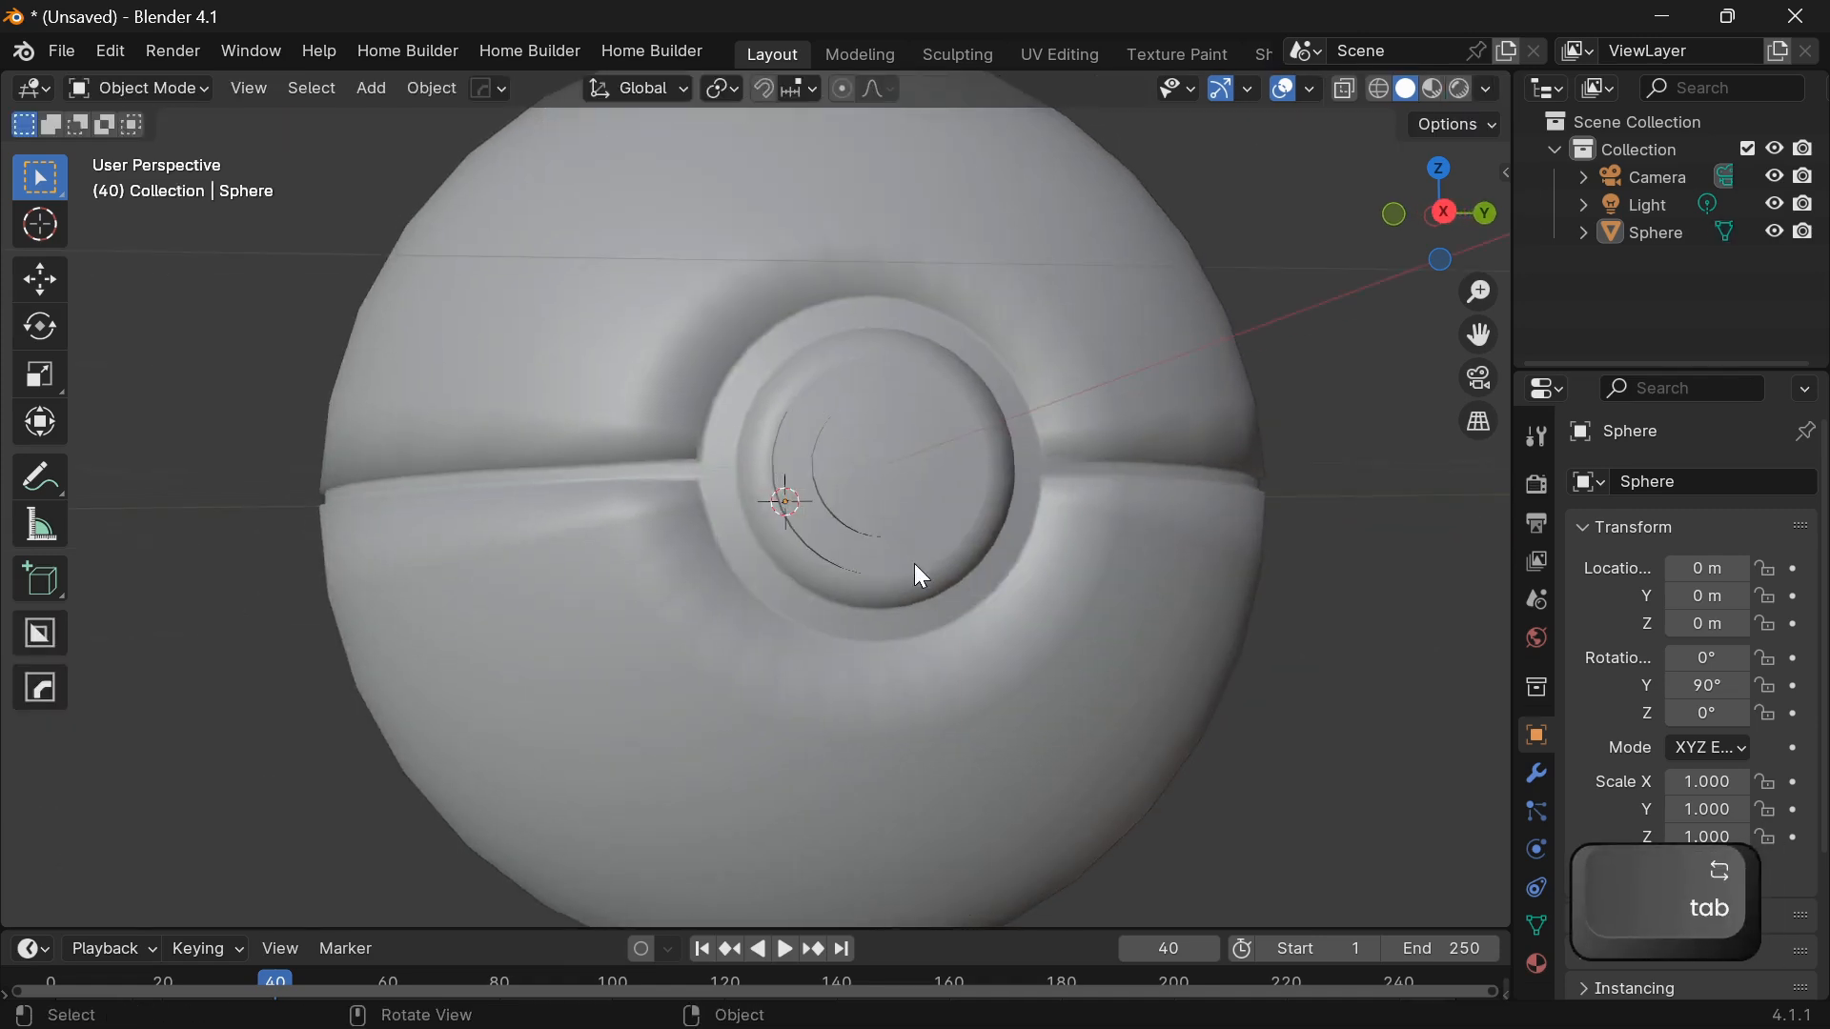
Apply Shade Smooth by Angle to the grooved sphere in Object Mode and deselect it.
{"action": "left_click", "coordinate": [947, 523]}
{"action": "right_click", "coordinate": [947, 524]}
{"action": "left_click", "coordinate": [943, 511]}
{"action": "scroll", "coordinate": [1256, 534], "scroll_direction": "down", "scroll_amount": 2}
{"action": "left_click", "coordinate": [1204, 564]}
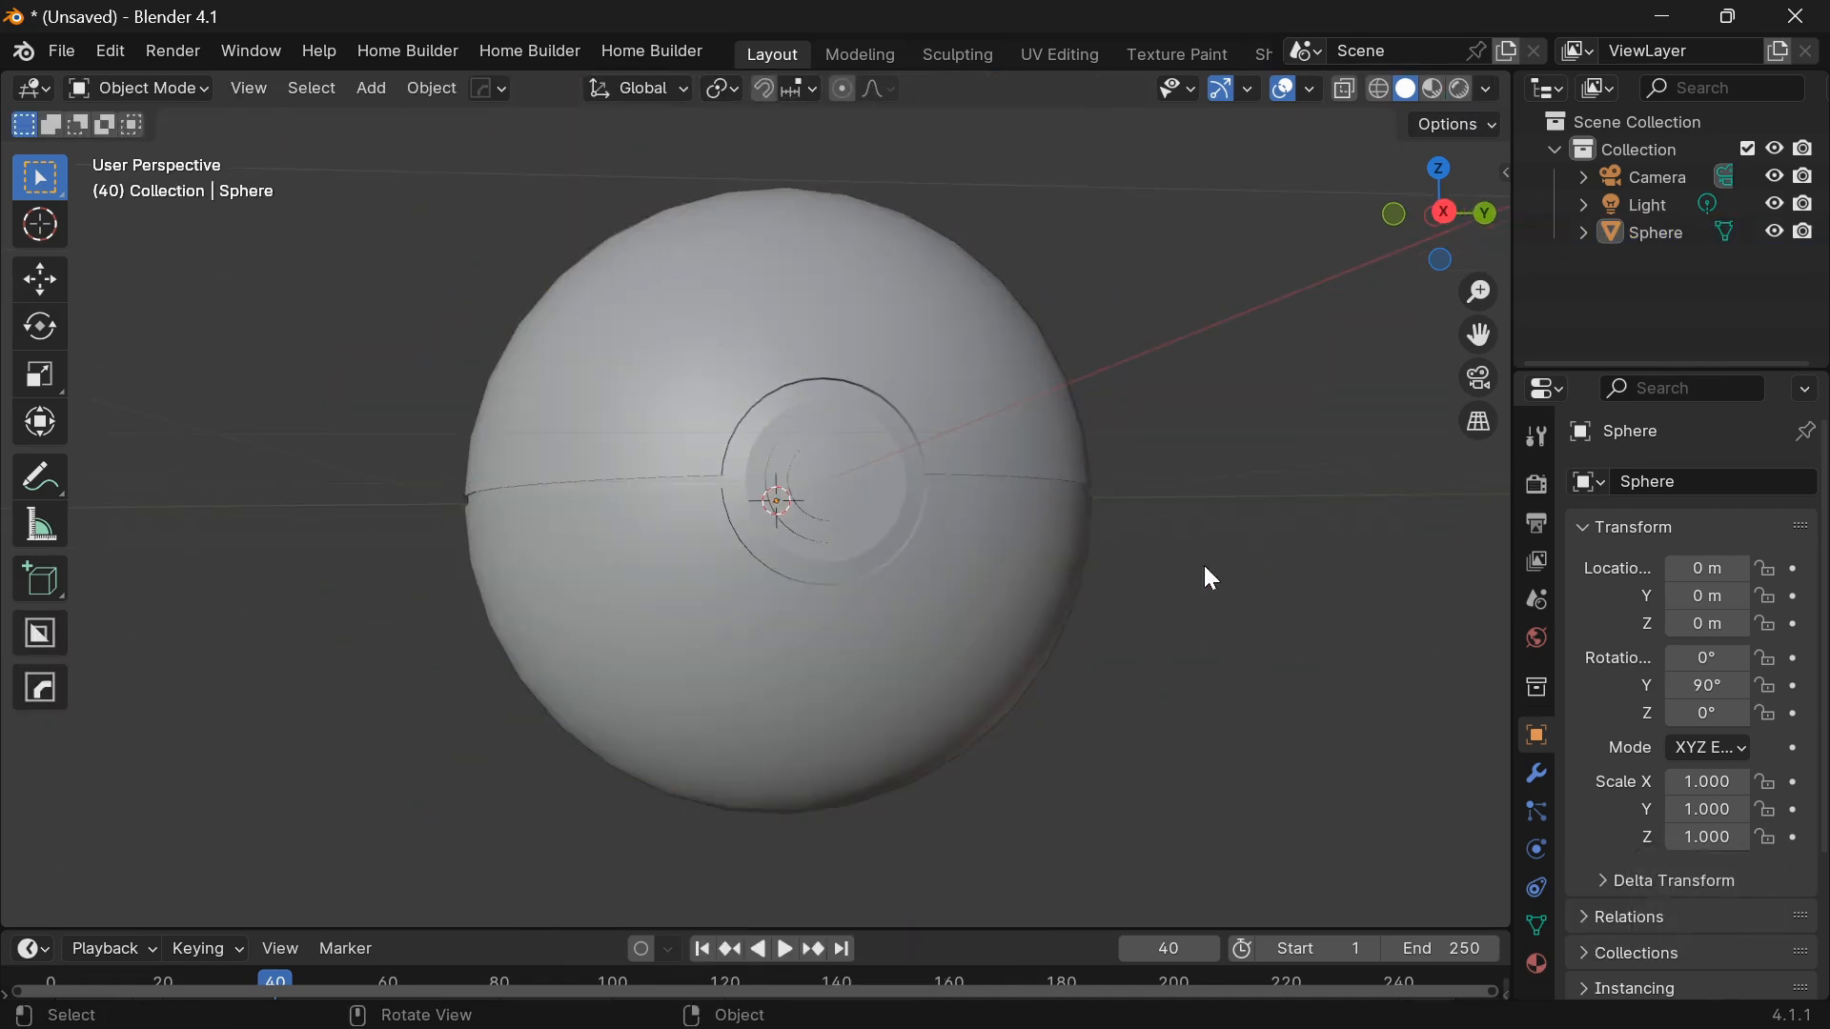
{"action": "scroll", "coordinate": [992, 616], "scroll_direction": "up", "scroll_amount": 3}
{"action": "middle_click_drag", "start_coordinate": [1204, 564], "coordinate": [1043, 571]}
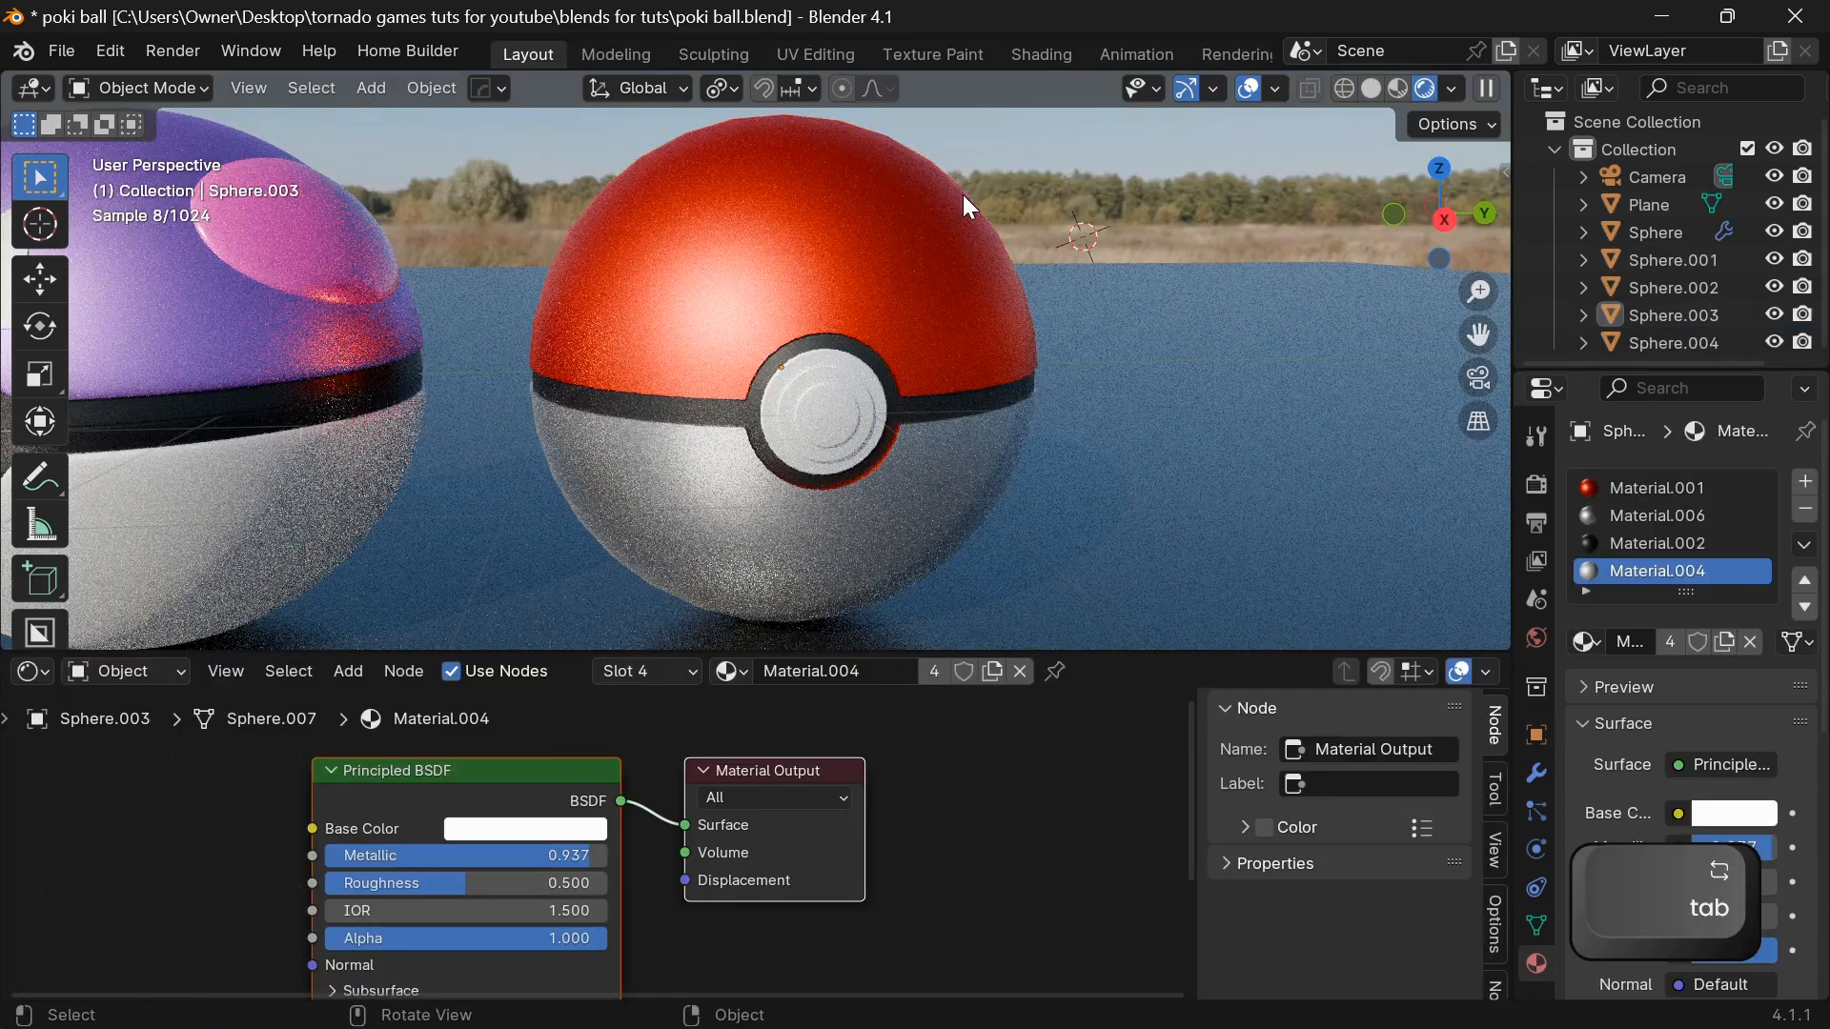
Switch to the poki ball file and inspect the rendered row of finished Poké Balls.
{"action": "middle_click_drag", "start_coordinate": [968, 197], "coordinate": [816, 305]}
{"action": "scroll", "coordinate": [959, 294], "scroll_direction": "down", "scroll_amount": 5}
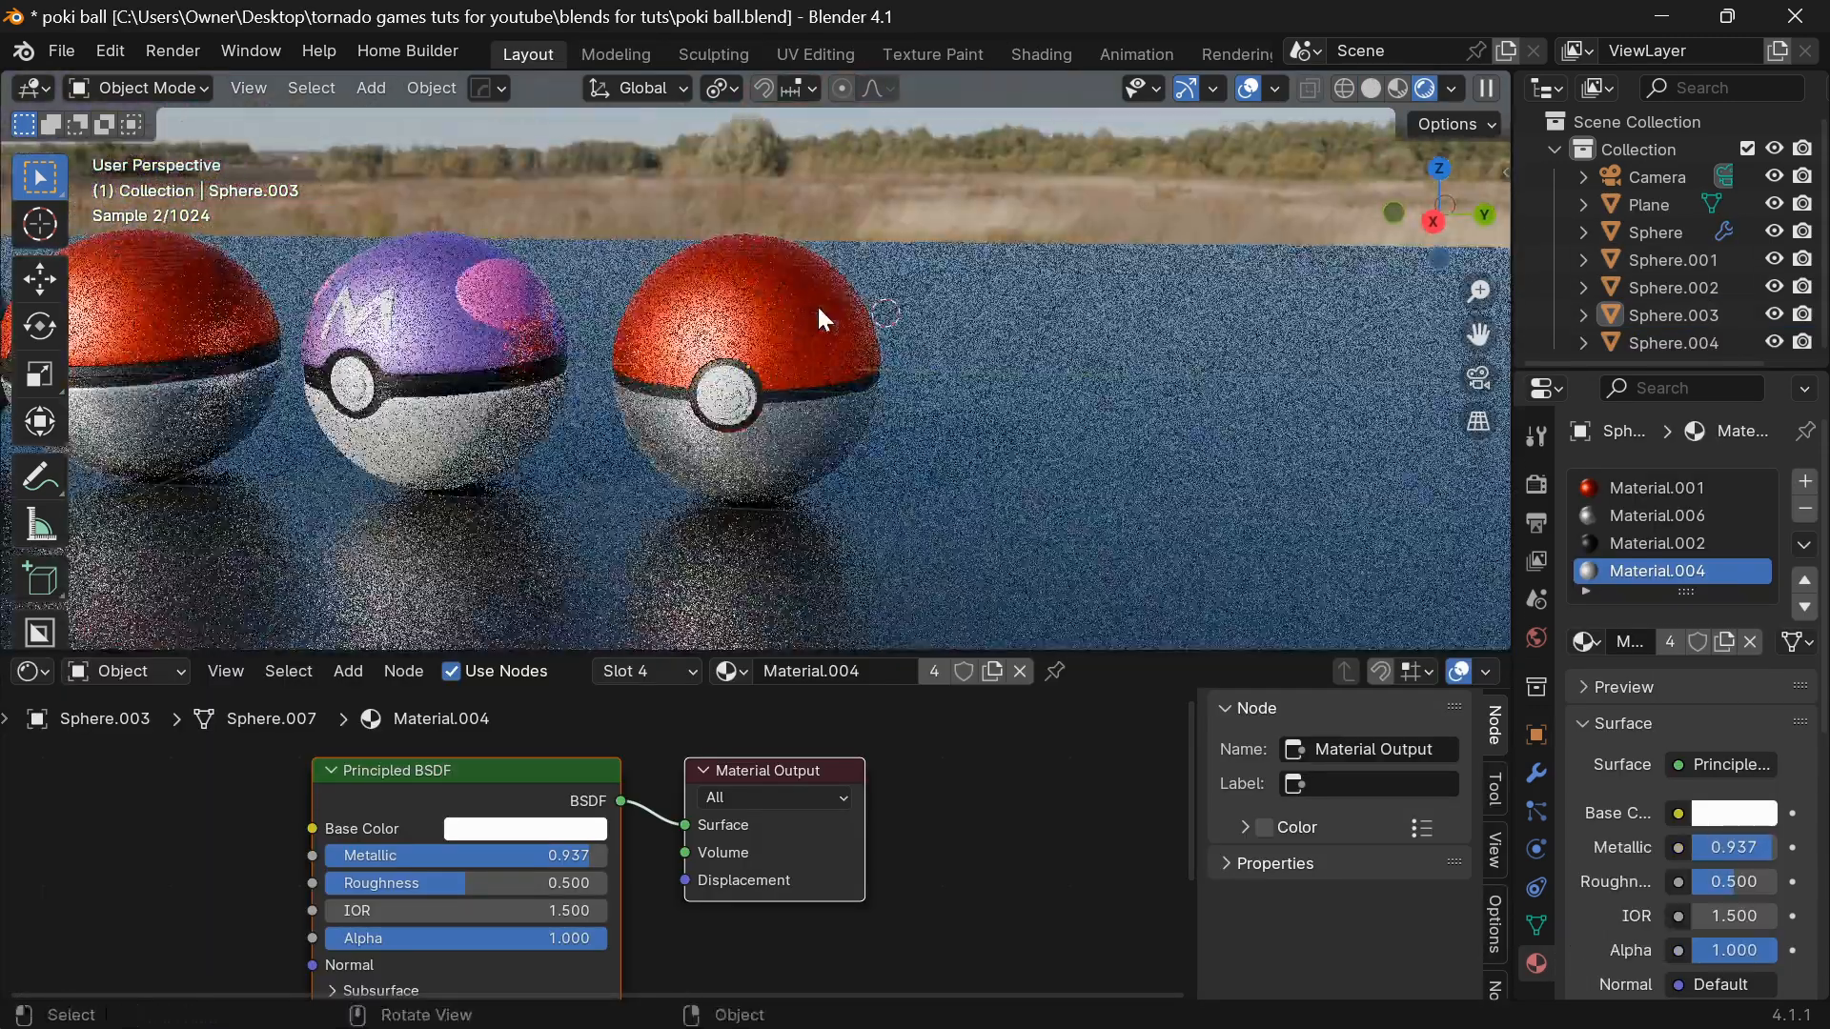
{"action": "scroll", "coordinate": [744, 392], "scroll_direction": "down", "scroll_amount": 3}
{"action": "middle_click_drag", "start_coordinate": [743, 393], "coordinate": [839, 383]}
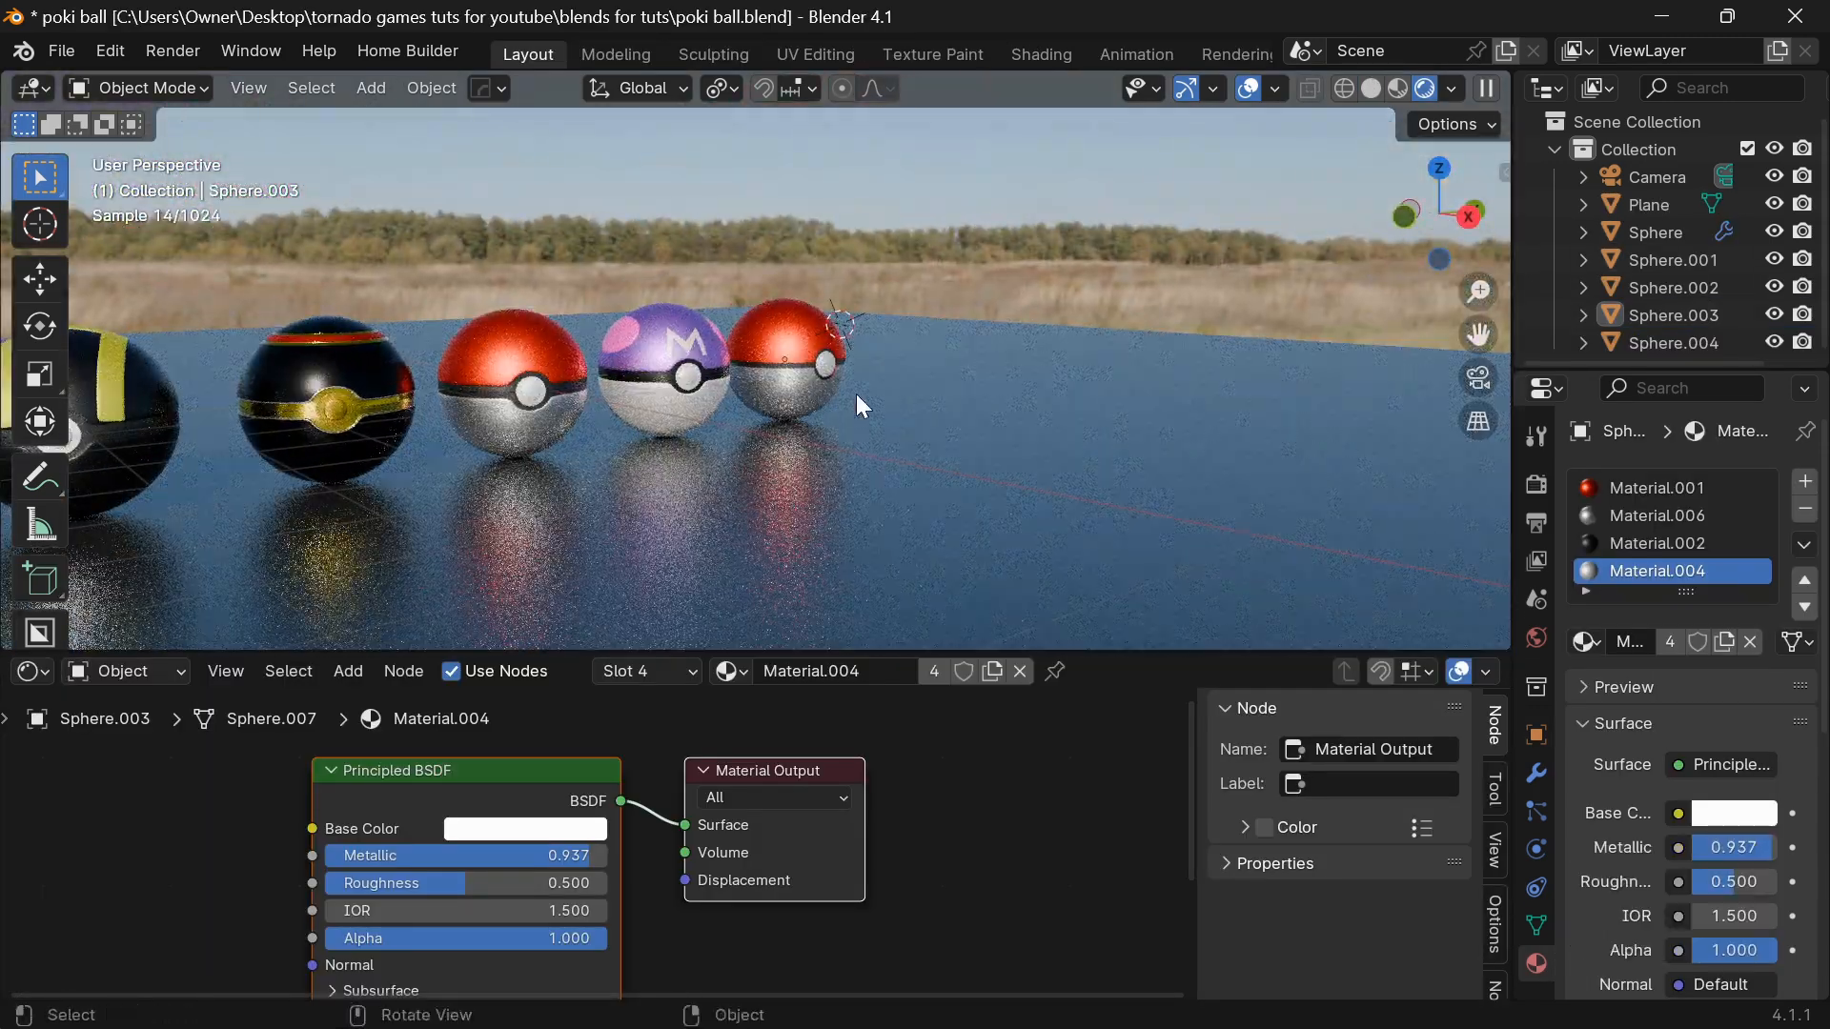